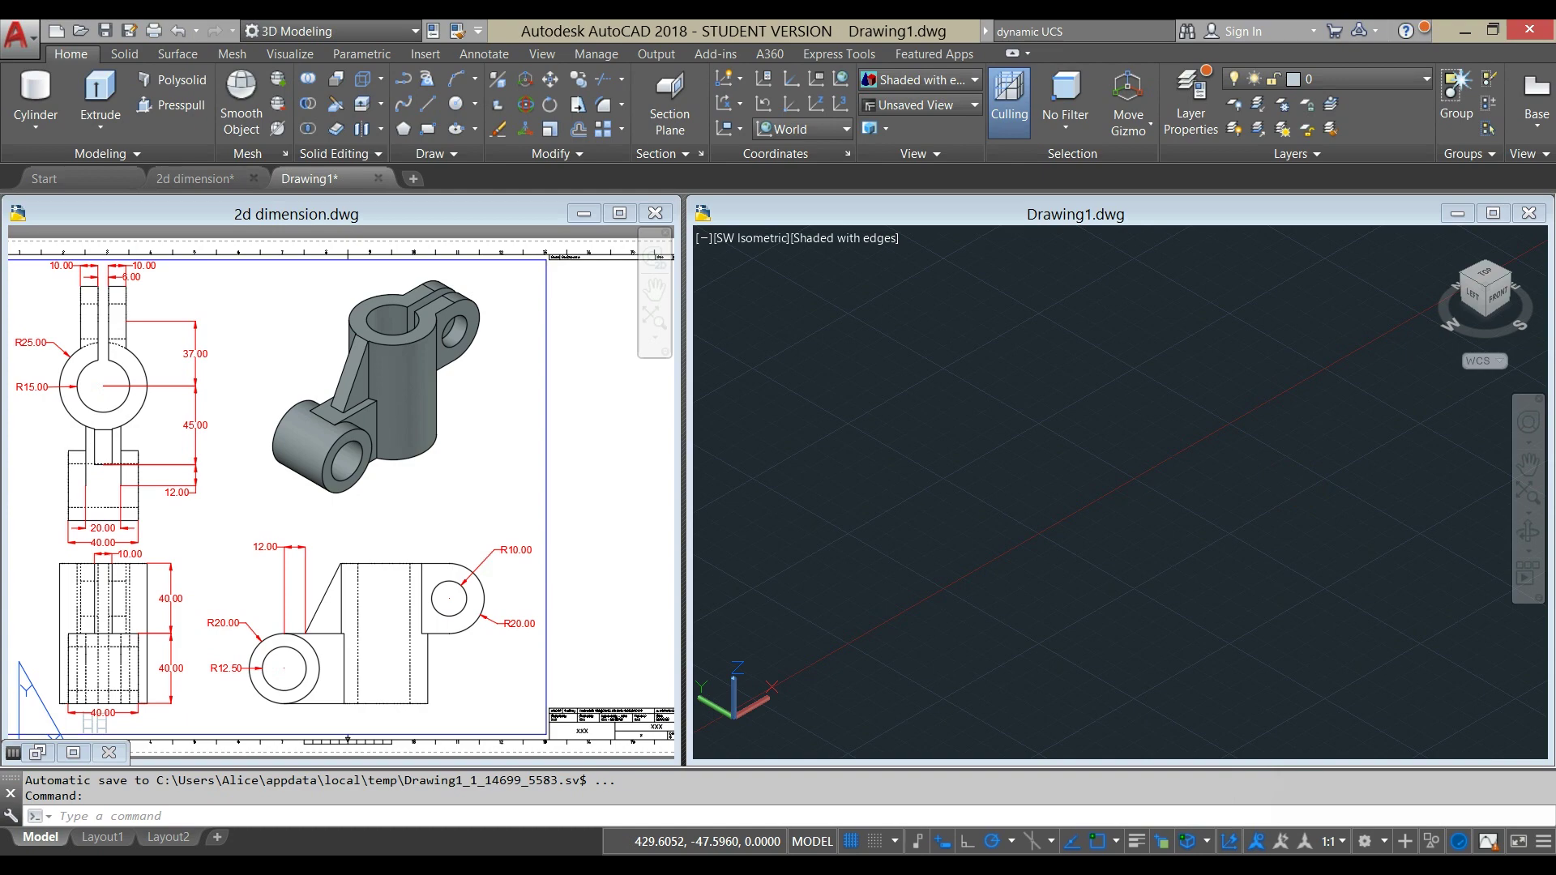
# Add Dynamic UCS to the set of toggles displayed on the status bar.
pyautogui.click(1137, 806)
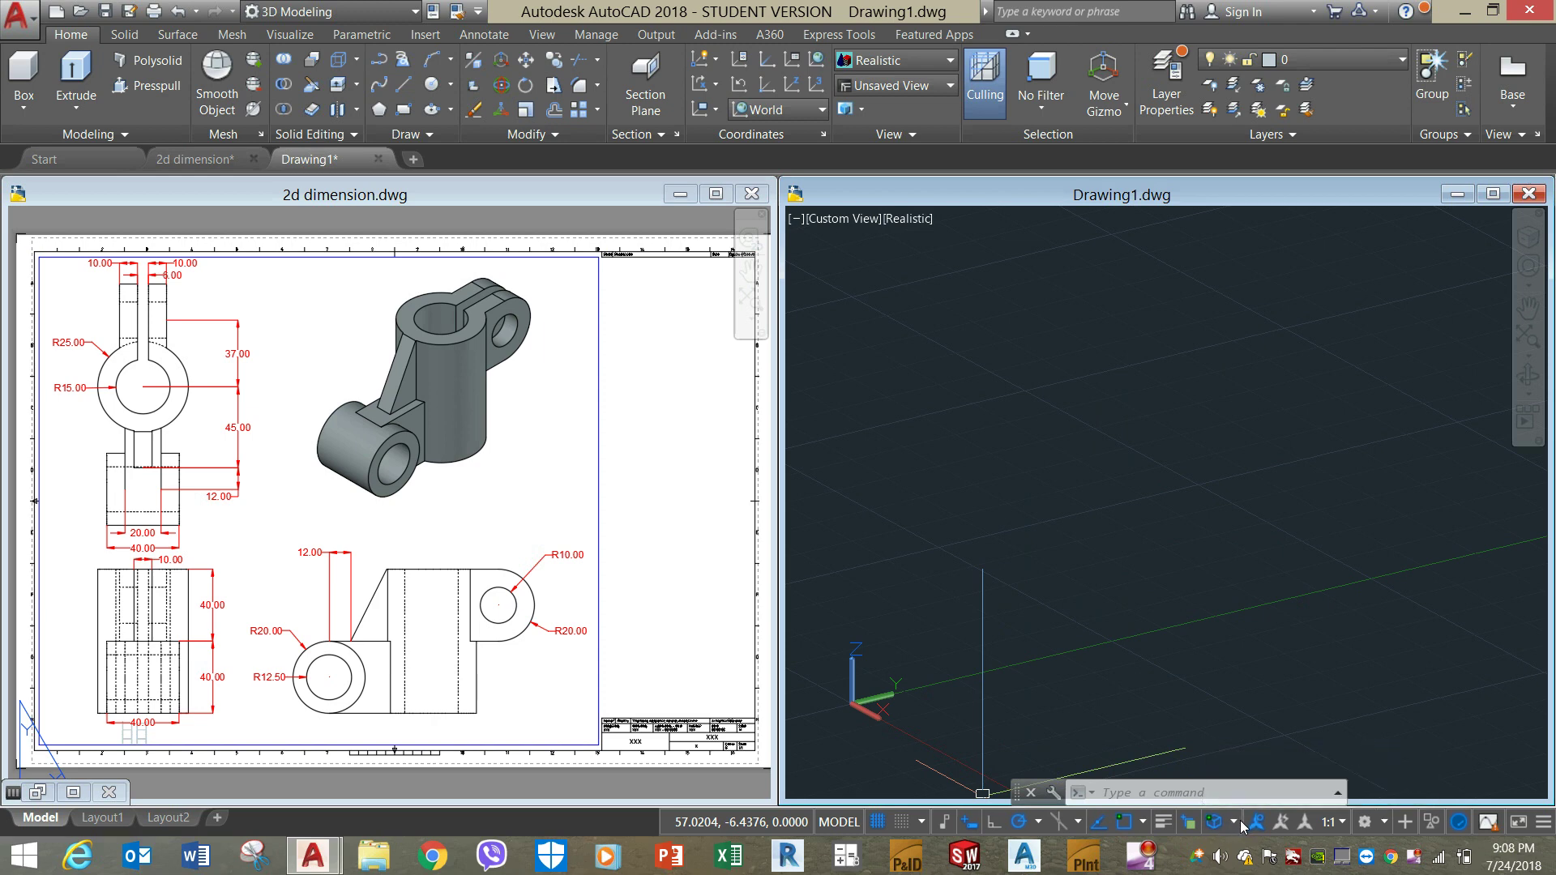
pyautogui.click(1547, 823)
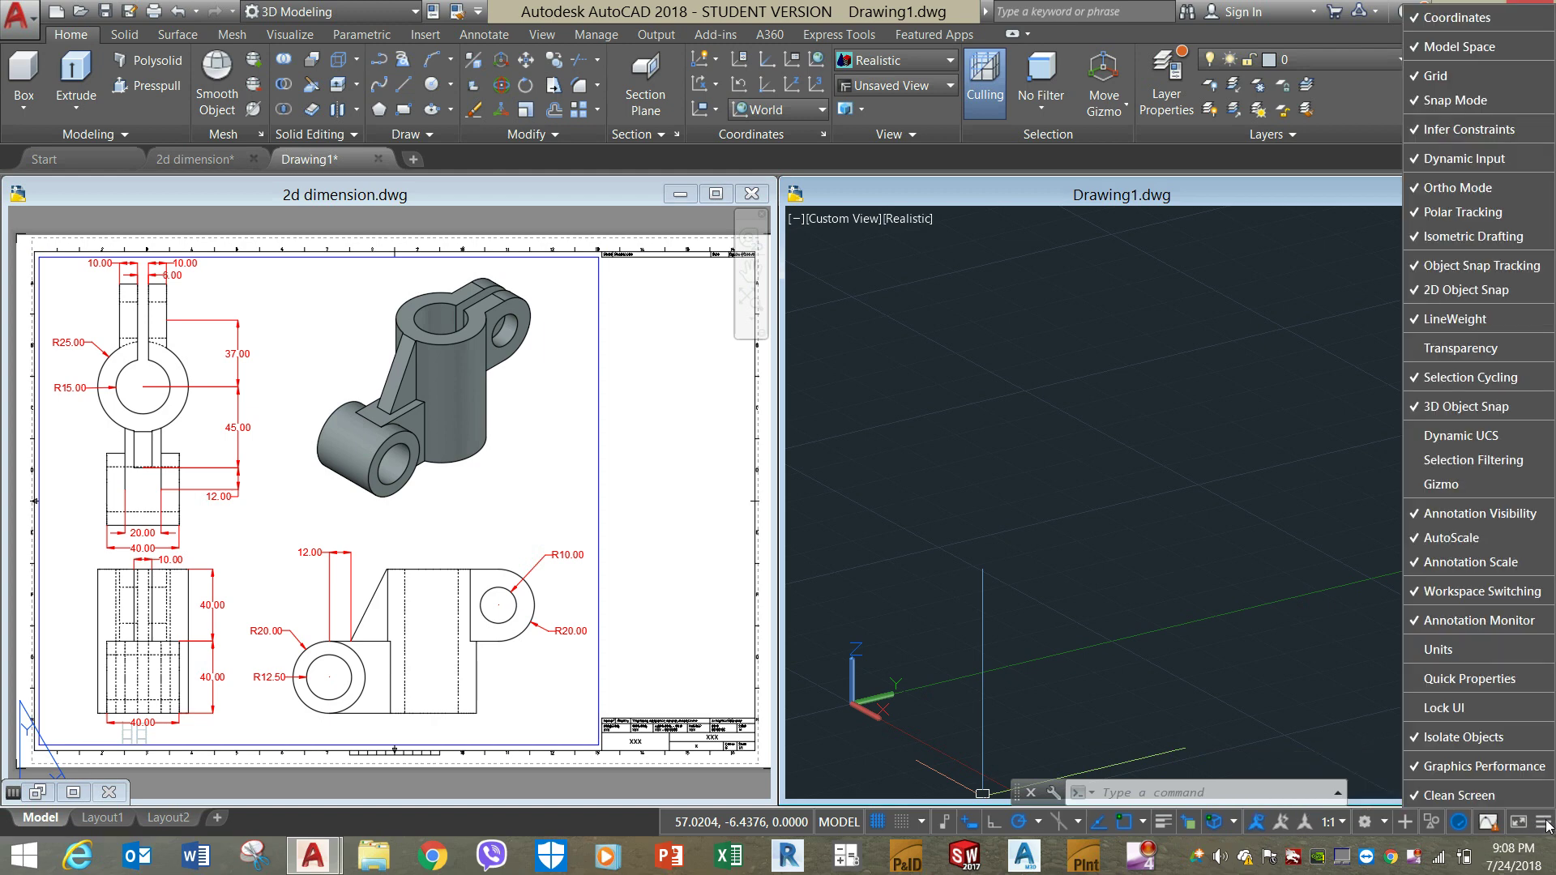
pyautogui.click(1415, 437)
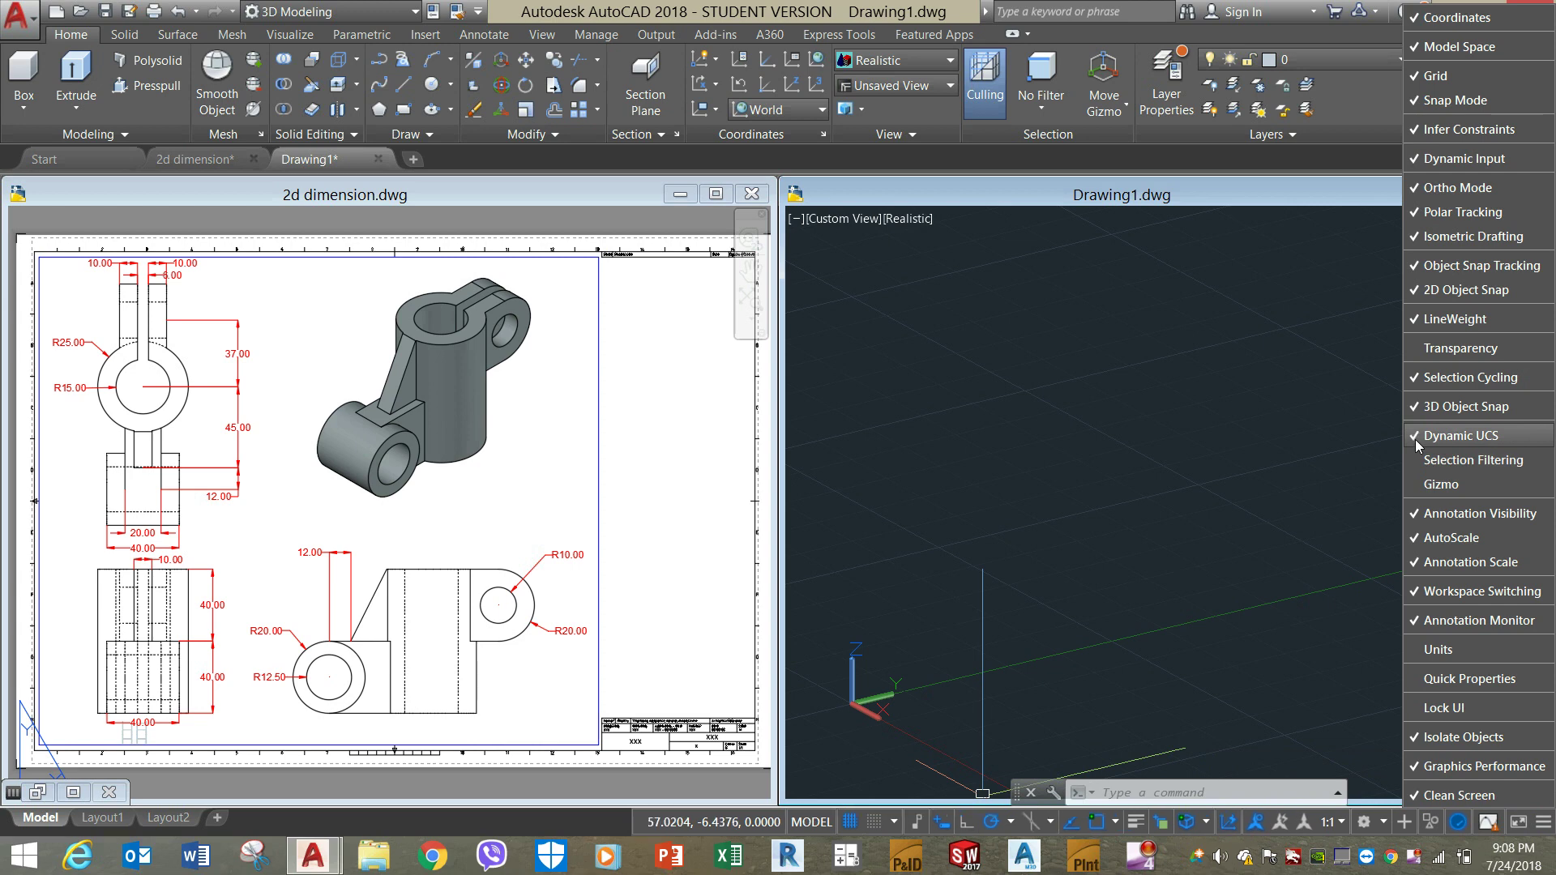
pyautogui.click(1183, 653)
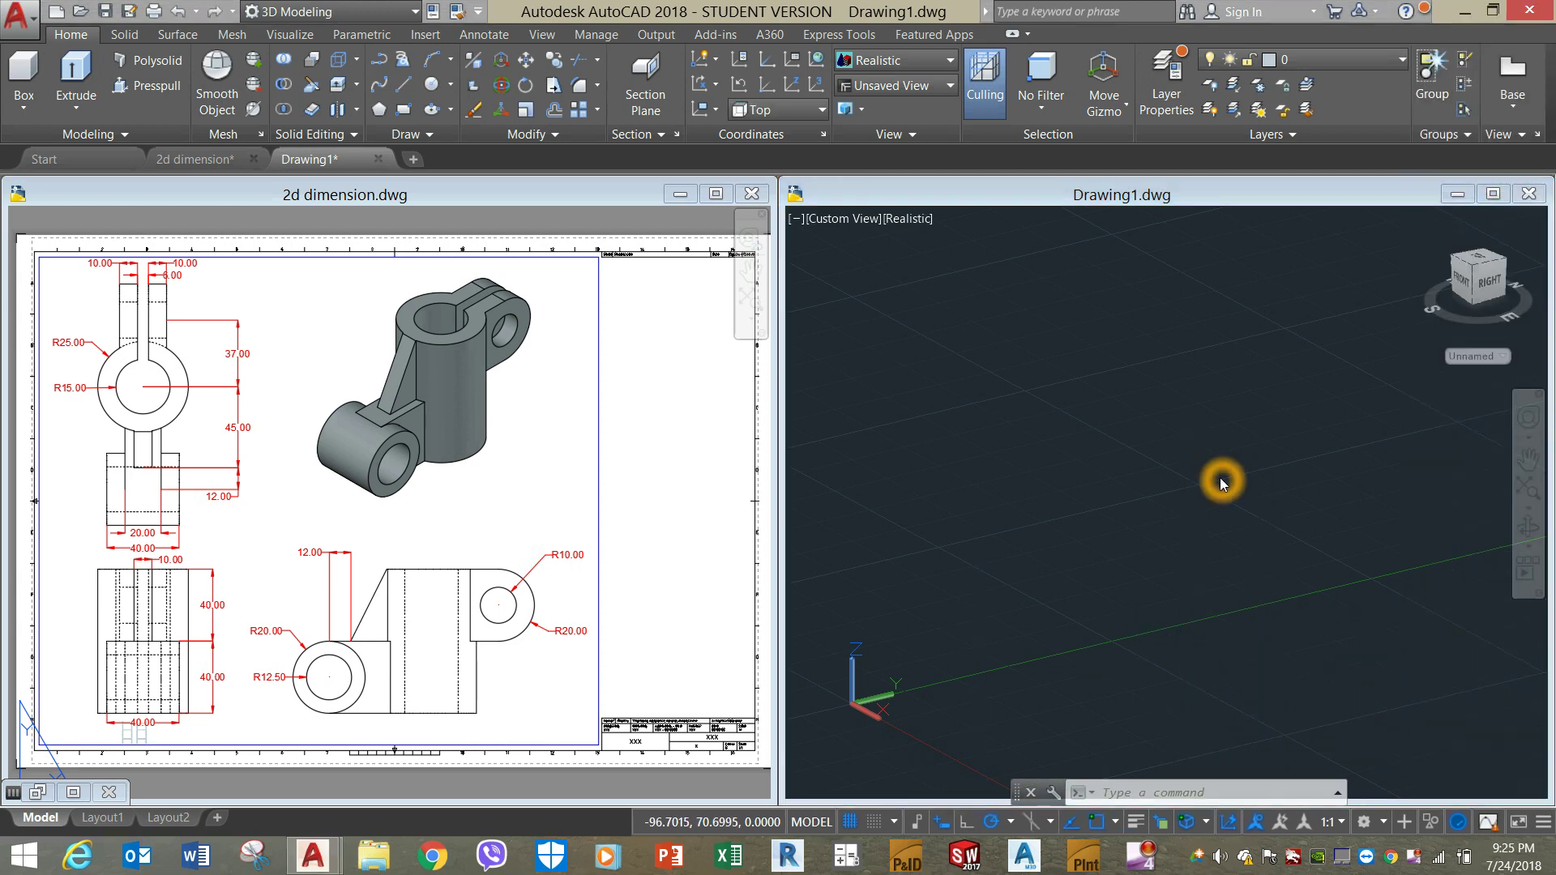
# Switch the Drawing1 viewport to the Top view.
pyautogui.click(860, 221)
pyautogui.click(902, 264)
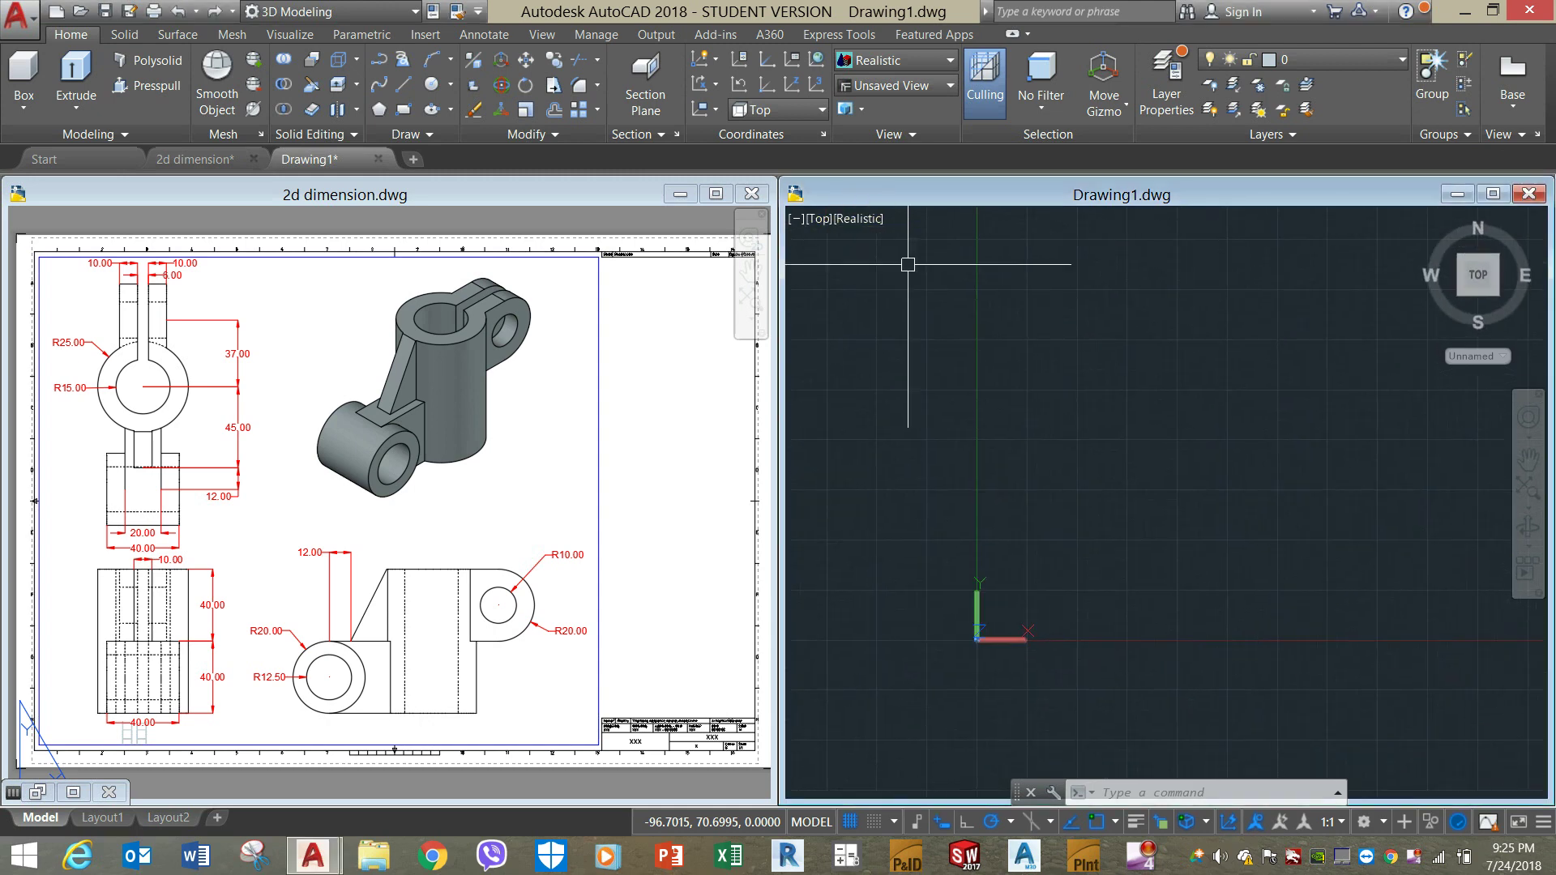
pyautogui.scroll(-2, 1237, 384)
pyautogui.moveTo(1237, 384); pyautogui.dragTo(981, 515, button='middle')
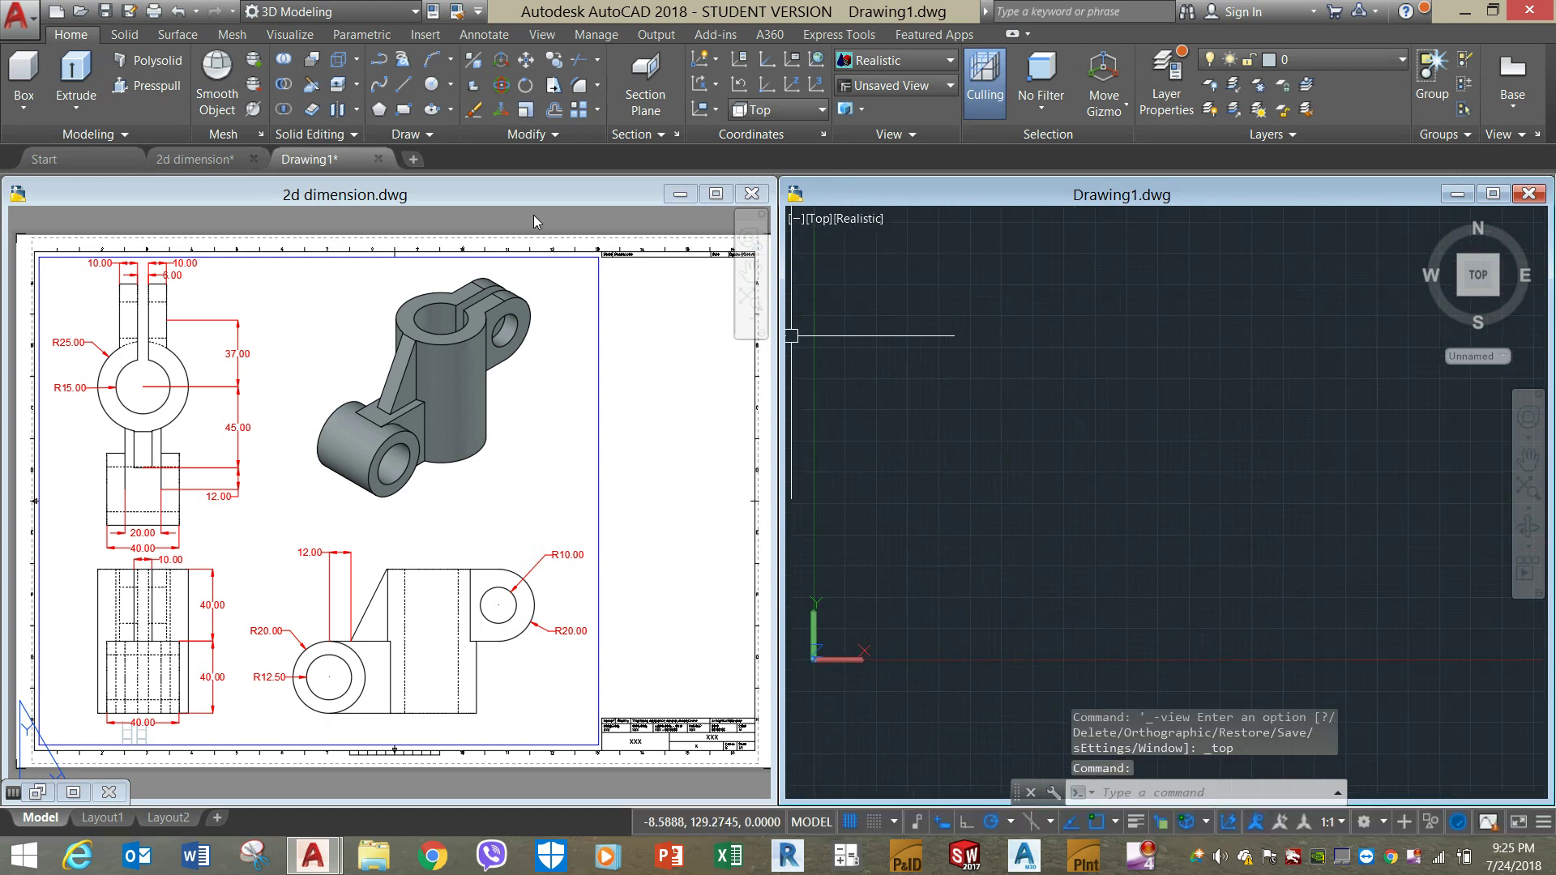
# Draw a circle of radius 25 in an empty area of Drawing1 for the hub's outer wall.
pyautogui.click(432, 84)
pyautogui.click(1135, 405)
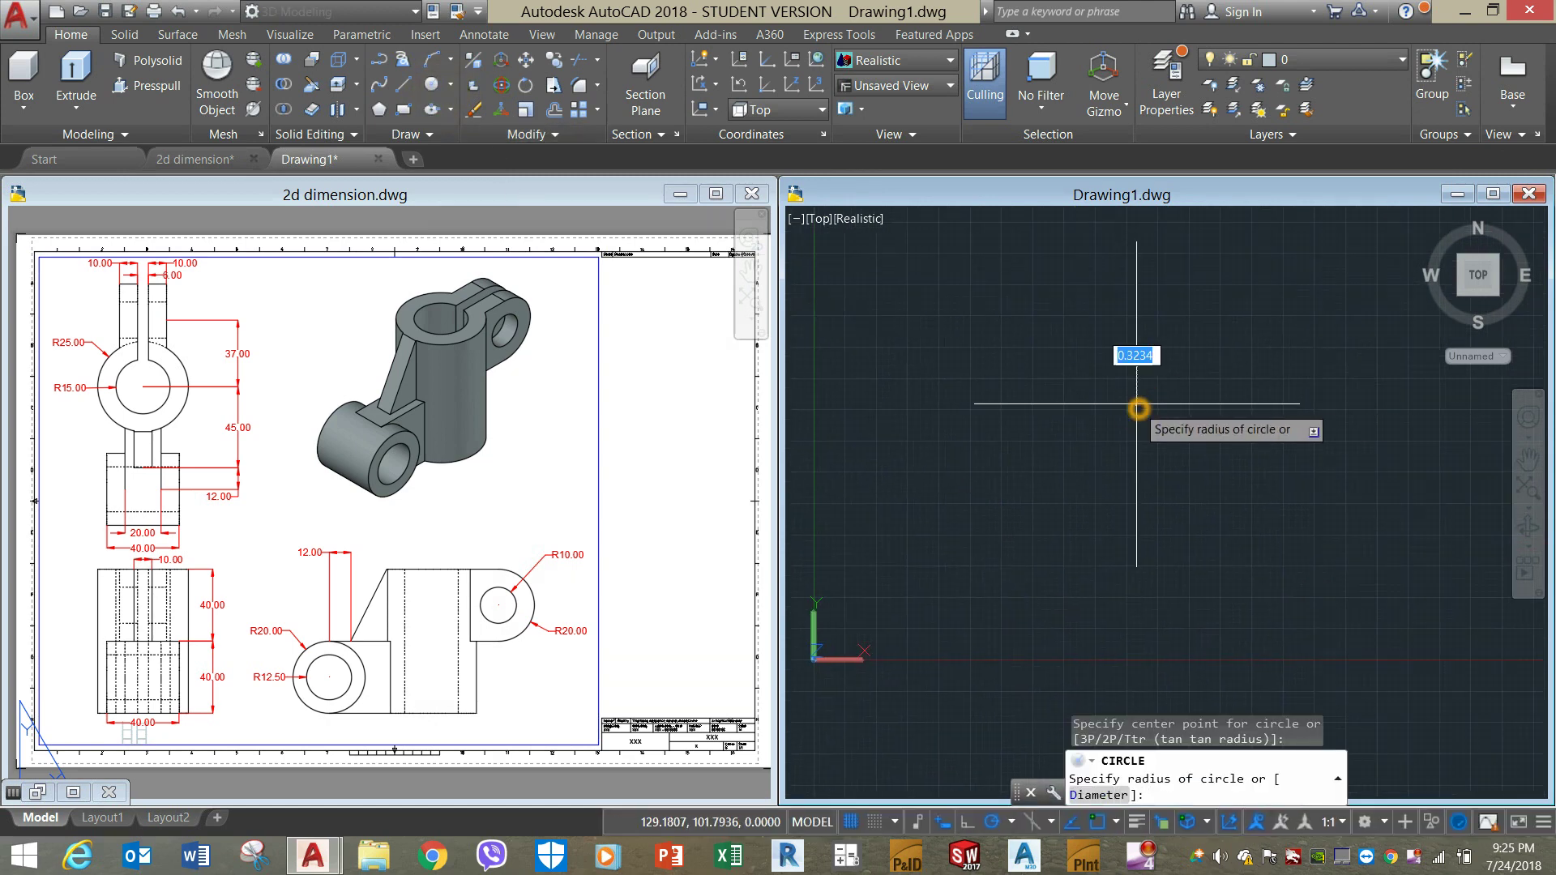
pyautogui.click(68, 349)
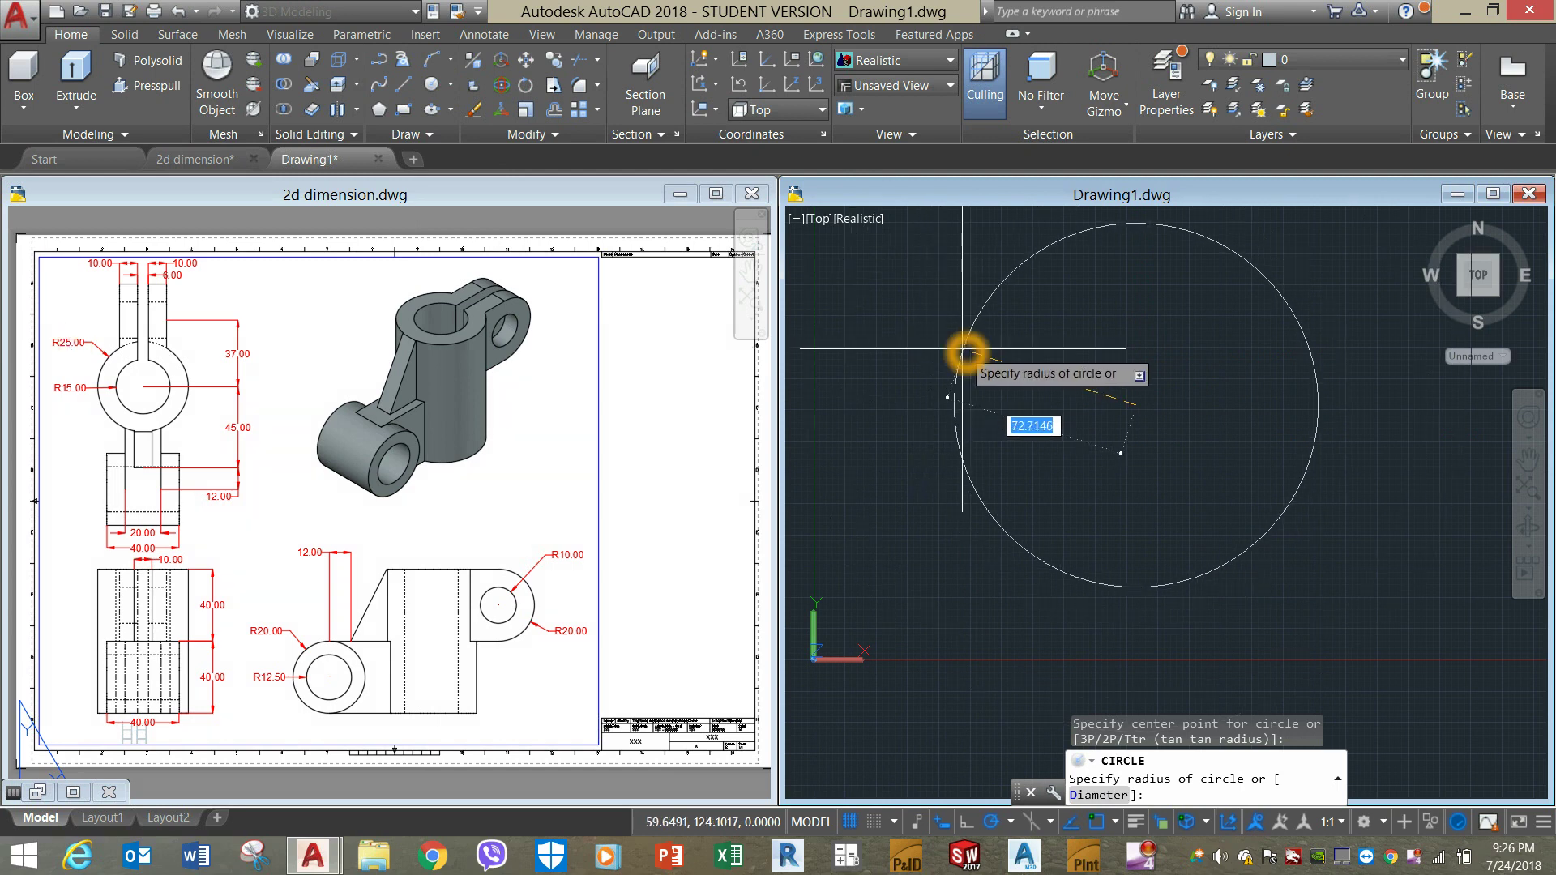
pyautogui.write('25')
pyautogui.press('Return')
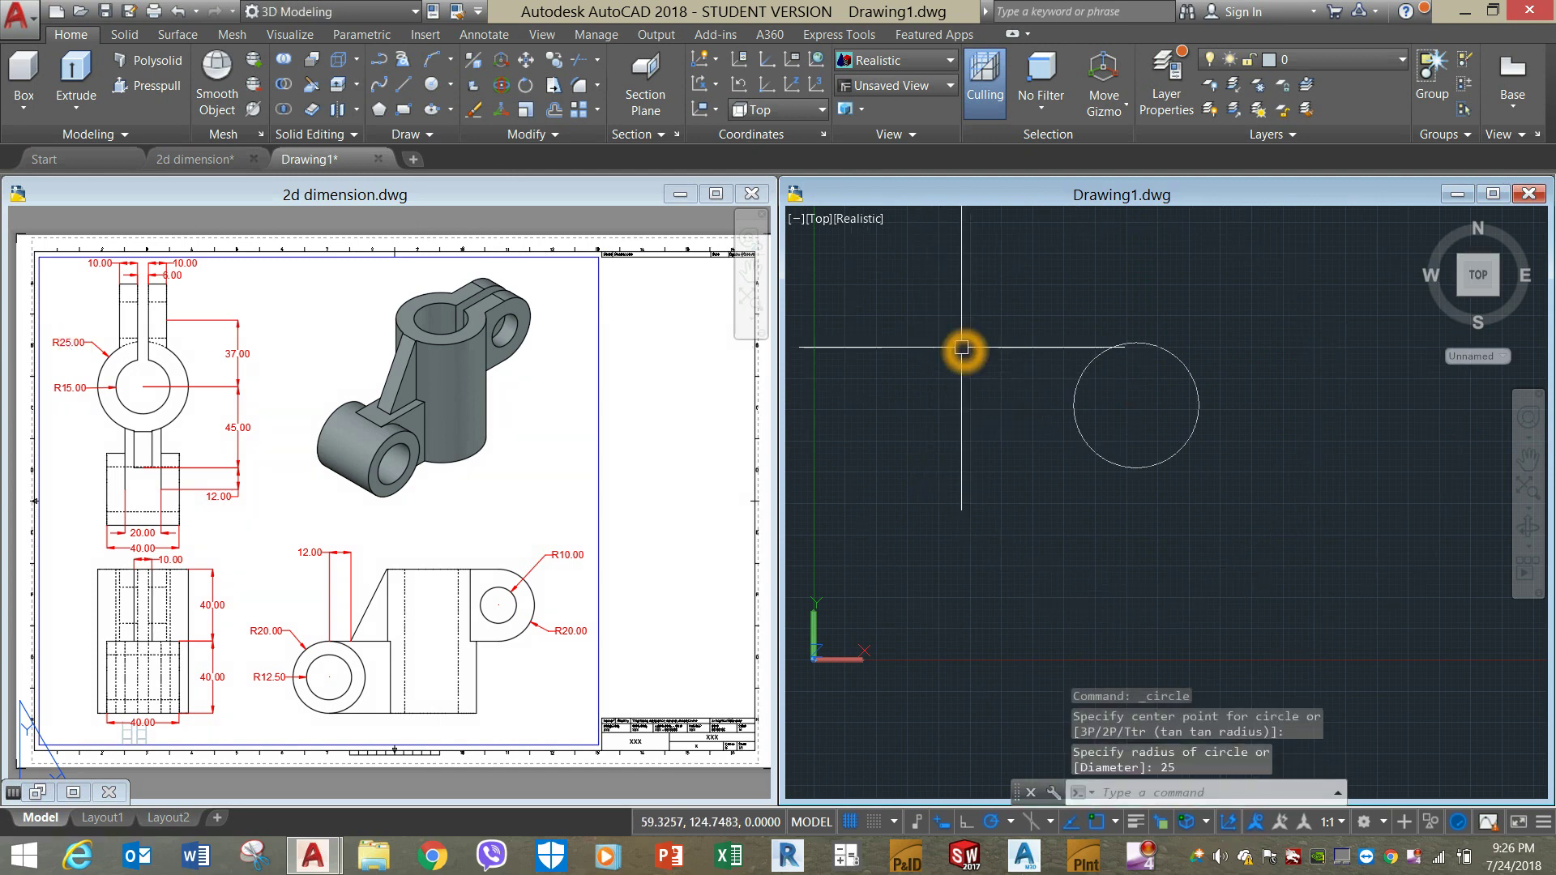
# Draw a concentric circle of radius 15 inside the hub circle for the bore.
pyautogui.rightClick(1000, 339)
pyautogui.click(1023, 351)
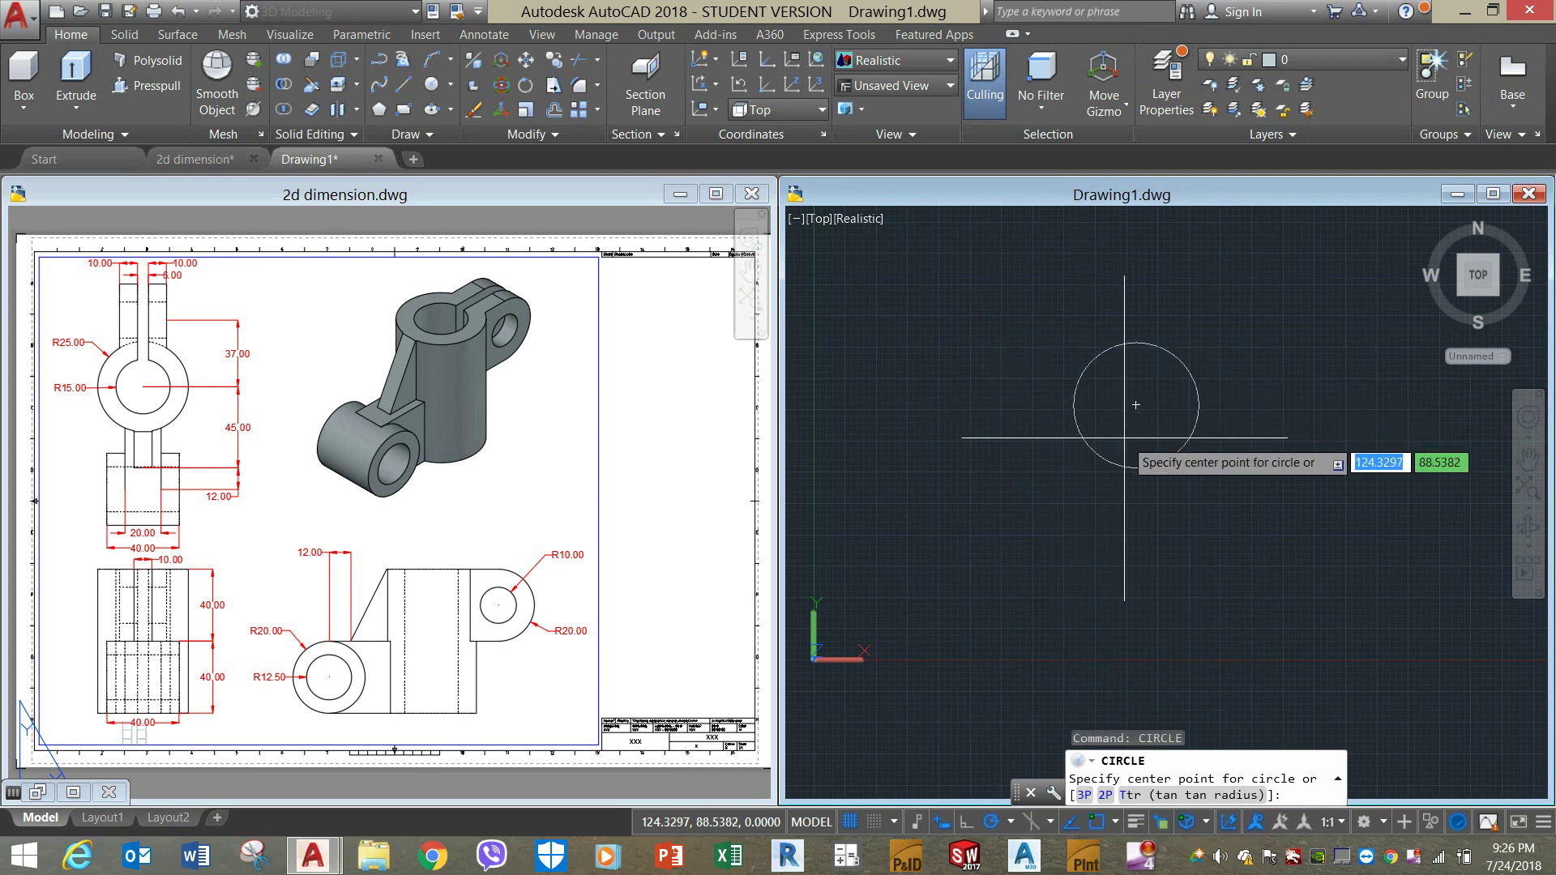
pyautogui.click(1136, 405)
pyautogui.click(1157, 377)
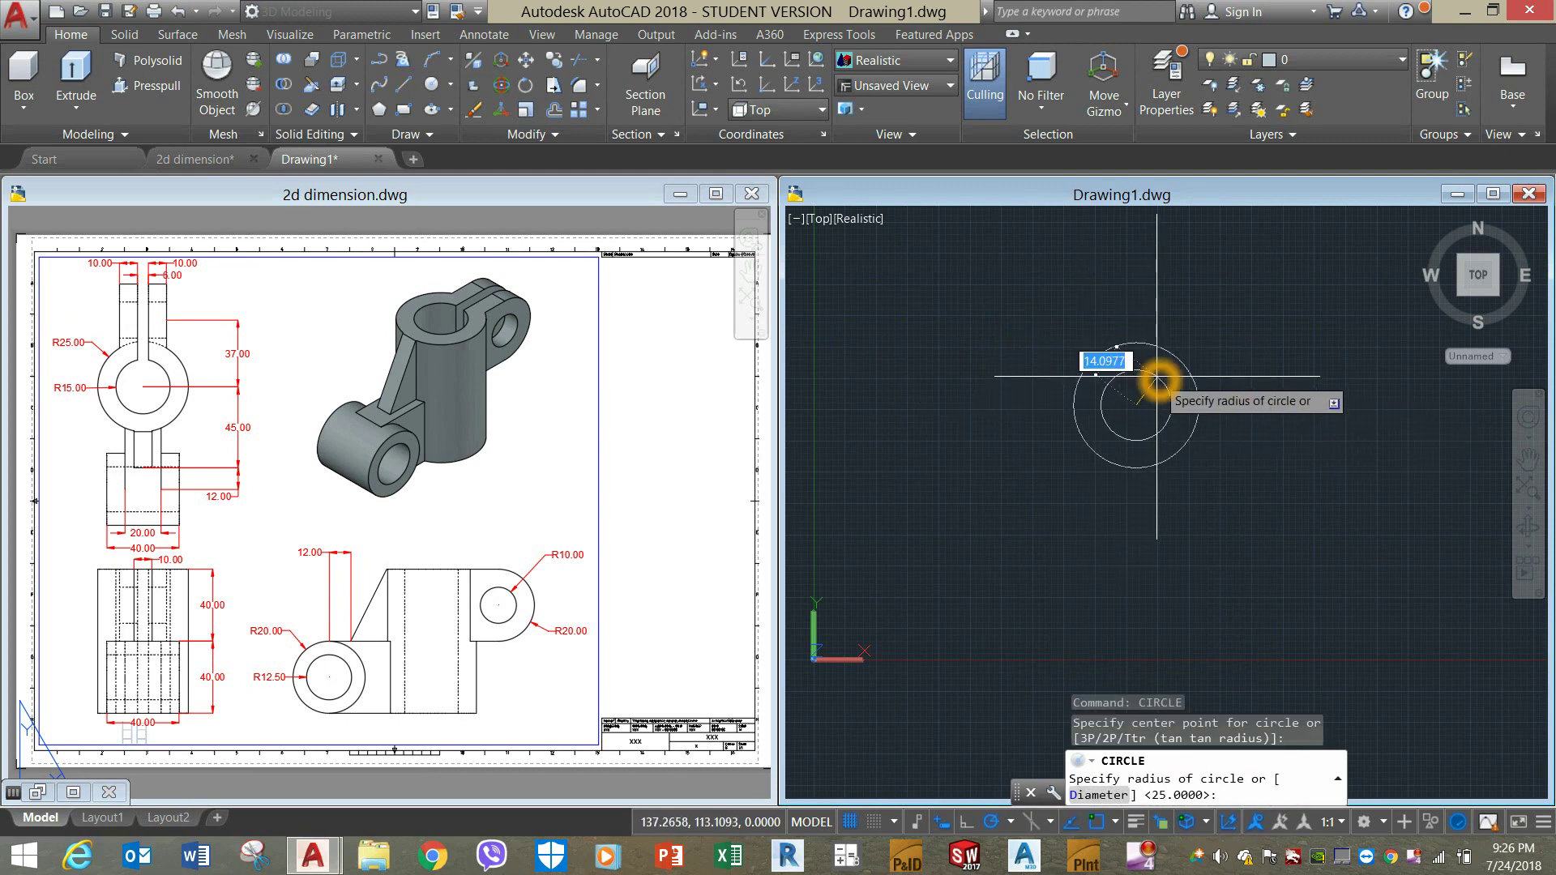
pyautogui.press('Return')
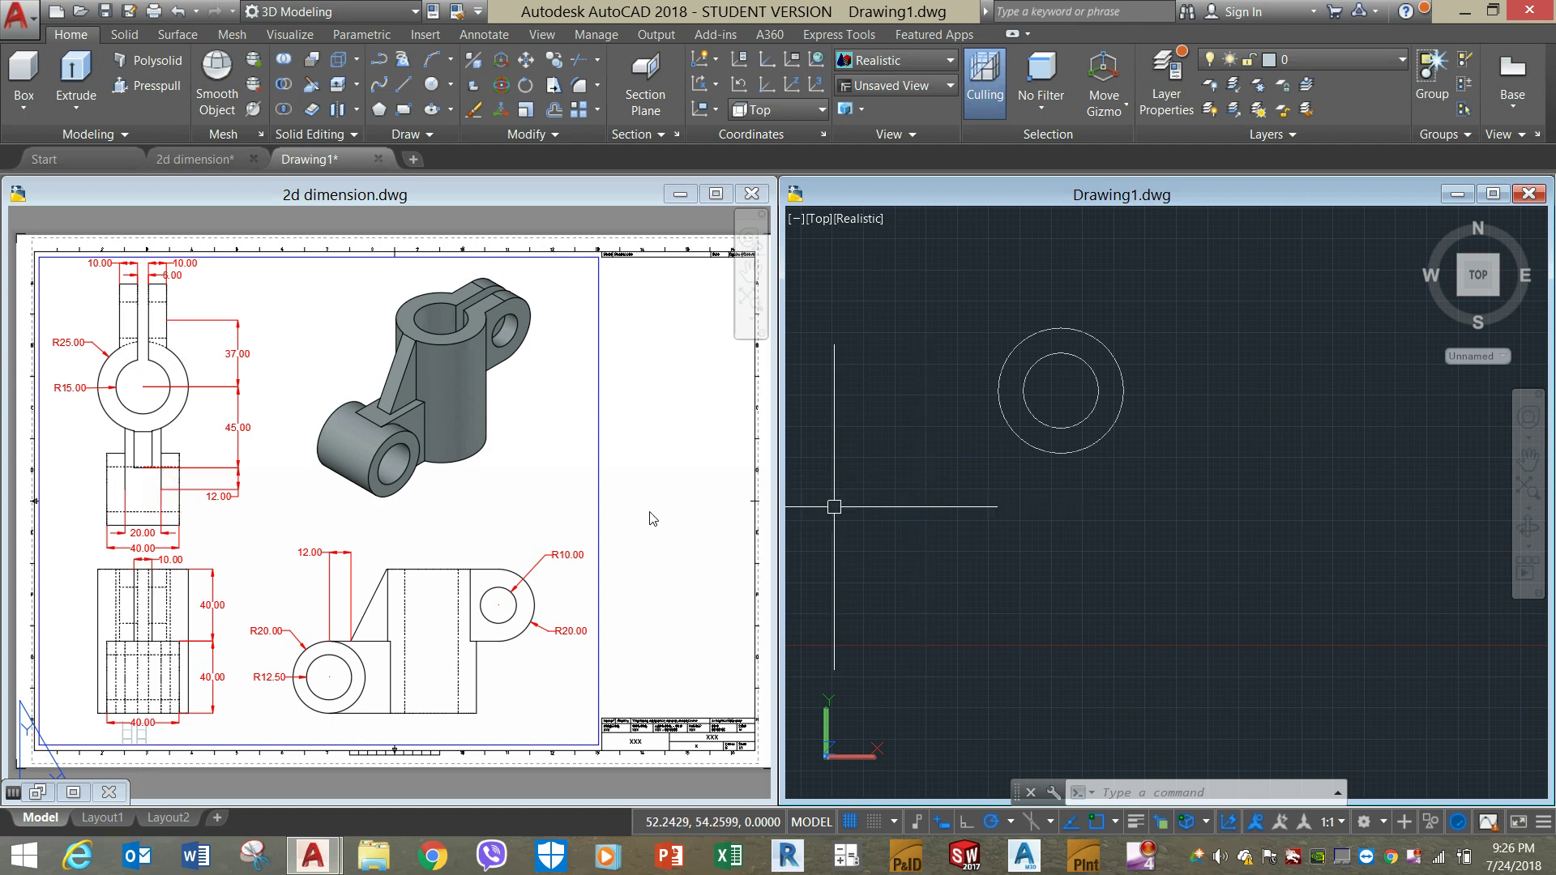
# Draw a vertical line 57 long straight down from the centre of the two circles.
pyautogui.click(224, 509)
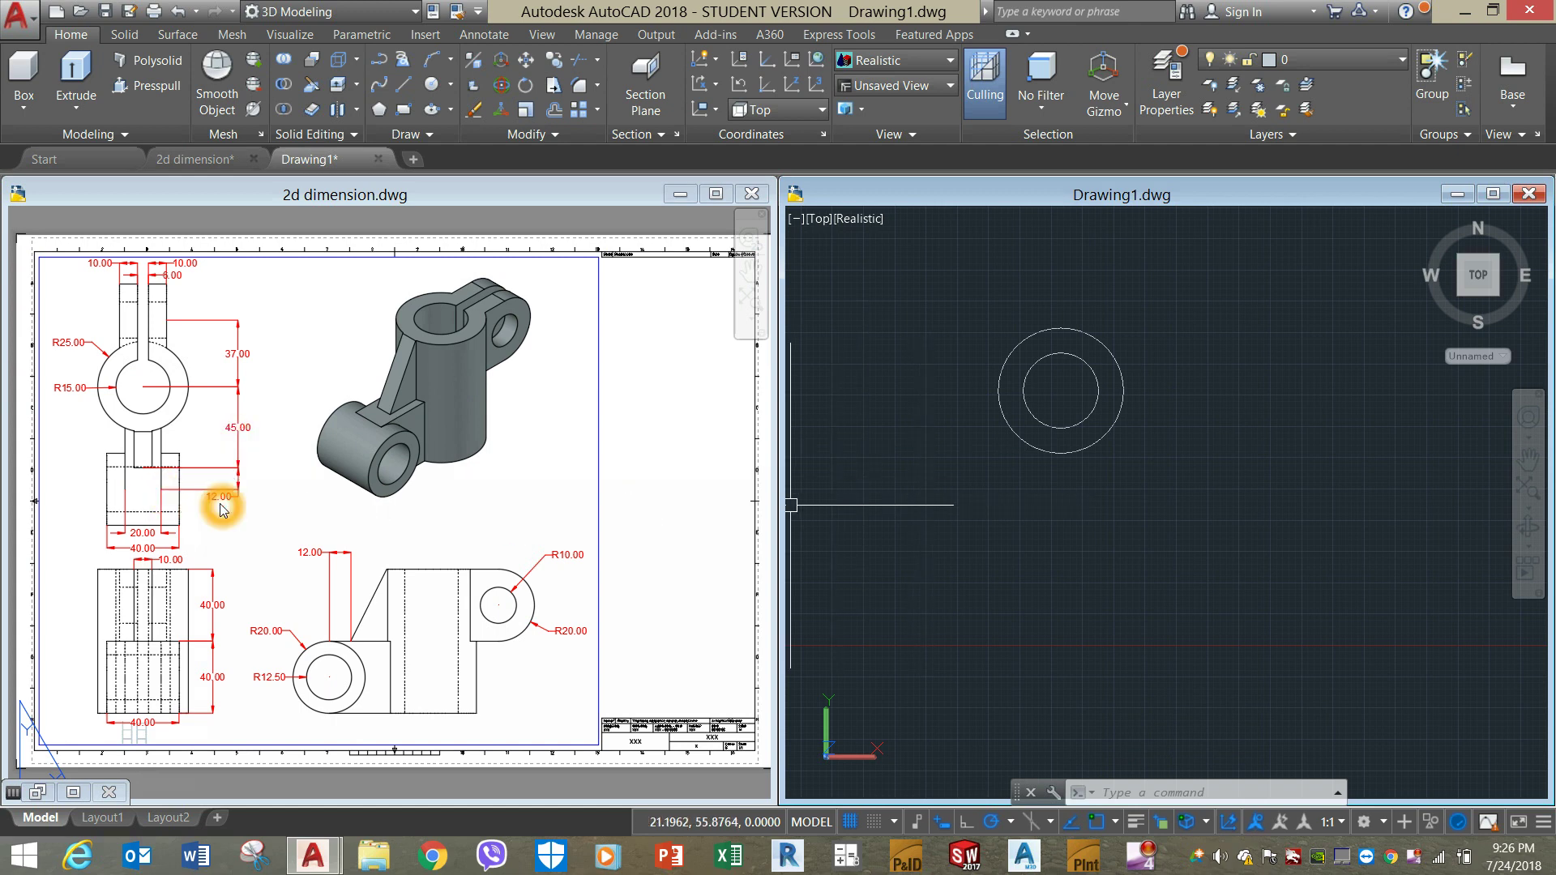
pyautogui.click(962, 435)
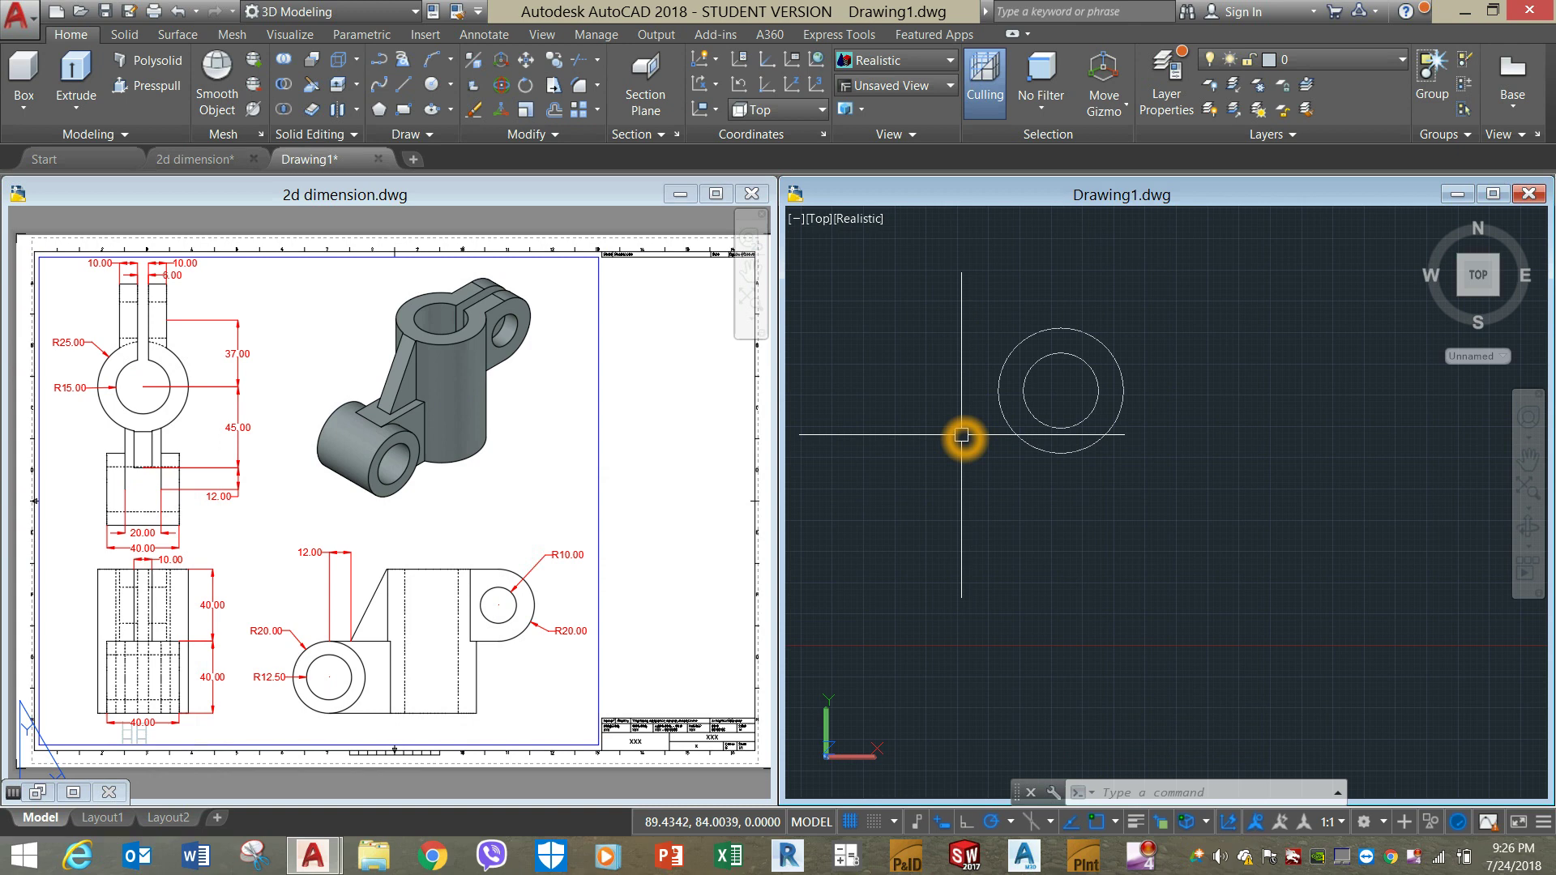
pyautogui.write('L')
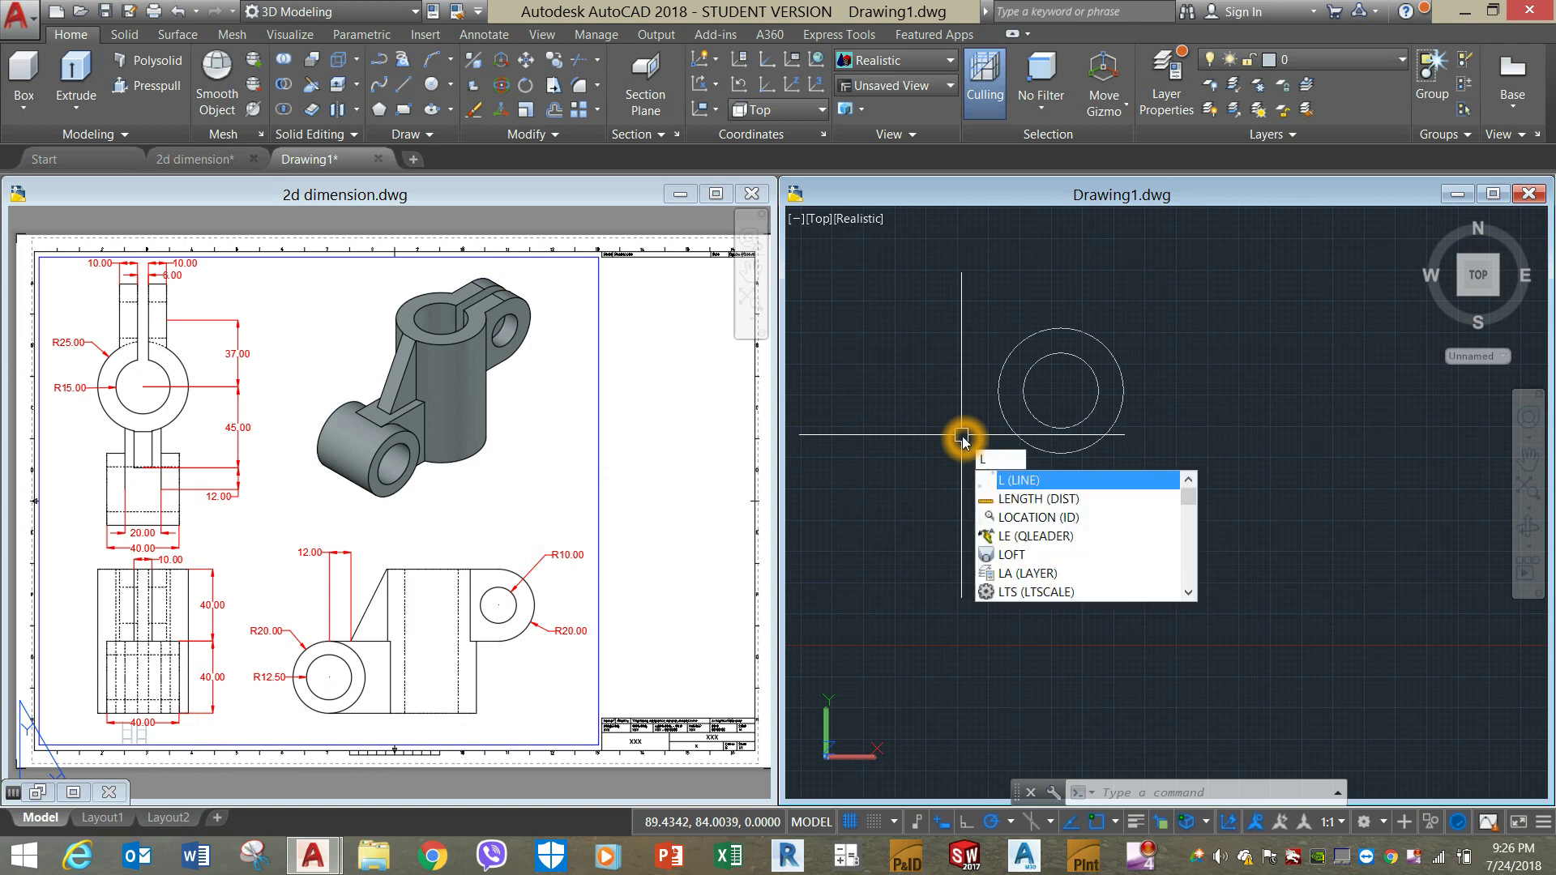
pyautogui.press('Return')
pyautogui.click(1056, 391)
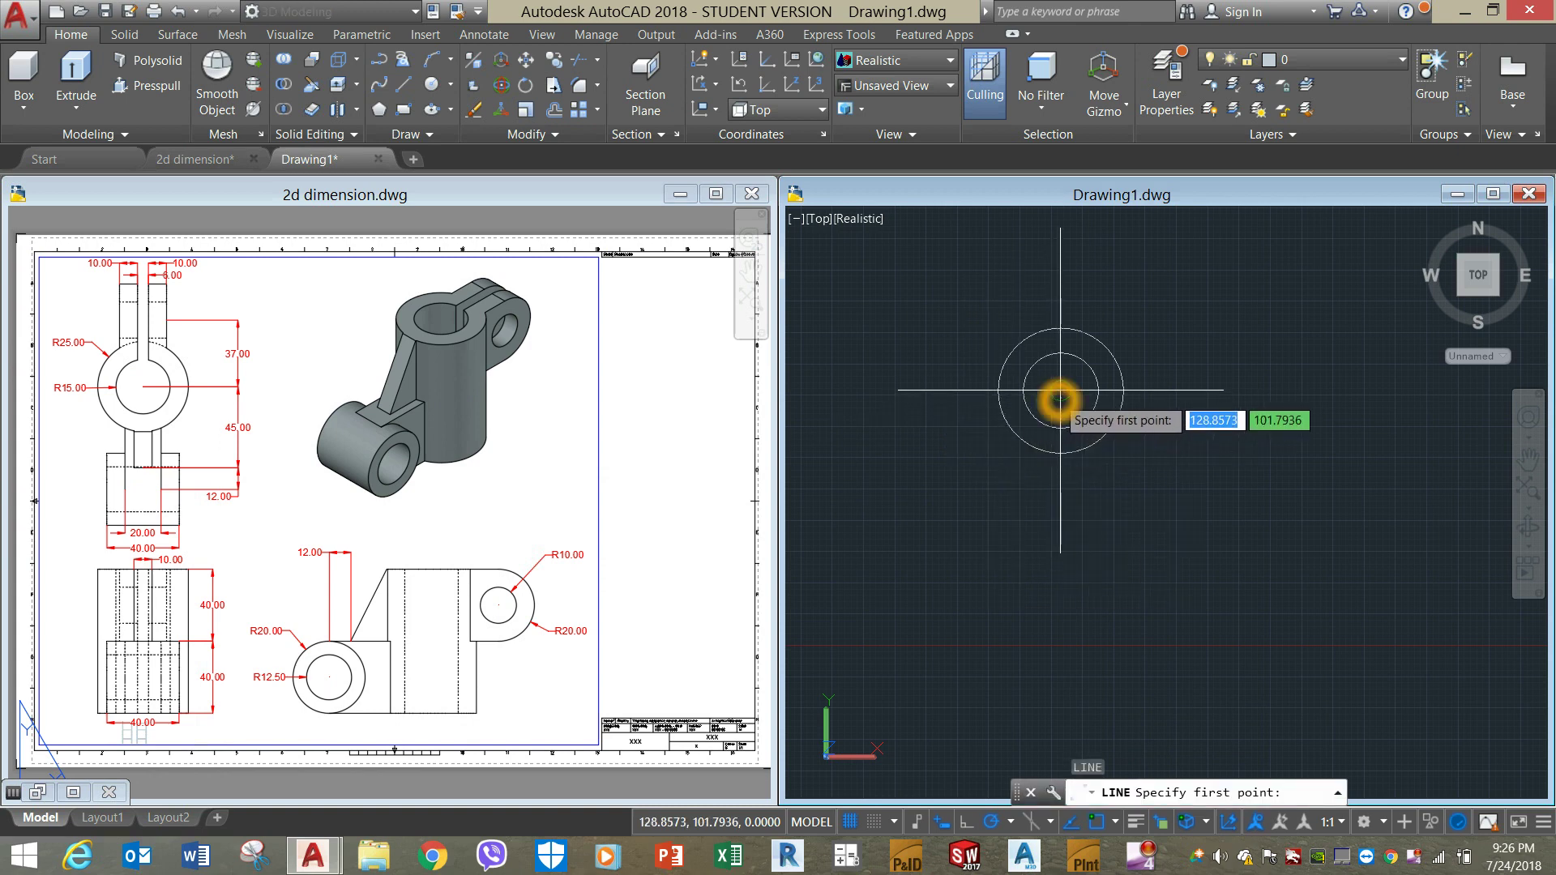
pyautogui.click(1068, 548)
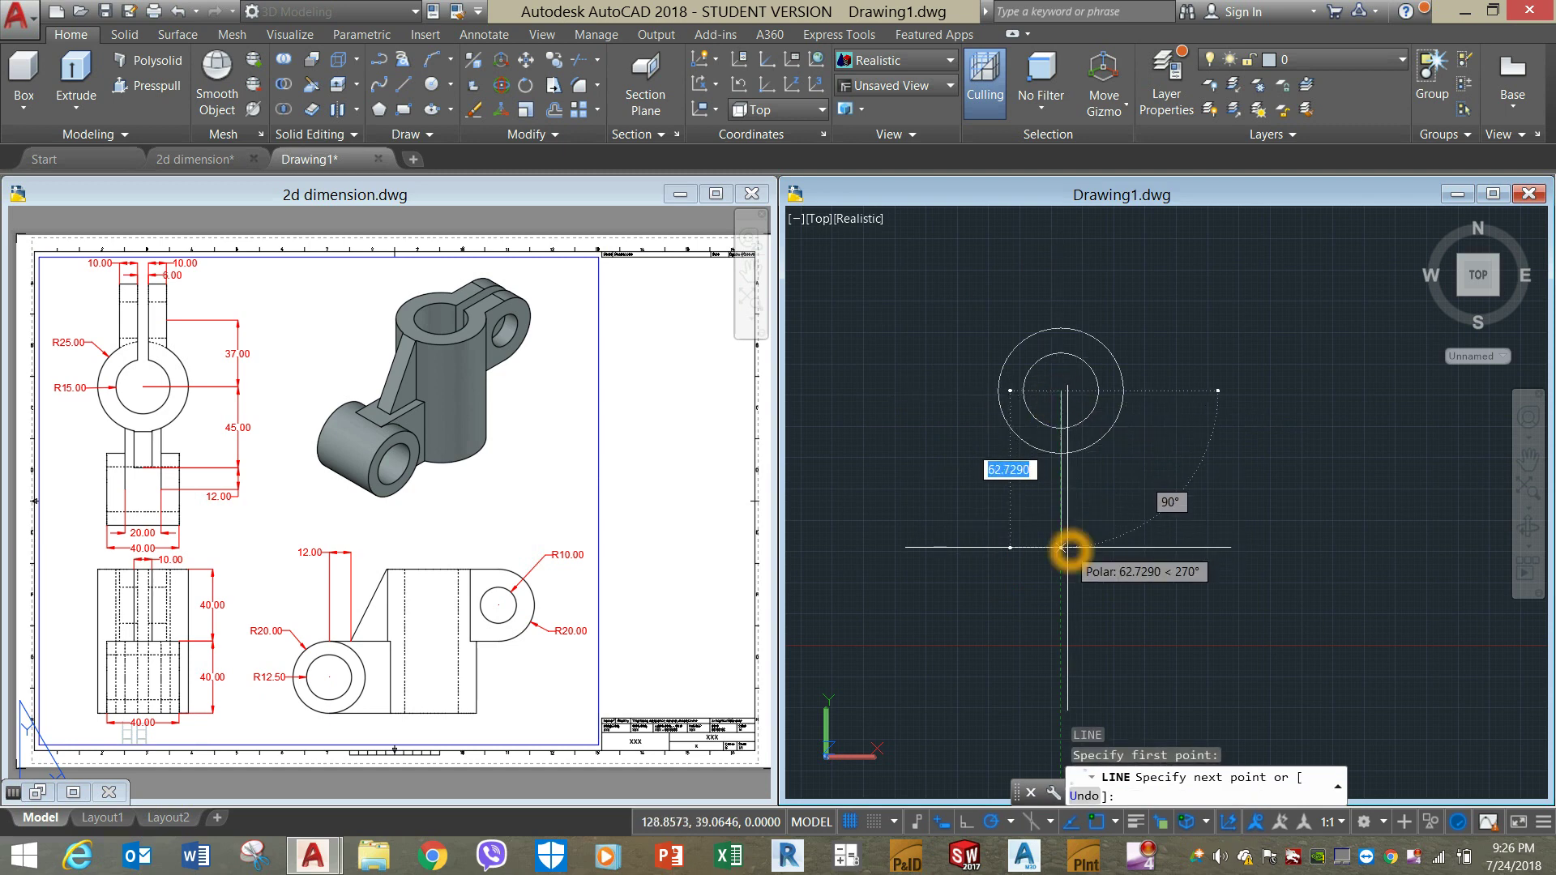
pyautogui.write('57')
pyautogui.press('Return')
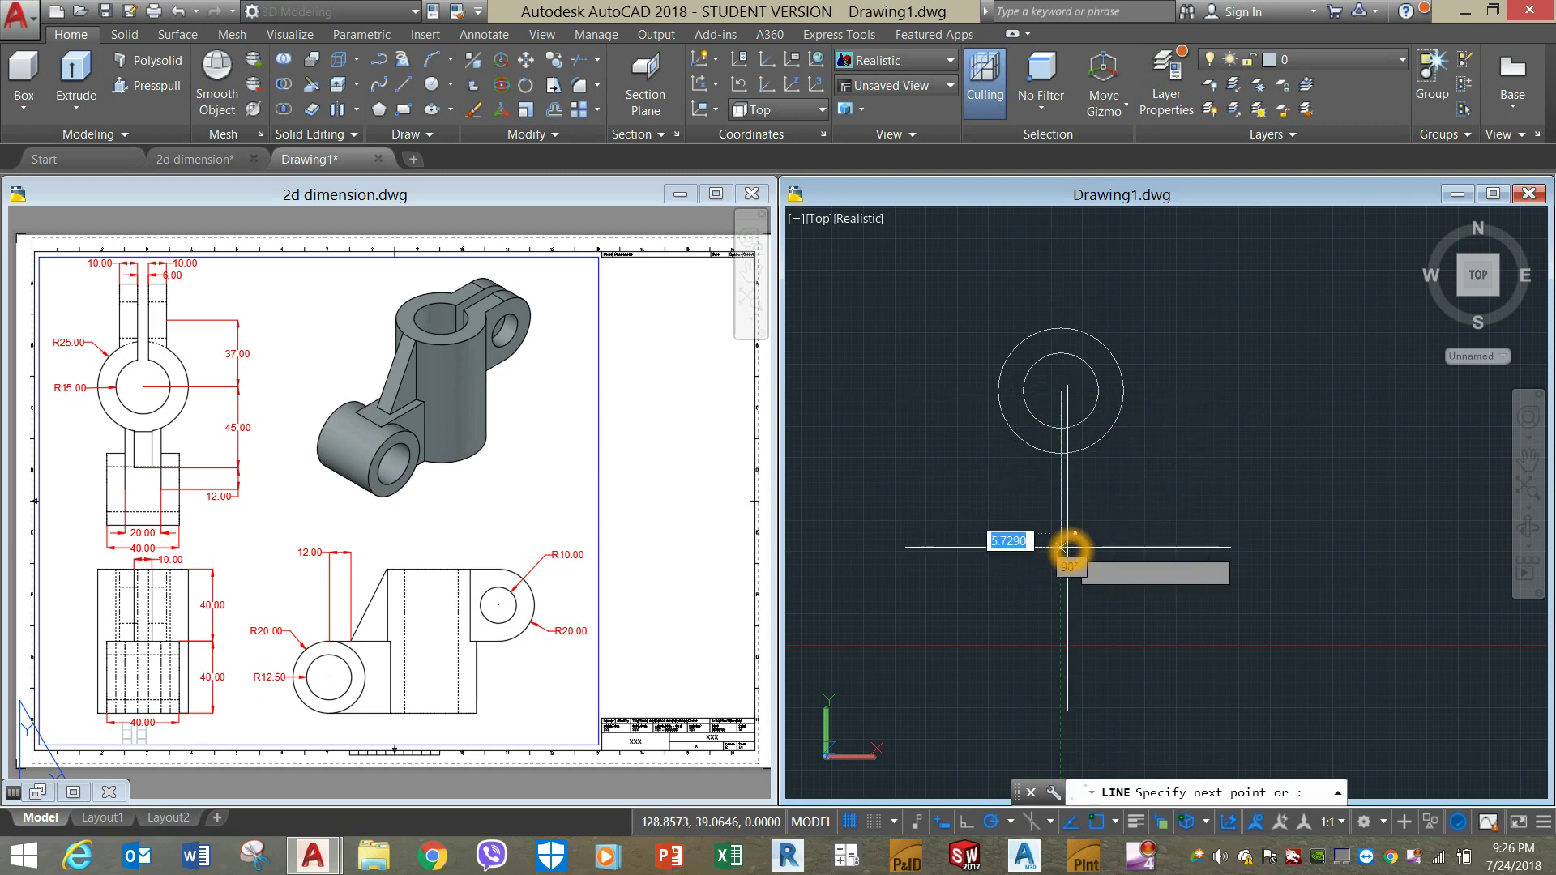
pyautogui.rightClick(1122, 508)
pyautogui.click(1170, 518)
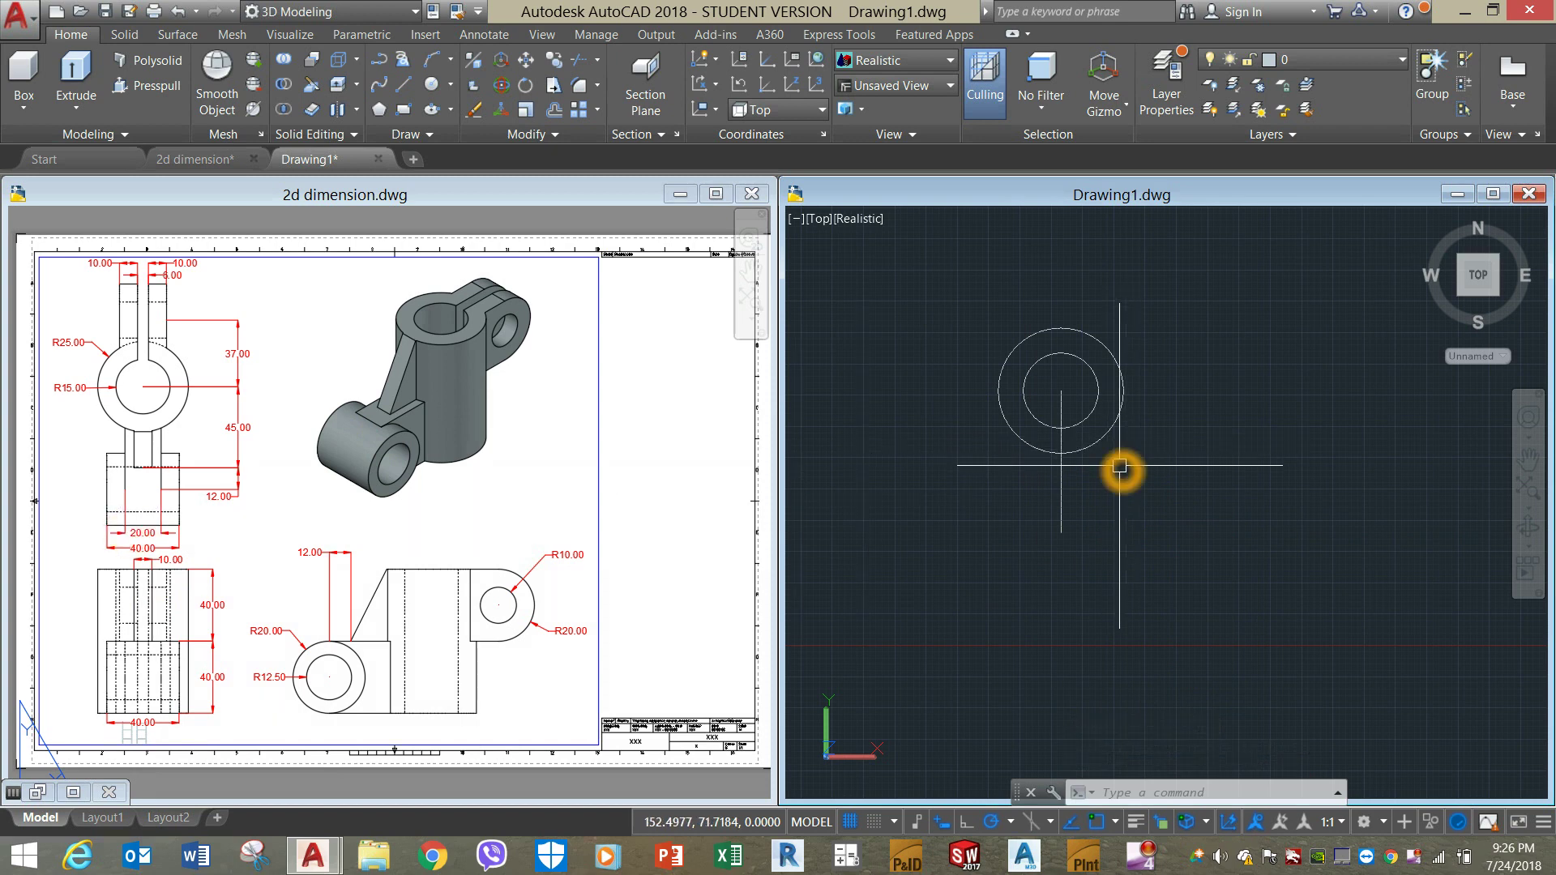
# Draw the rib's 20-long bottom edge, centred on the centreline's lower end, and continue its left side straight up to the outer circle.
pyautogui.write('L')
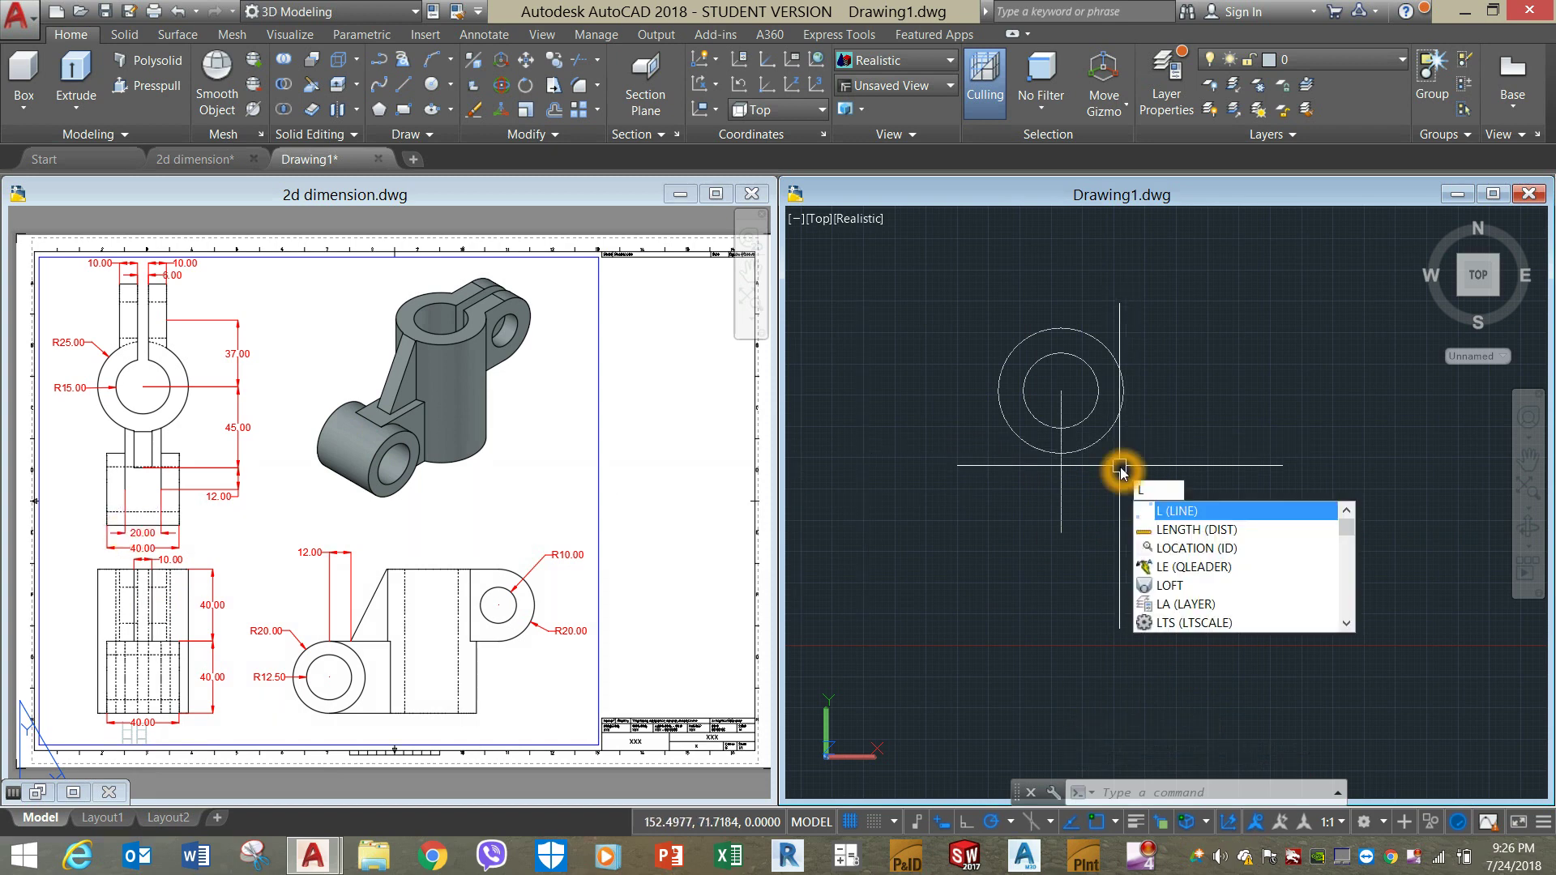
pyautogui.press('Return')
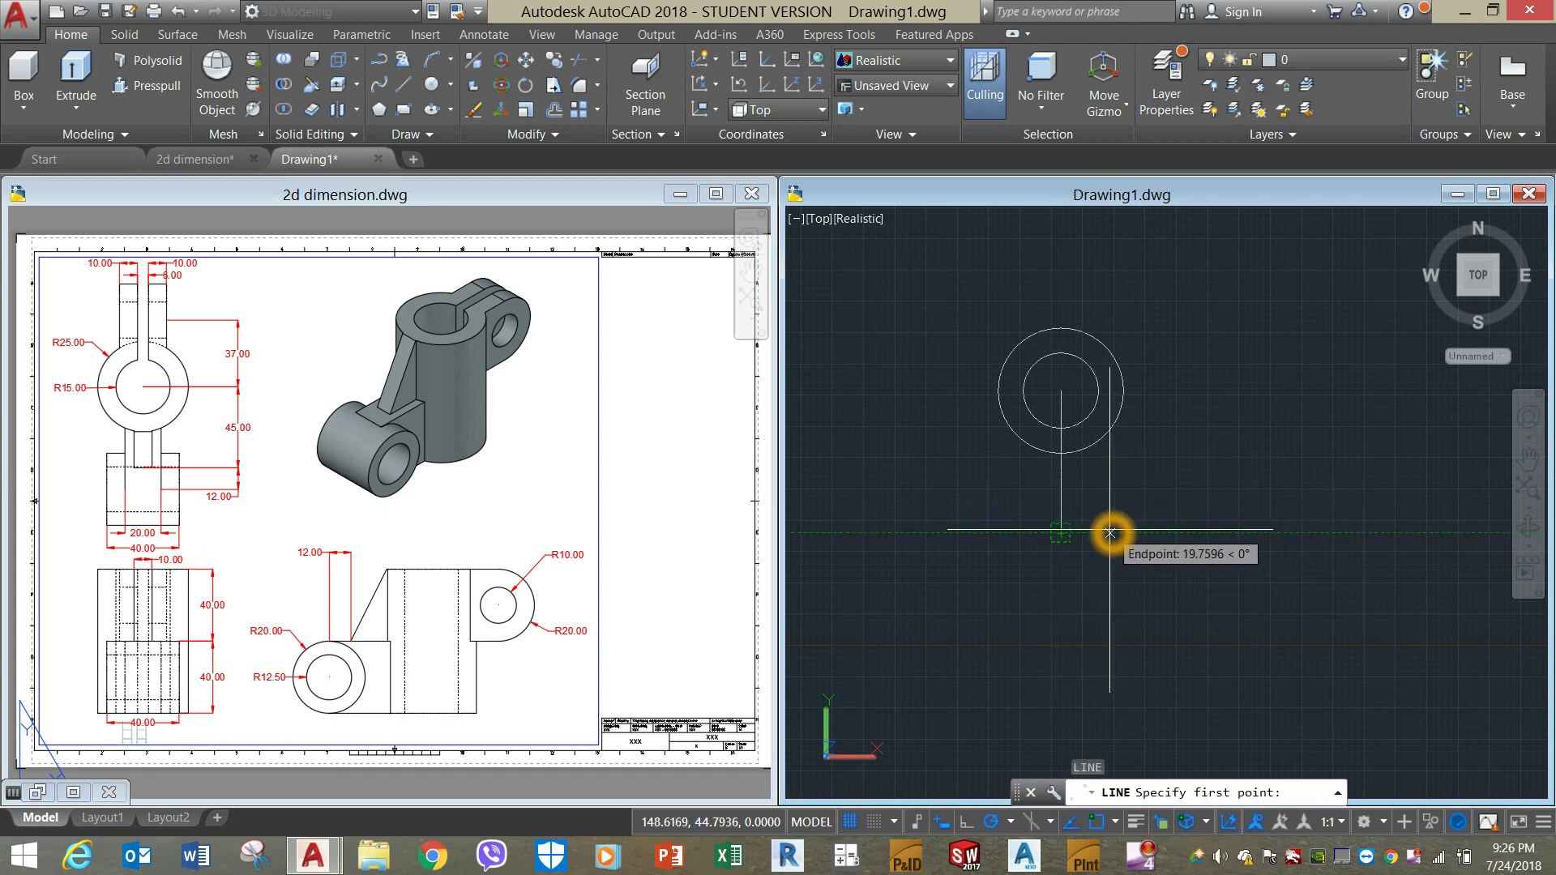
pyautogui.write('10')
pyautogui.press('Return')
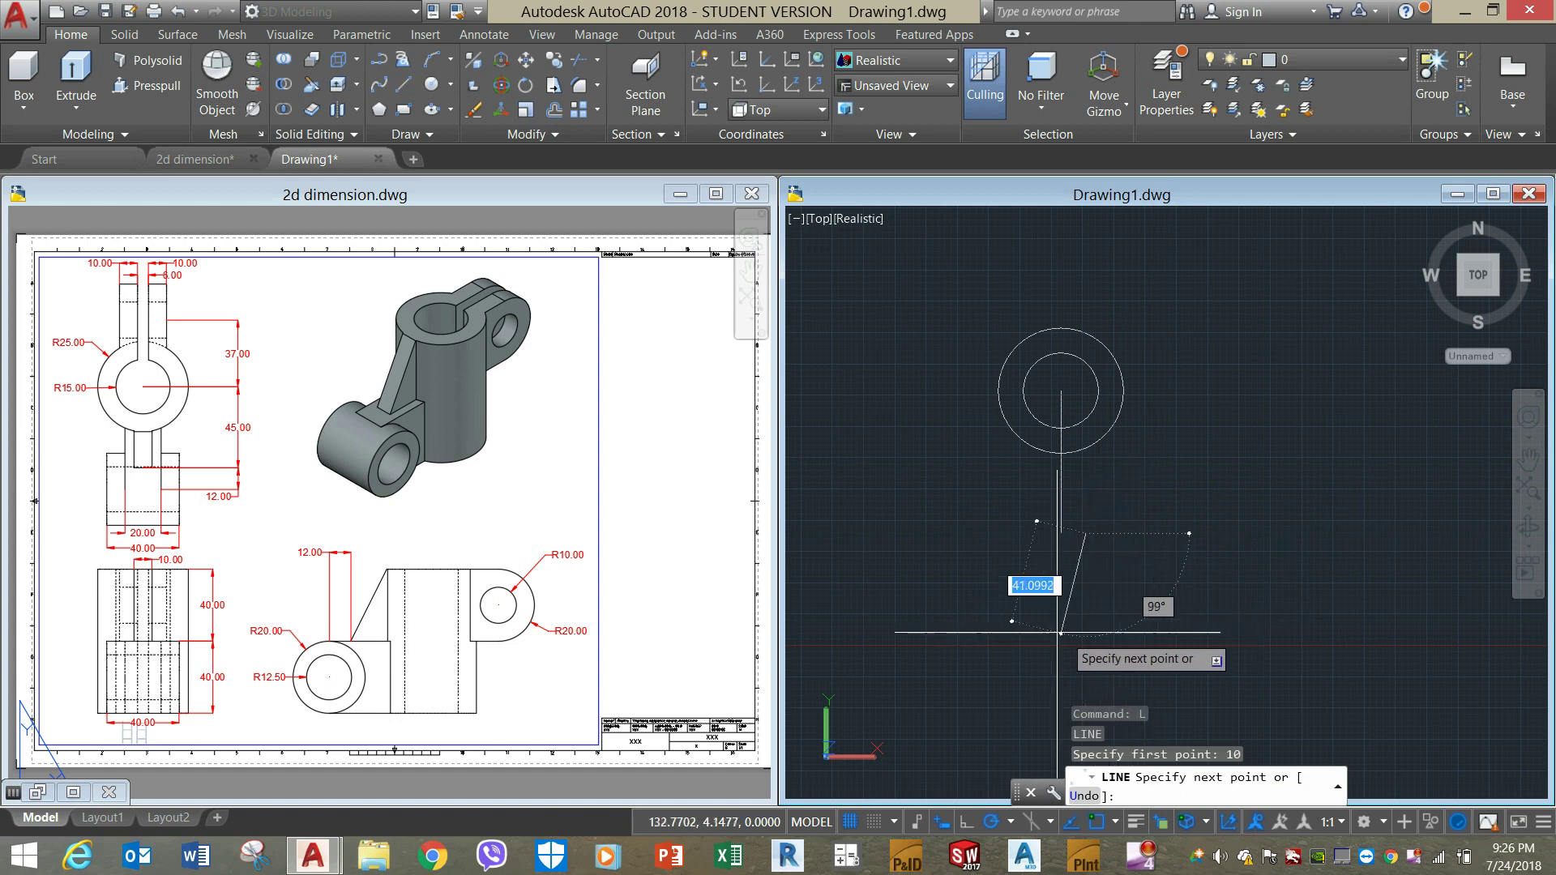
pyautogui.click(1002, 533)
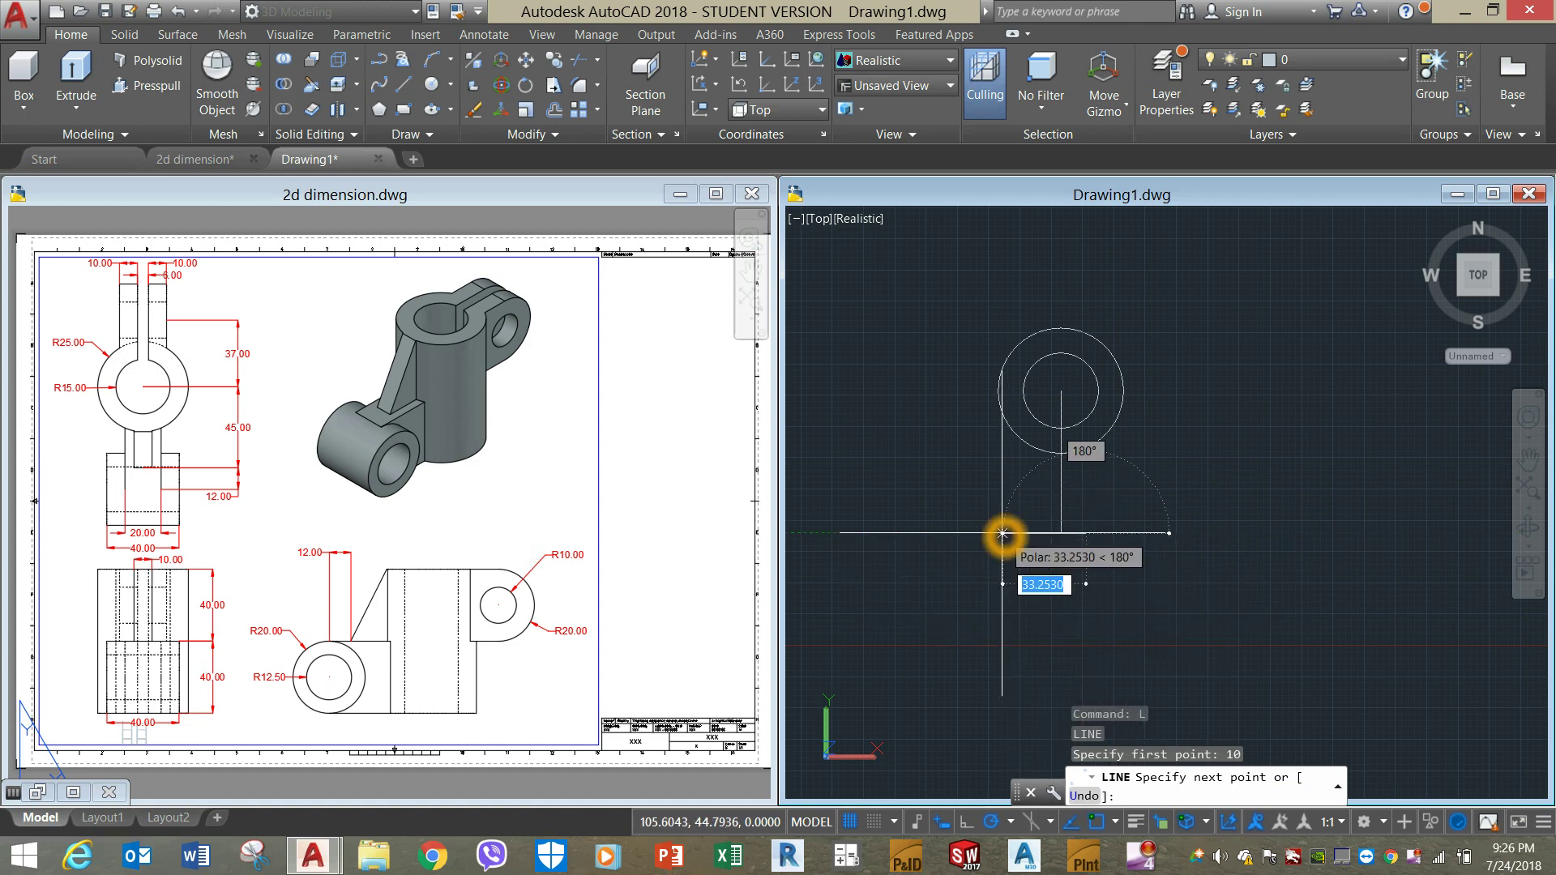
pyautogui.write('20')
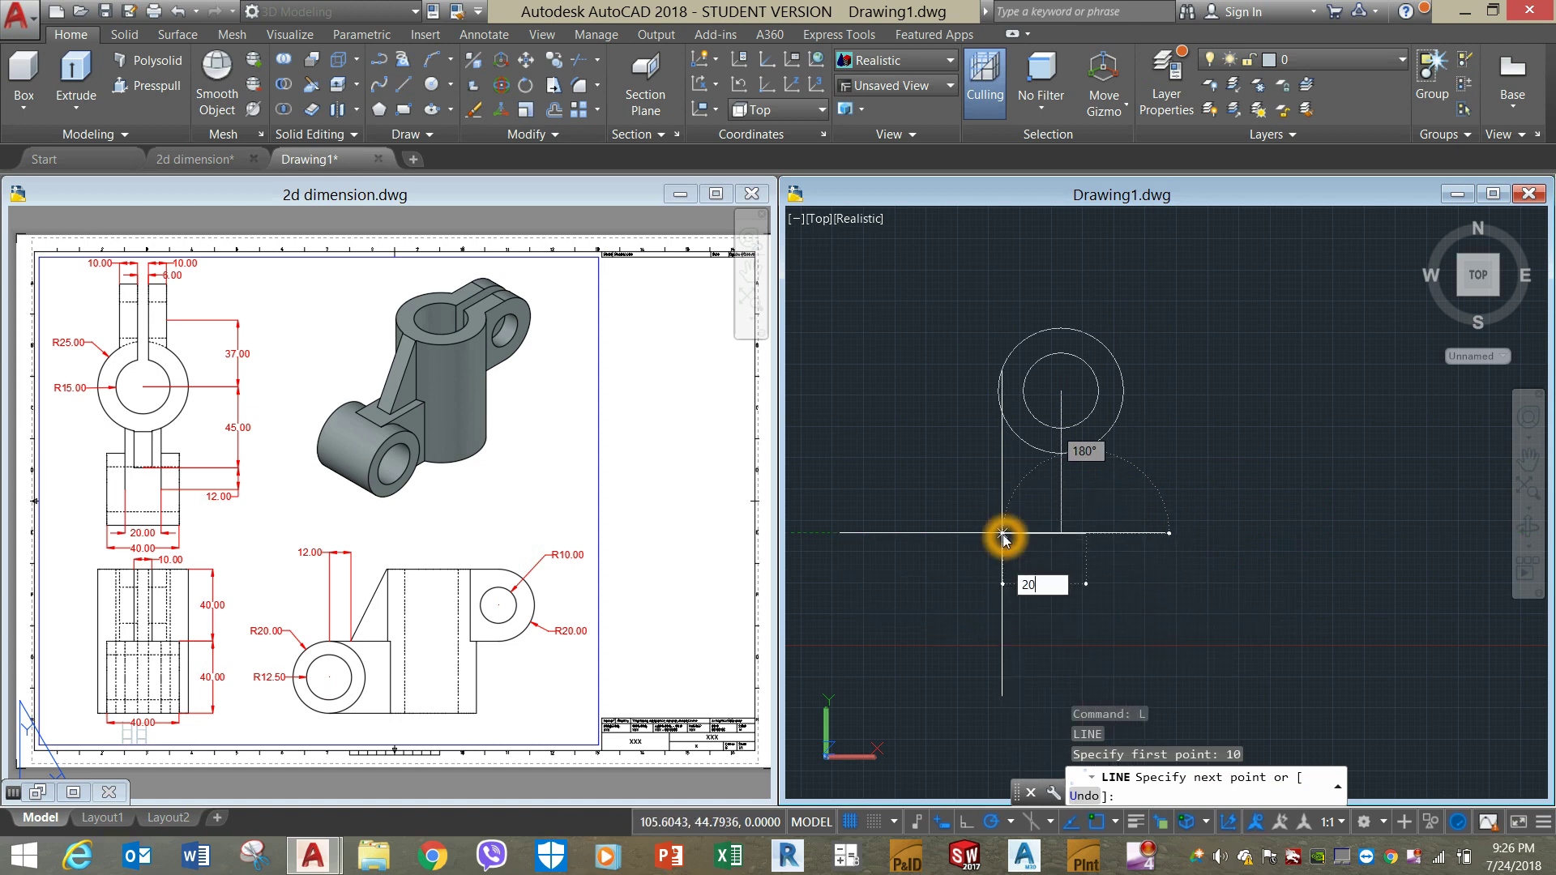
pyautogui.press('Return')
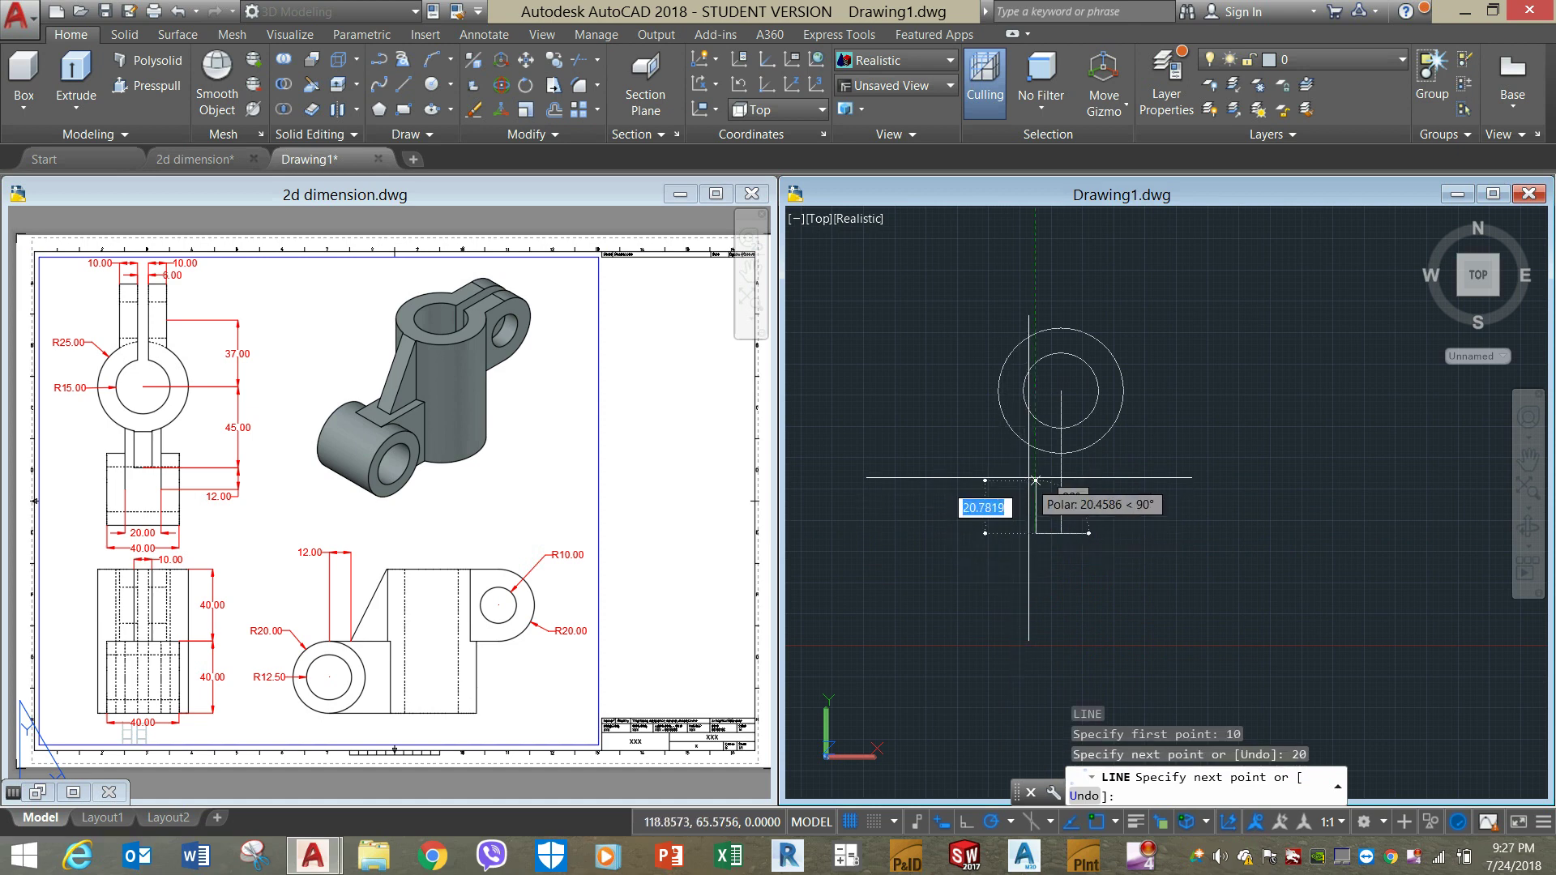
pyautogui.click(1035, 448)
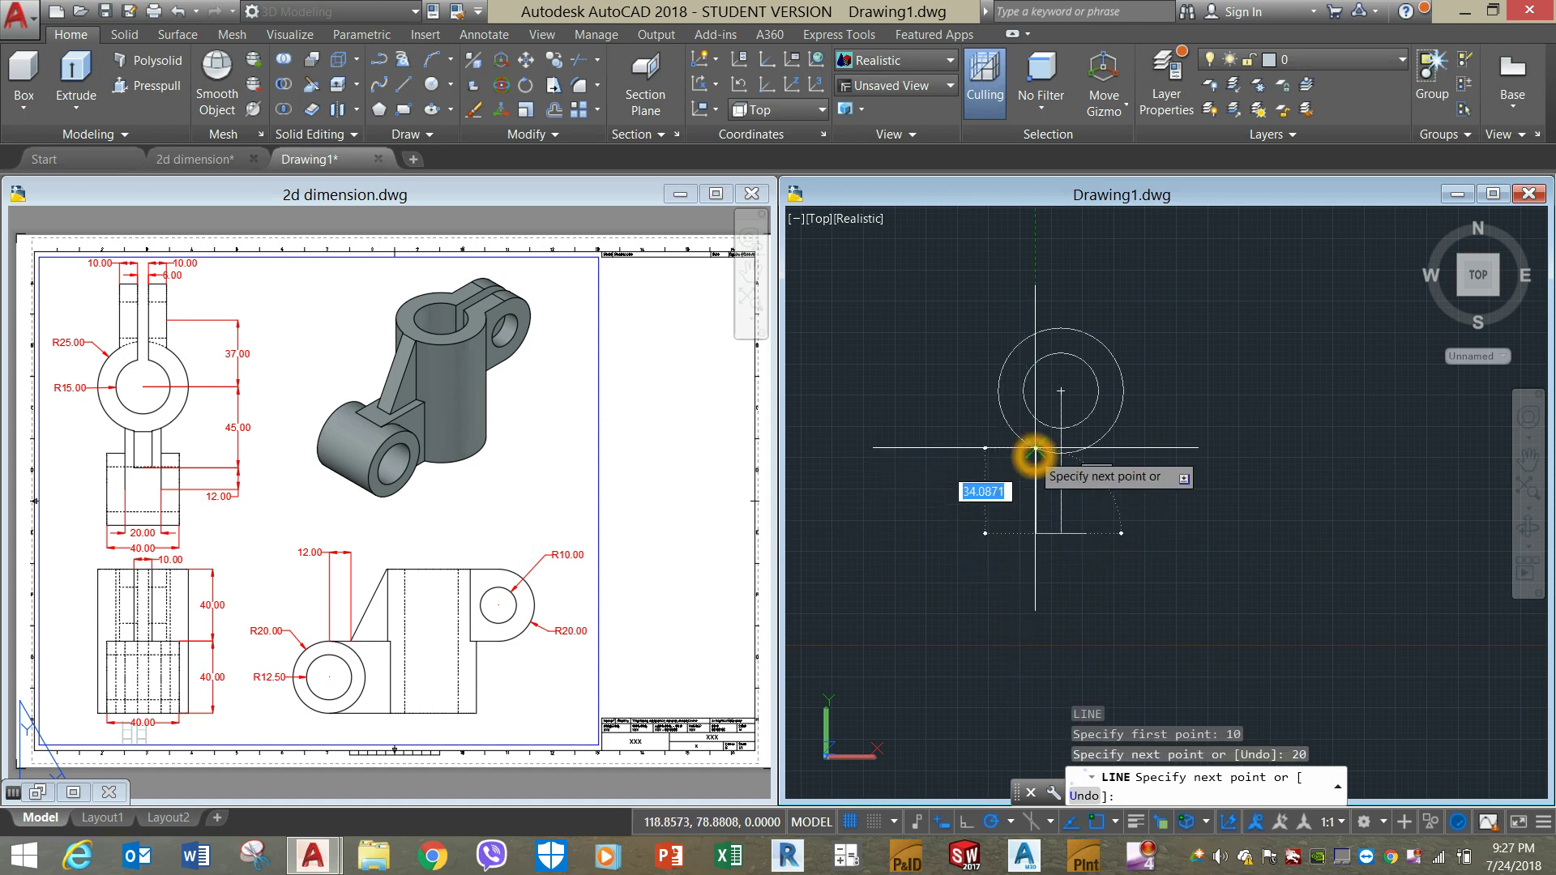
pyautogui.rightClick(1148, 430)
pyautogui.click(1191, 442)
# Draw the rib's right side from the right end of the bottom edge straight up to the outer circle.
pyautogui.rightClick(1166, 391)
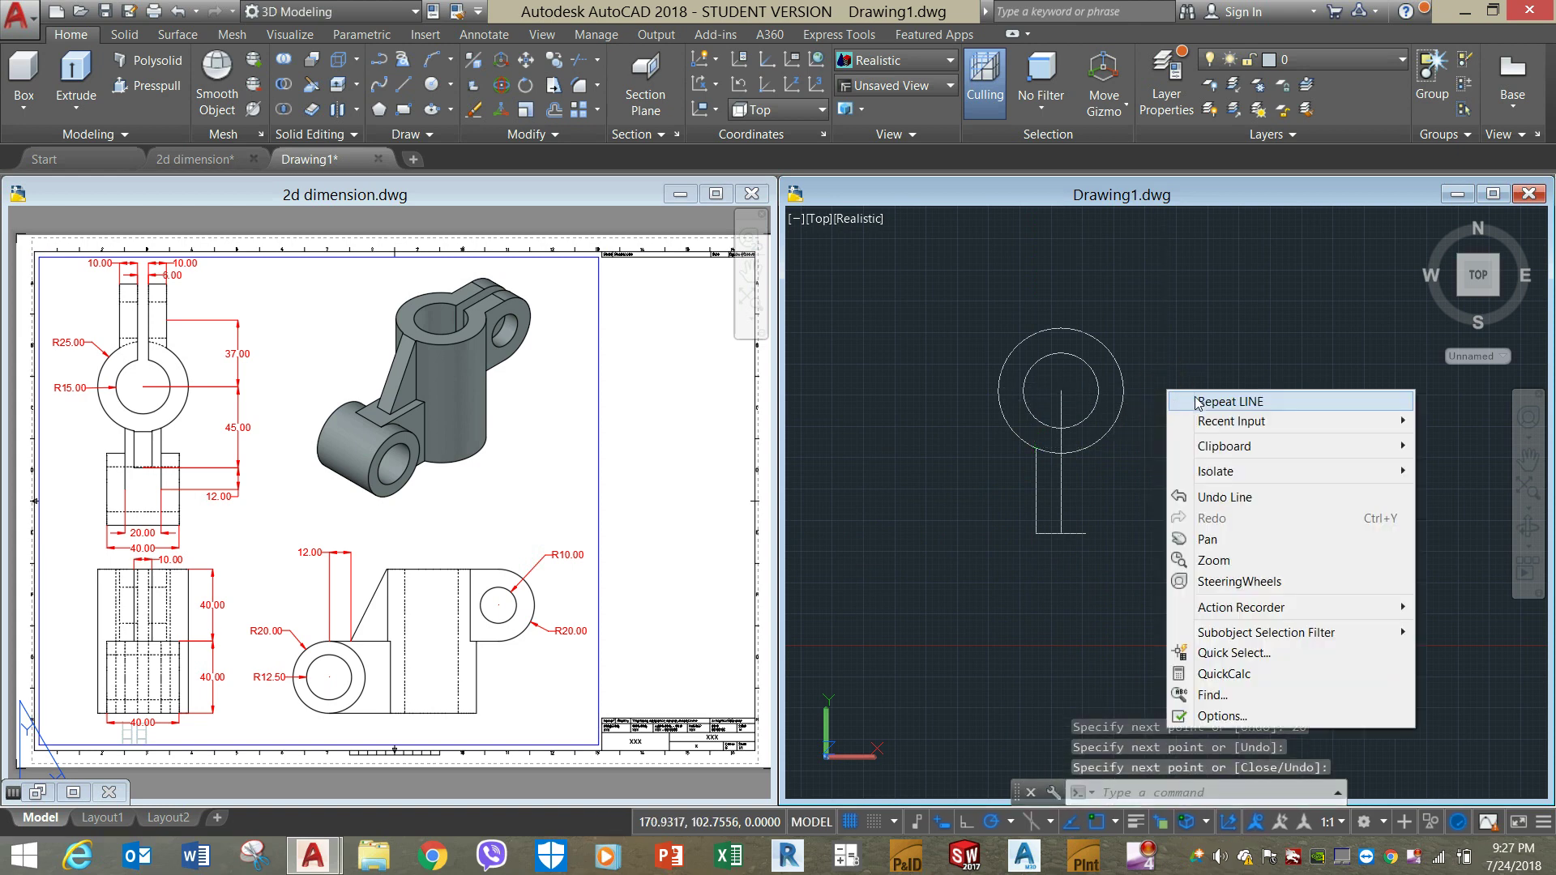
pyautogui.click(1210, 401)
pyautogui.click(1085, 533)
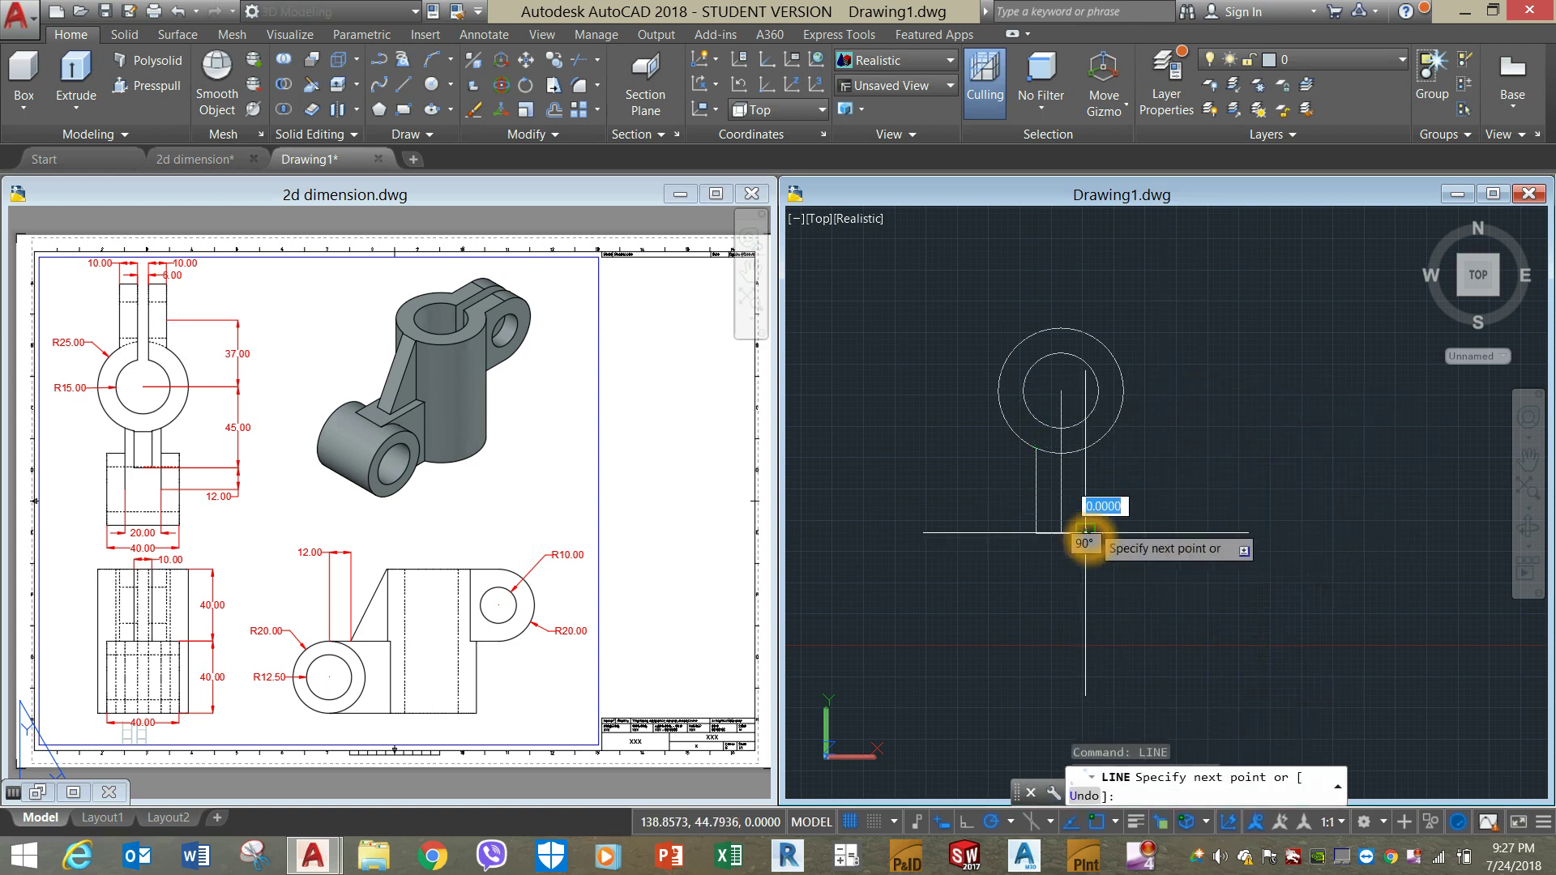
pyautogui.click(1095, 455)
pyautogui.rightClick(1177, 413)
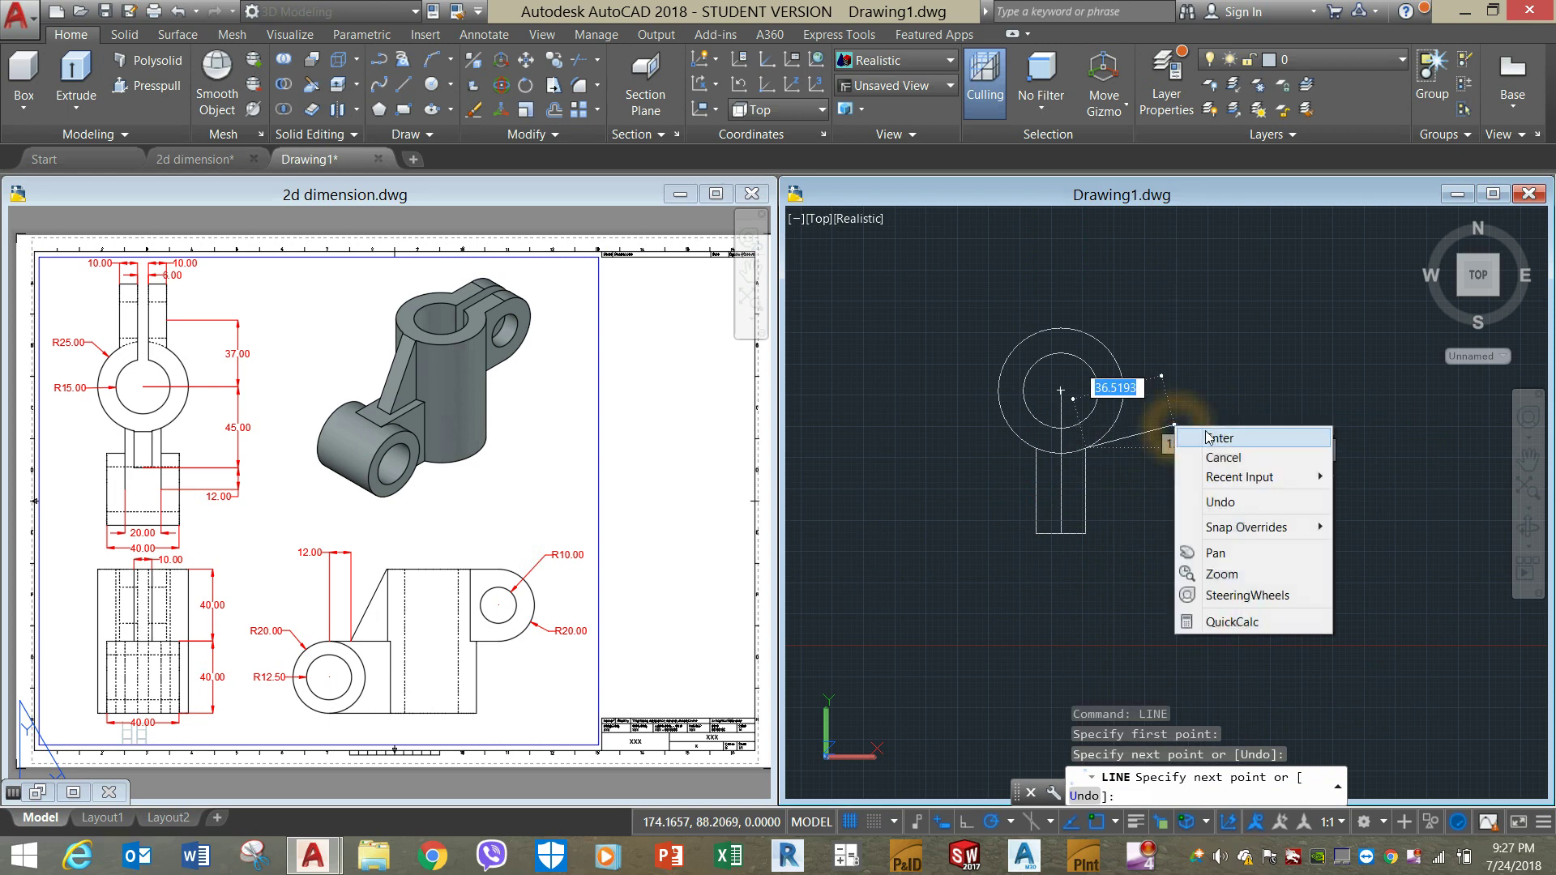
pyautogui.click(1211, 430)
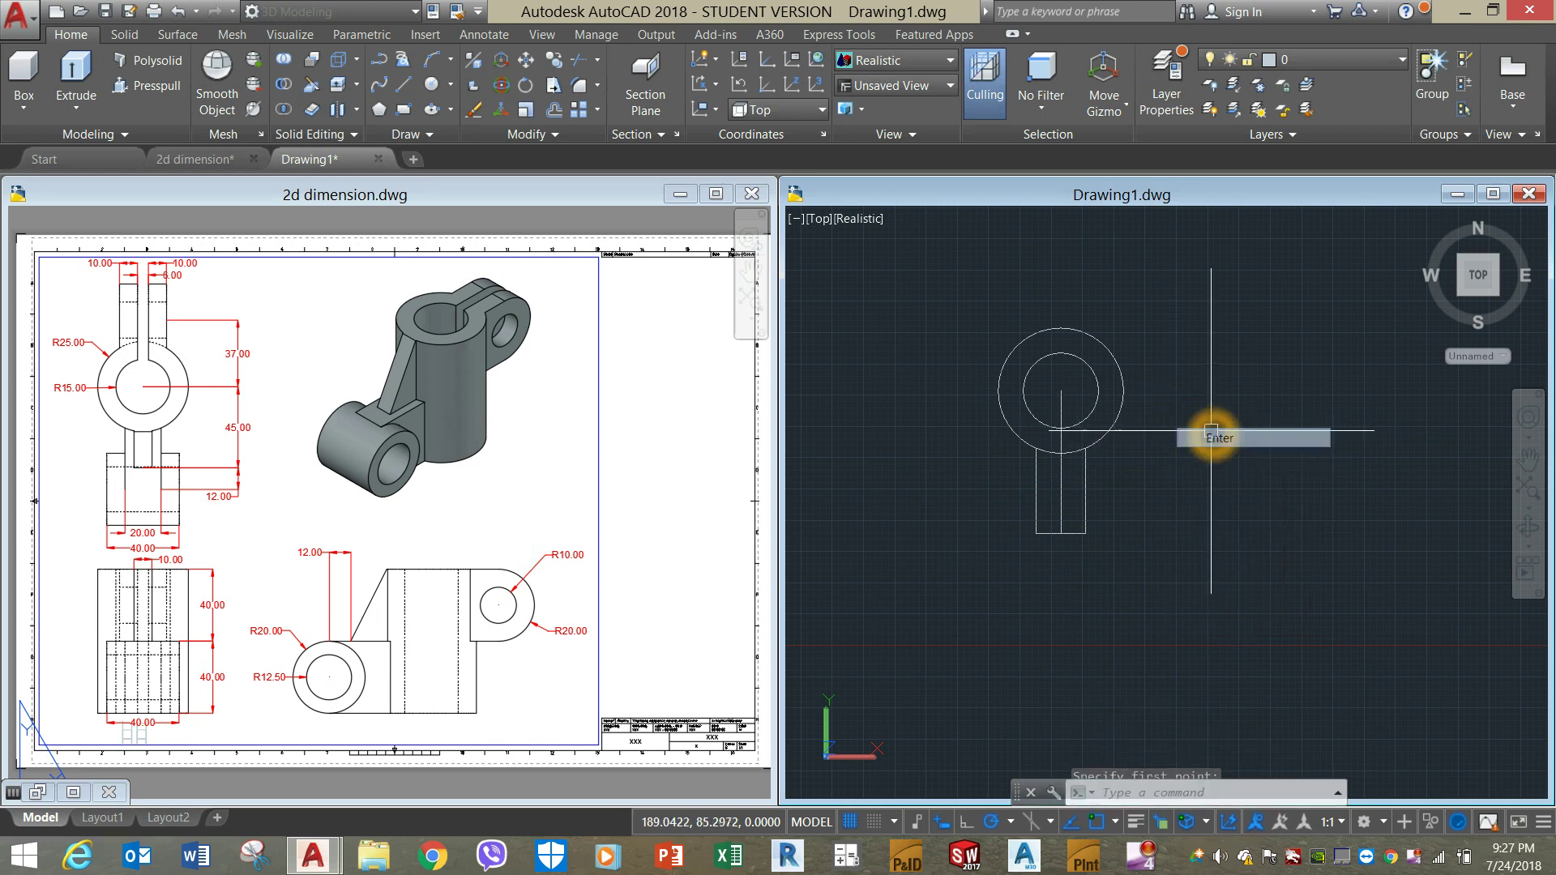
# Trim the outer circle, keeping only the arc between the rib's two vertical sides.
pyautogui.click(1131, 462)
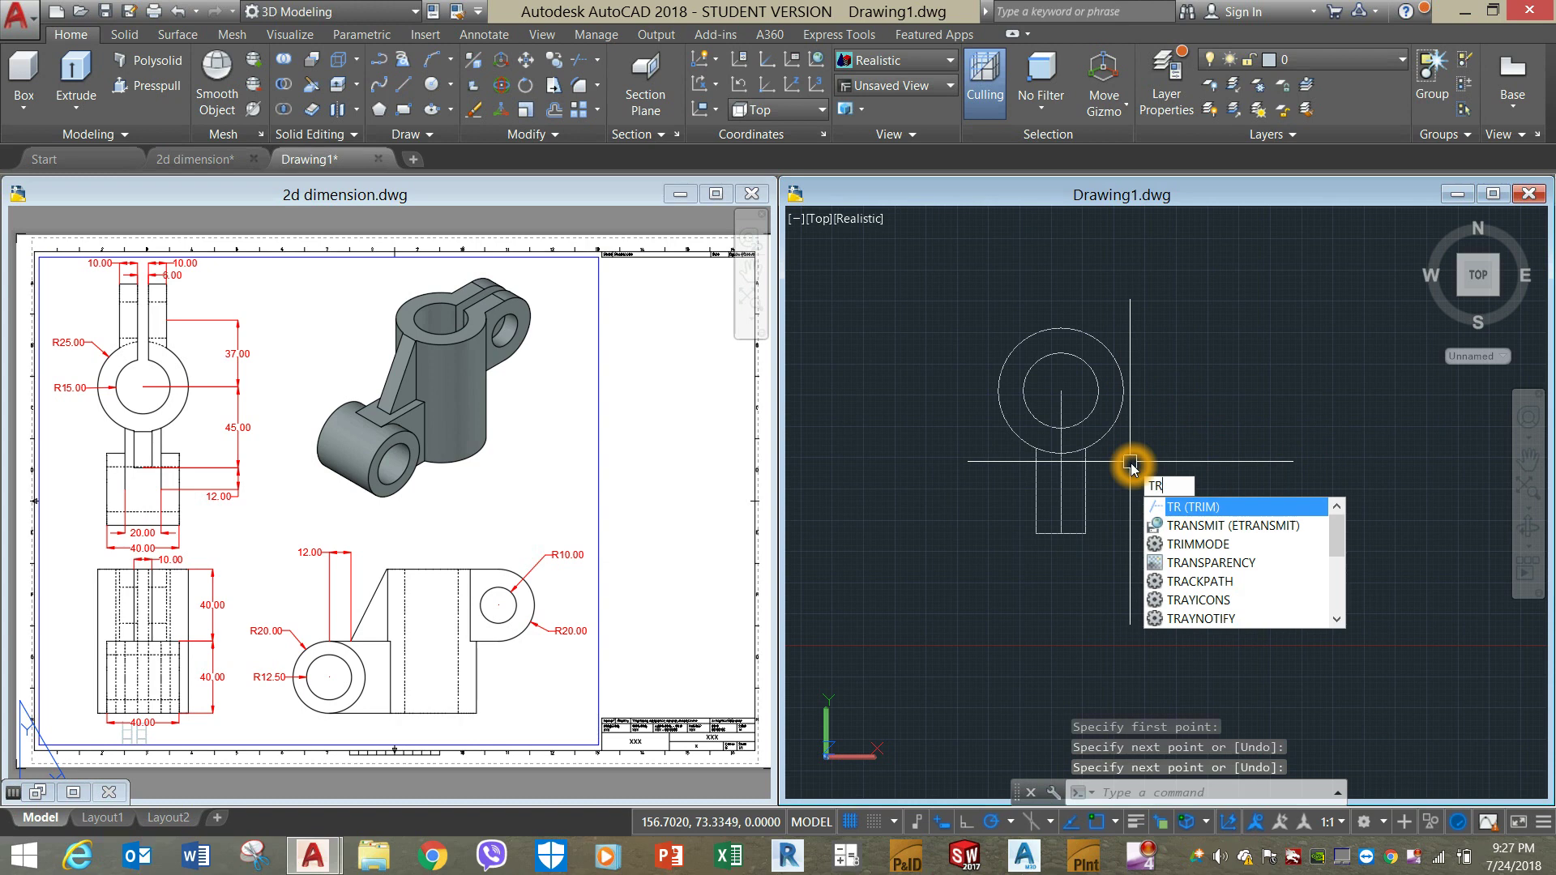
pyautogui.press('Return')
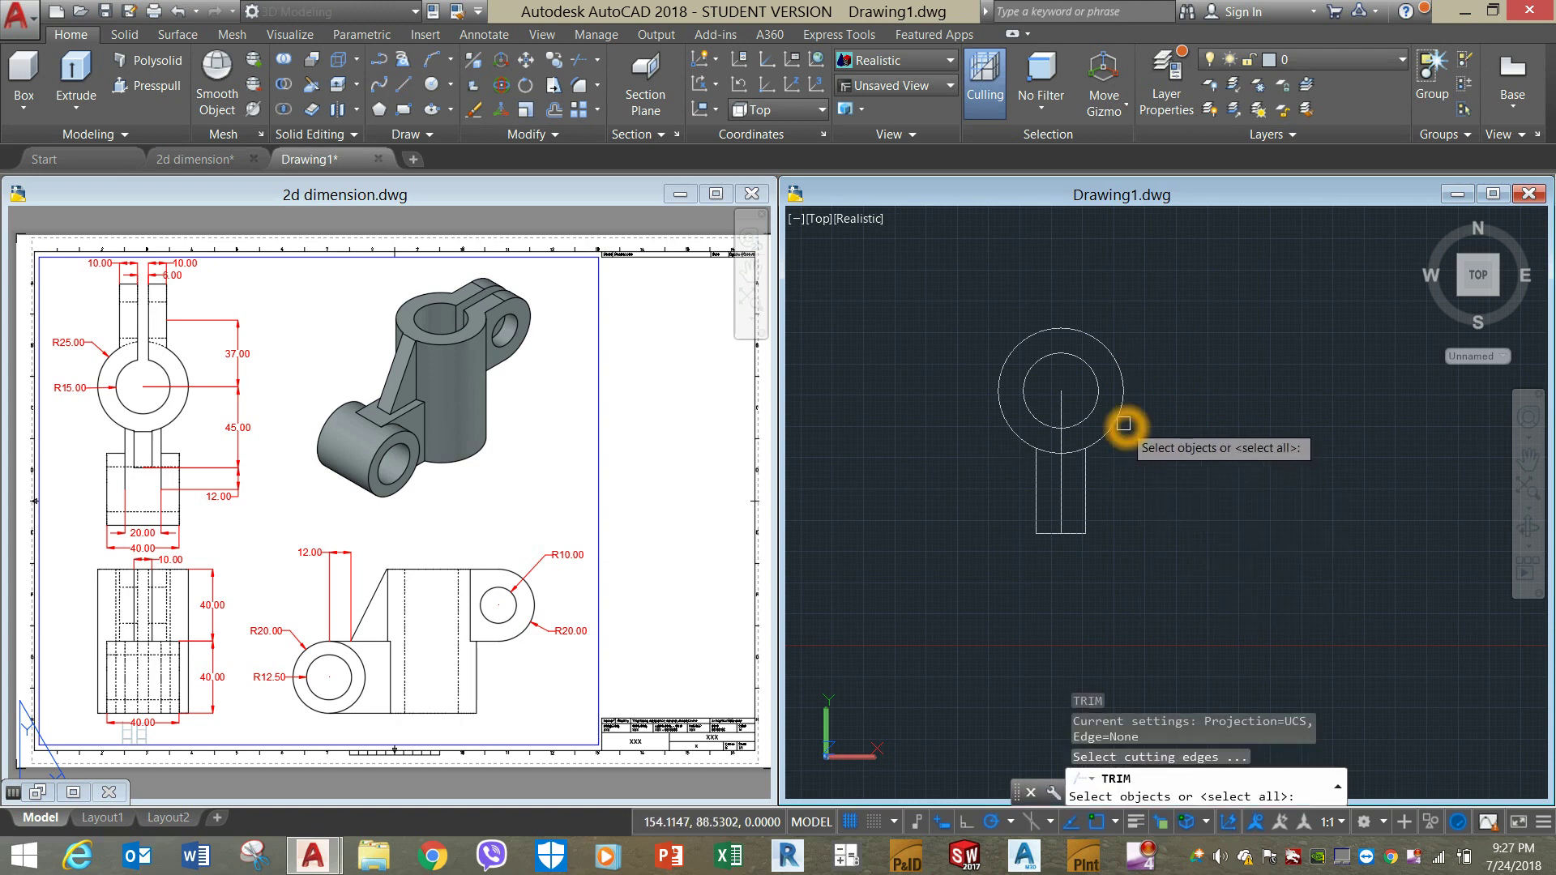
pyautogui.press('Return')
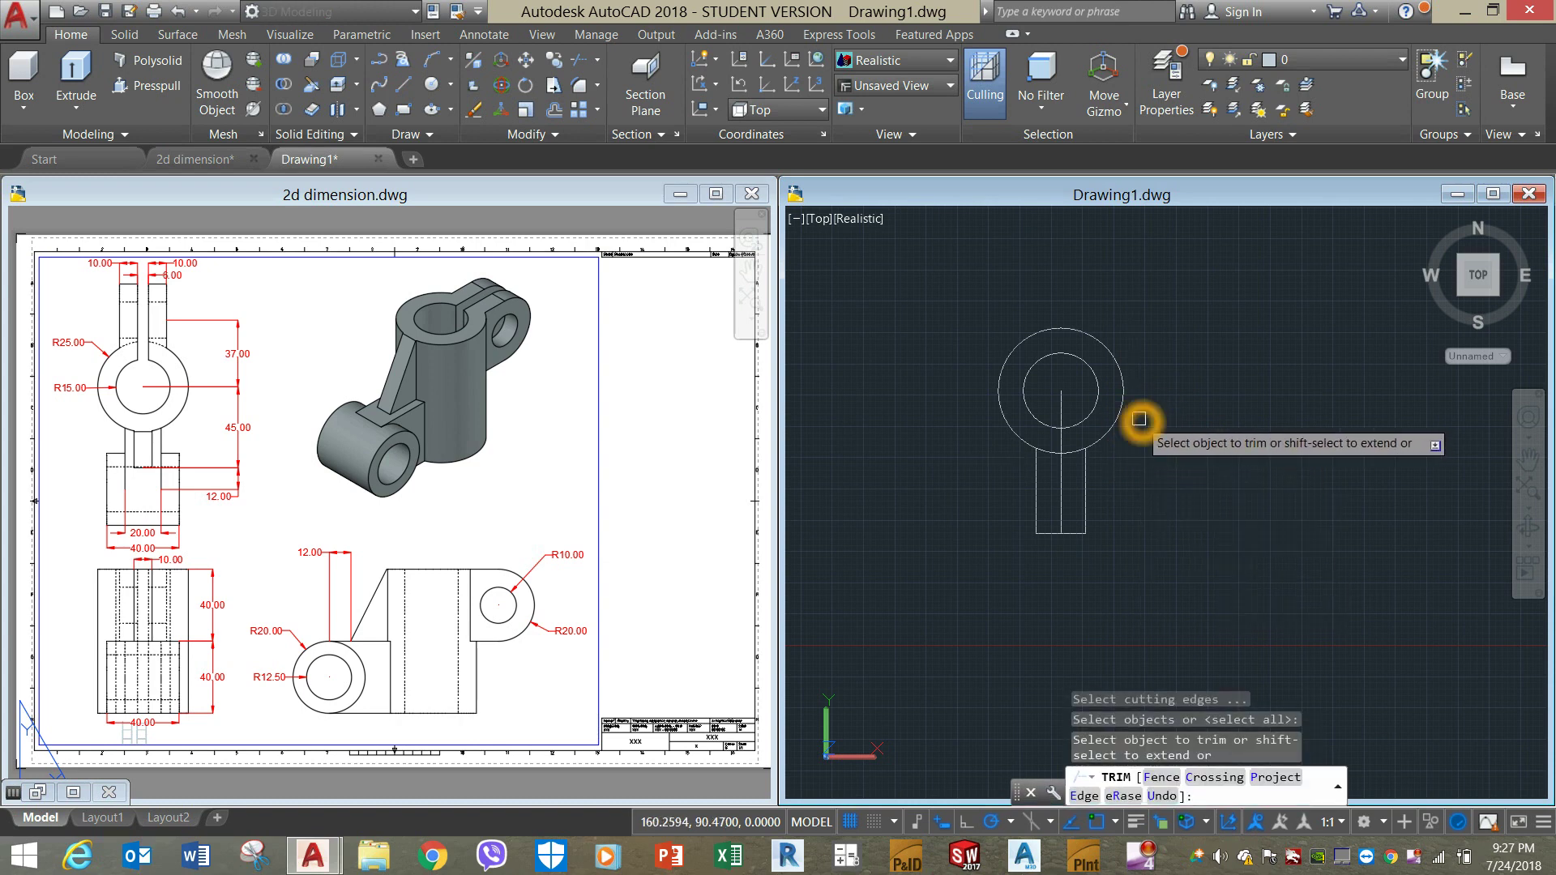
pyautogui.click(1120, 416)
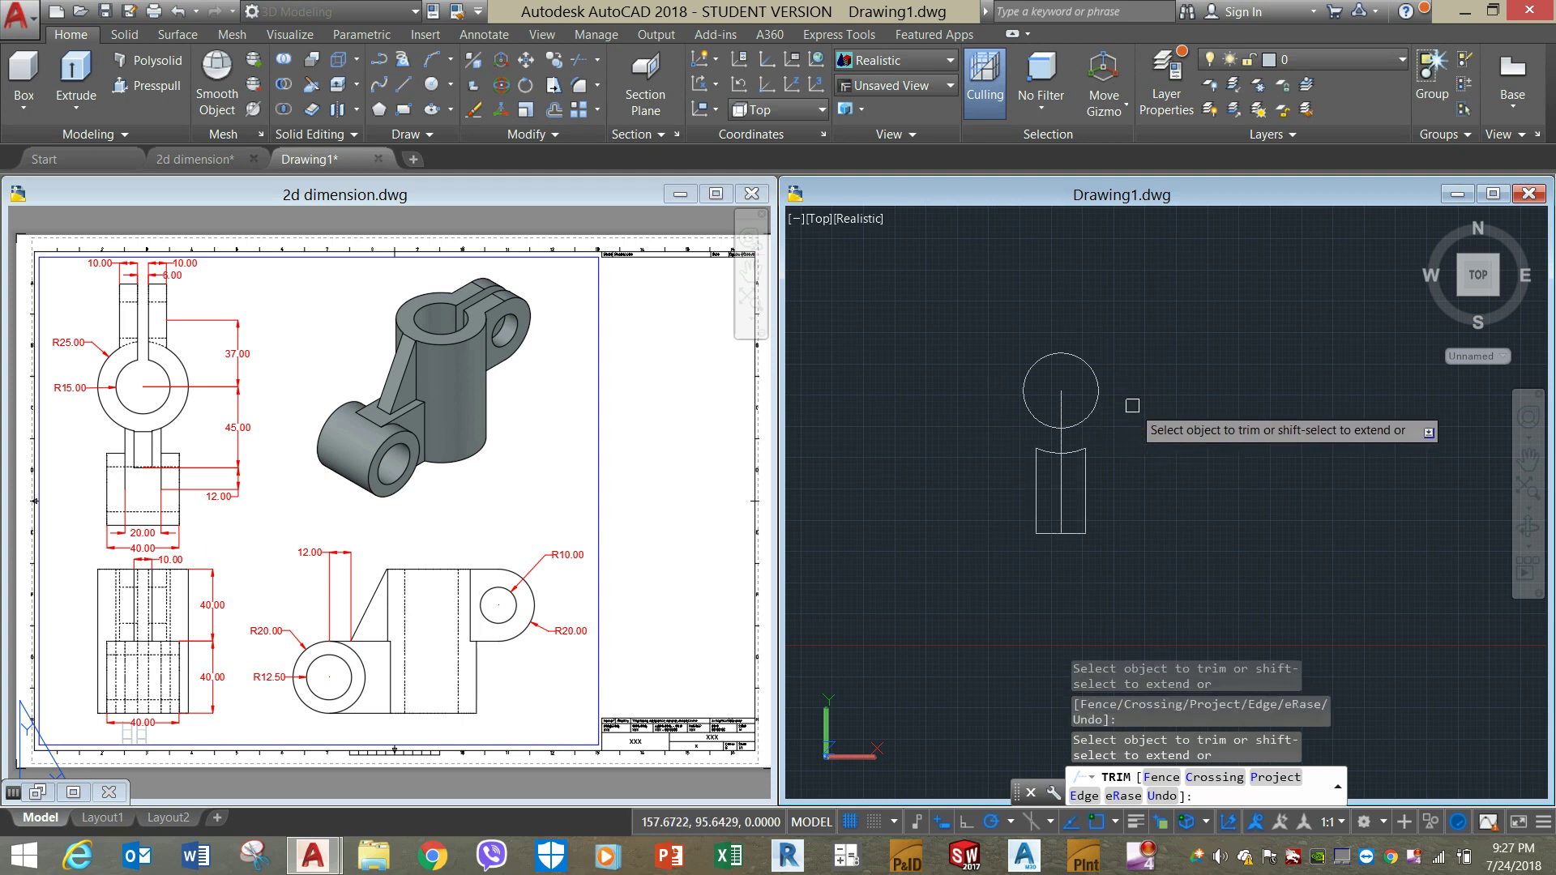
pyautogui.rightClick(1132, 406)
pyautogui.click(1157, 420)
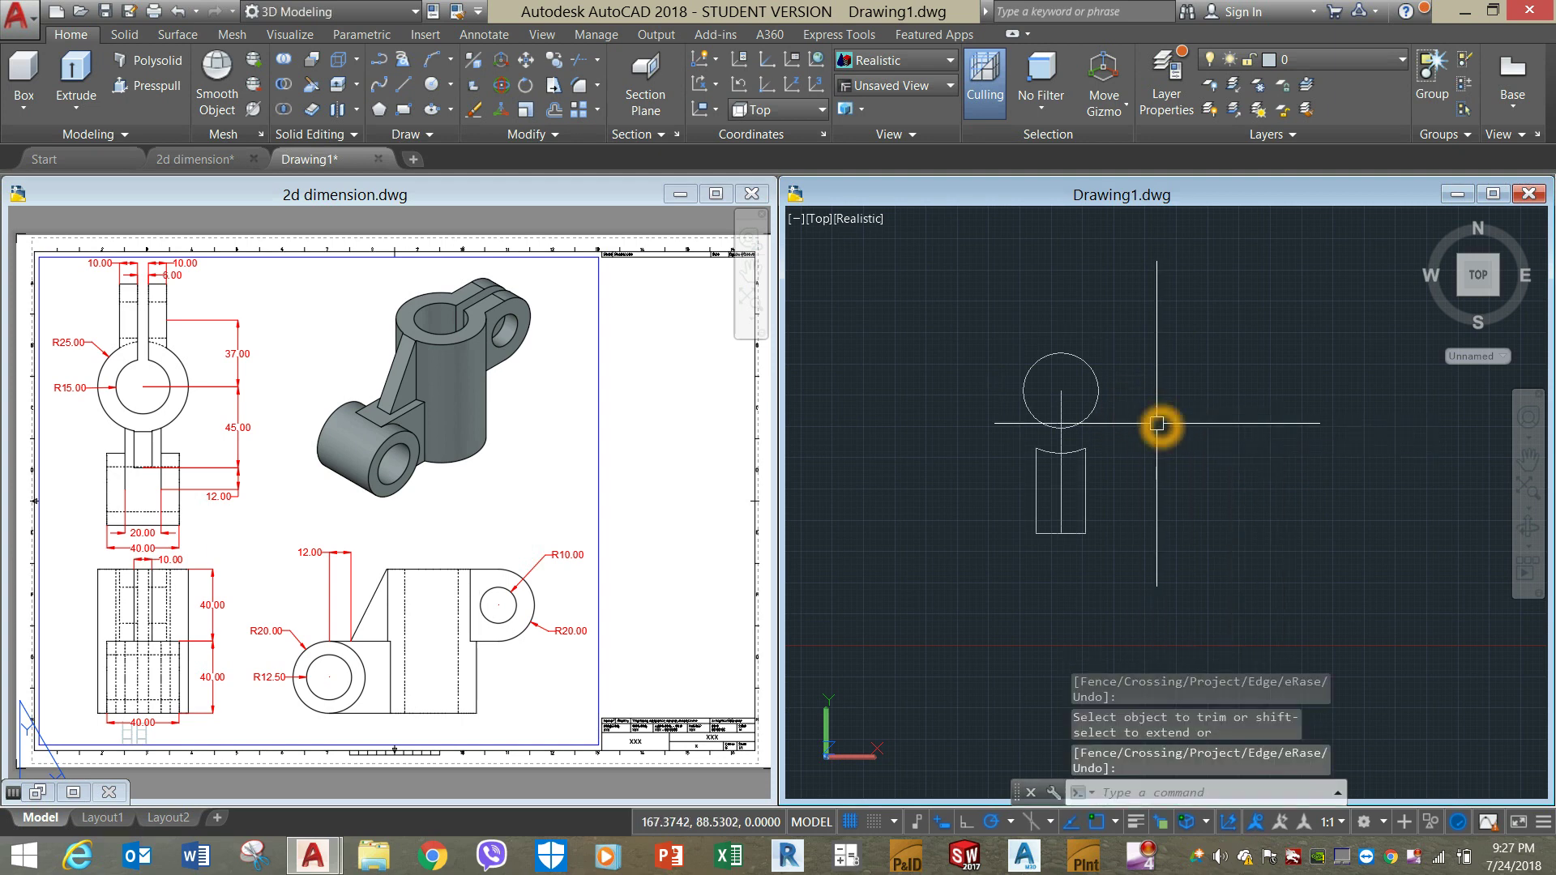
# Join the trimmed arc and the three straight sides of the profile below the circle into one closed polyline.
pyautogui.write('j')
pyautogui.press('Return')
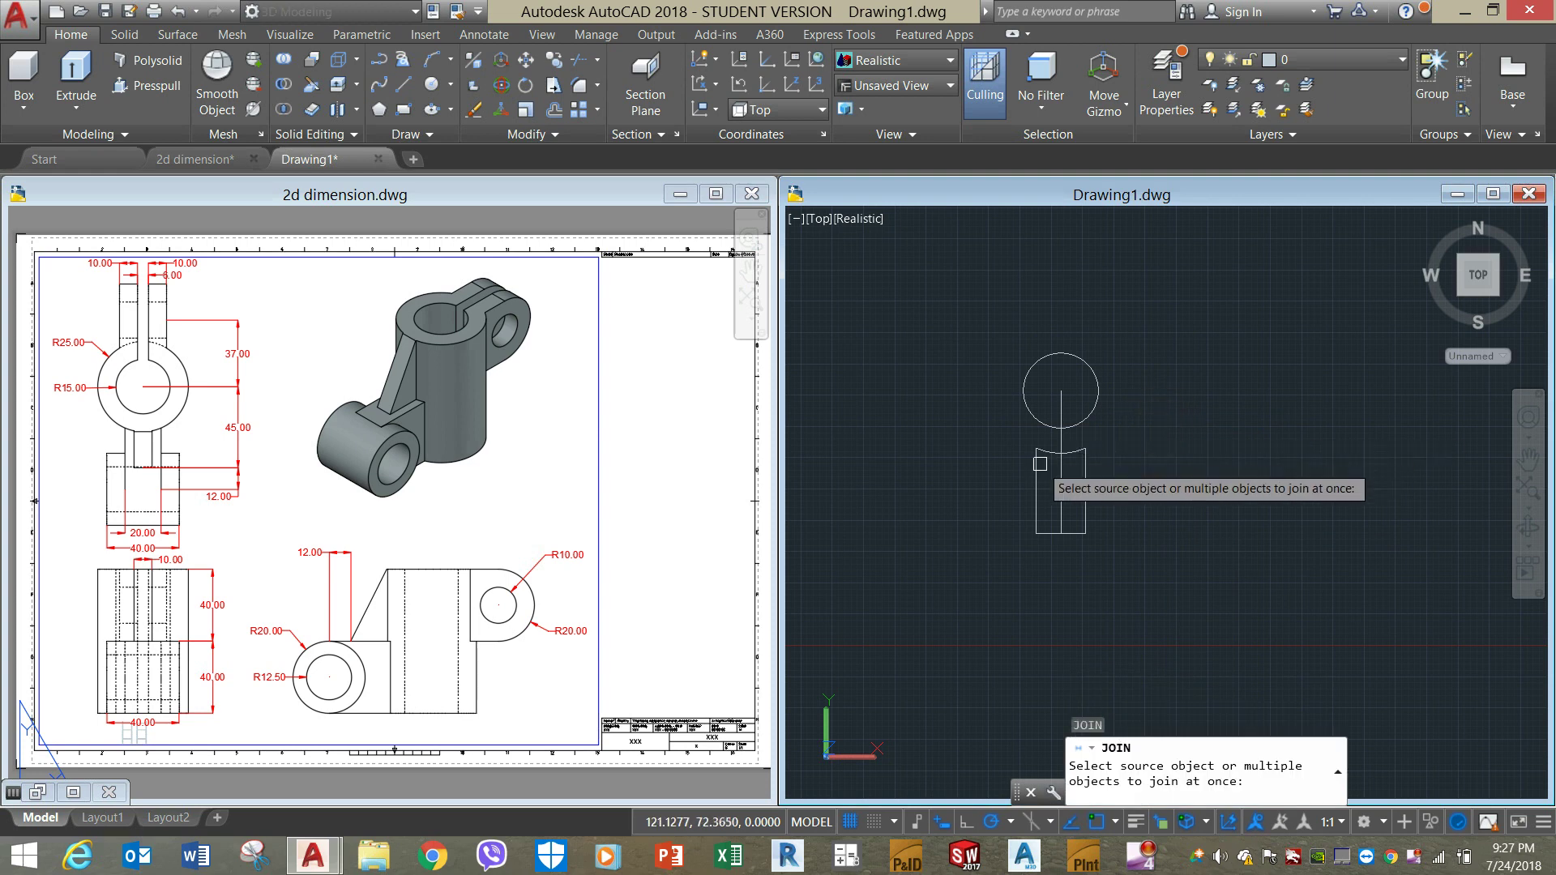
pyautogui.click(1046, 453)
pyautogui.click(1036, 470)
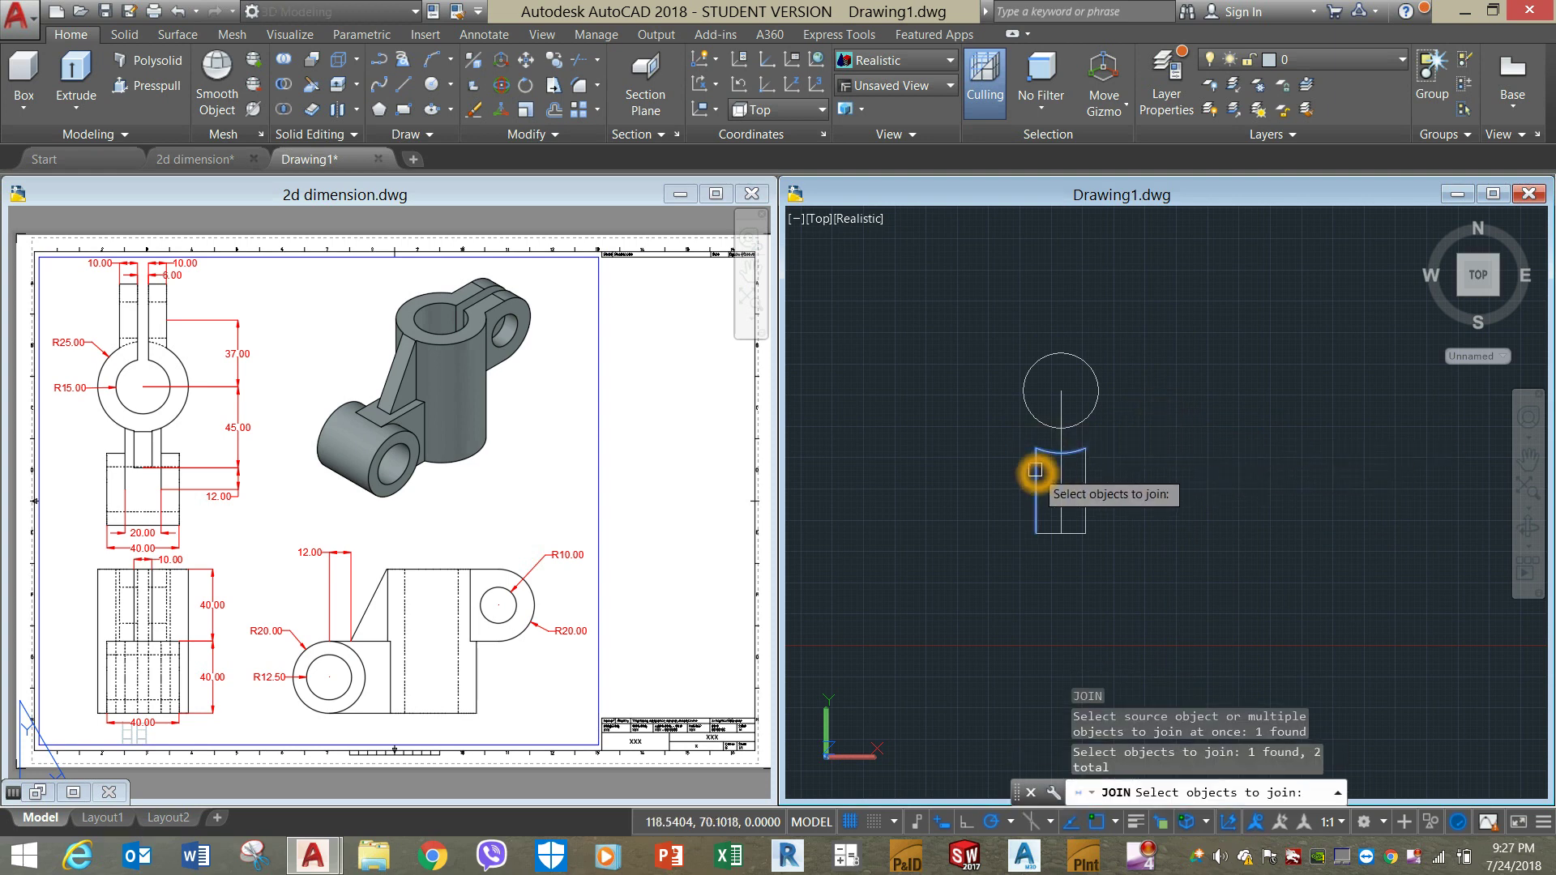
pyautogui.click(1051, 537)
pyautogui.click(1085, 511)
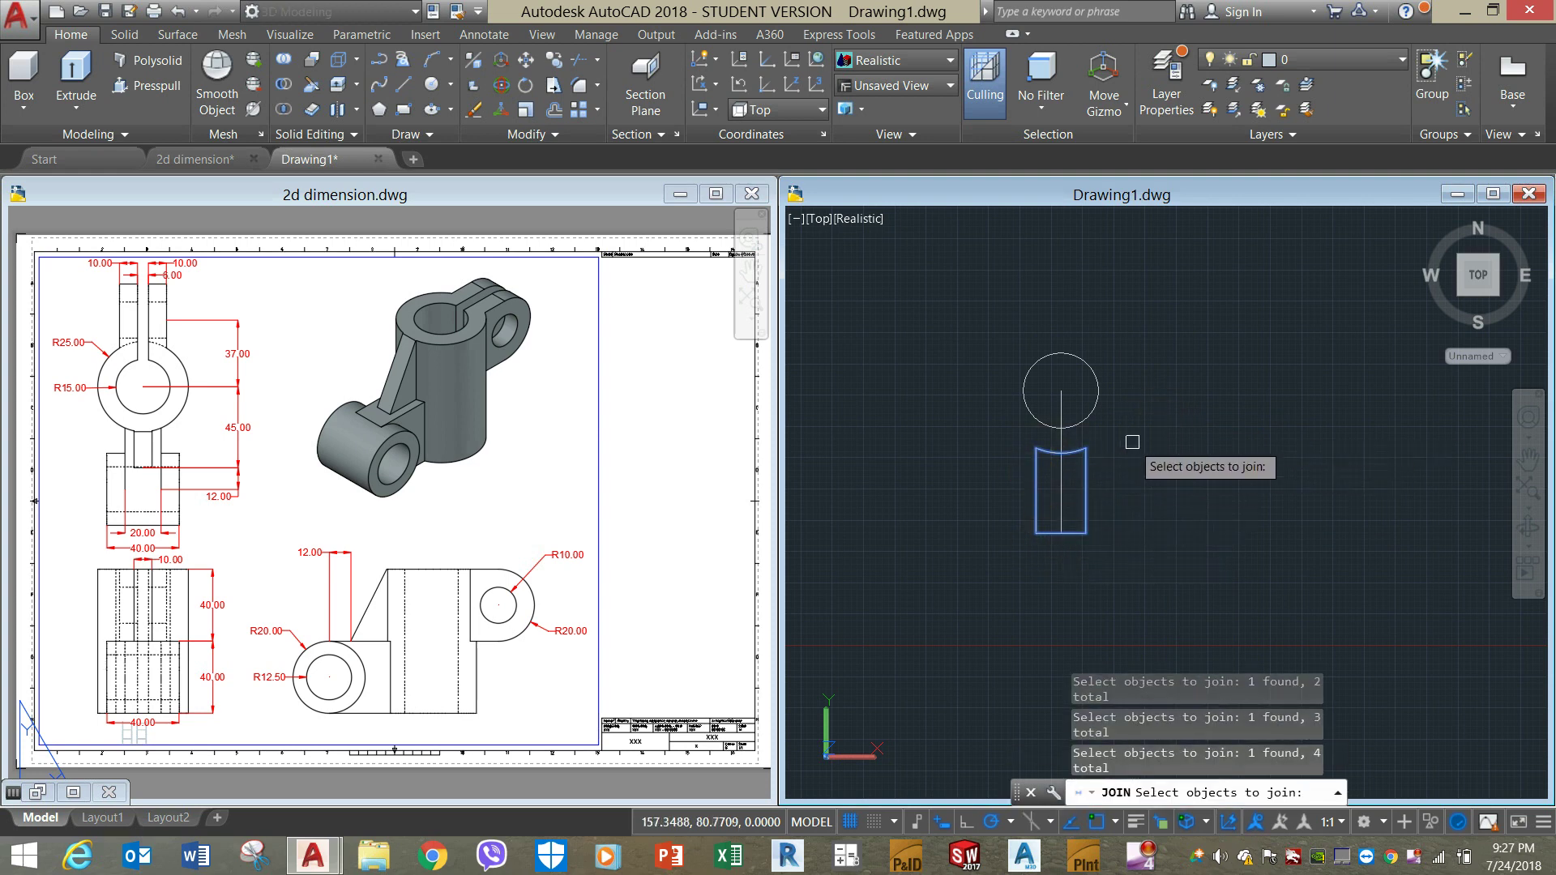
pyautogui.press('Return')
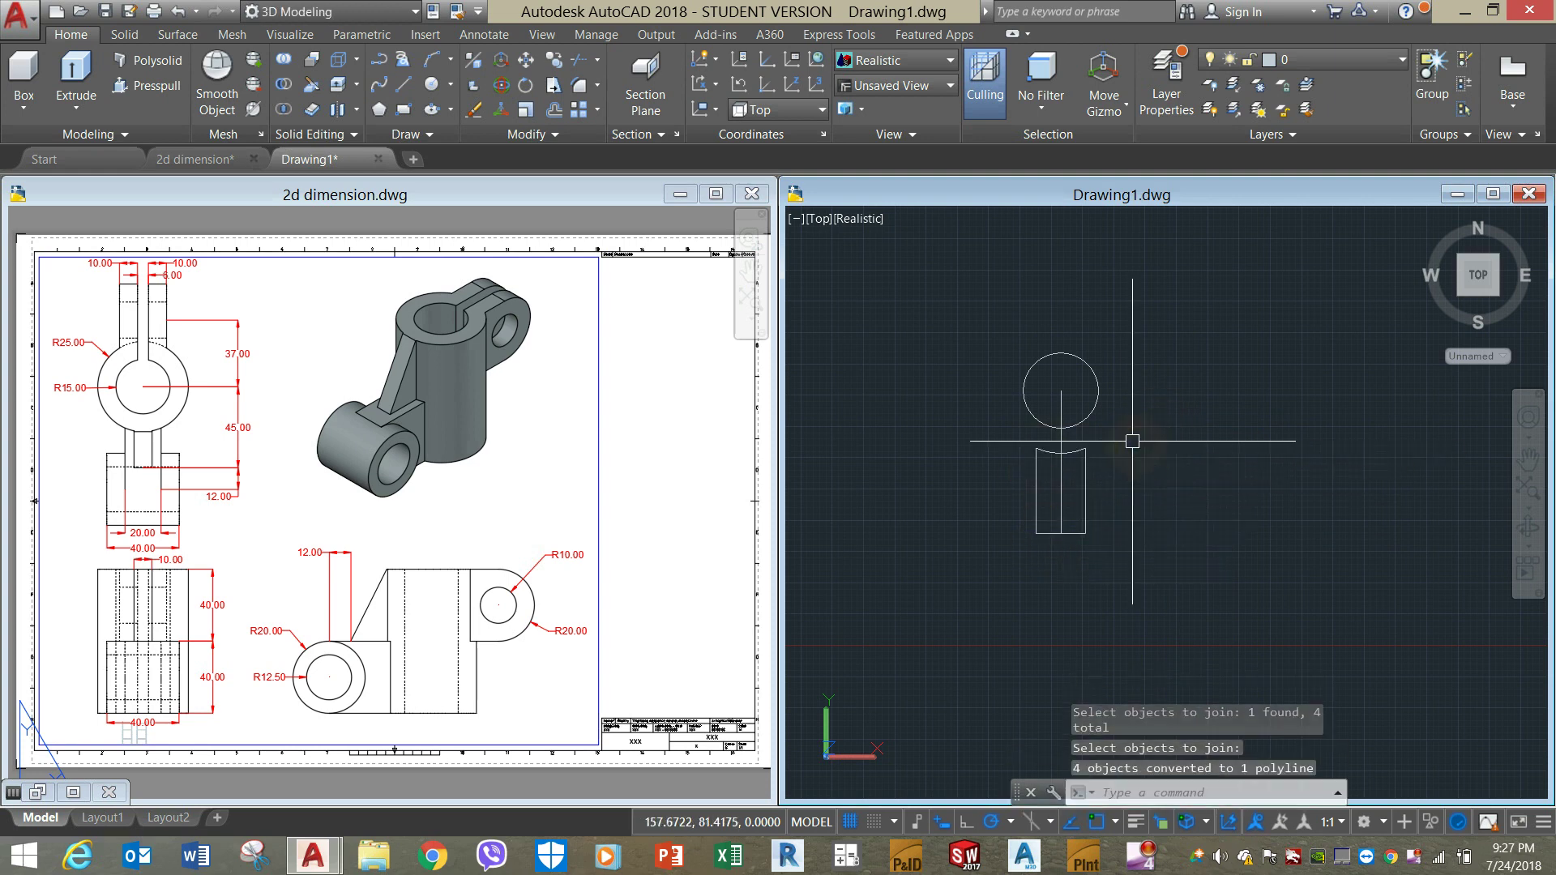
# Switch to the SW Isometric view and redraw the outer hub circle, concentric with the inner circle and reaching the profile's arc.
pyautogui.click(824, 220)
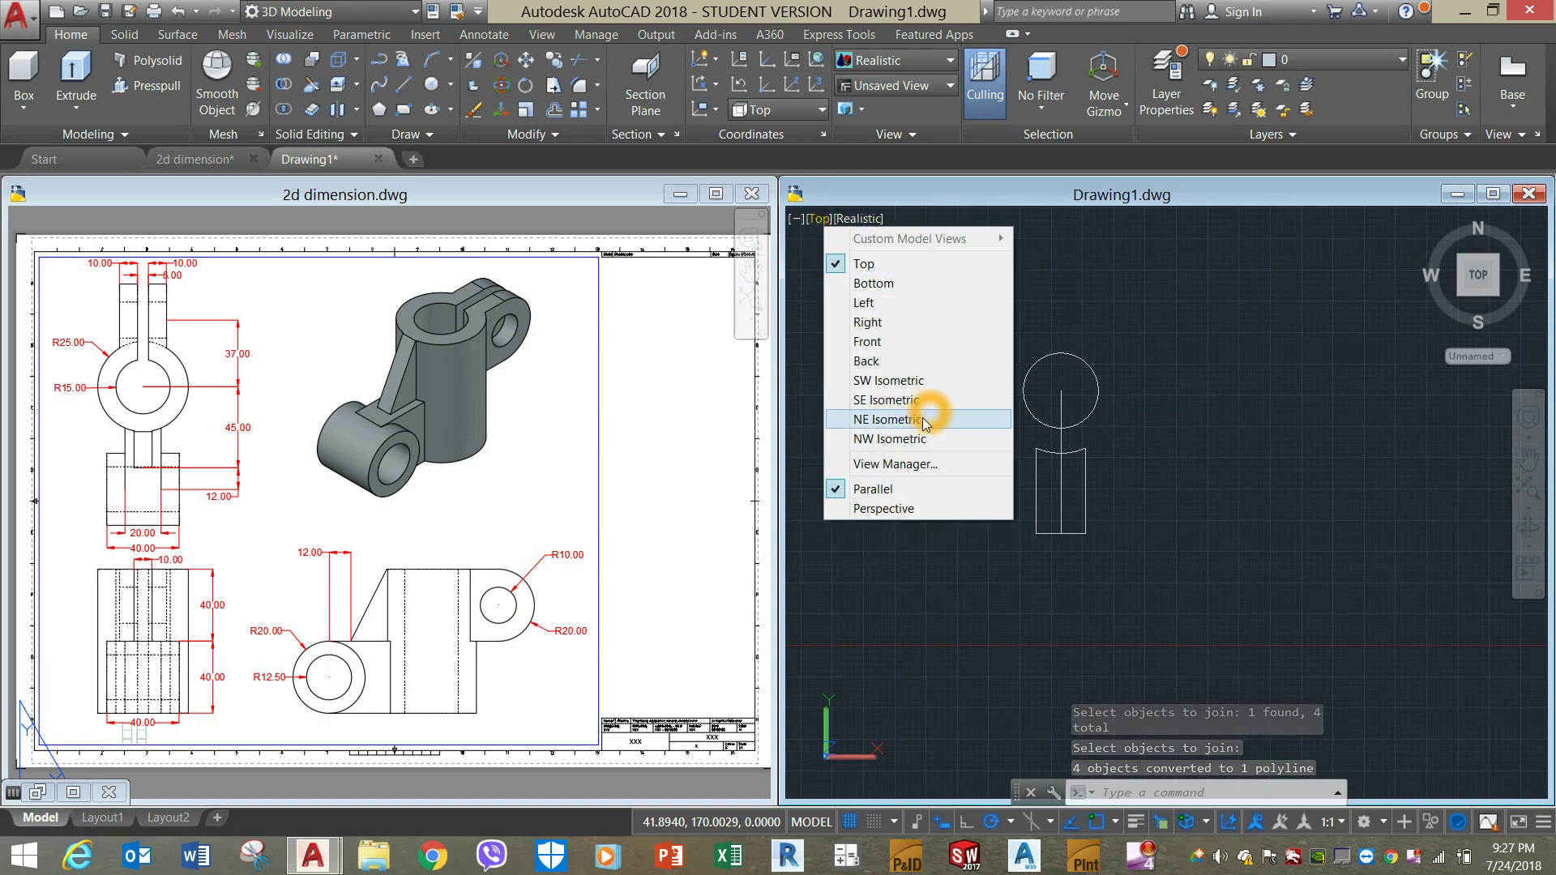
pyautogui.click(918, 381)
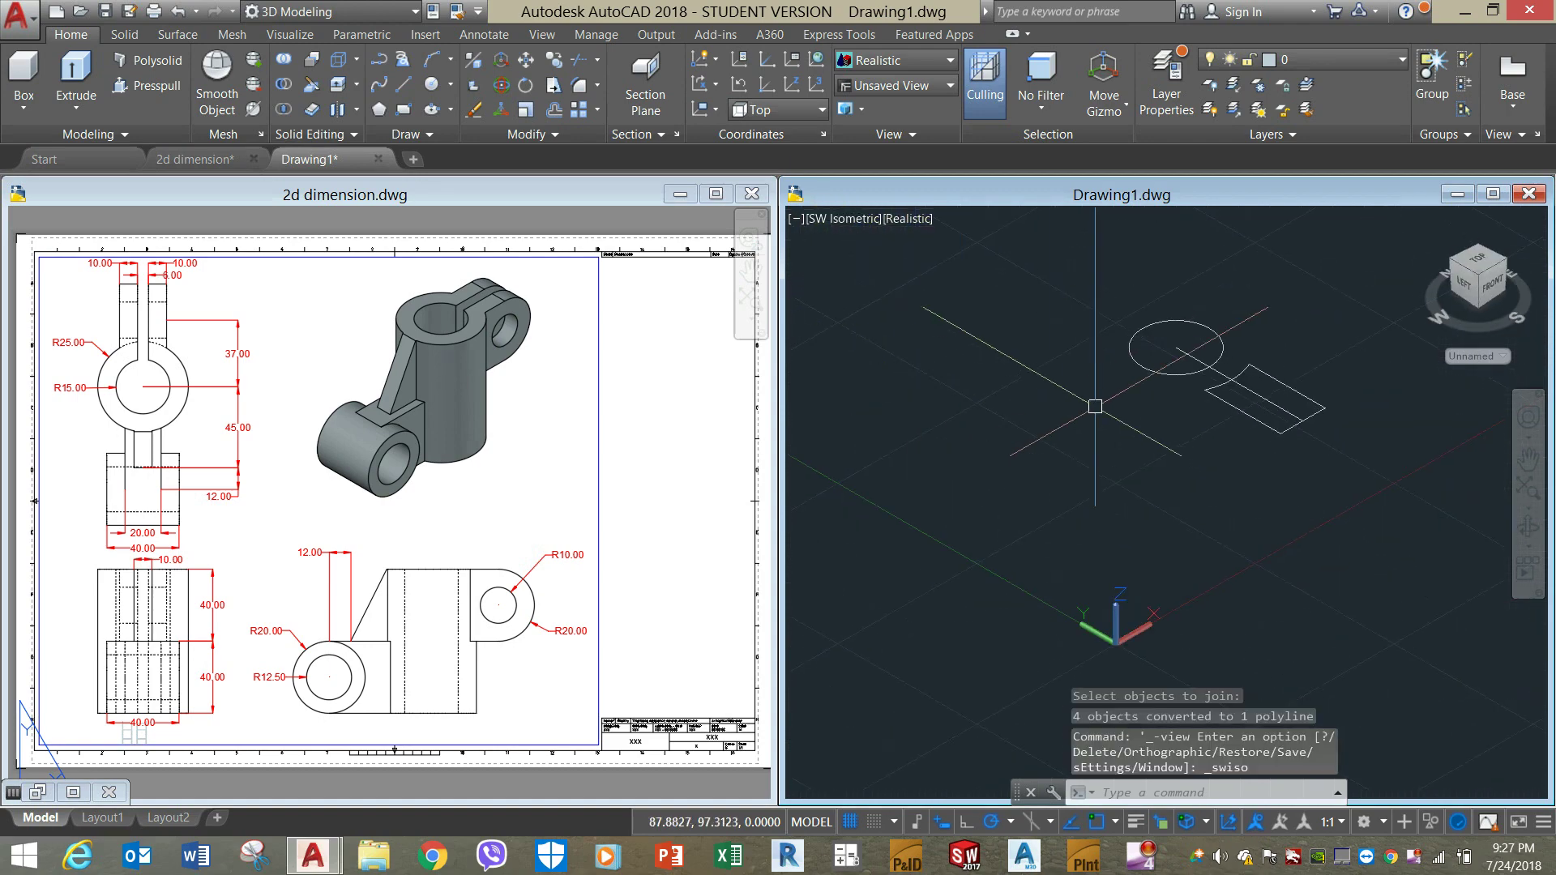
pyautogui.moveTo(1098, 407); pyautogui.dragTo(981, 443, button='middle')
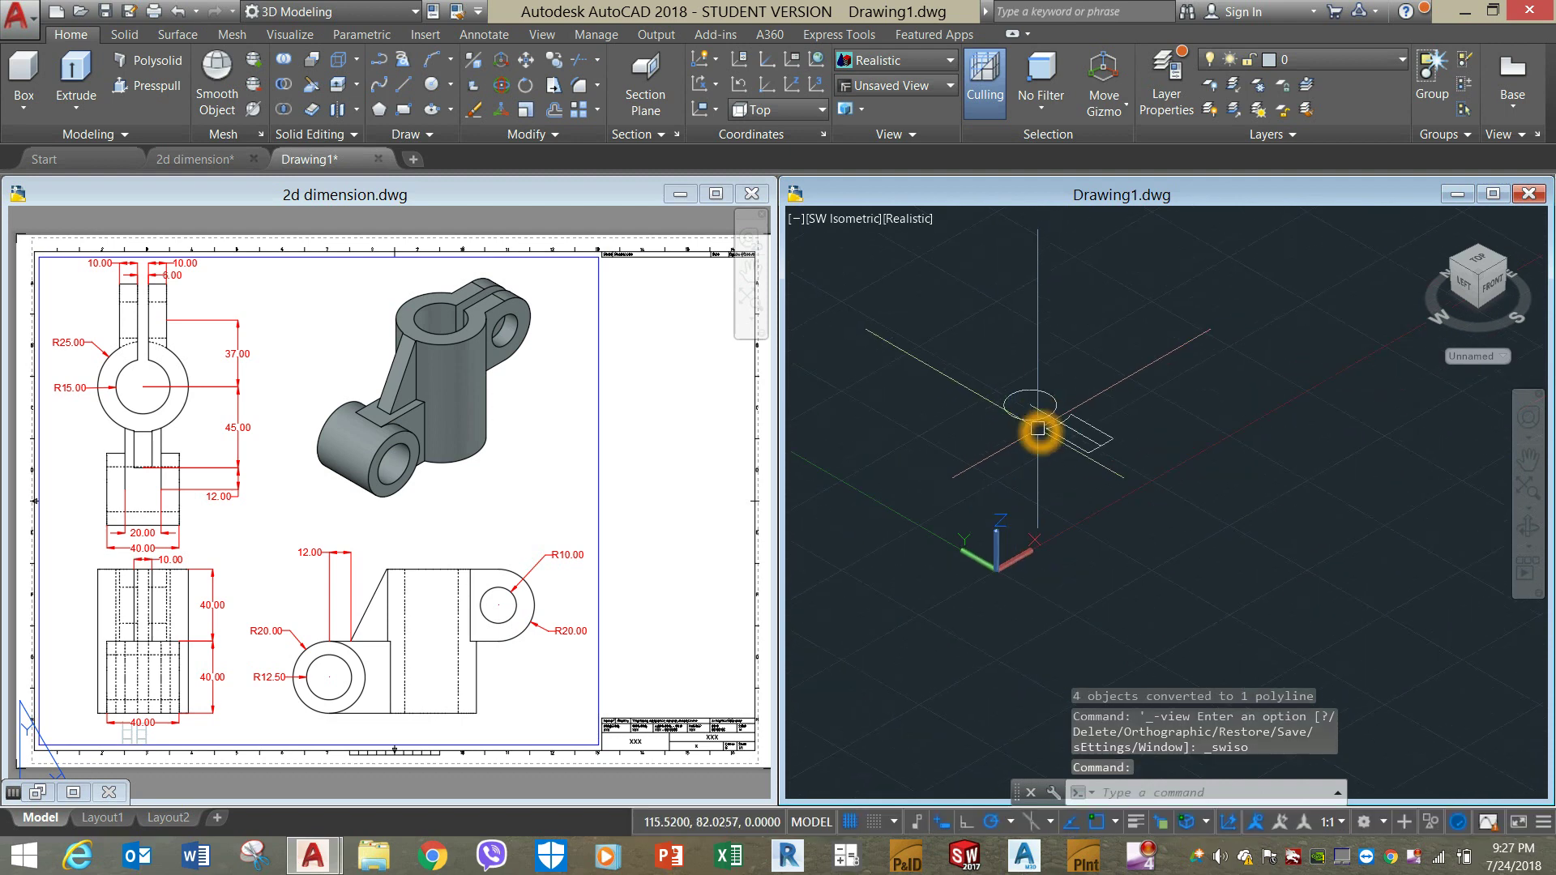
pyautogui.click(436, 85)
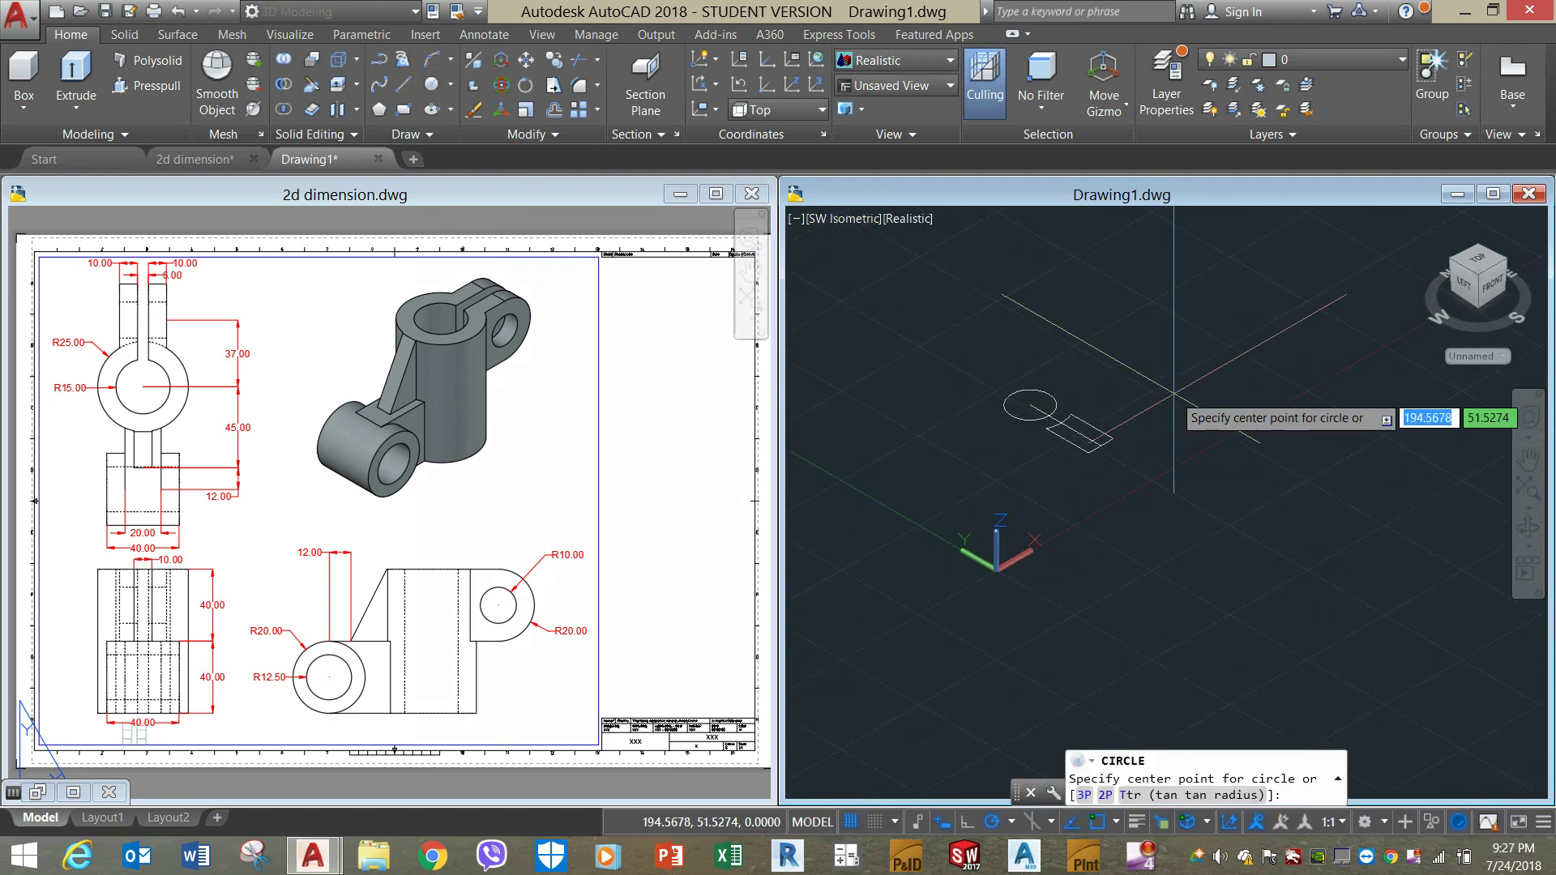
pyautogui.click(1031, 406)
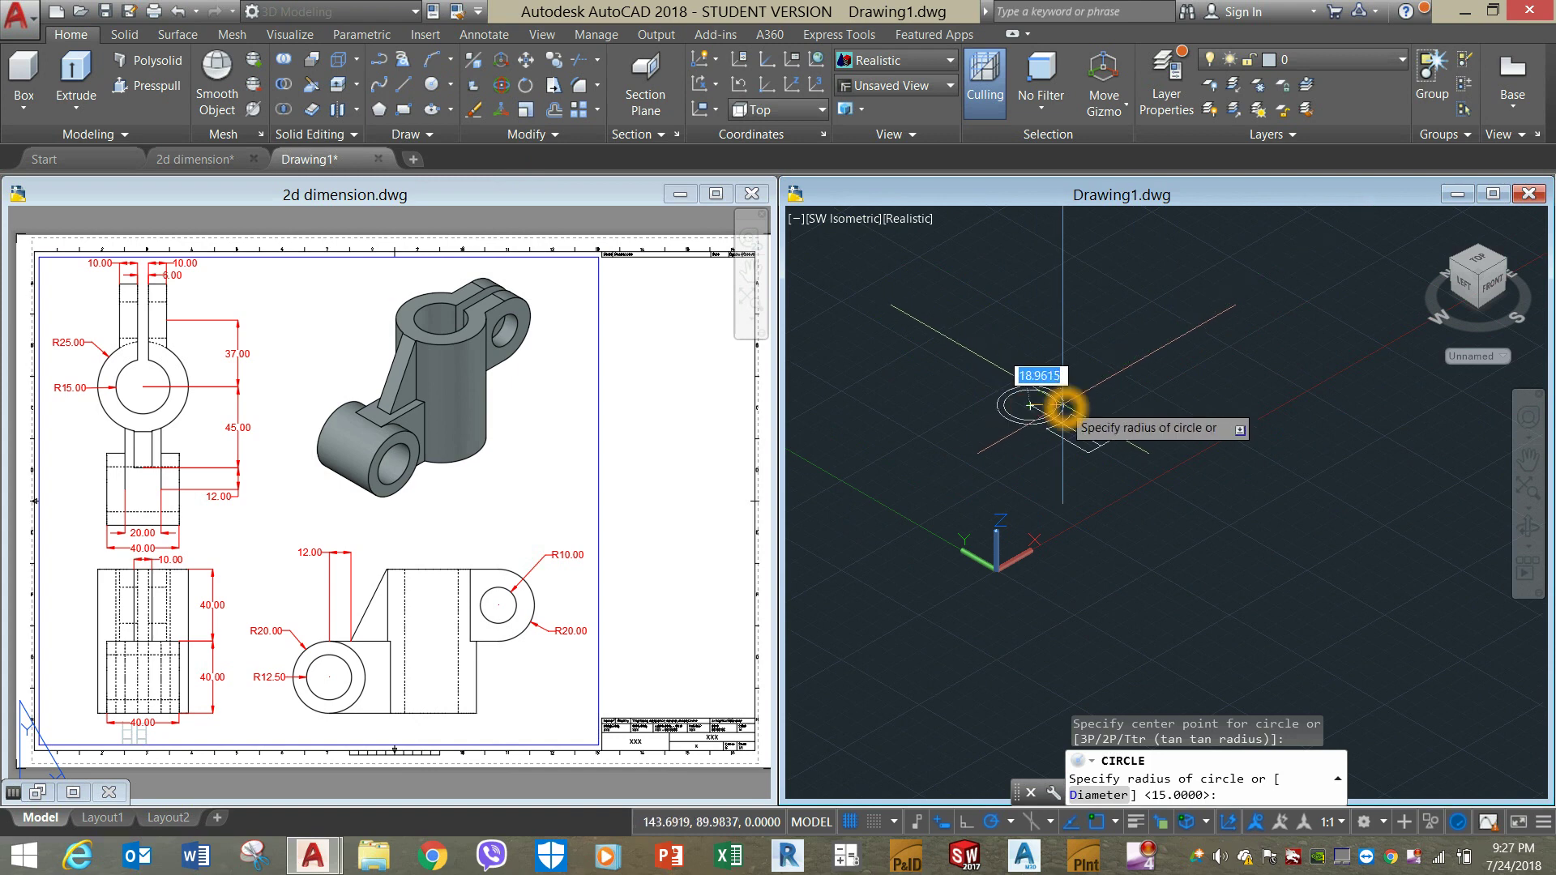
pyautogui.click(1068, 396)
pyautogui.scroll(3, 1106, 385)
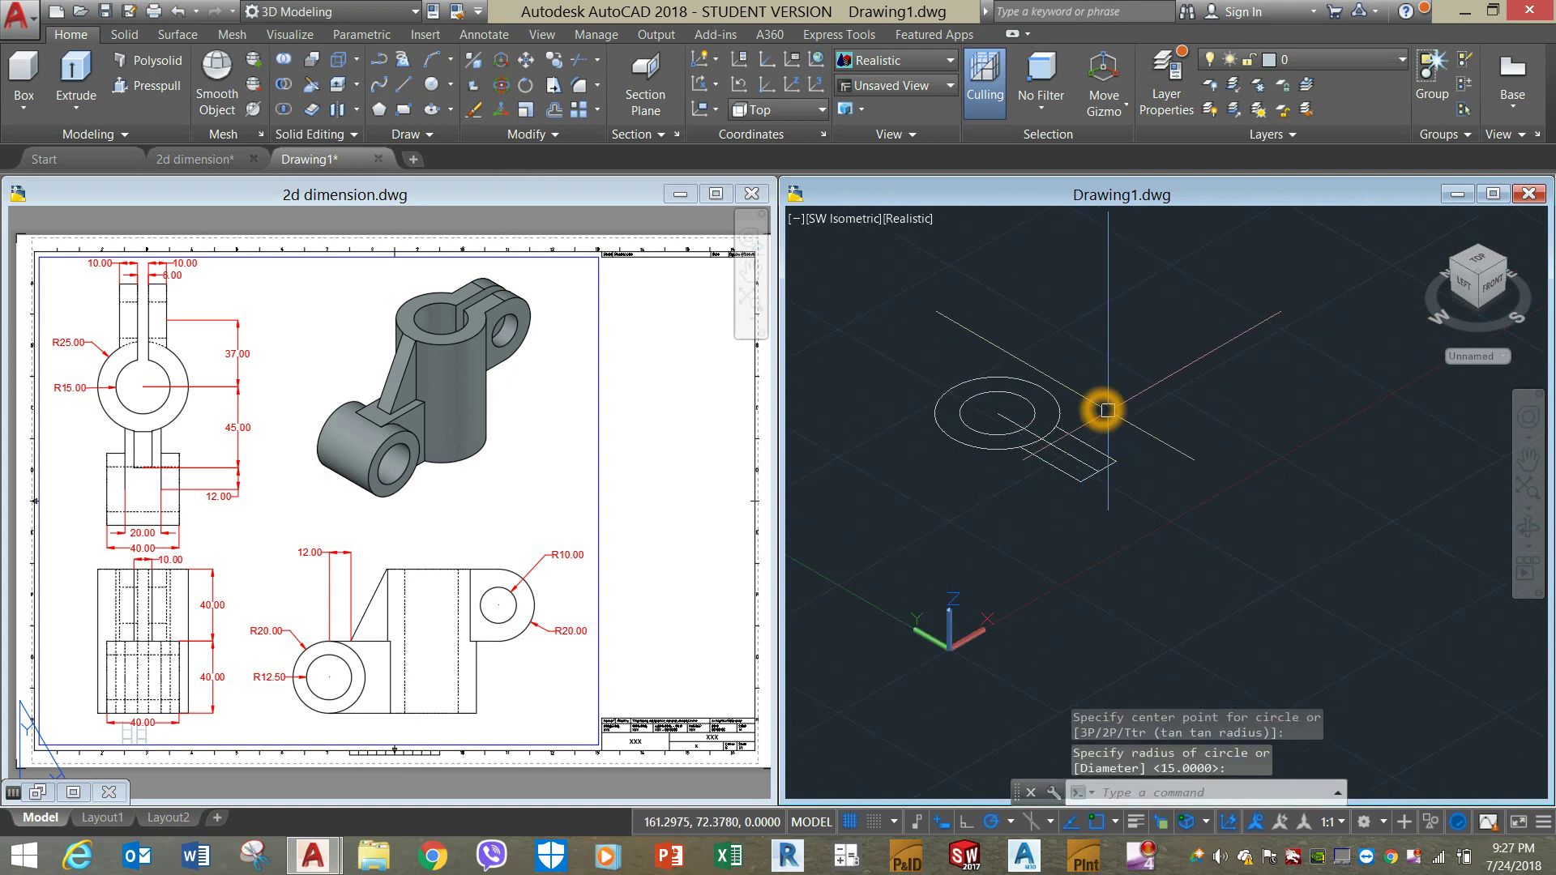
# Extrude both circles and the joined profile to a height of 40 and set the visual style to X-Ray.
pyautogui.click(999, 444)
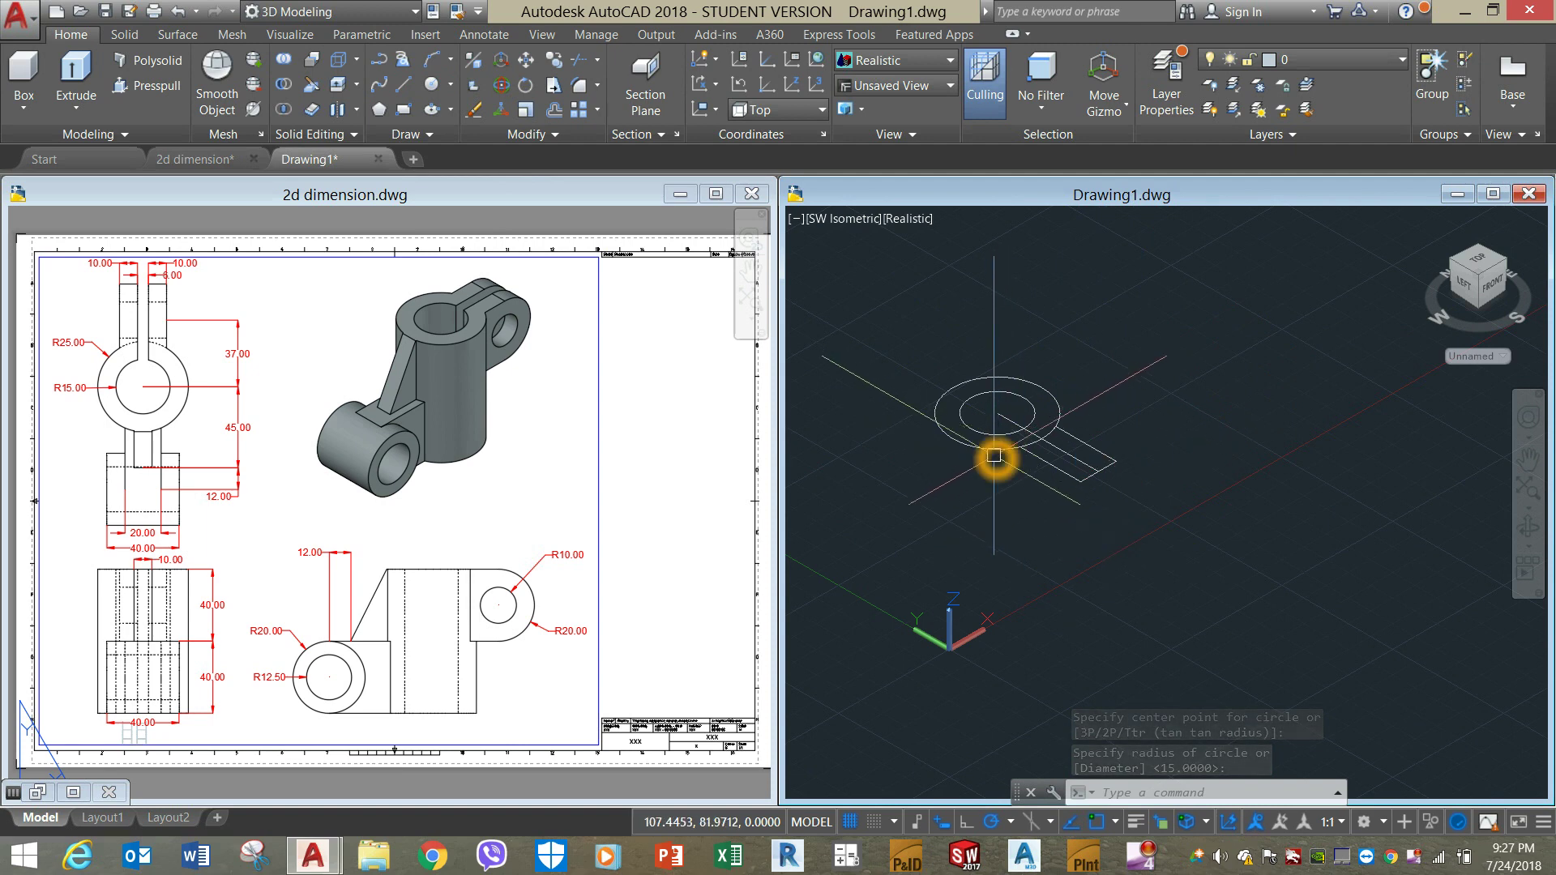
pyautogui.click(990, 406)
pyautogui.click(1064, 466)
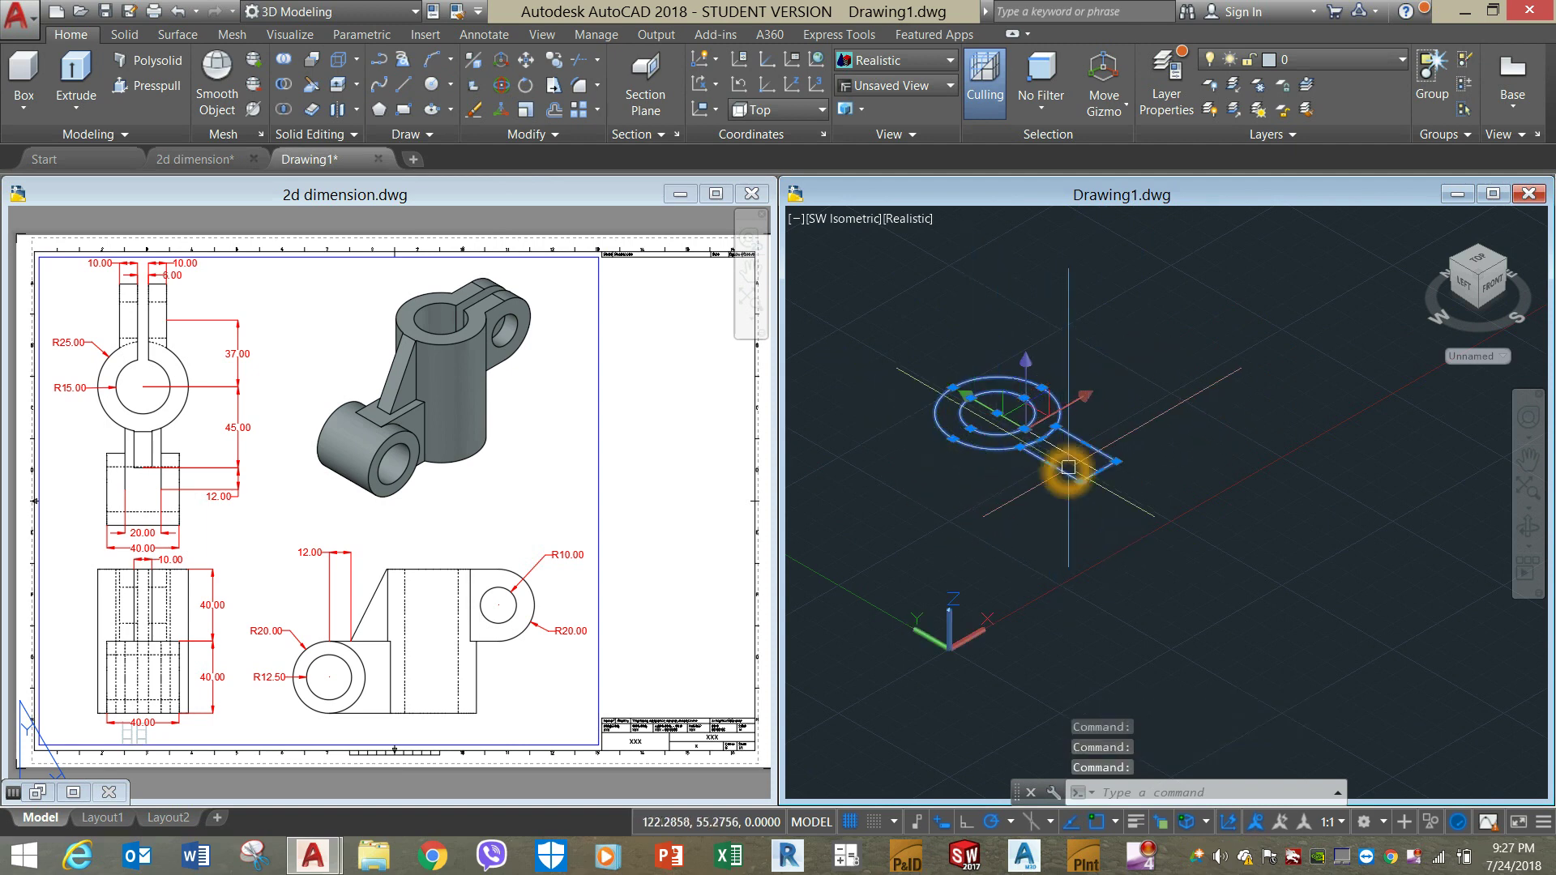
pyautogui.click(76, 77)
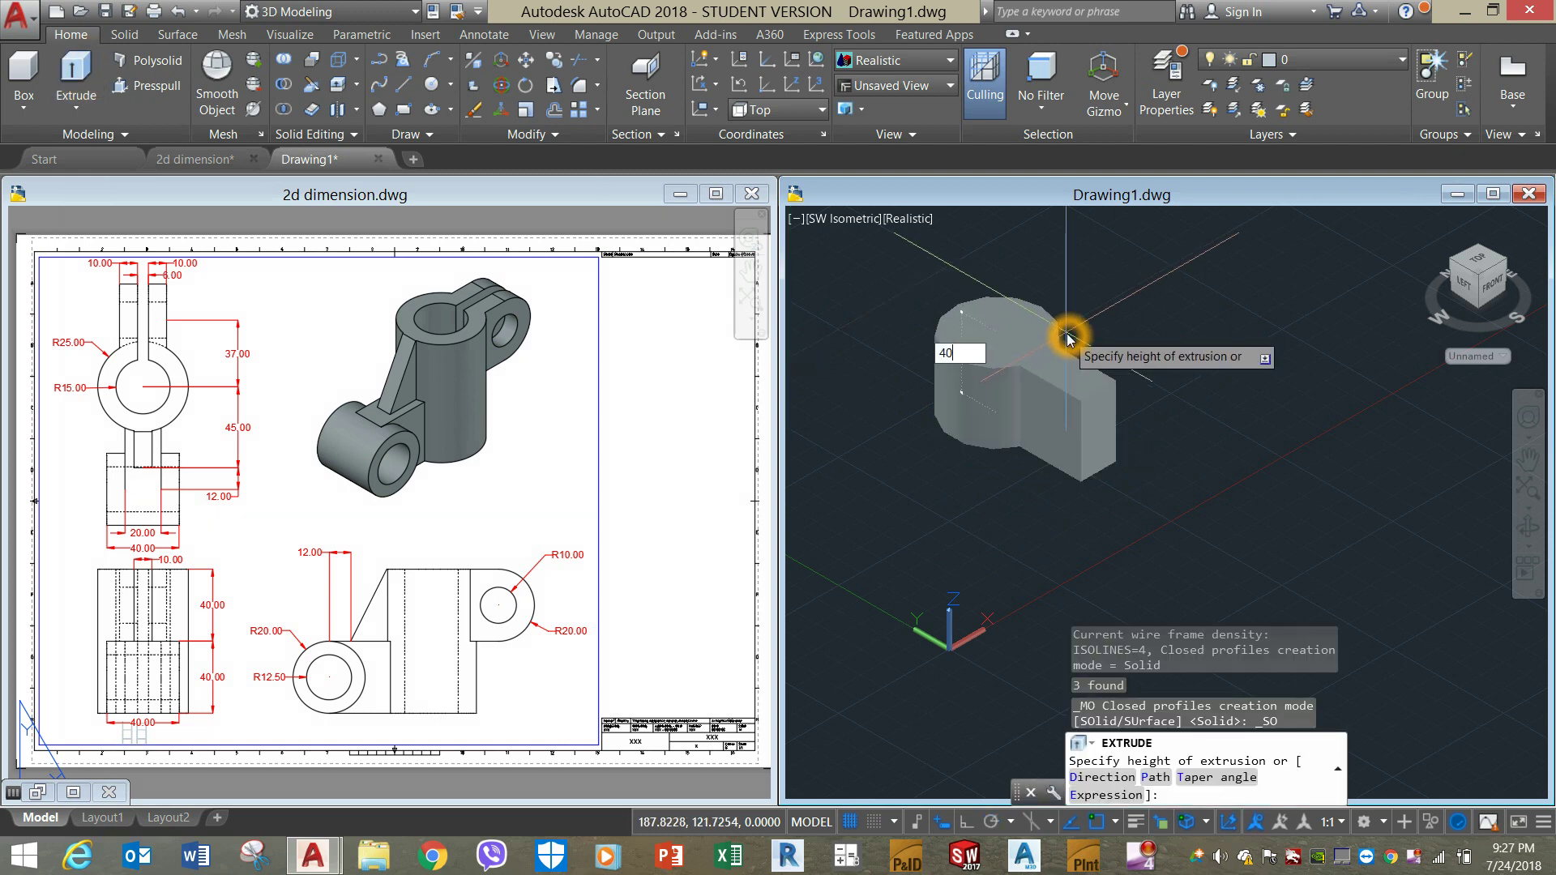
pyautogui.press('Return')
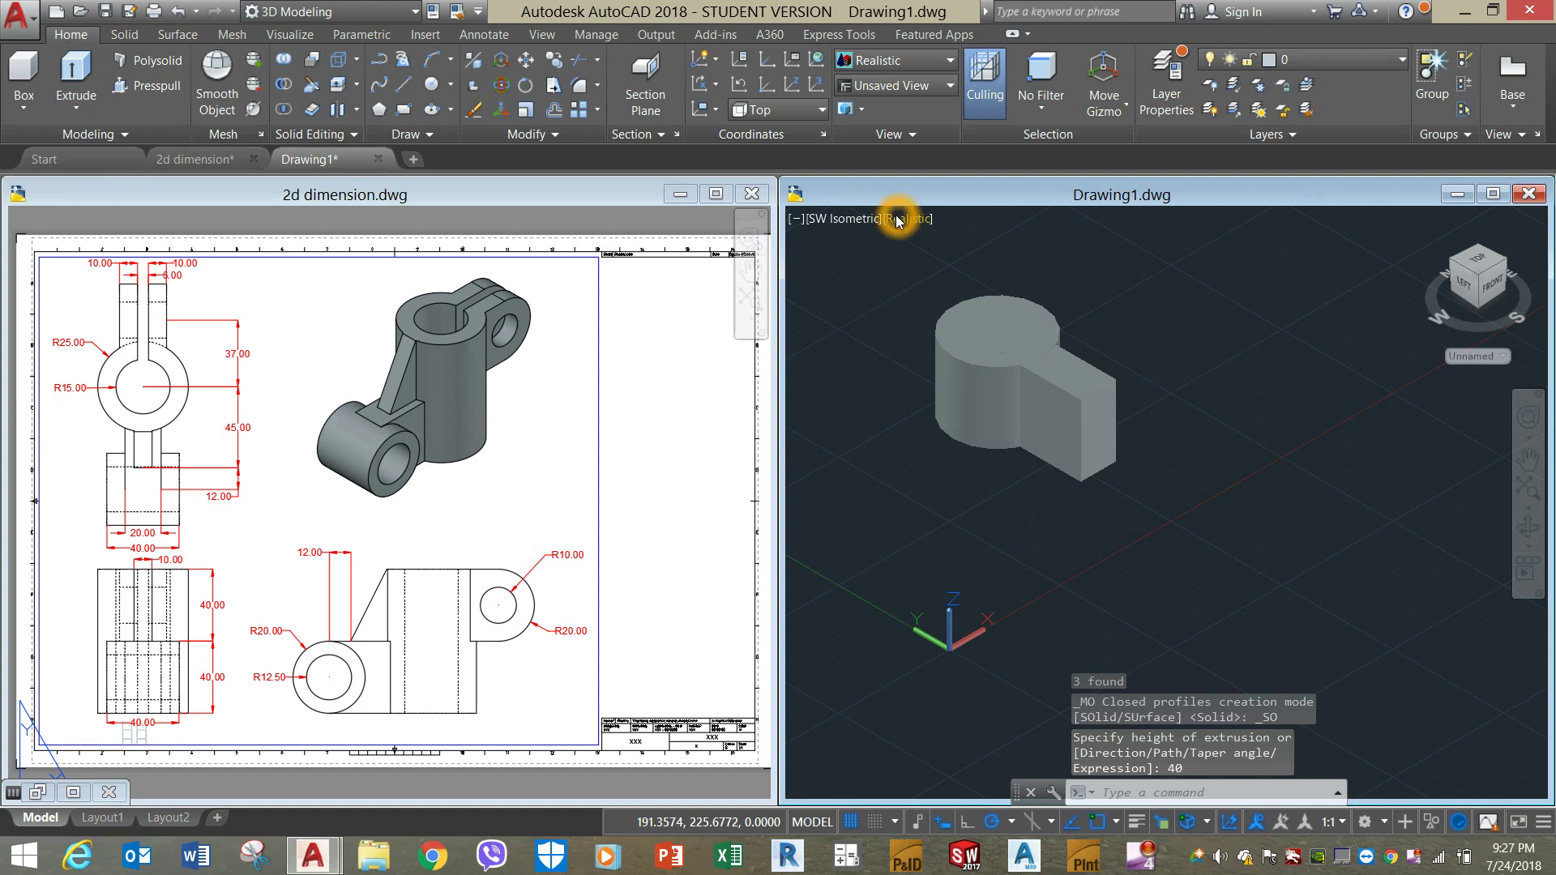
pyautogui.click(897, 220)
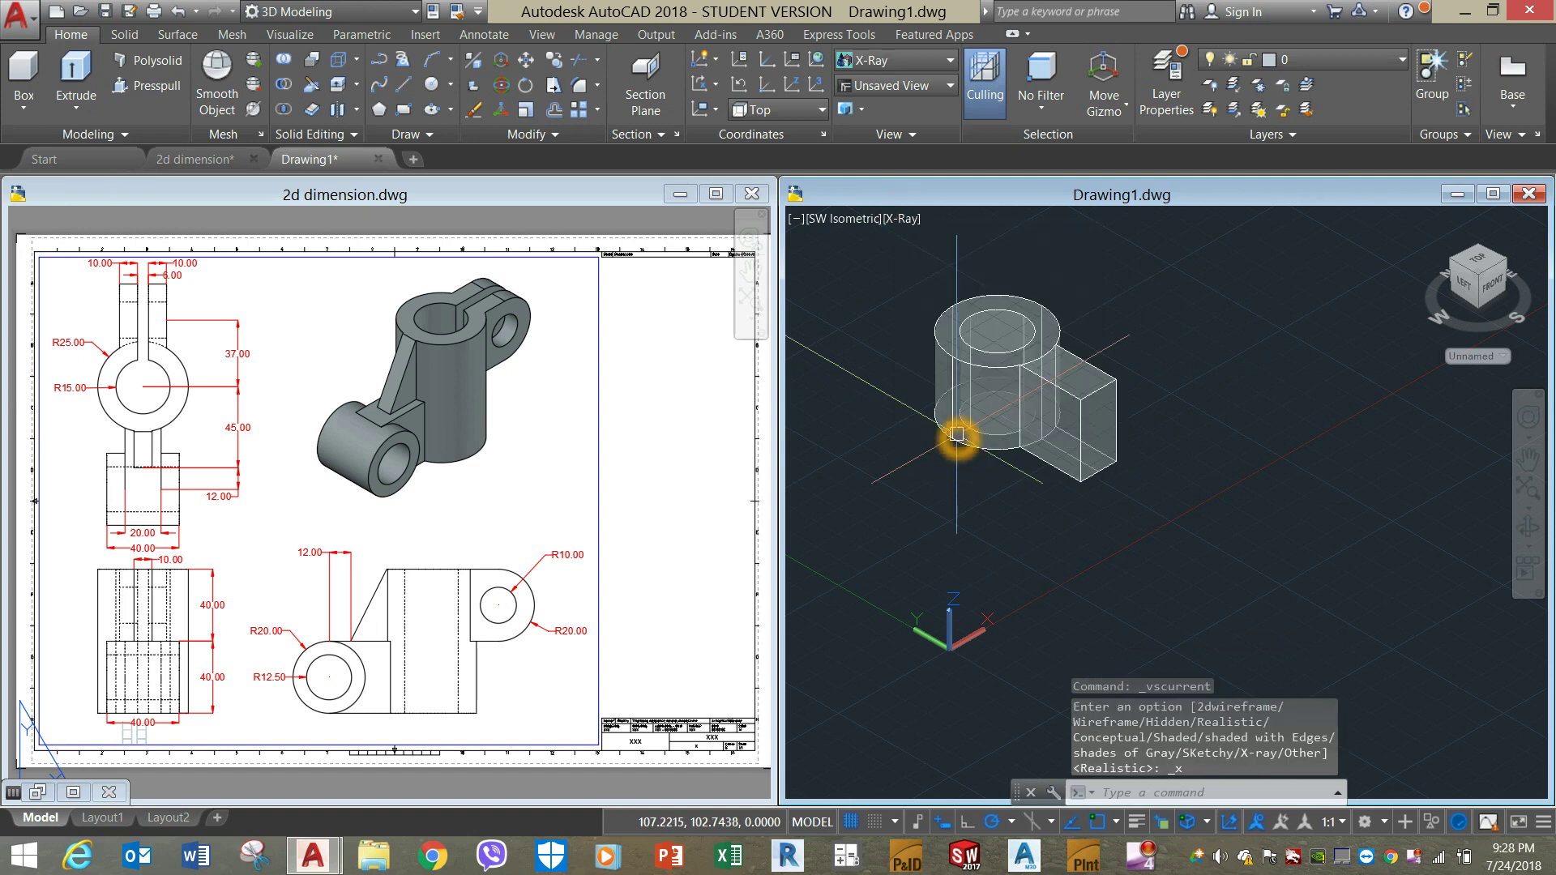
# Examine the height dimensions and the sloped rib between the hub and the lower lug in the reference drawing.
pyautogui.click(410, 592)
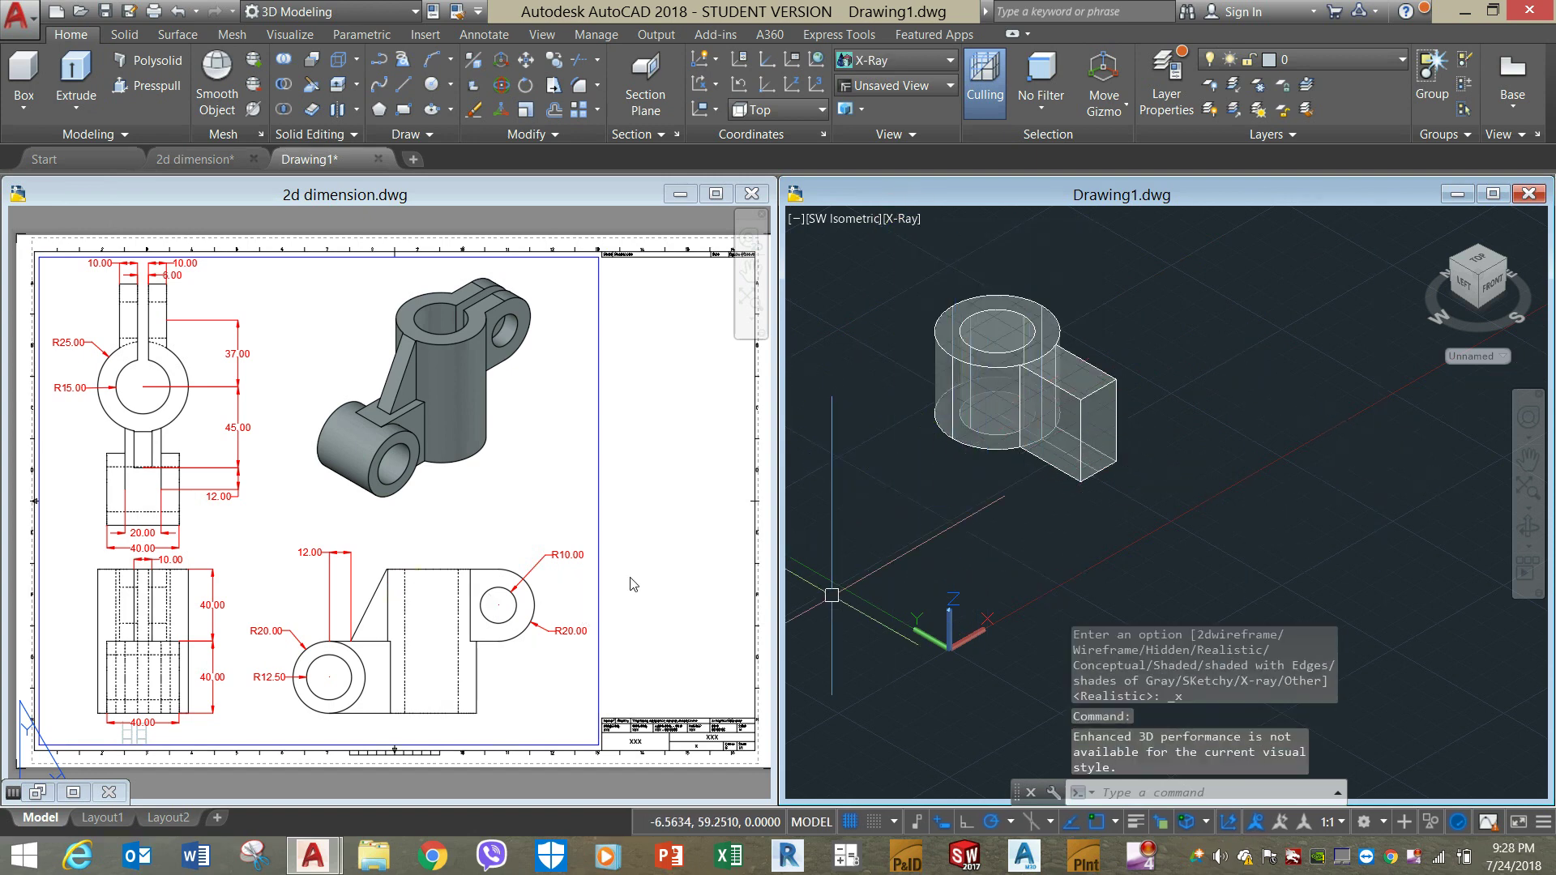
pyautogui.click(658, 561)
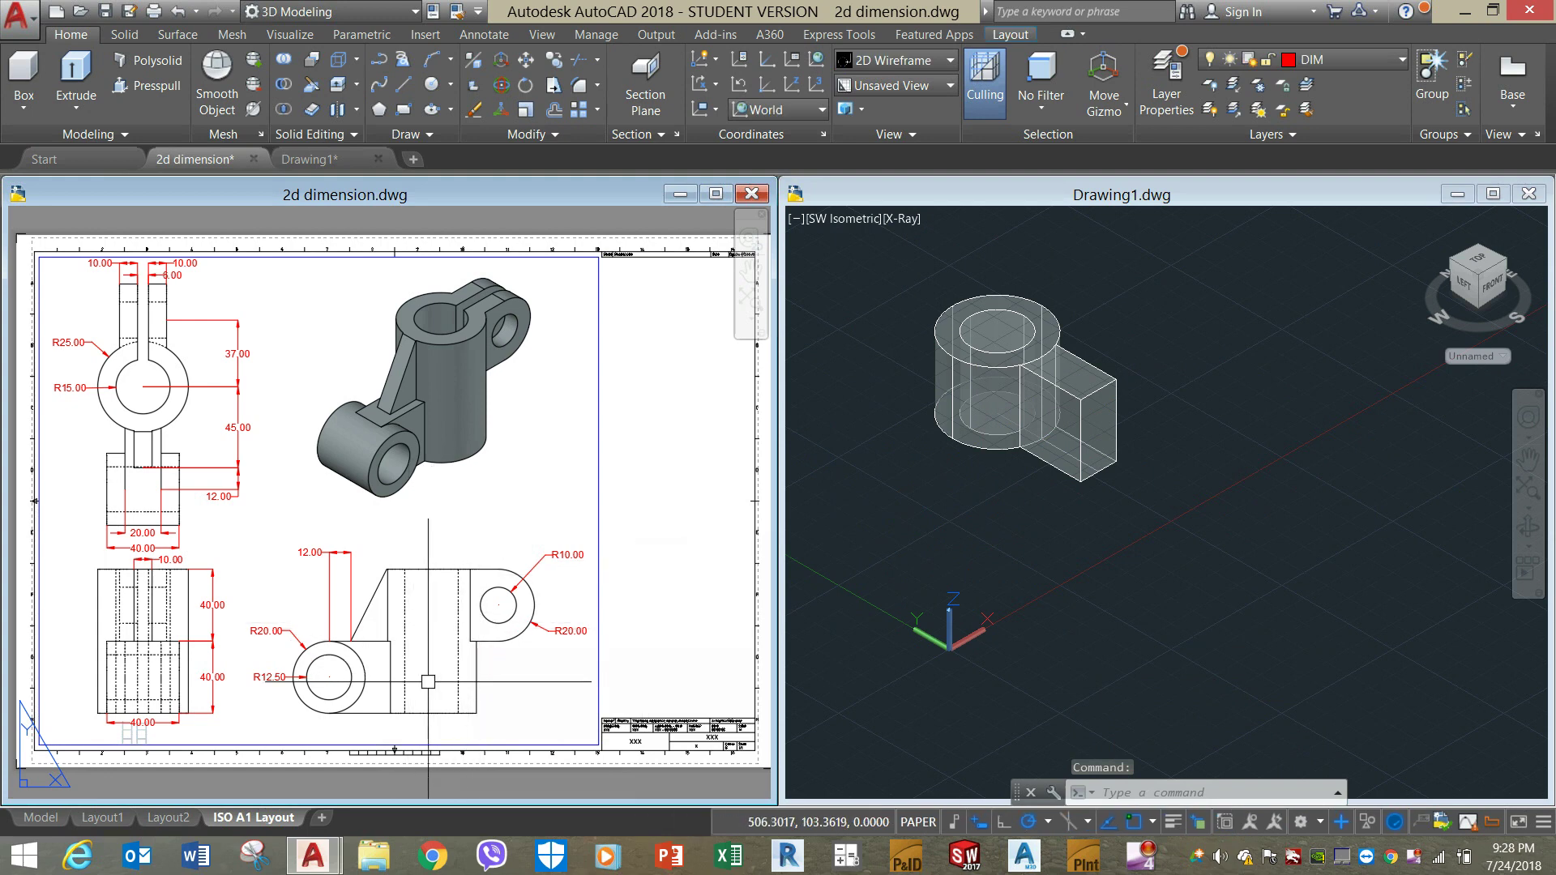
pyautogui.click(242, 662)
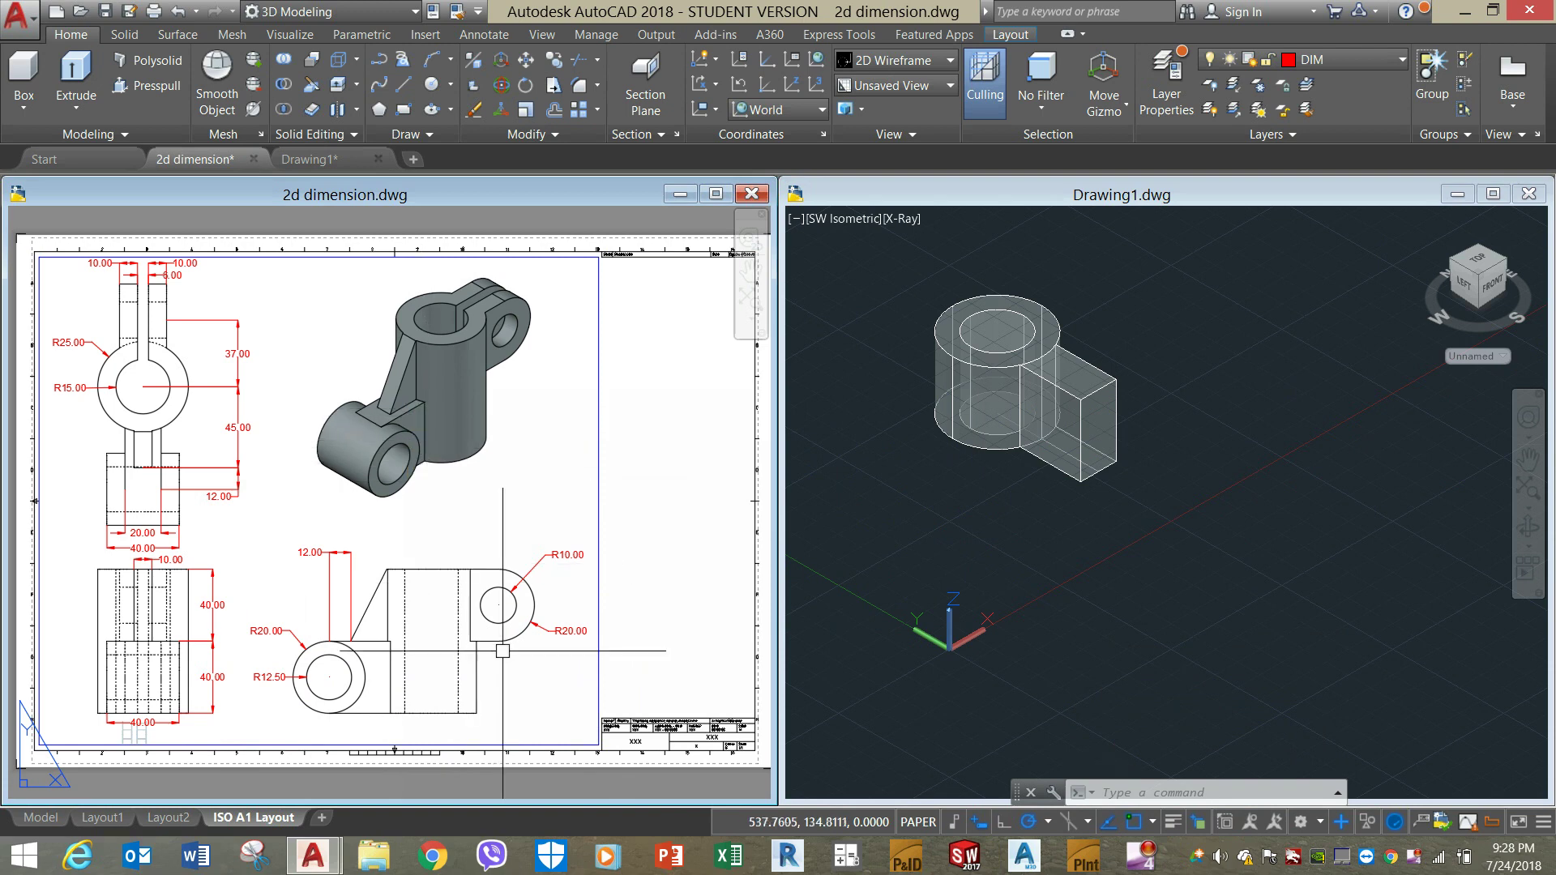
pyautogui.click(463, 654)
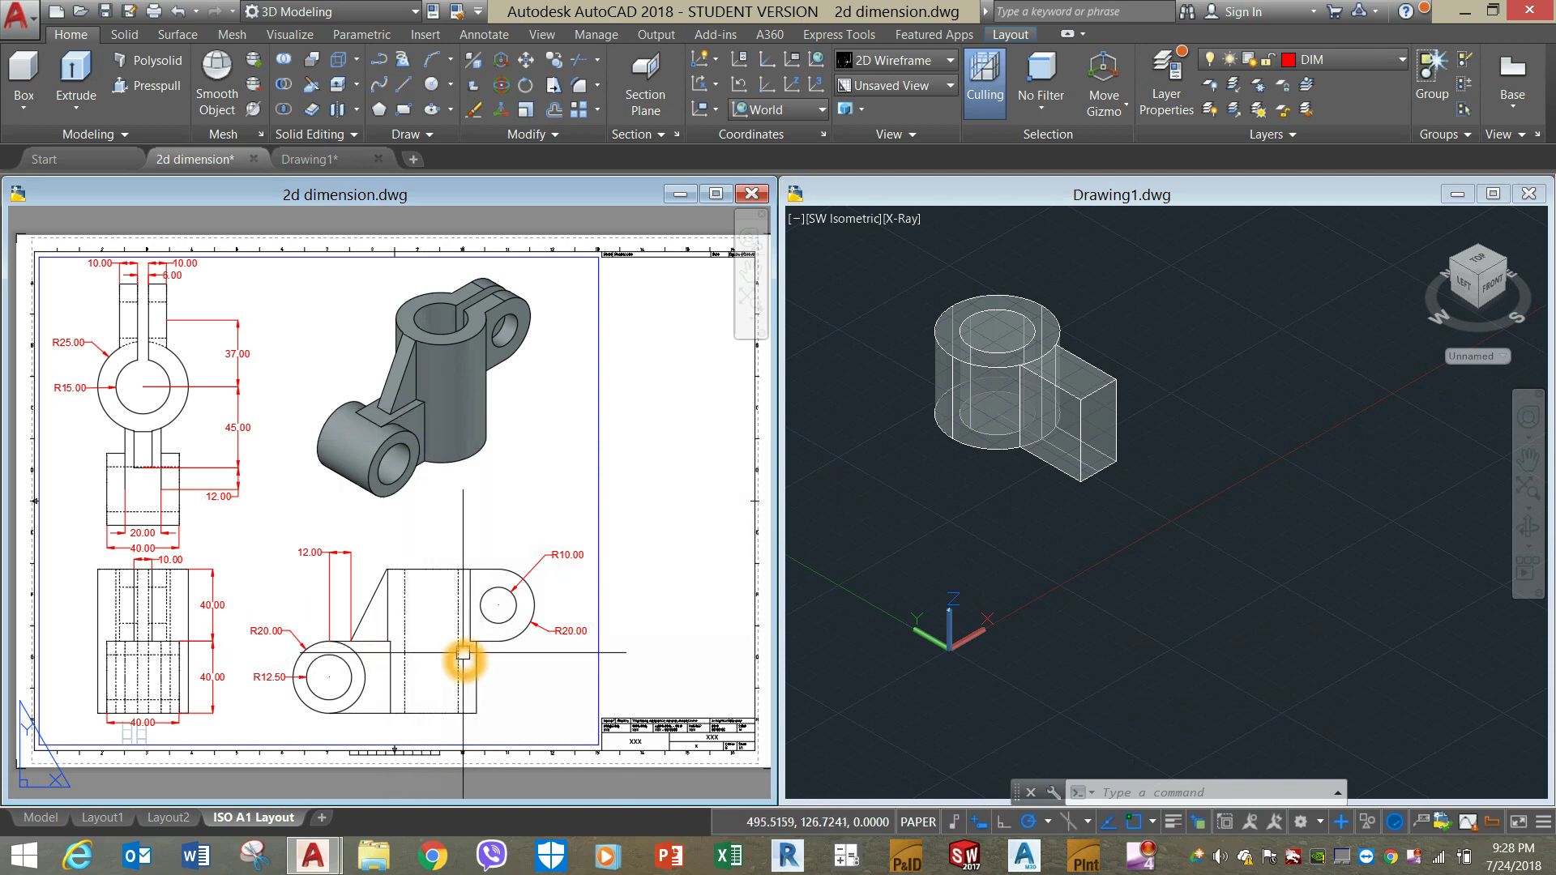
pyautogui.click(211, 641)
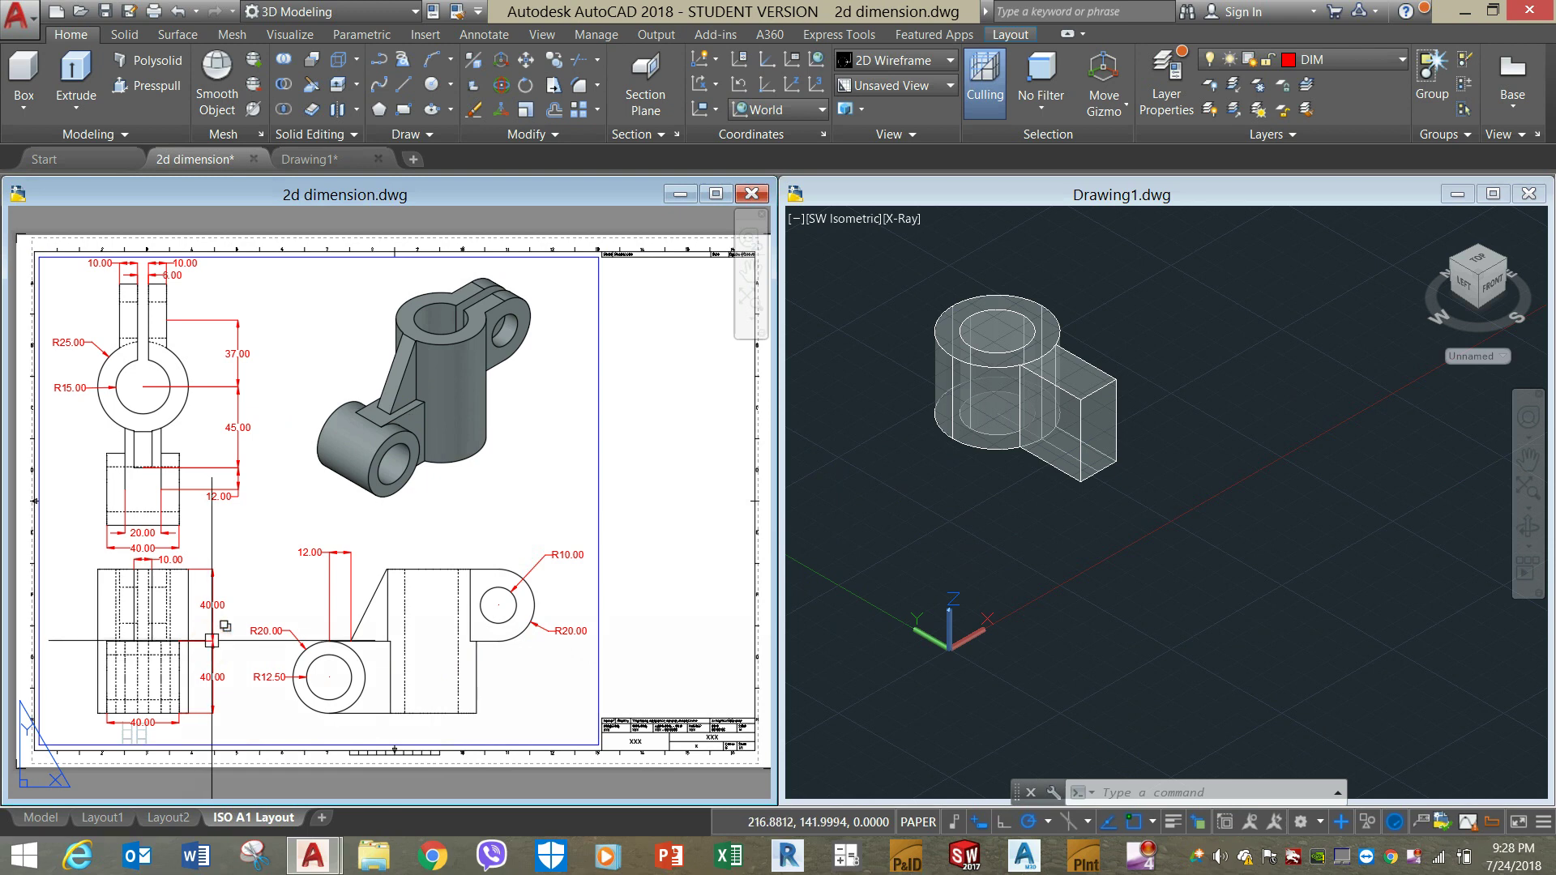
pyautogui.click(211, 641)
pyautogui.press('Escape')
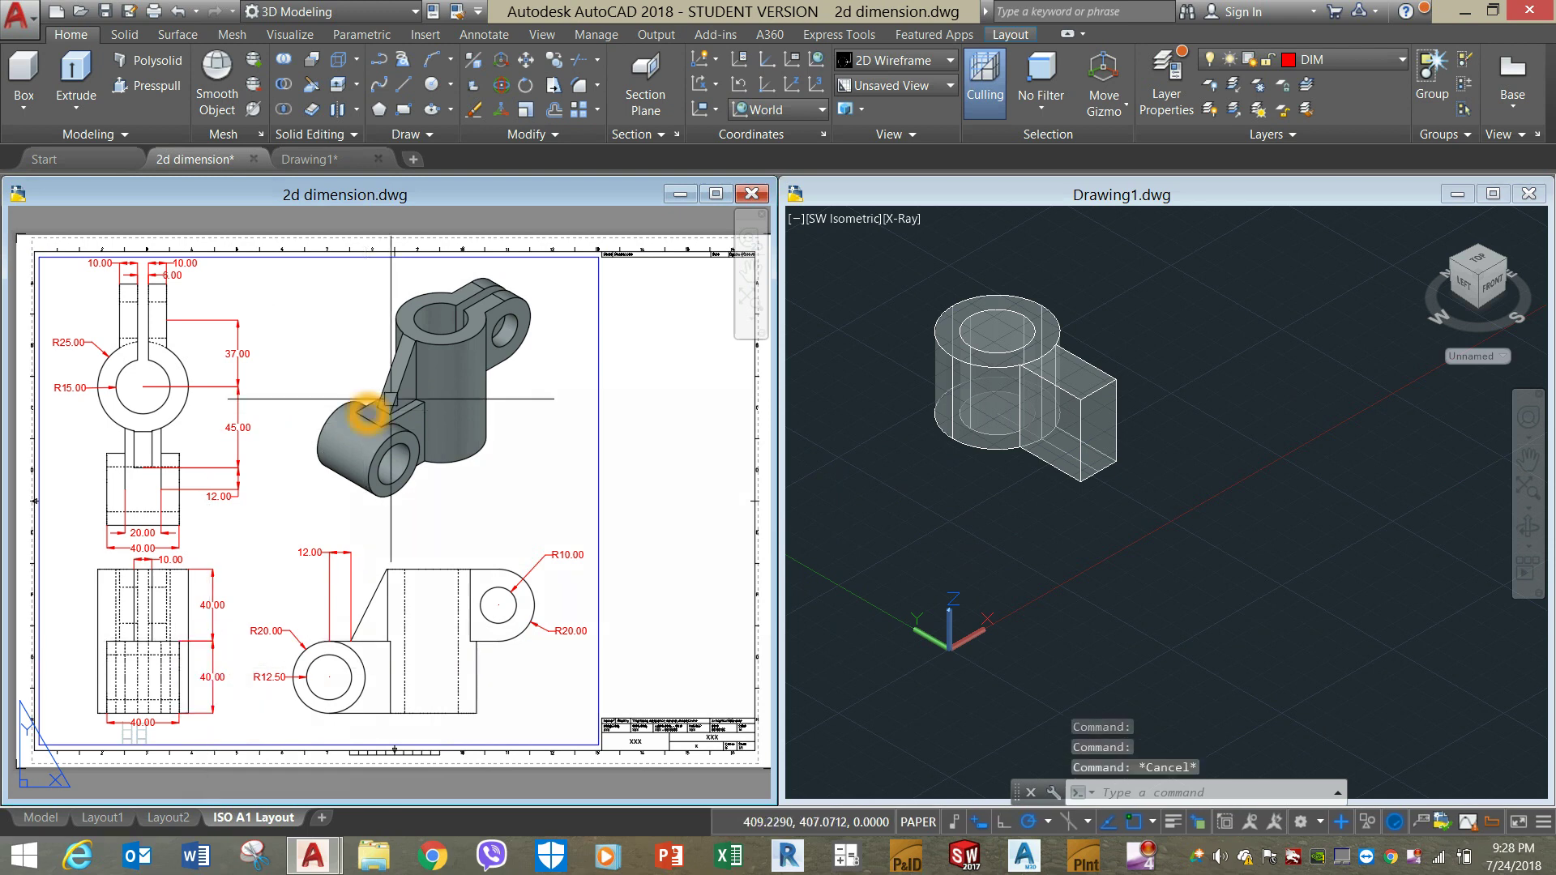
pyautogui.click(199, 604)
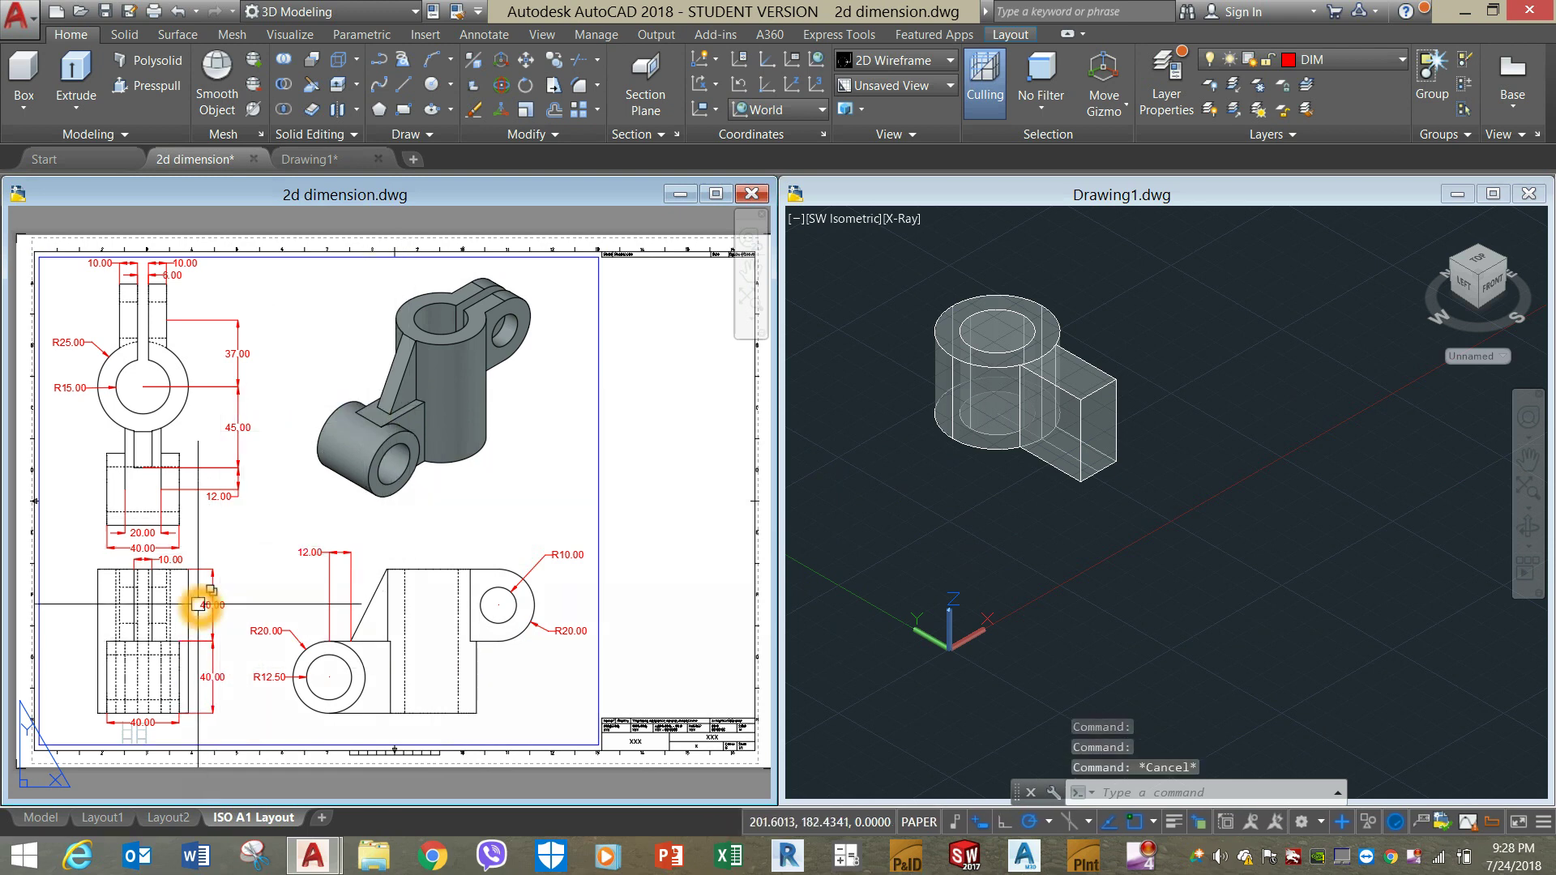
pyautogui.click(1000, 499)
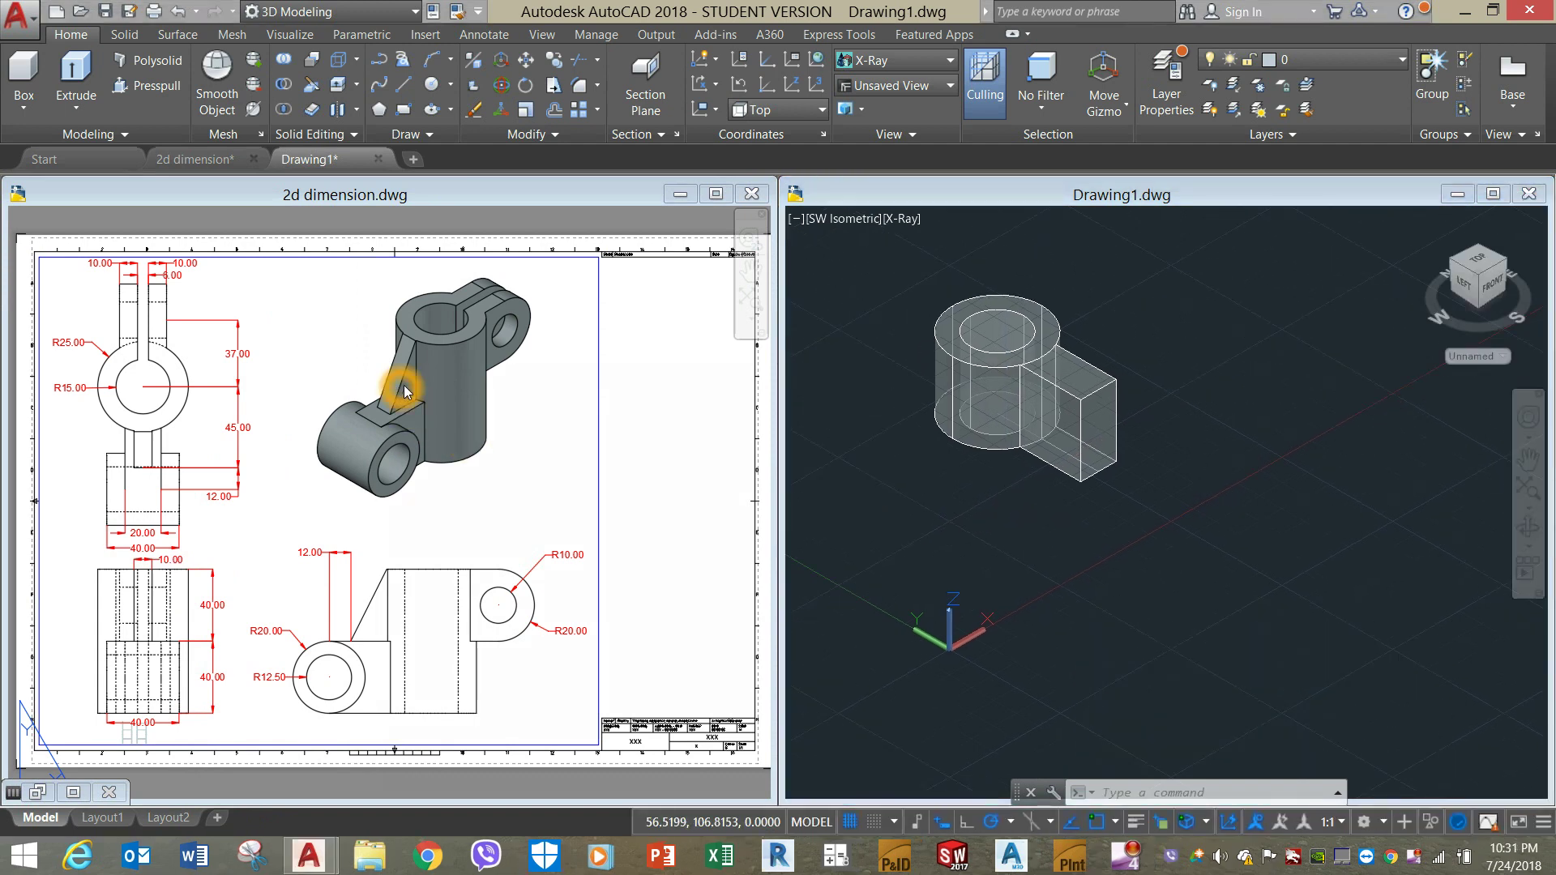
pyautogui.click(1040, 504)
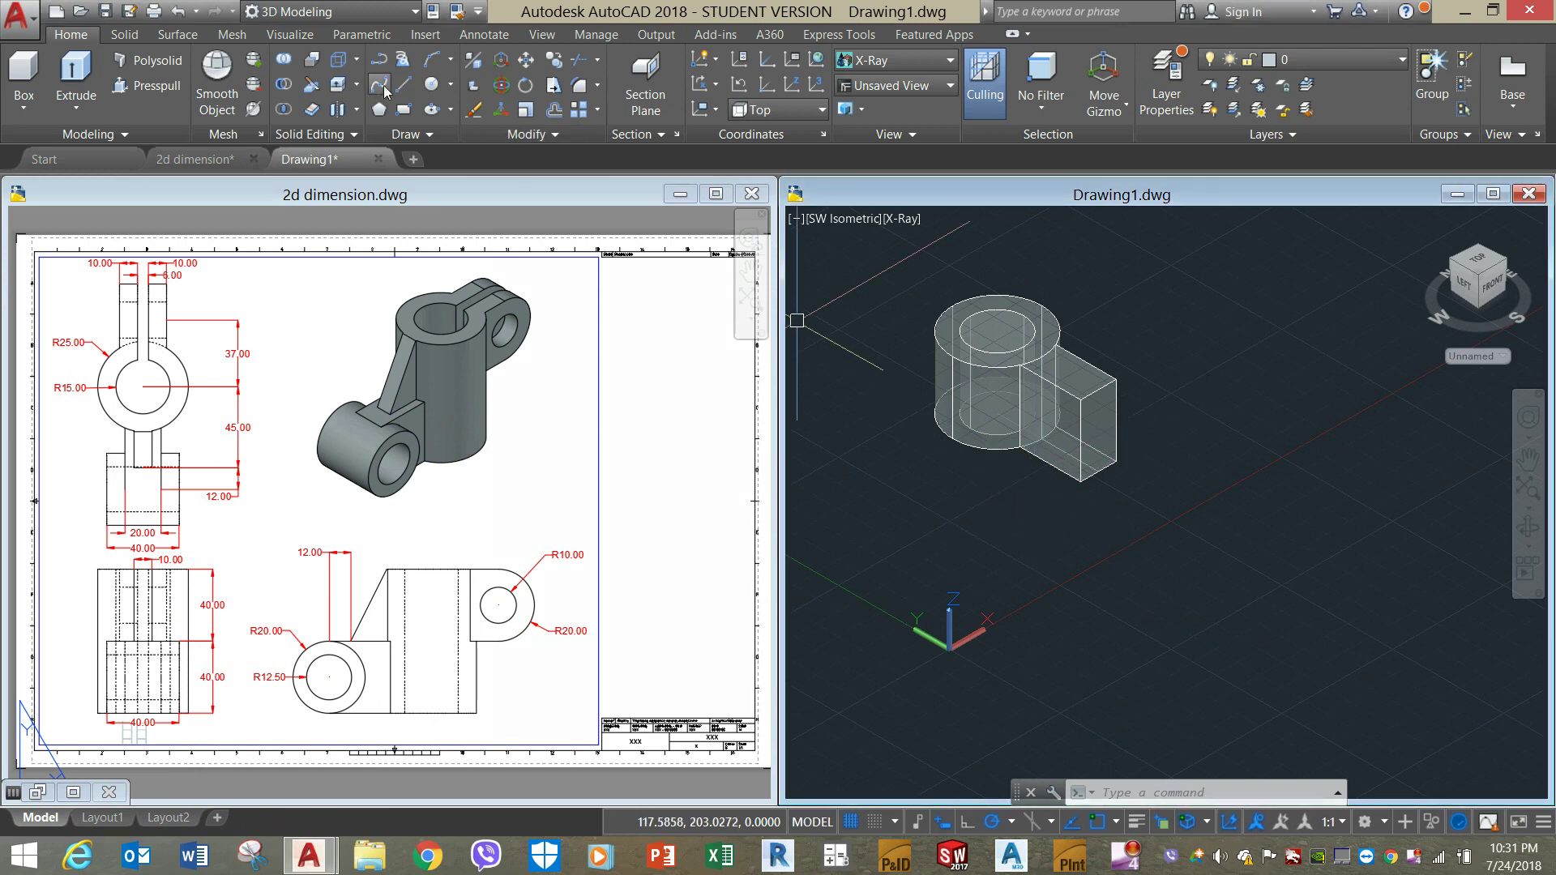
# Draw a 45-long line from the centre of the hub's top face along the middle of the adjoining block.
pyautogui.click(402, 88)
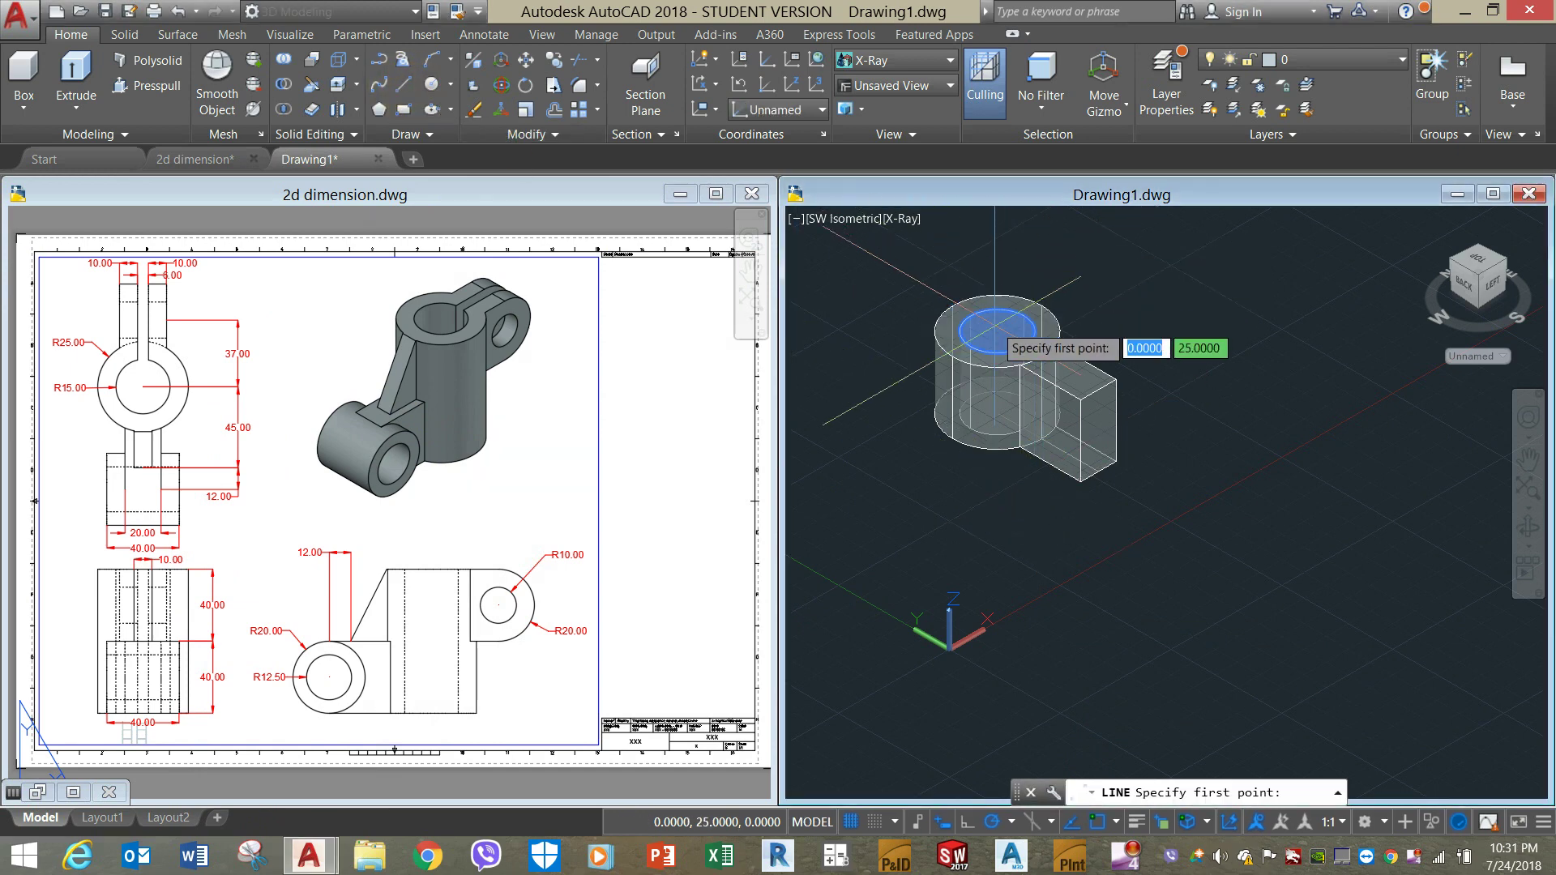
pyautogui.click(998, 332)
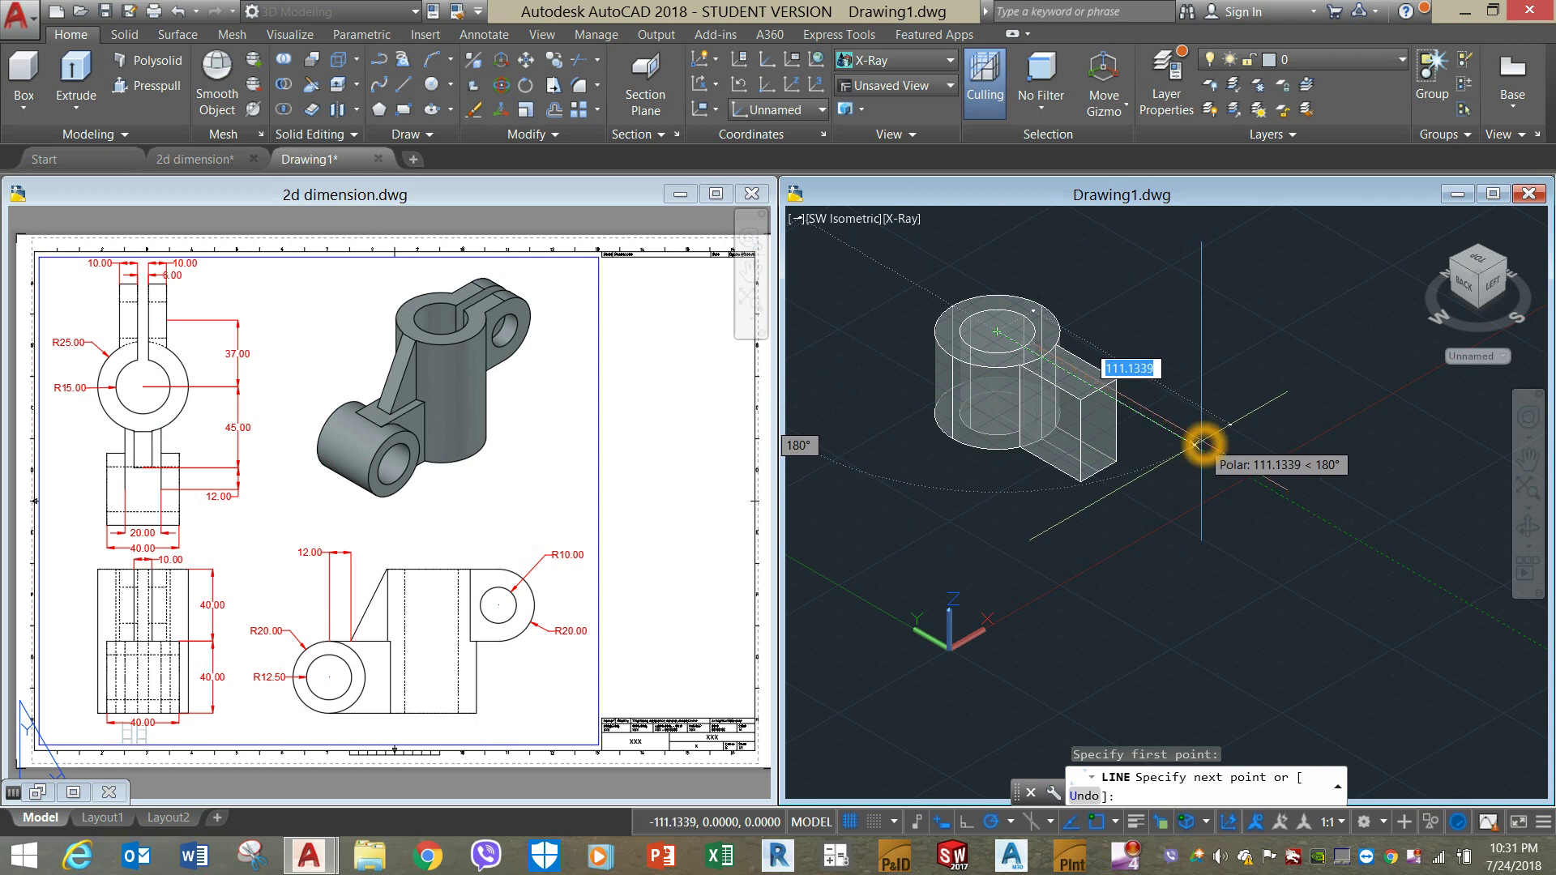
pyautogui.write('45')
pyautogui.press('Return')
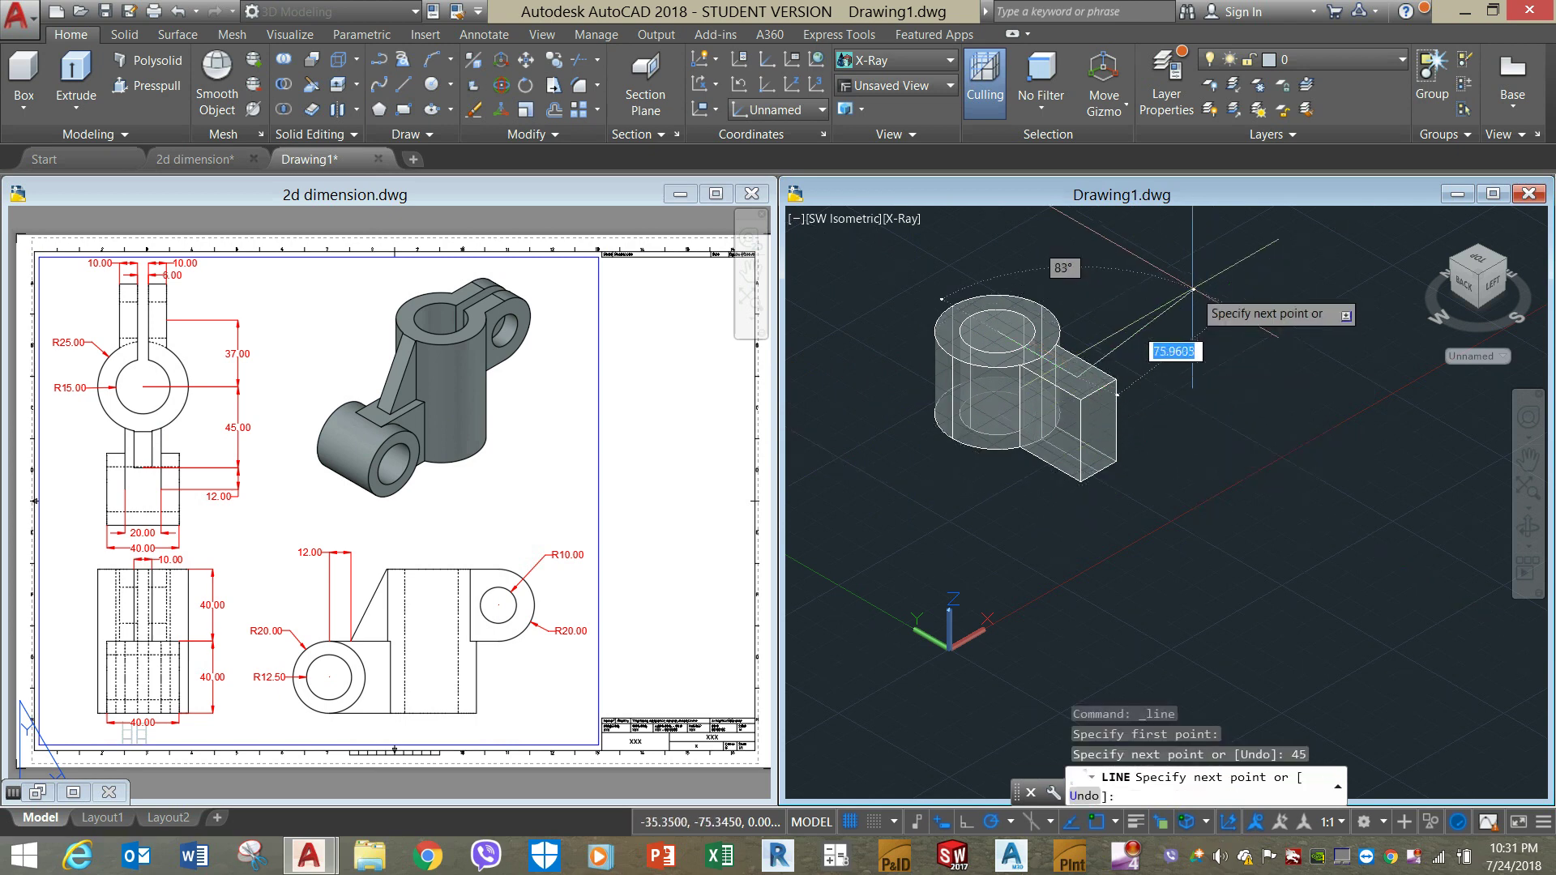
pyautogui.rightClick(1188, 283)
pyautogui.click(1233, 296)
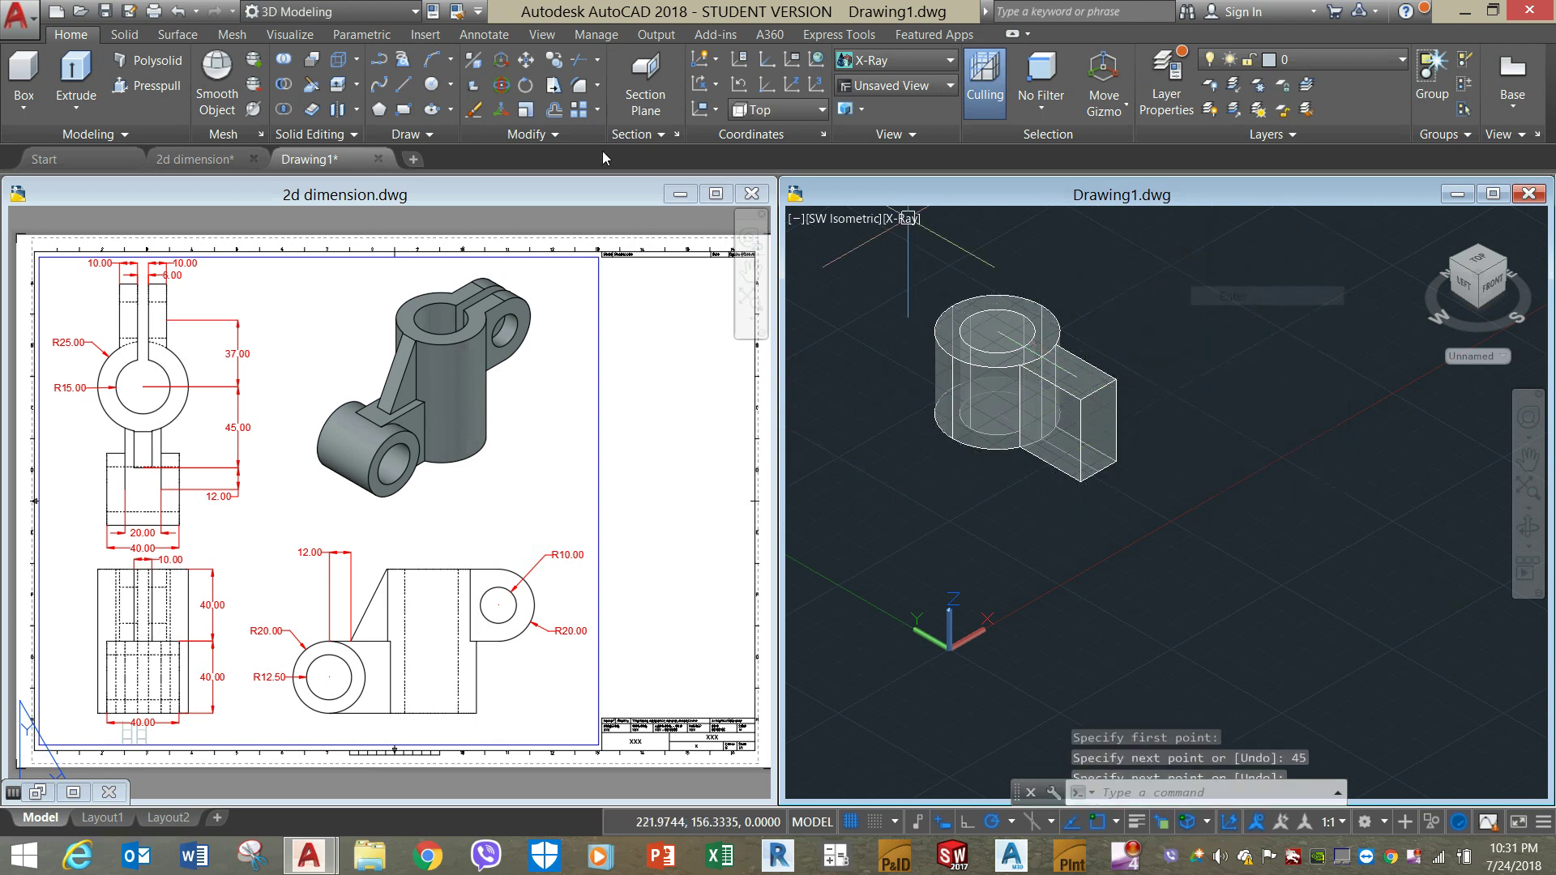
# Draw a closed triangular 3D polyline from where the line crosses the hub's outer edge, 40 straight up, then to the line's outer end.
pyautogui.click(404, 63)
pyautogui.scroll(2, 1140, 348)
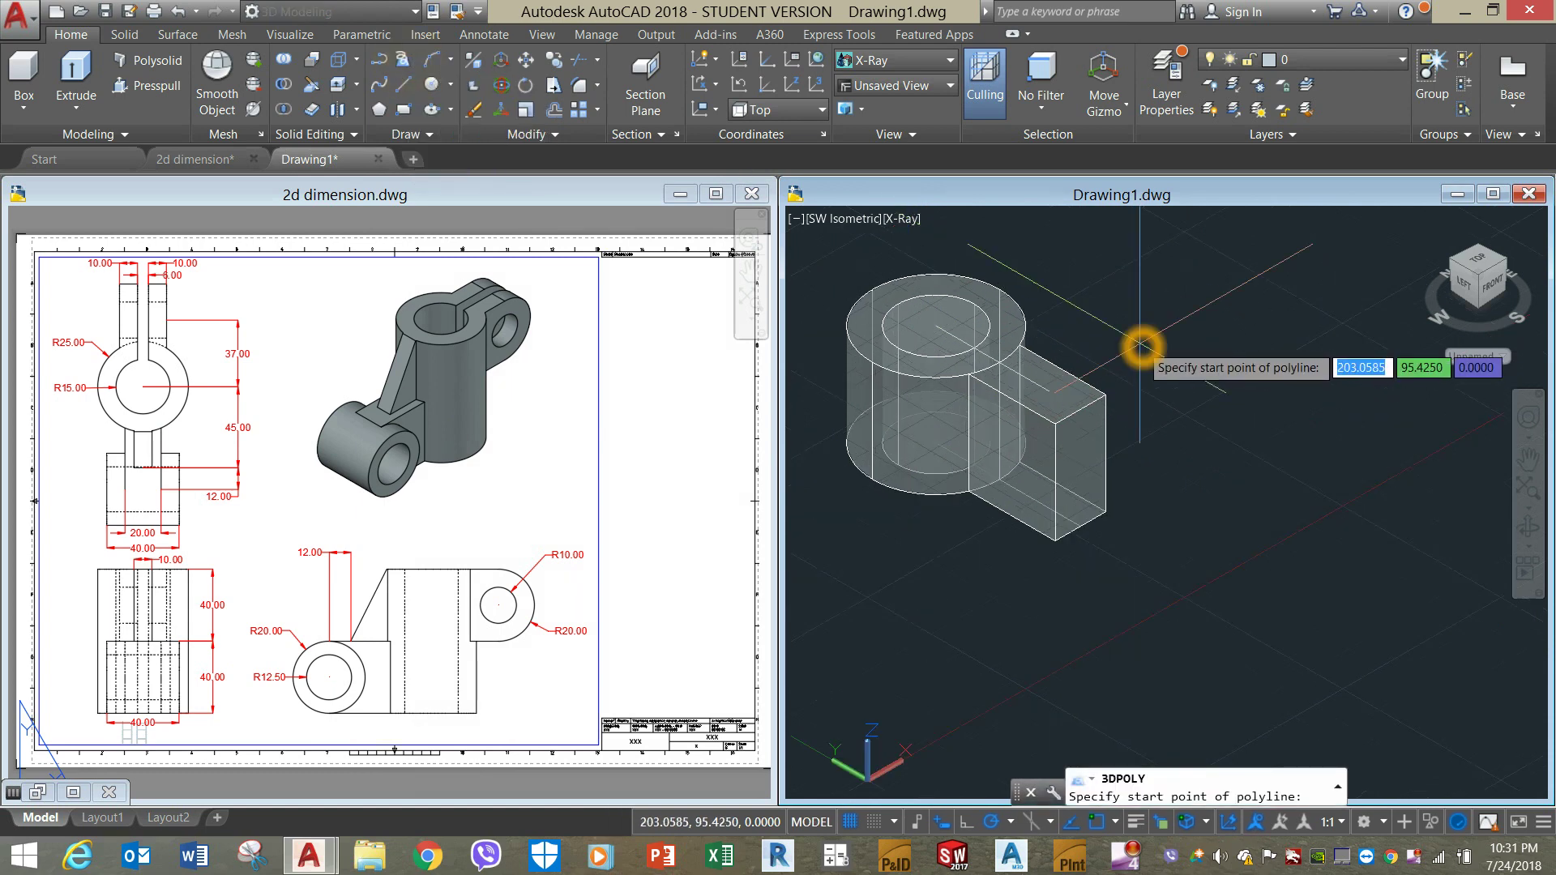
pyautogui.click(1001, 364)
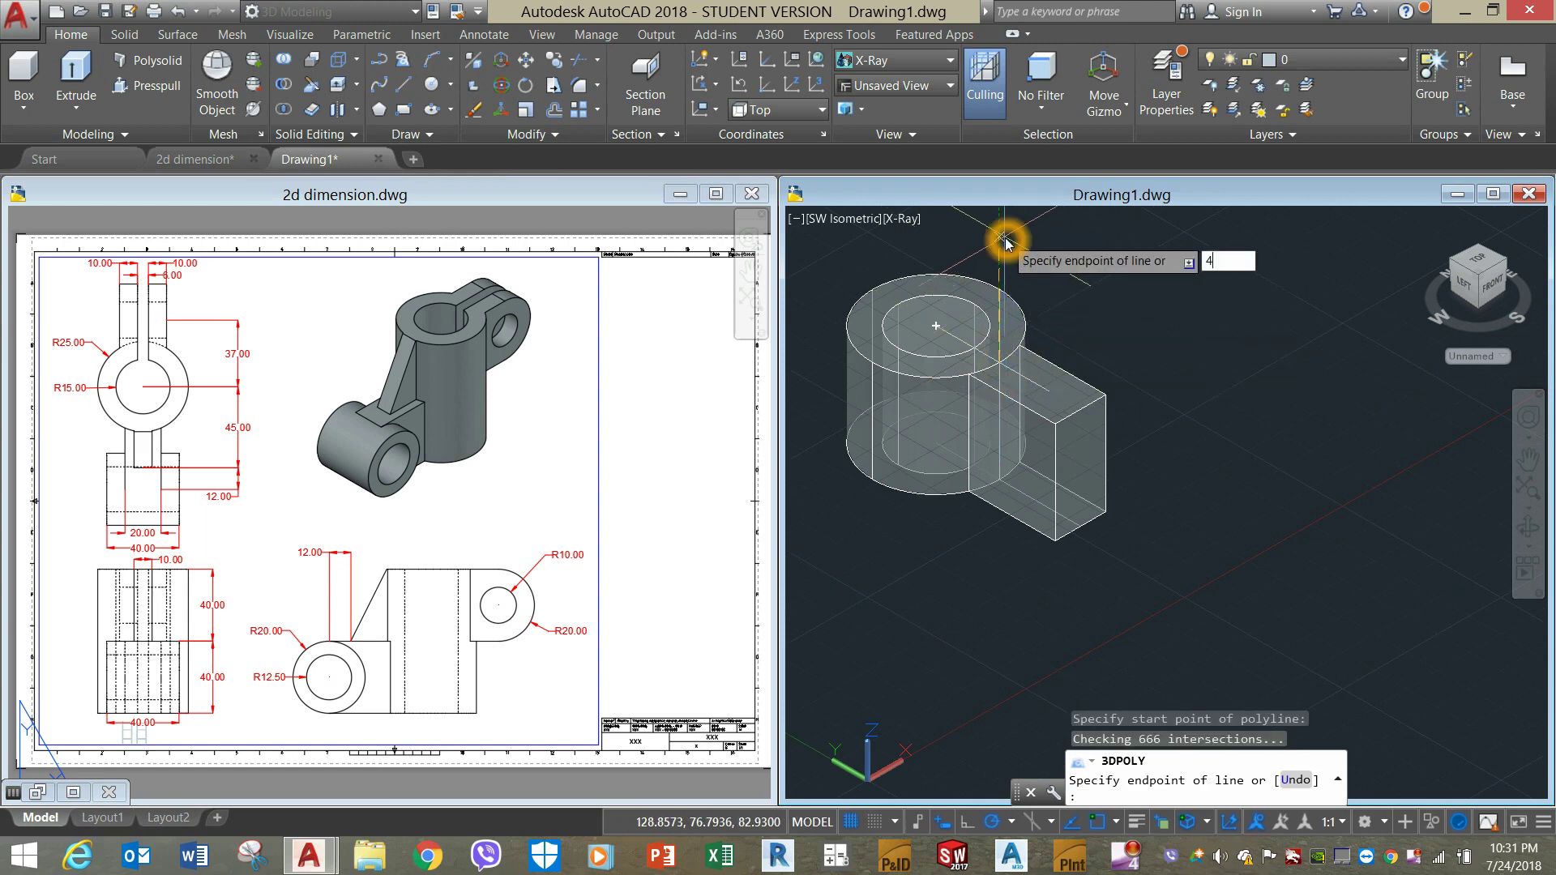
pyautogui.press('Return')
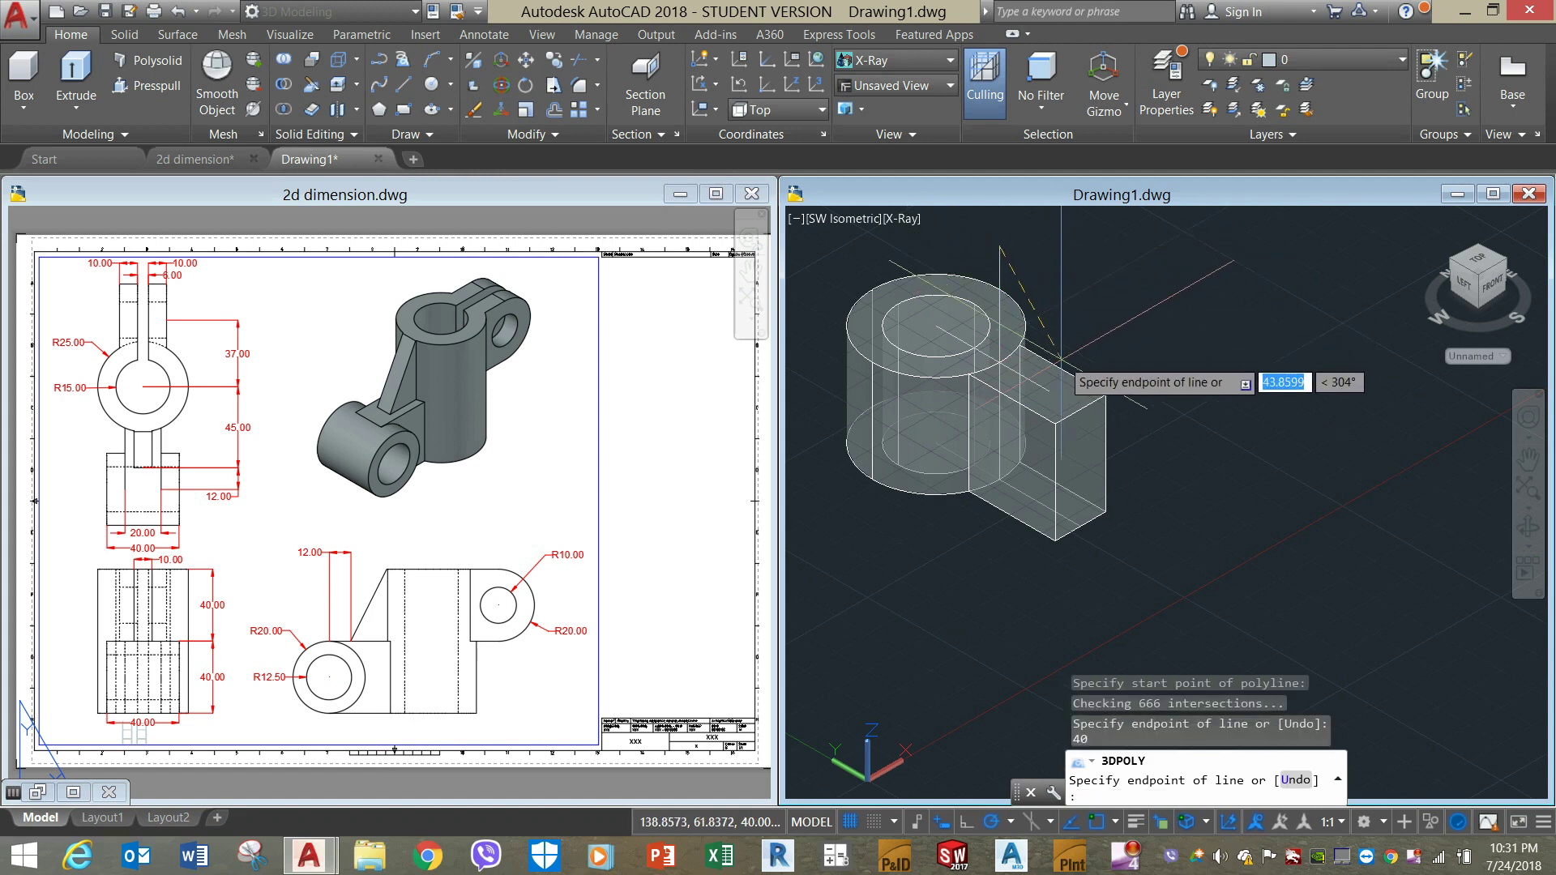
pyautogui.click(1050, 392)
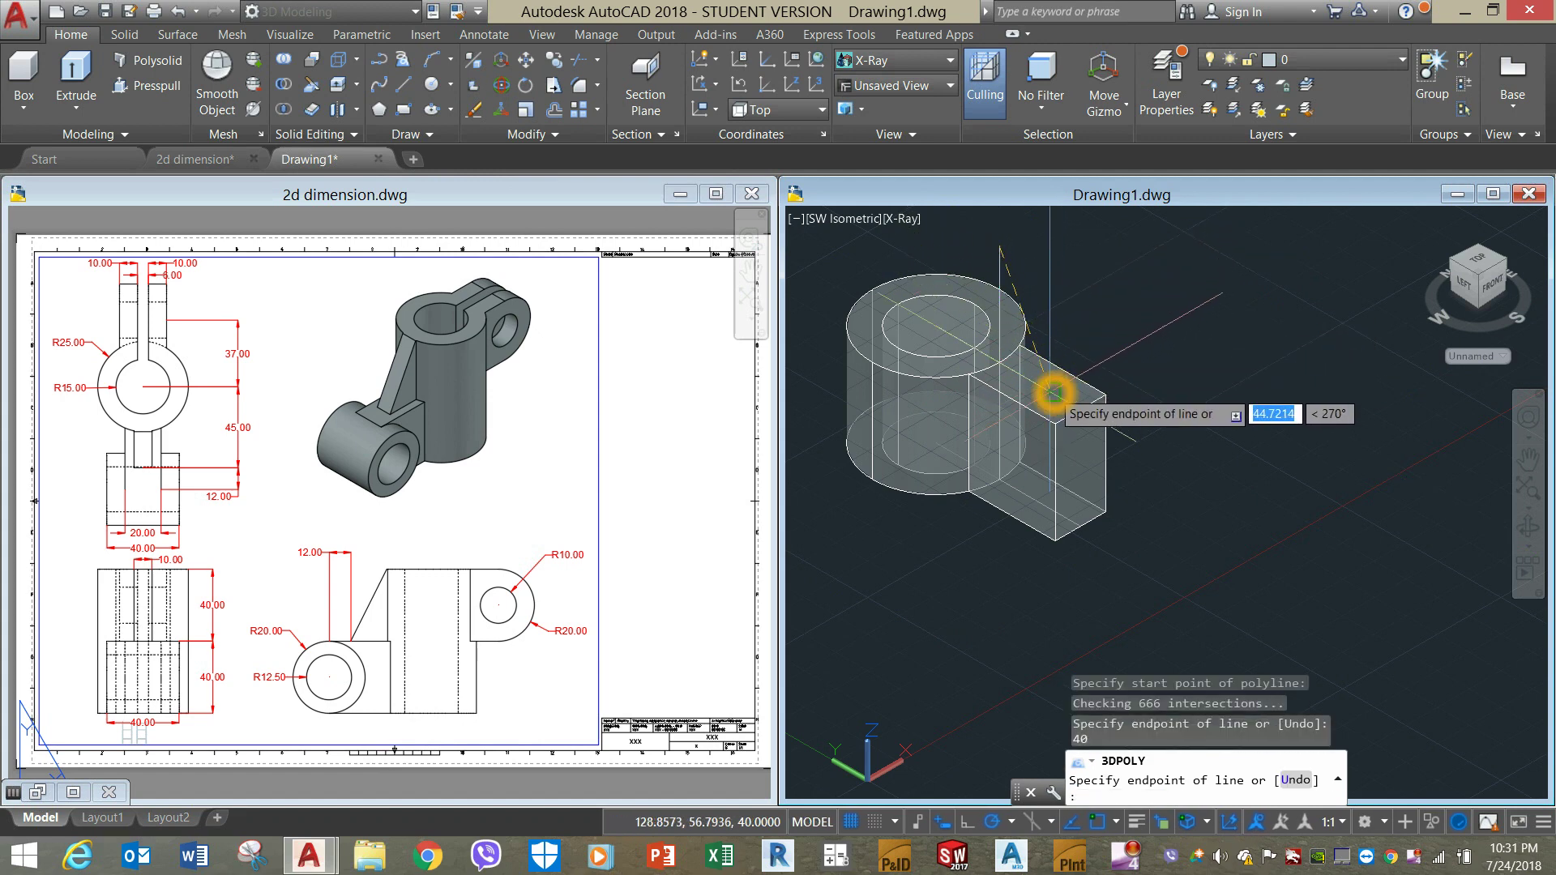
pyautogui.click(1068, 300)
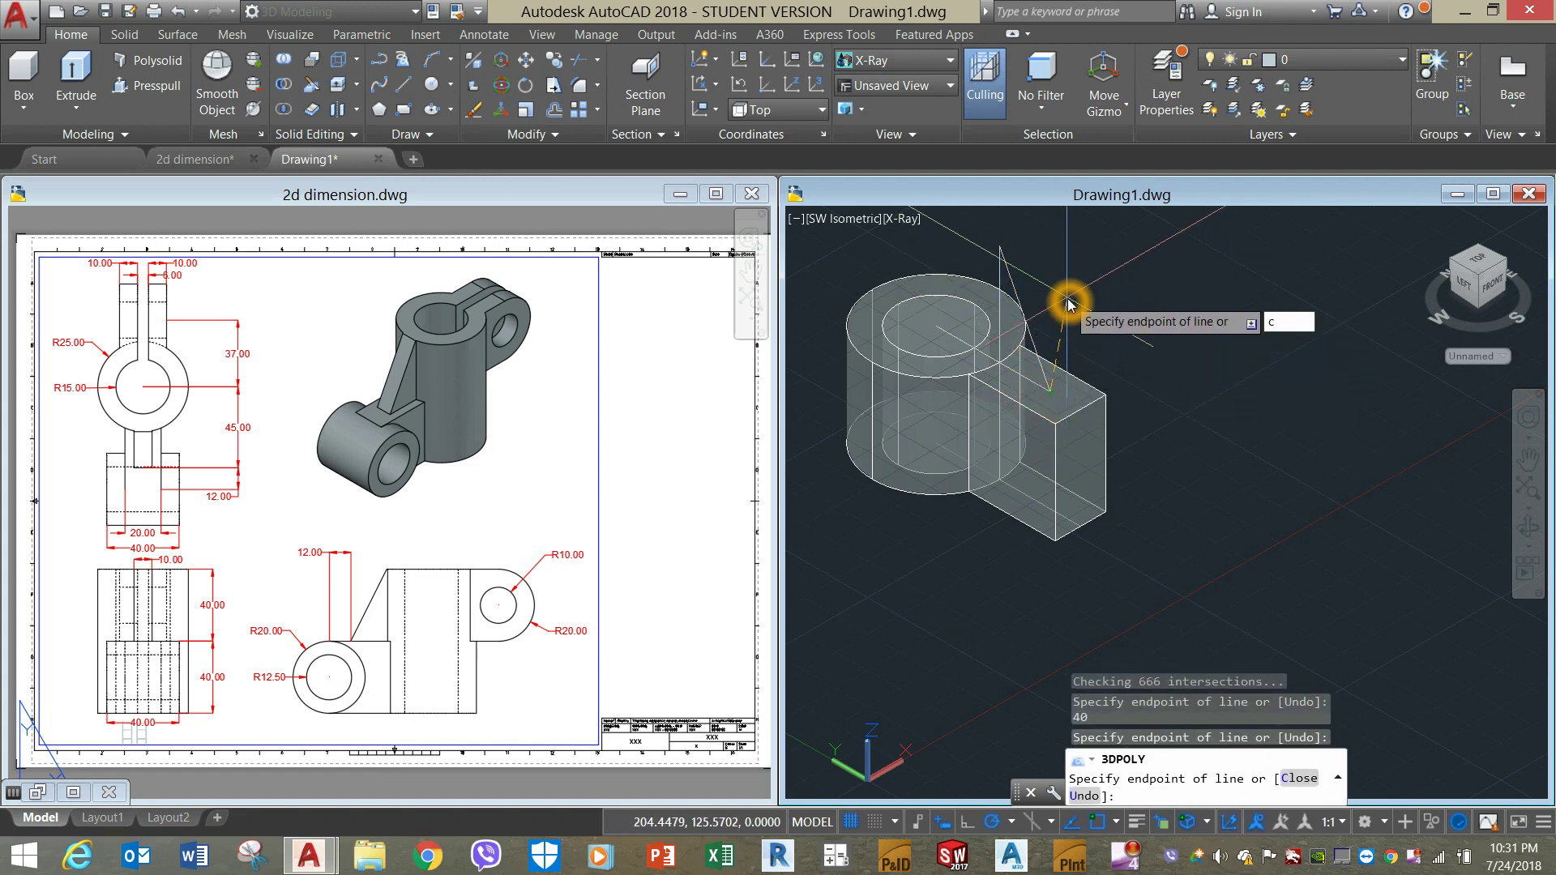
pyautogui.press('Return')
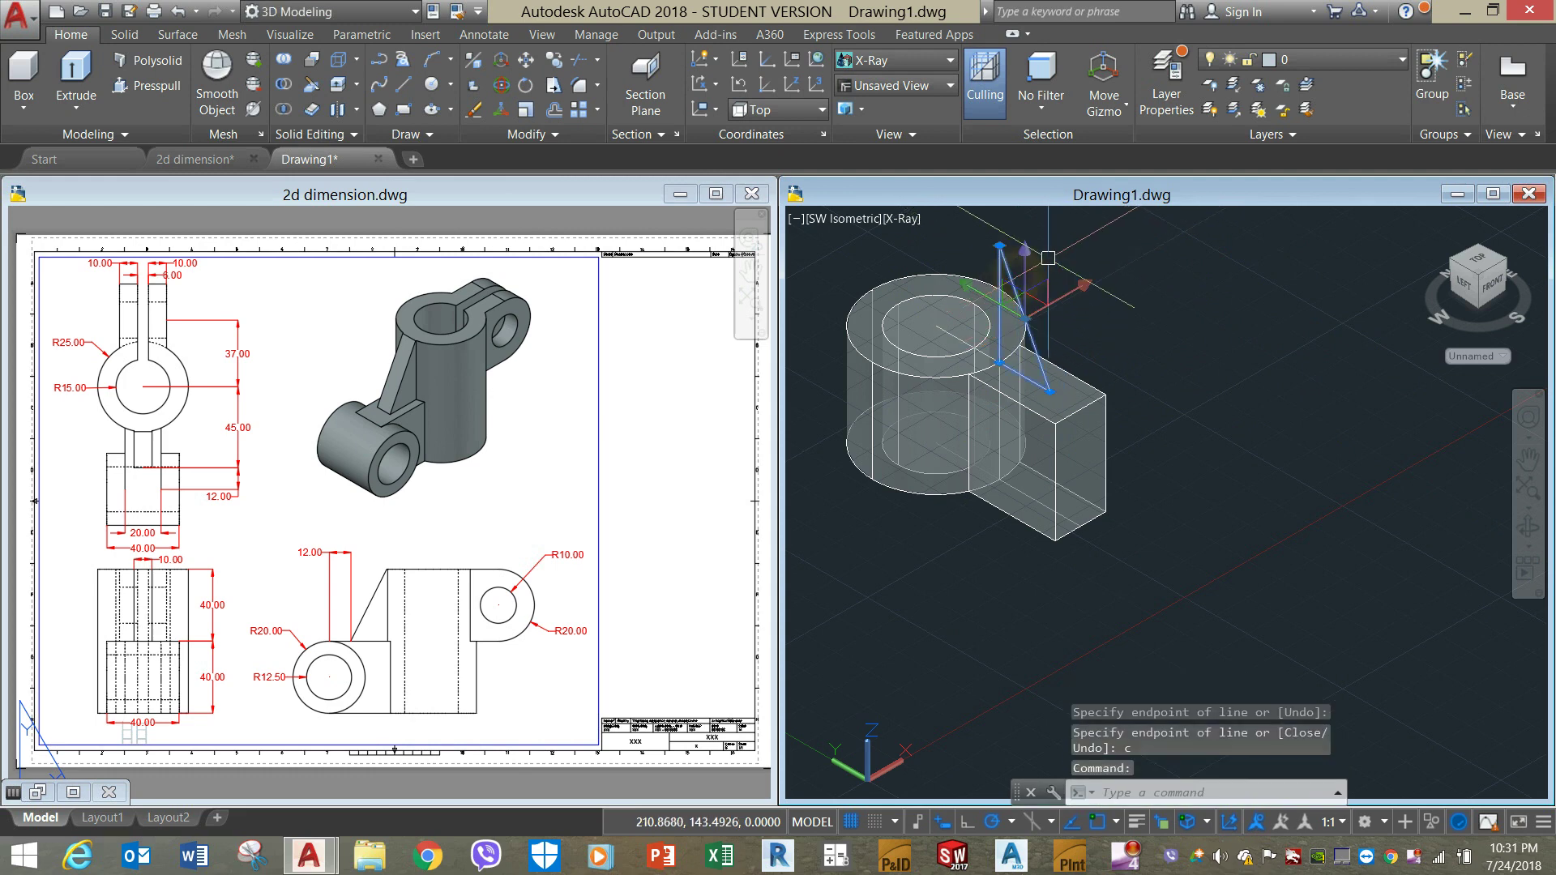
pyautogui.press('Escape')
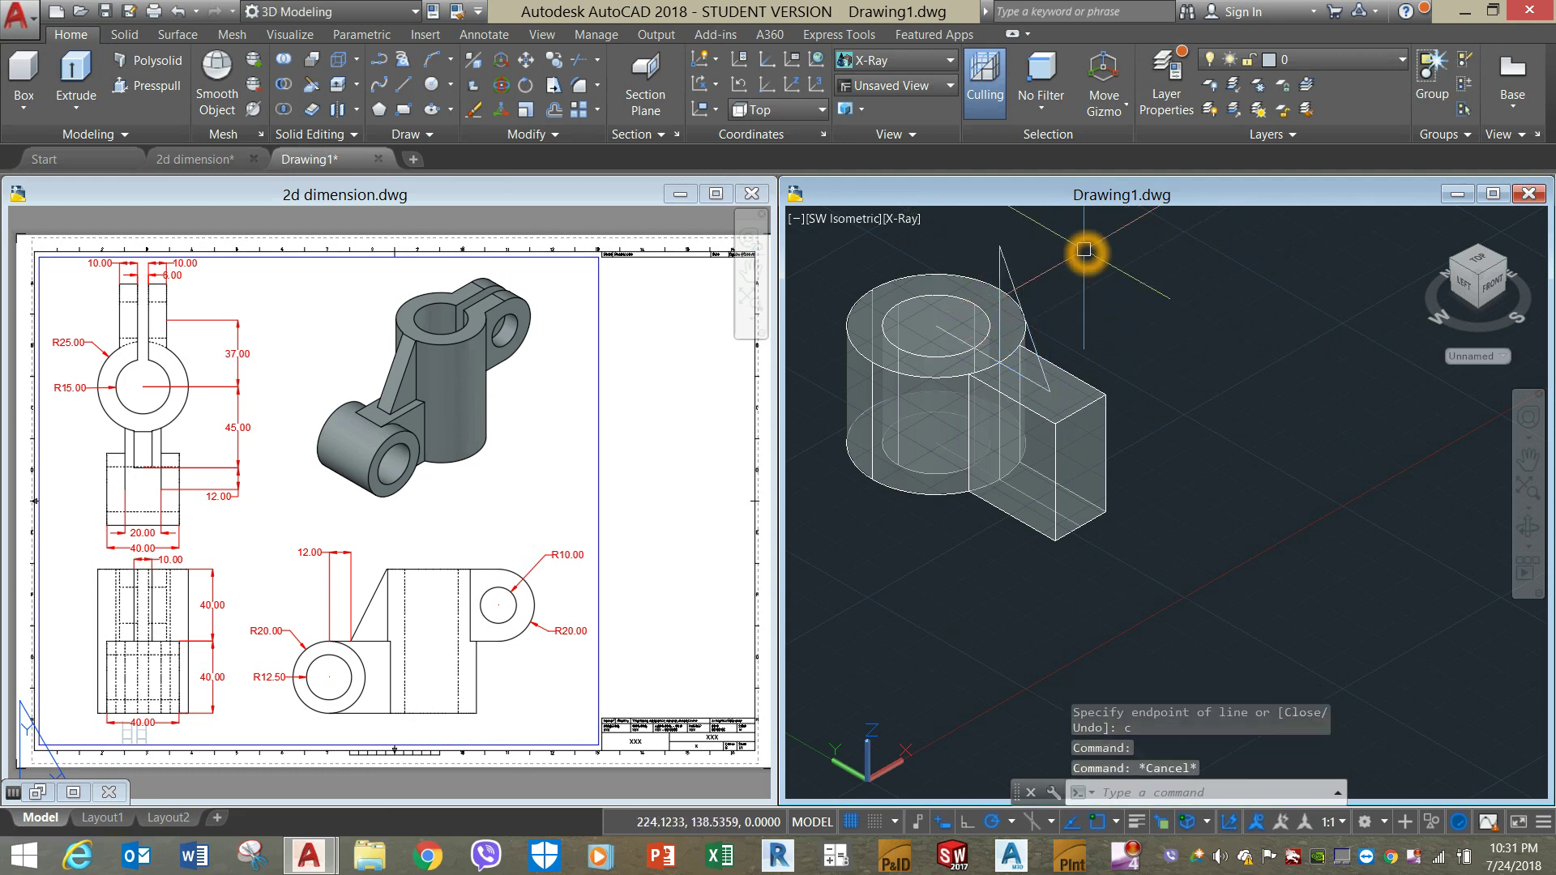
# Draw a circle of radius 25 centred on the hub's top face, reaching its outer edge.
pyautogui.click(432, 89)
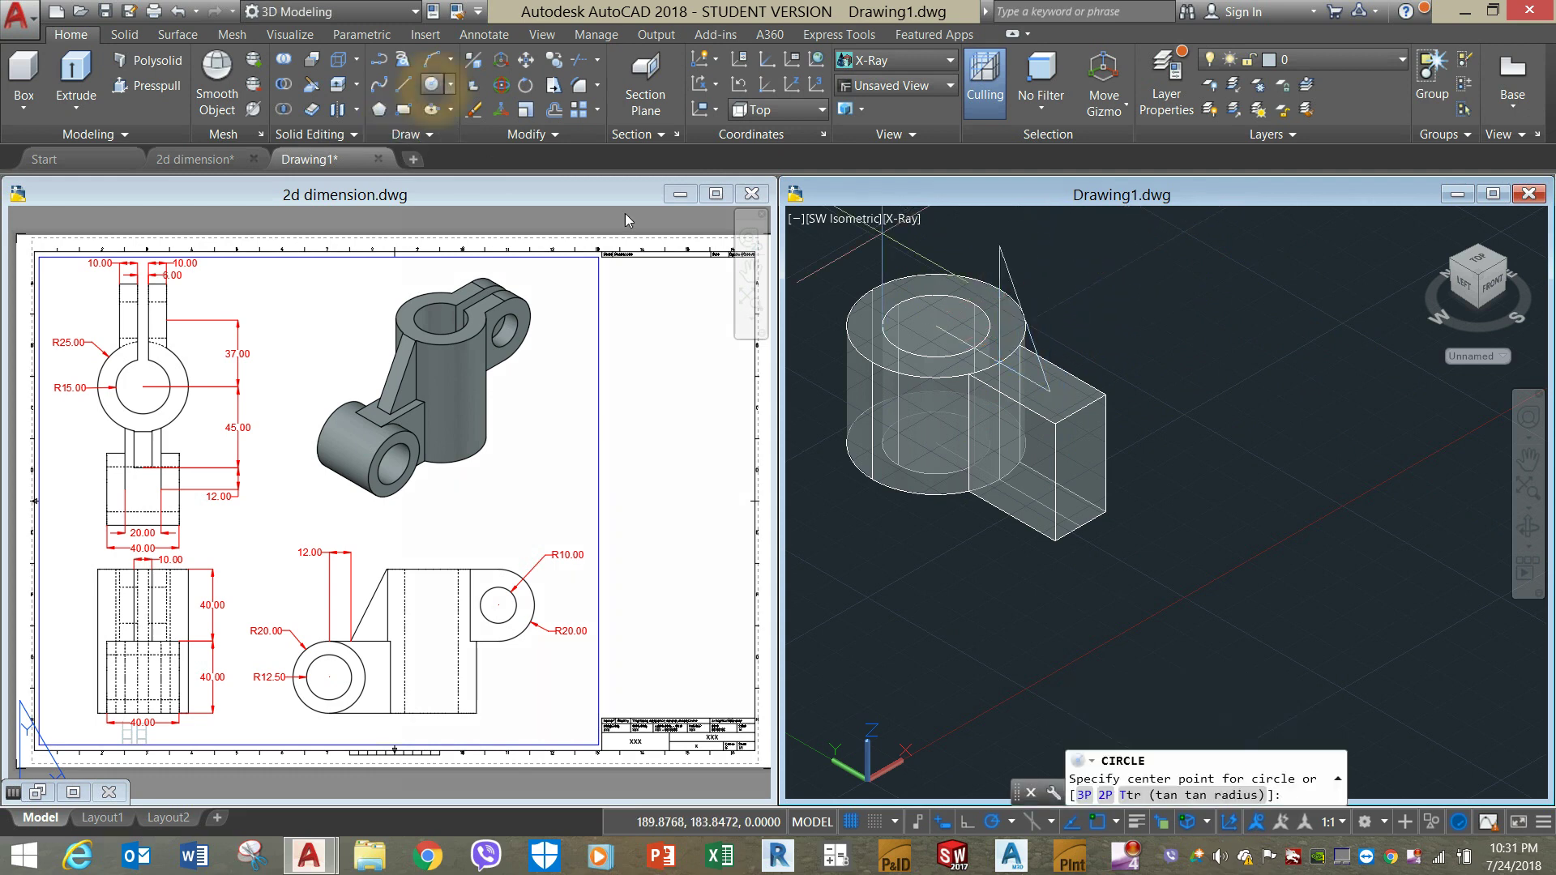
pyautogui.click(937, 325)
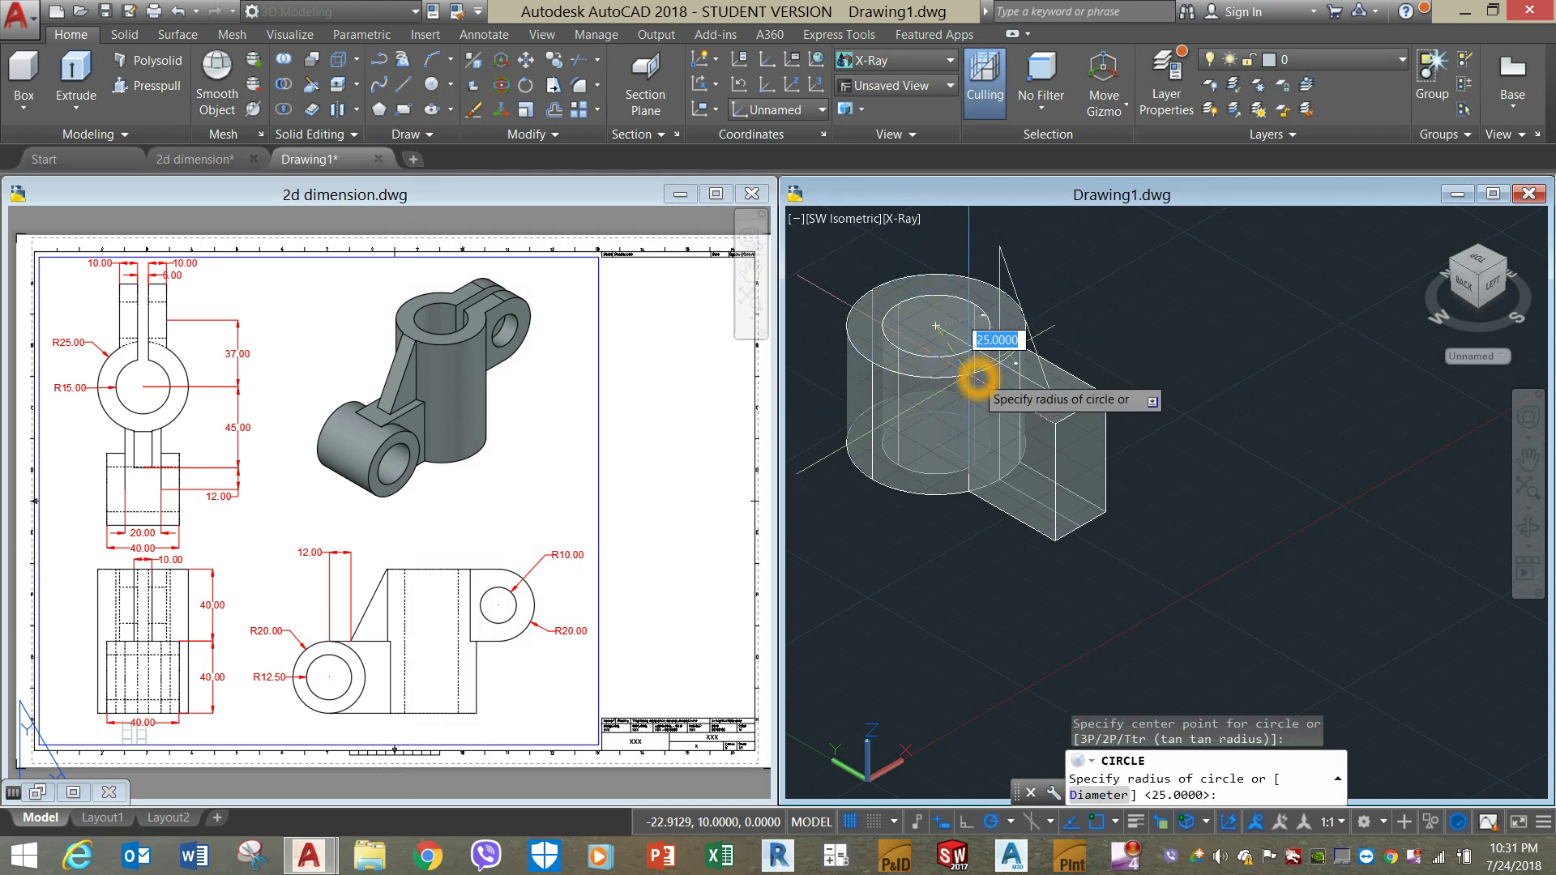
pyautogui.click(969, 373)
# Extrude the radius 25 circle on top of the hub upward to a height of 40.
pyautogui.click(1013, 371)
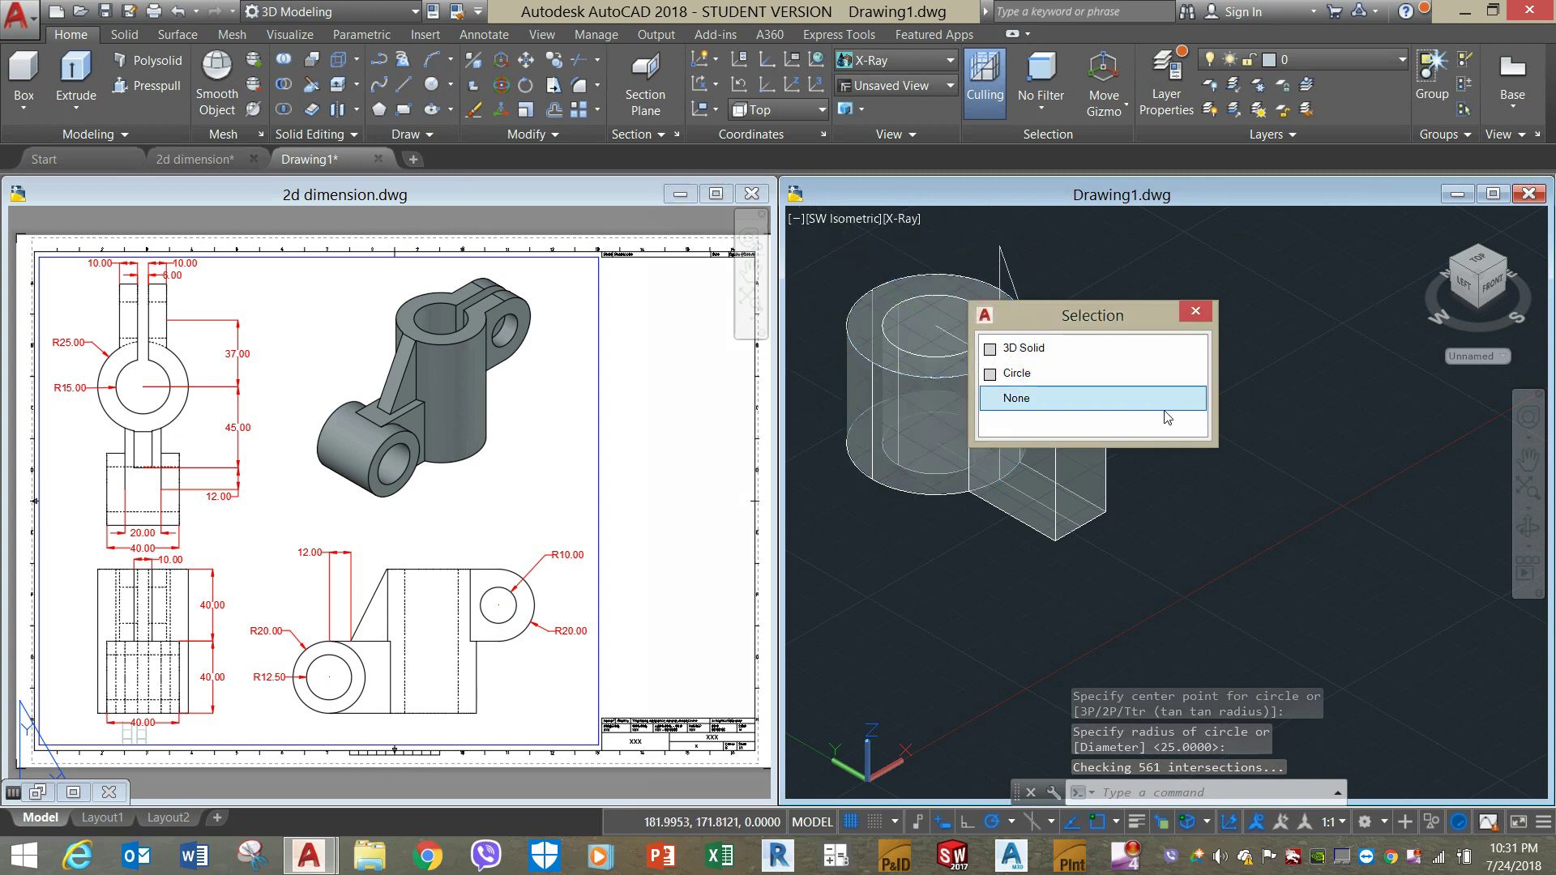
pyautogui.click(1123, 372)
pyautogui.click(1124, 372)
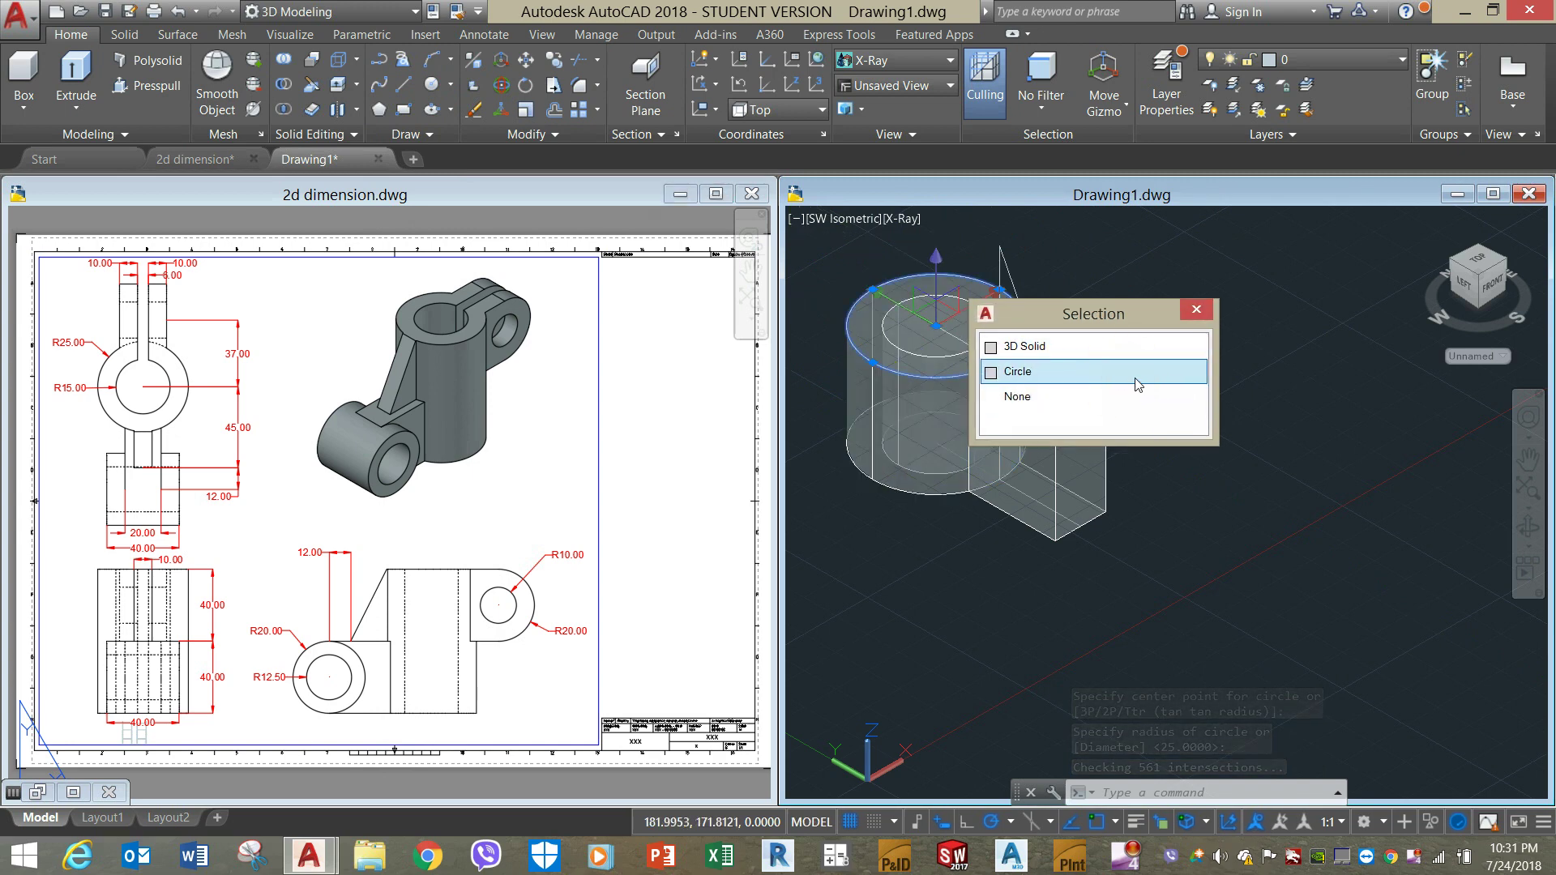
pyautogui.click(1135, 381)
pyautogui.click(1138, 370)
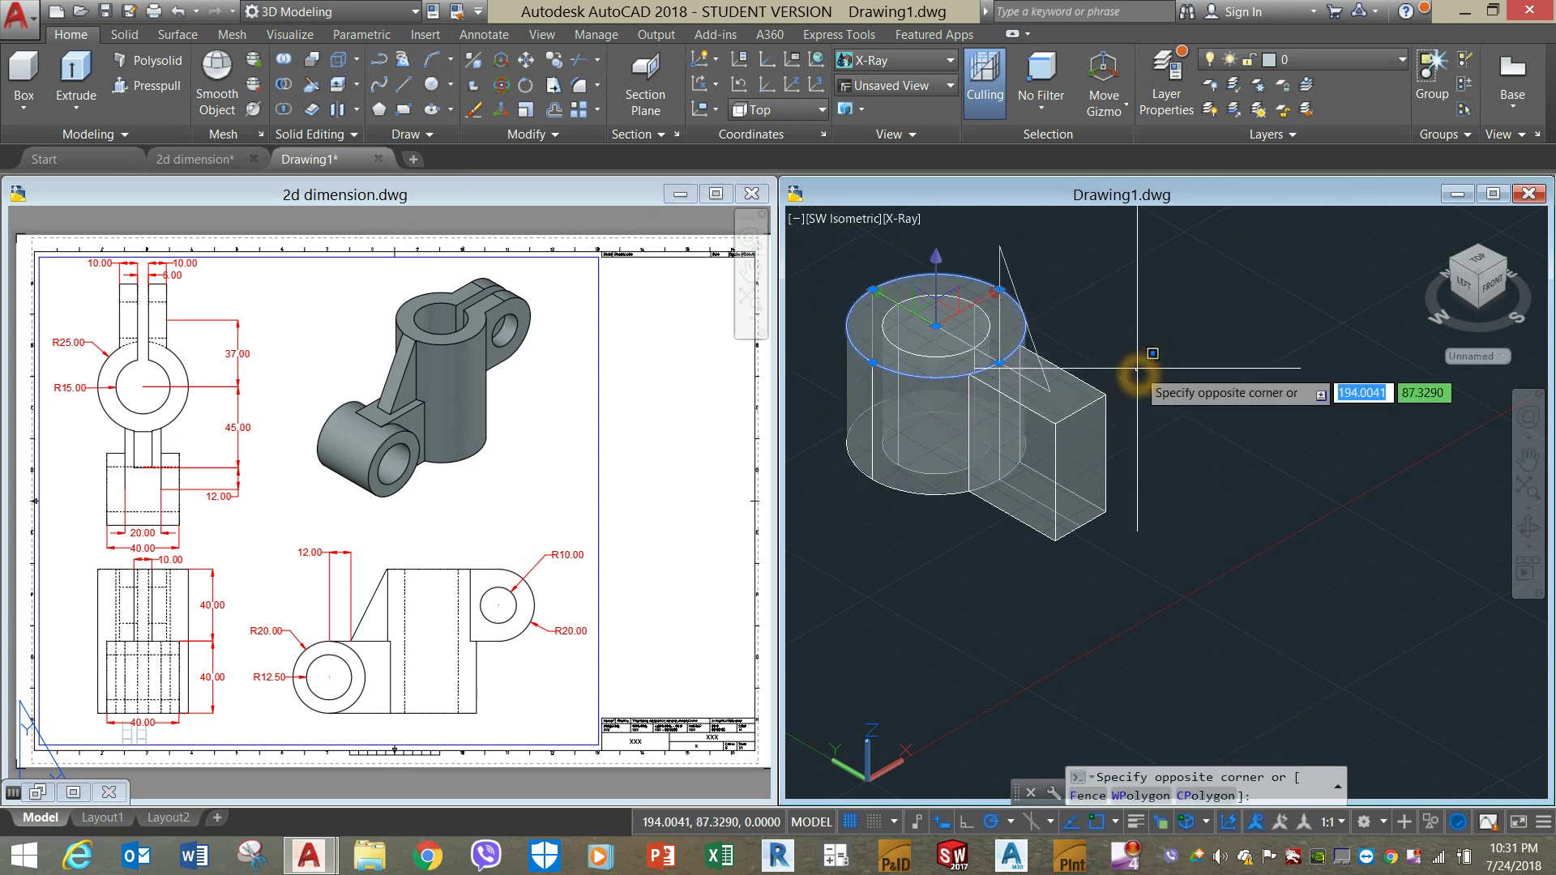
pyautogui.click(1135, 357)
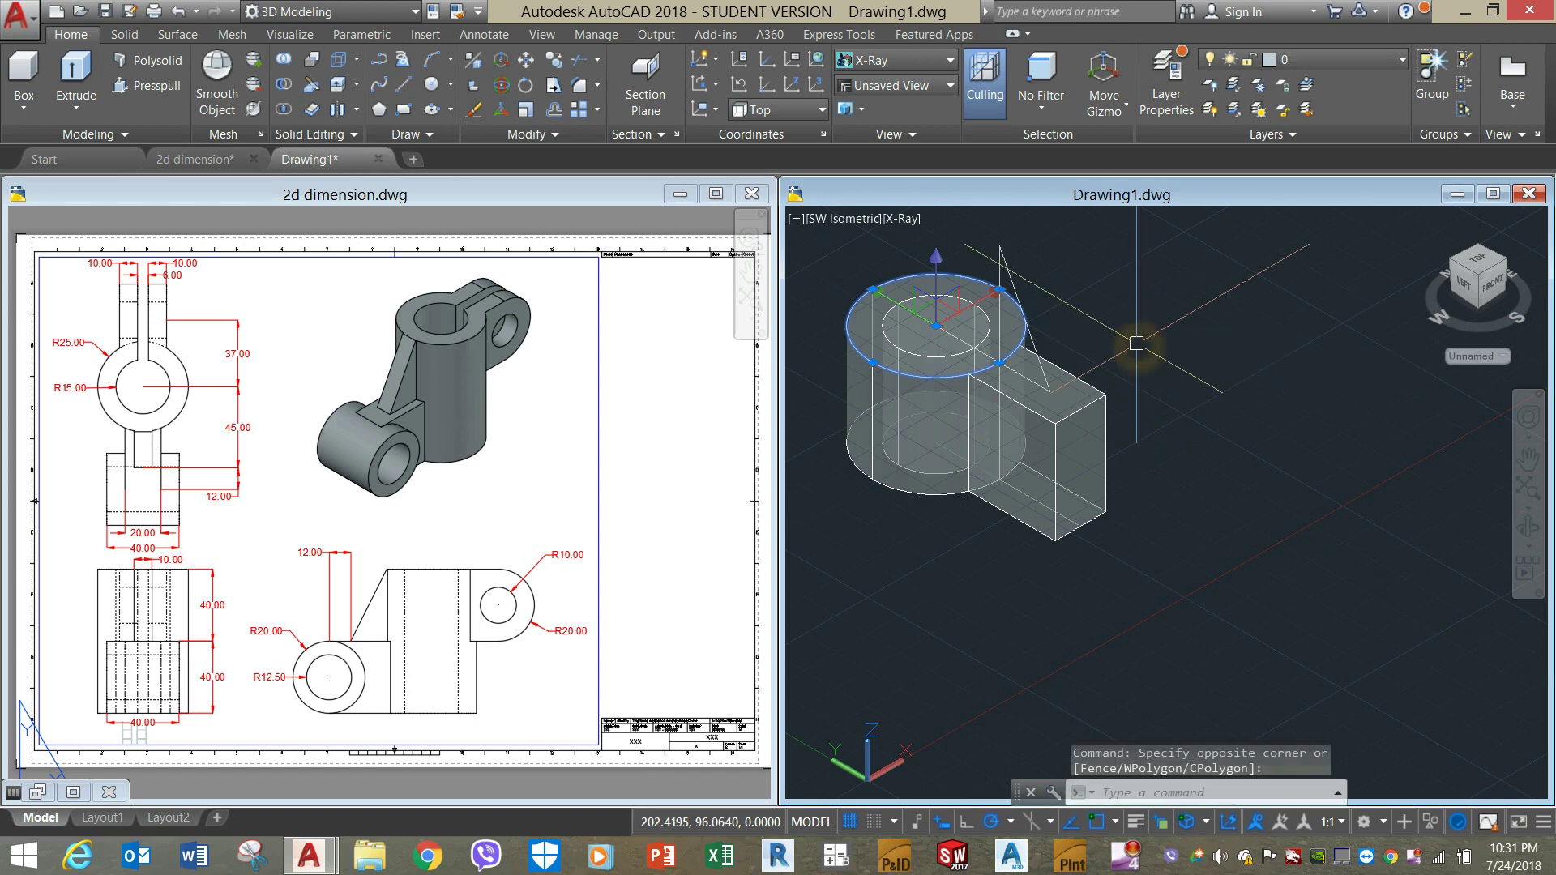
pyautogui.click(89, 79)
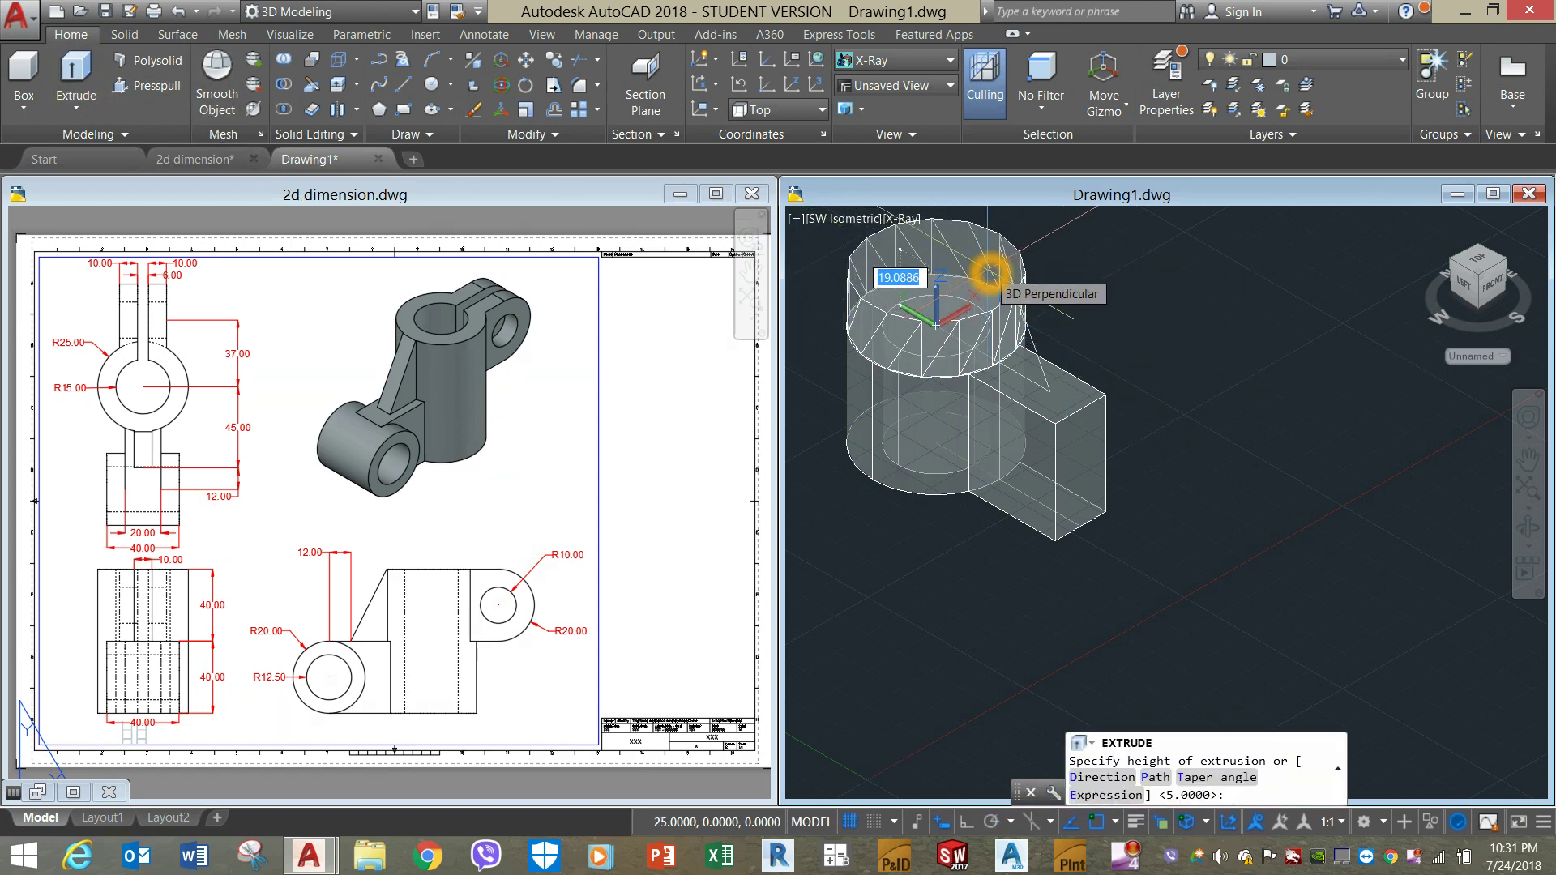
pyautogui.press('Return')
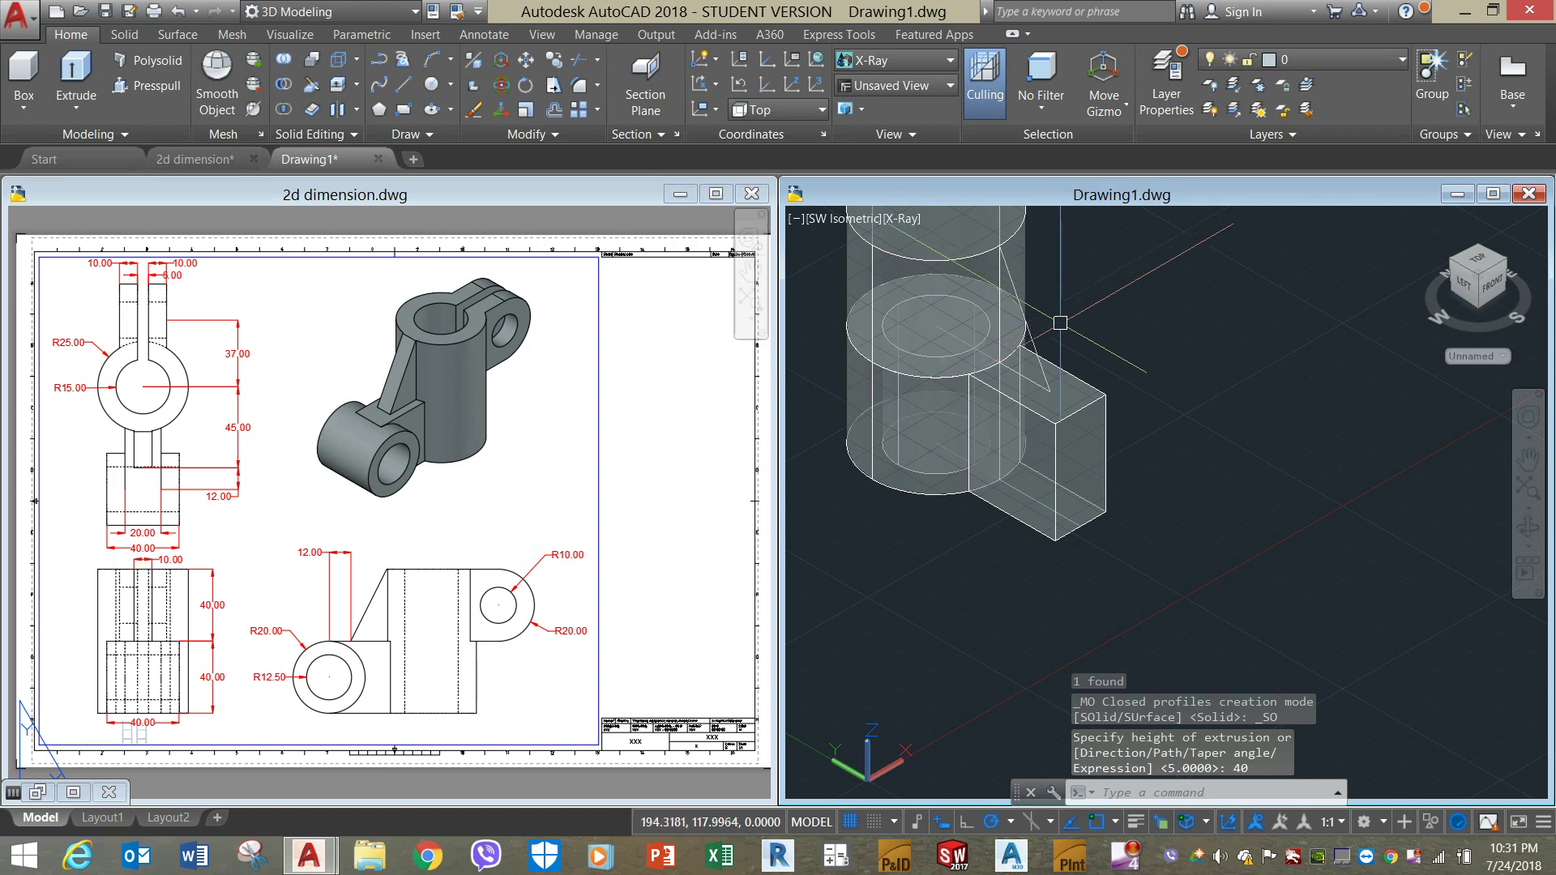
# Extrude the triangular rib profile 5 to one side of the block's centreline.
pyautogui.scroll(-1, 1060, 322)
pyautogui.moveTo(1060, 323); pyautogui.dragTo(1005, 328, button='middle')
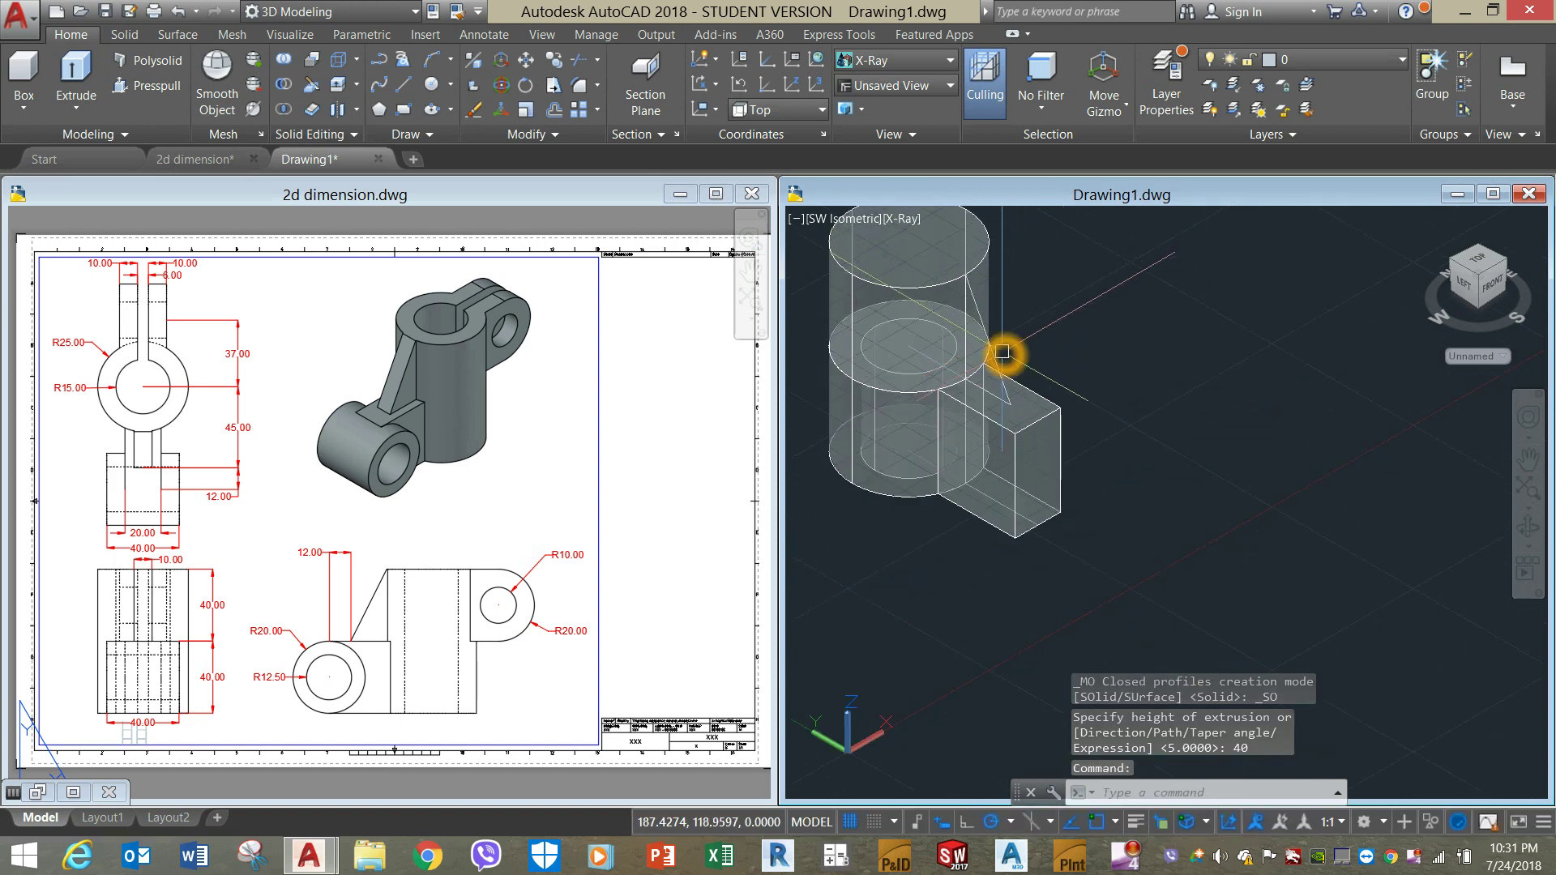
pyautogui.click(1000, 353)
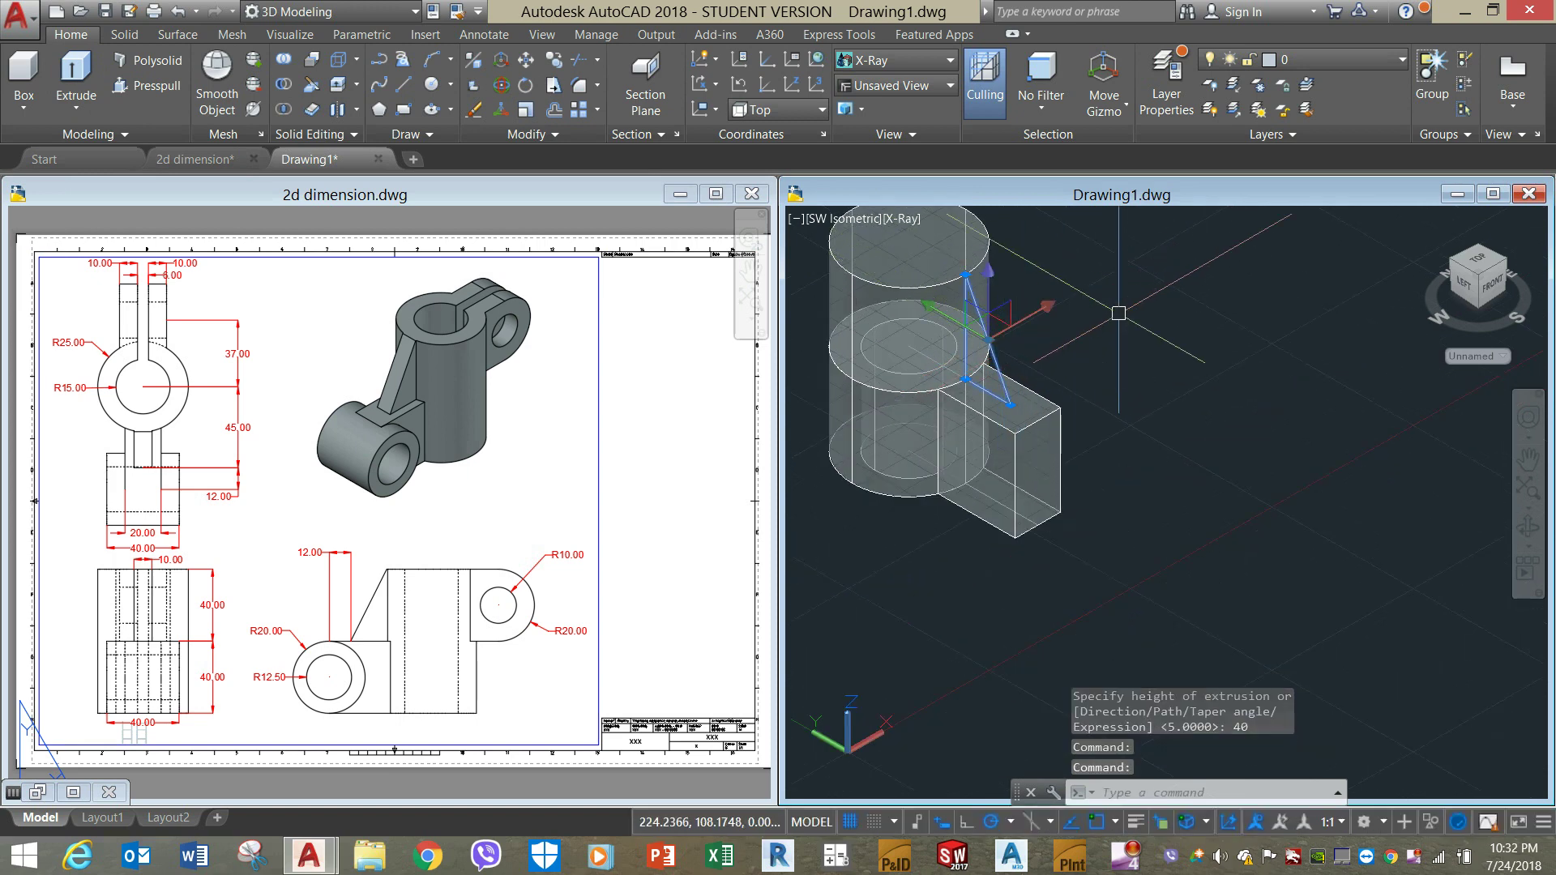
pyautogui.click(76, 77)
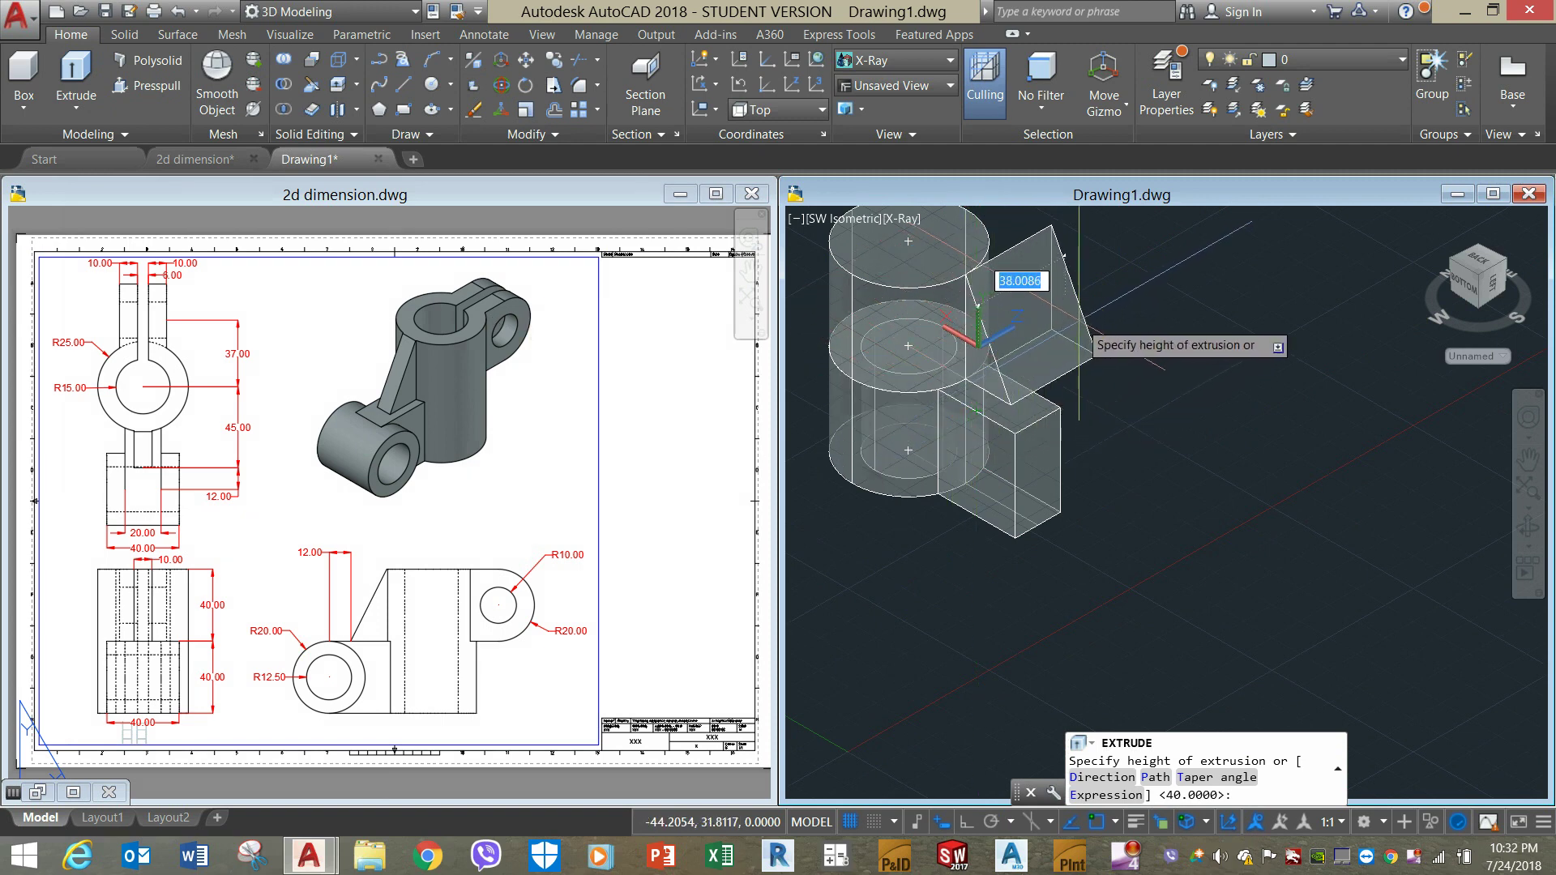
pyautogui.write('5')
pyautogui.press('Return')
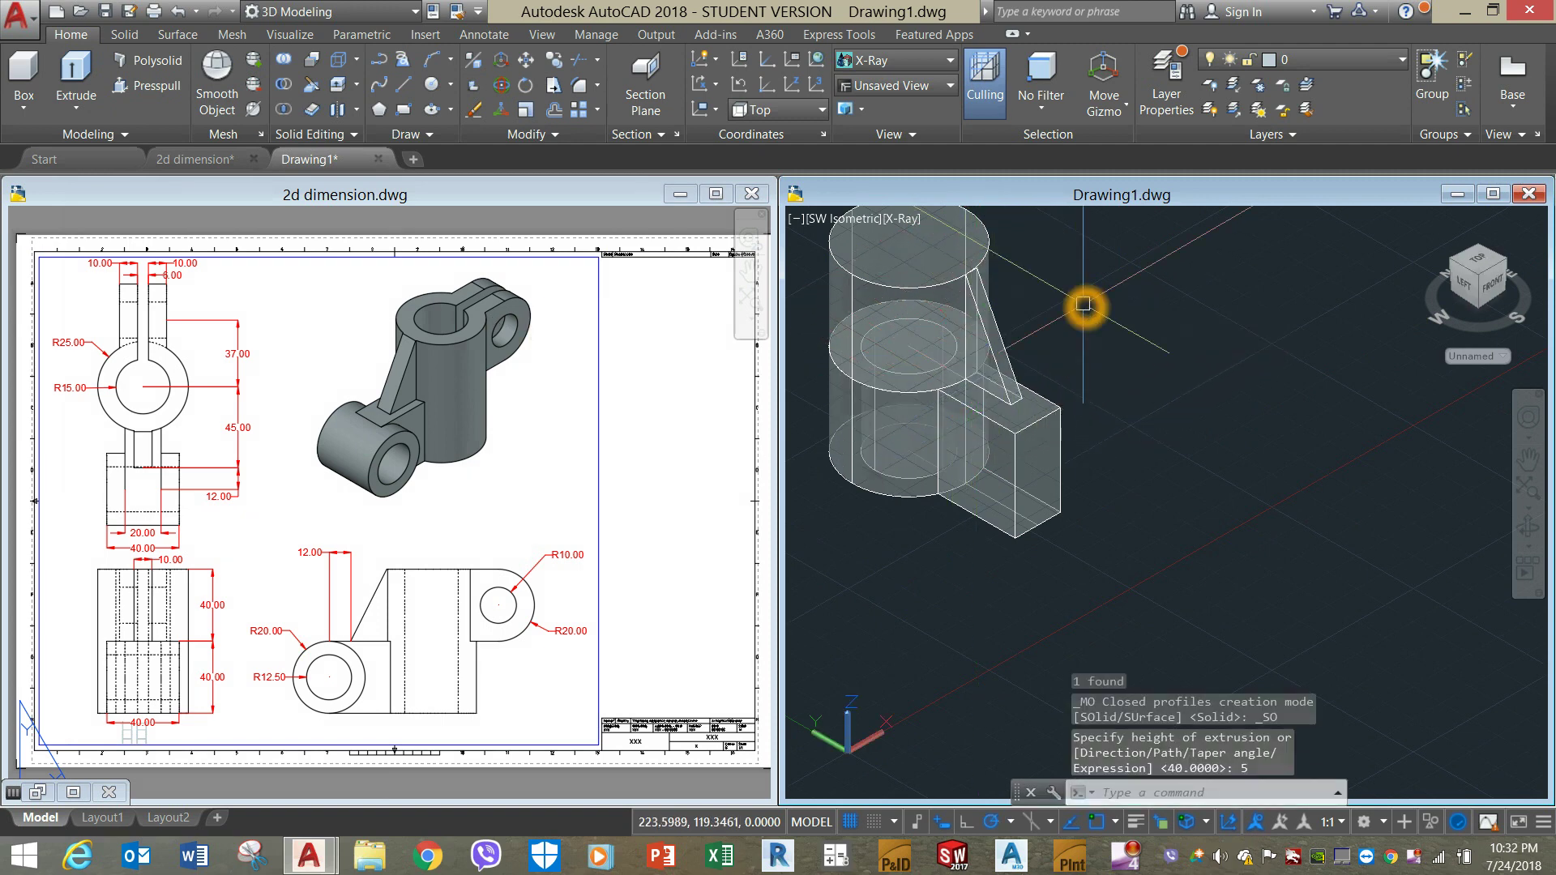
# Presspull the opposite triangular face of the rib outward by 5.
pyautogui.click(167, 85)
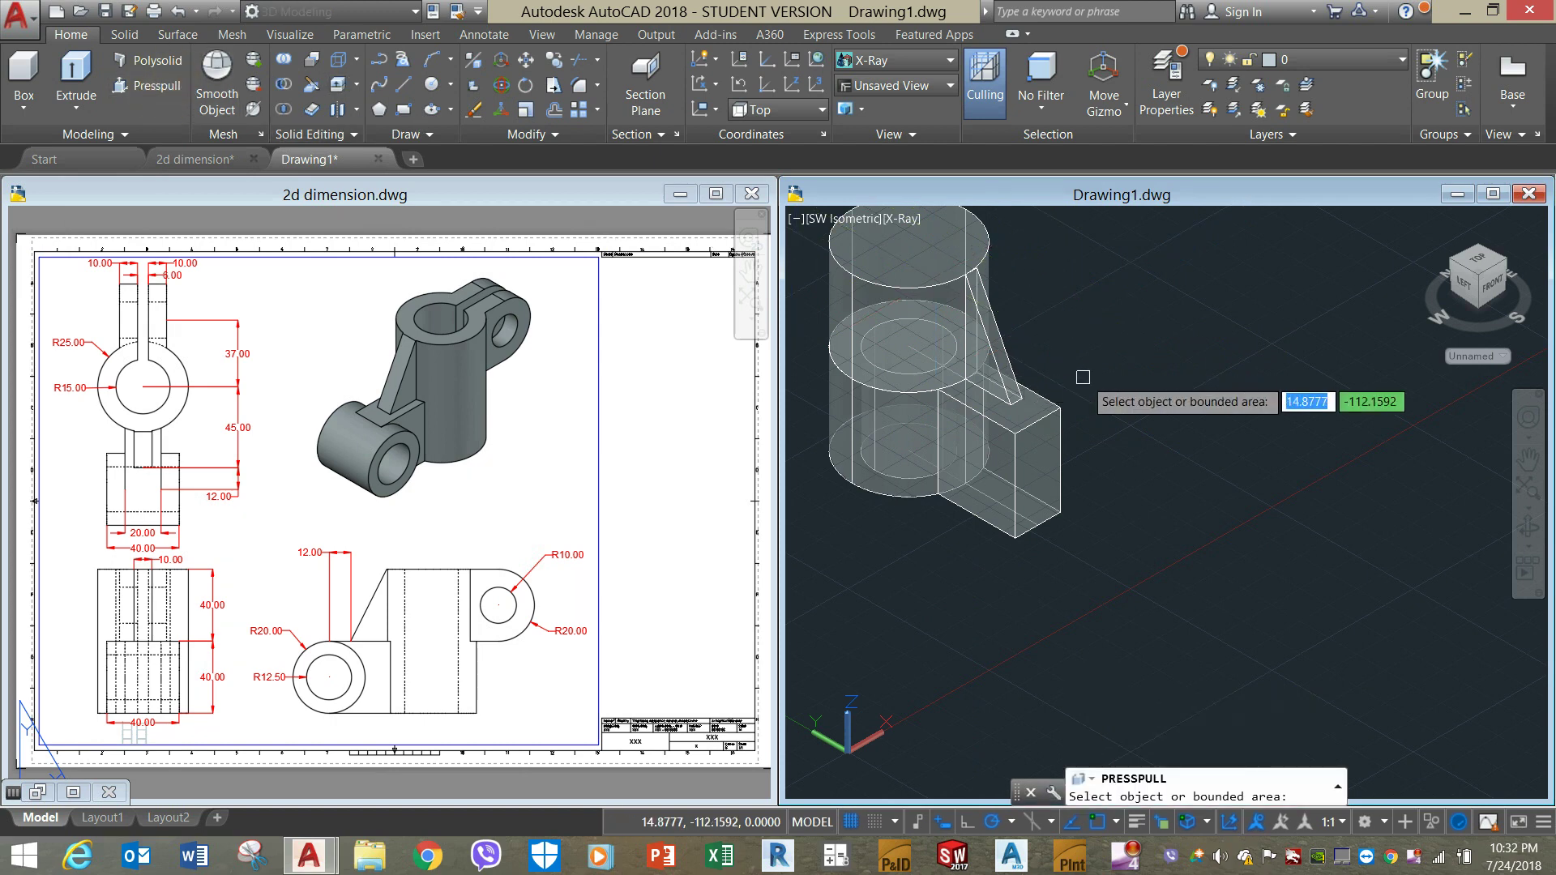
pyautogui.click(987, 339)
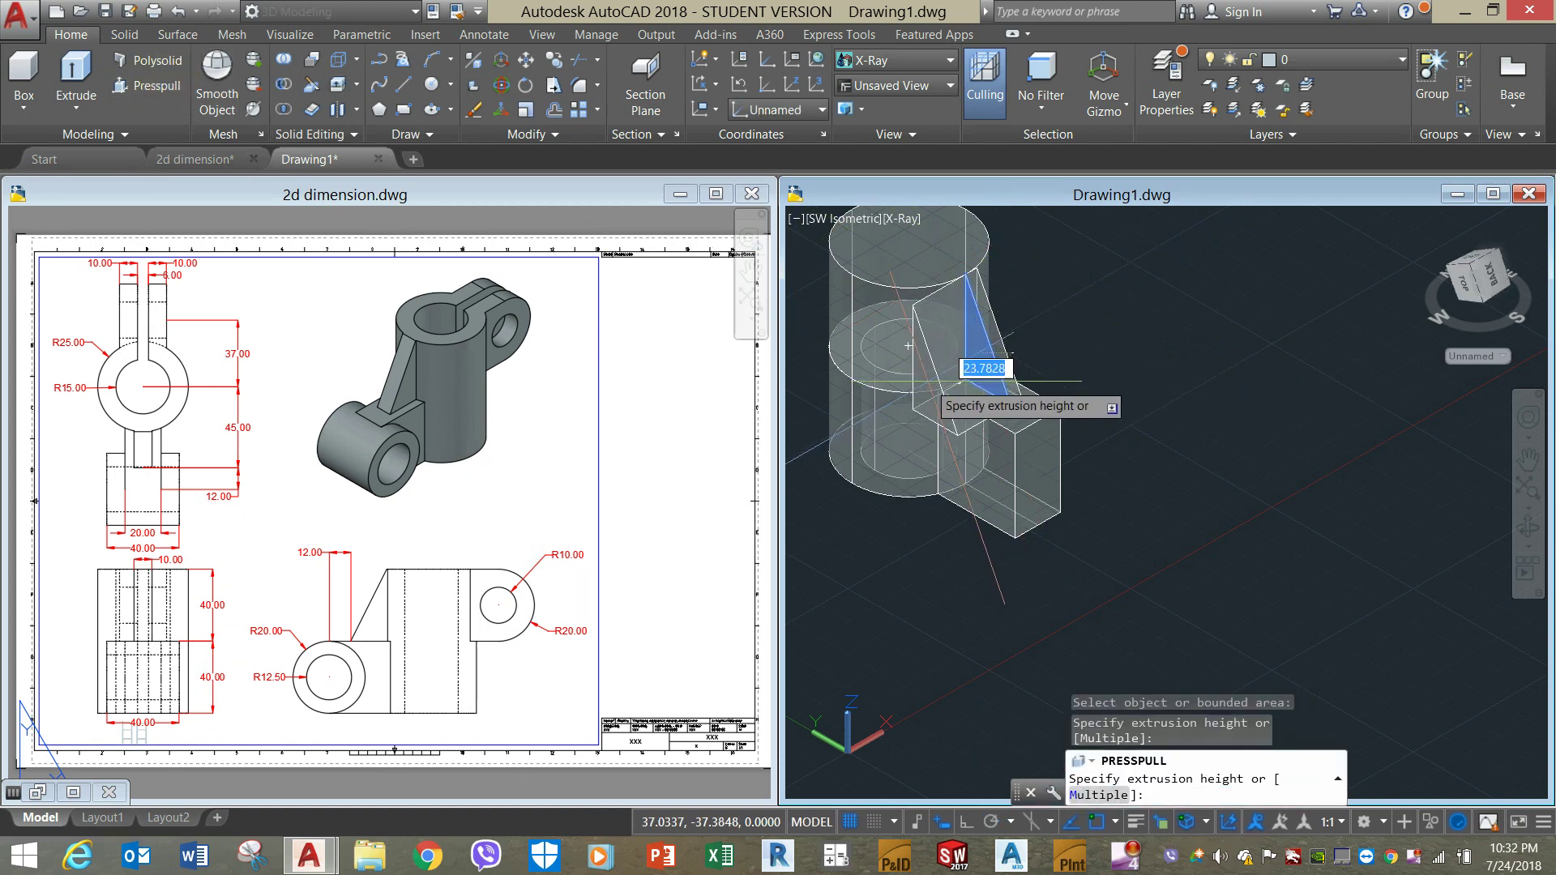
pyautogui.press('Return')
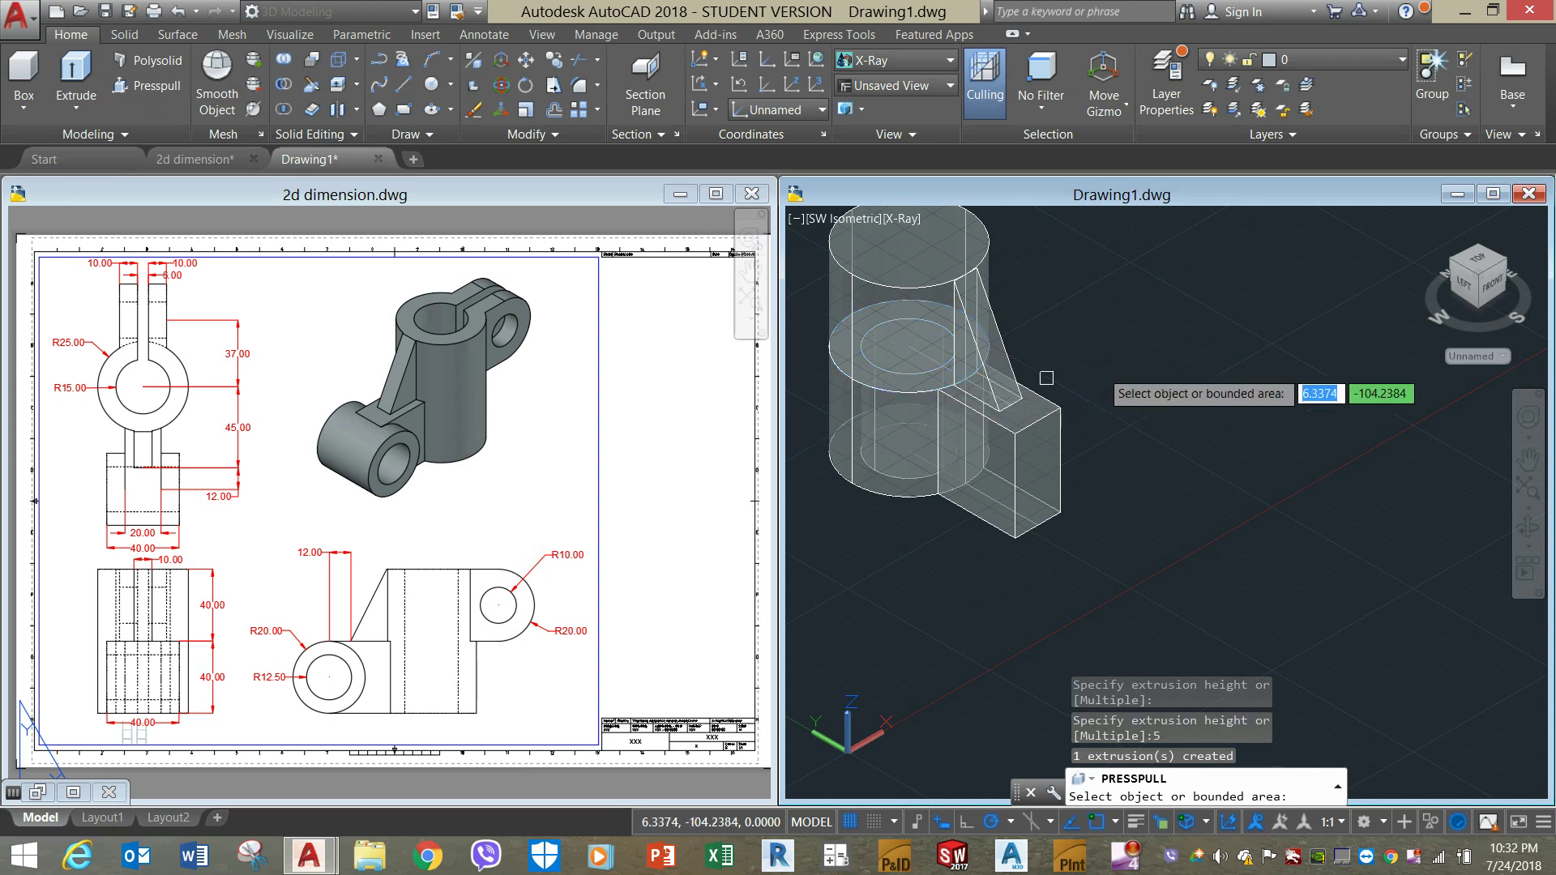
# Draw a circle of radius 15 centred on the top face of the upper hub cylinder.
pyautogui.moveTo(1051, 311); pyautogui.dragTo(1053, 338, button='middle')
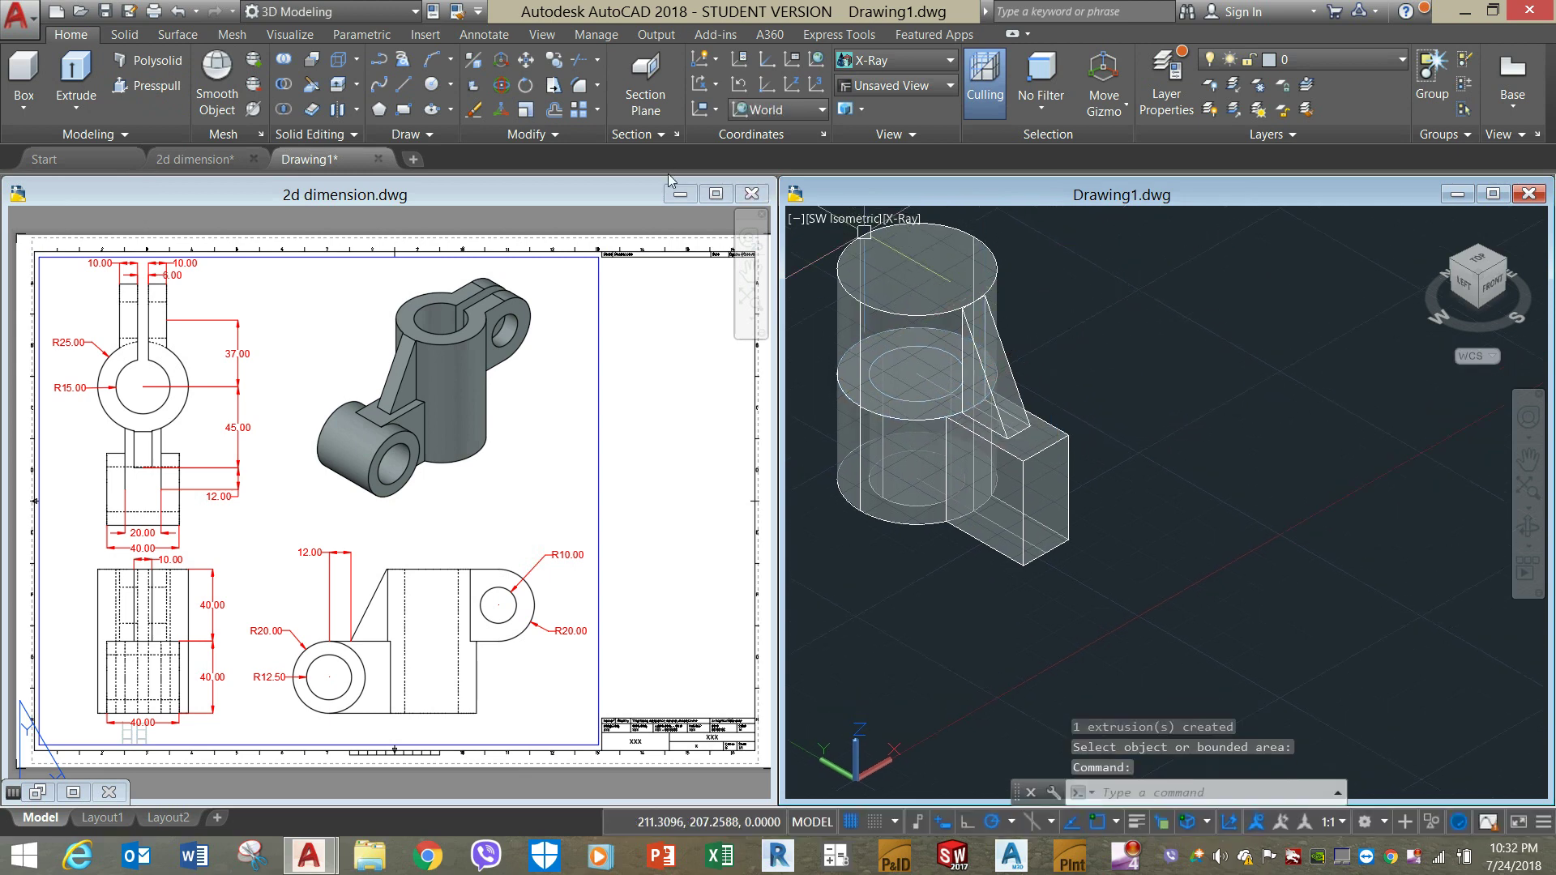
pyautogui.click(433, 84)
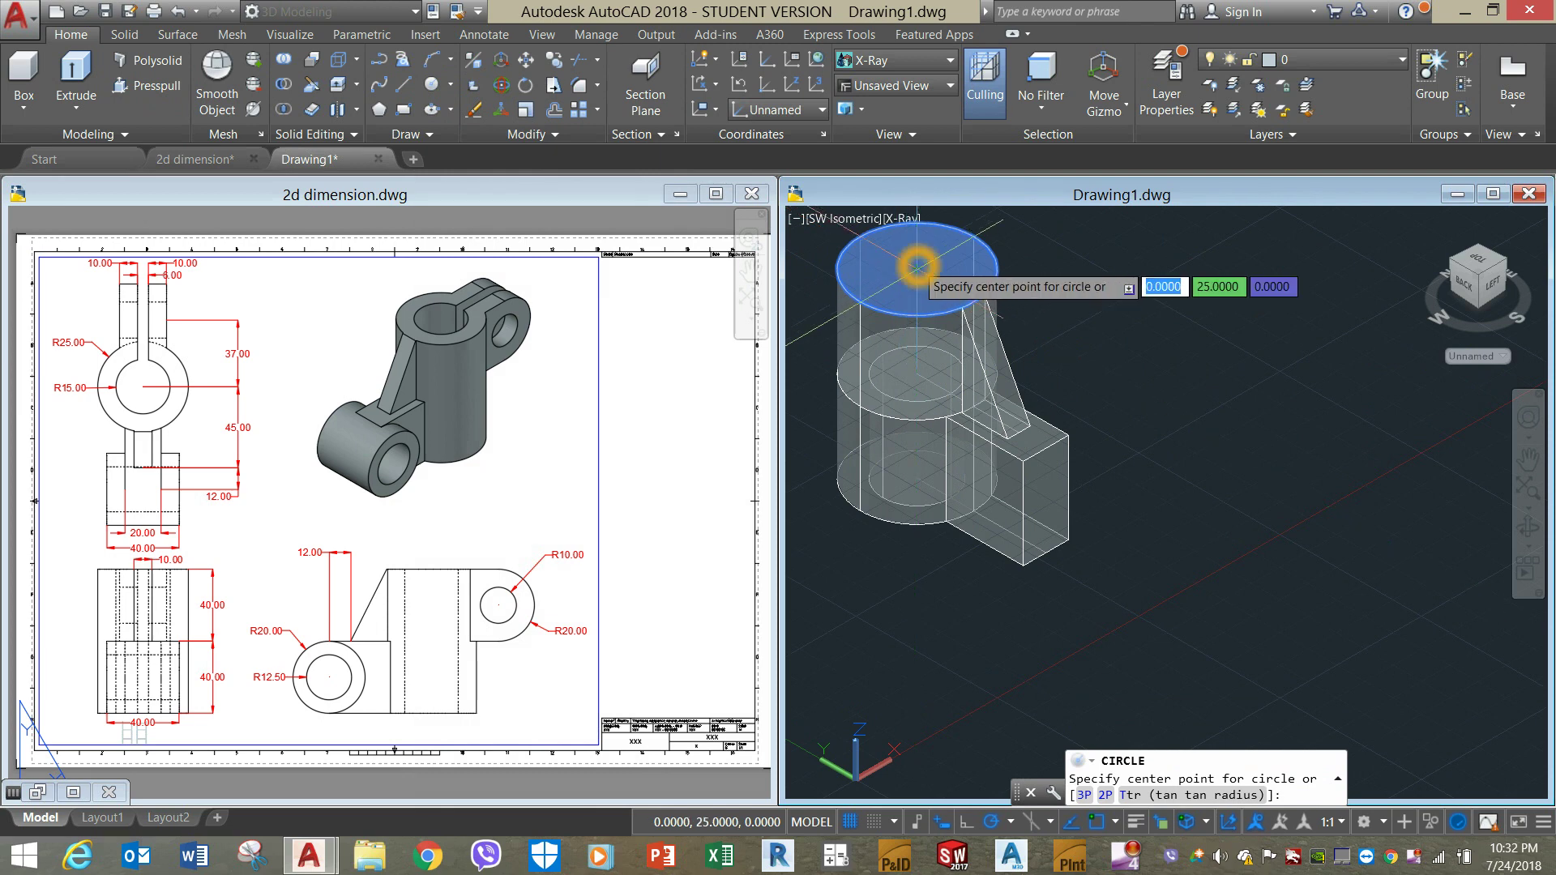
pyautogui.click(916, 270)
pyautogui.click(958, 258)
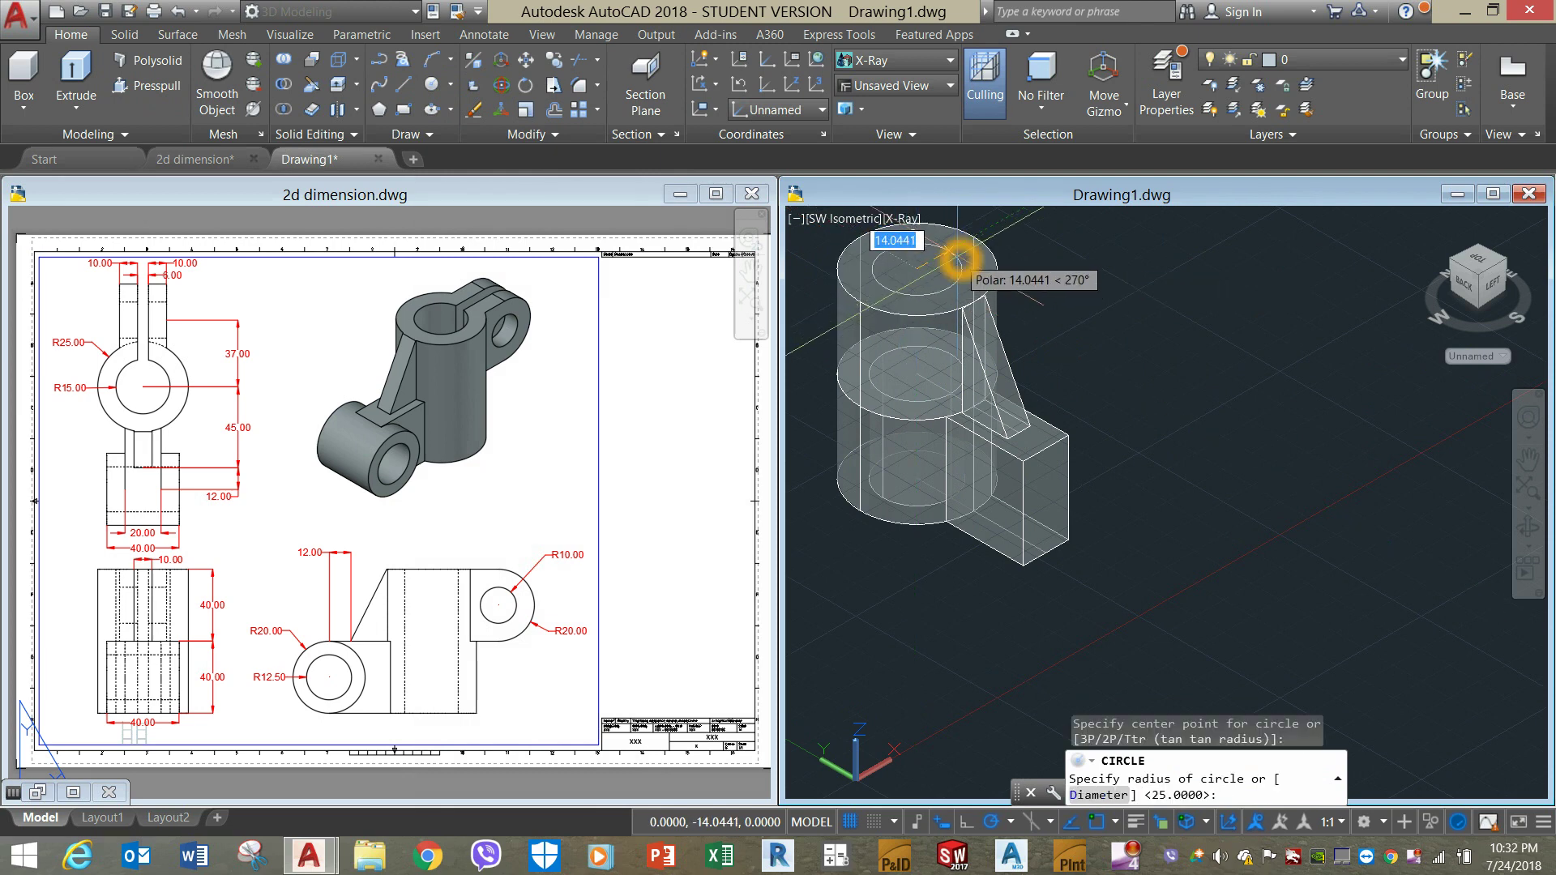
pyautogui.write('15')
pyautogui.press('Return')
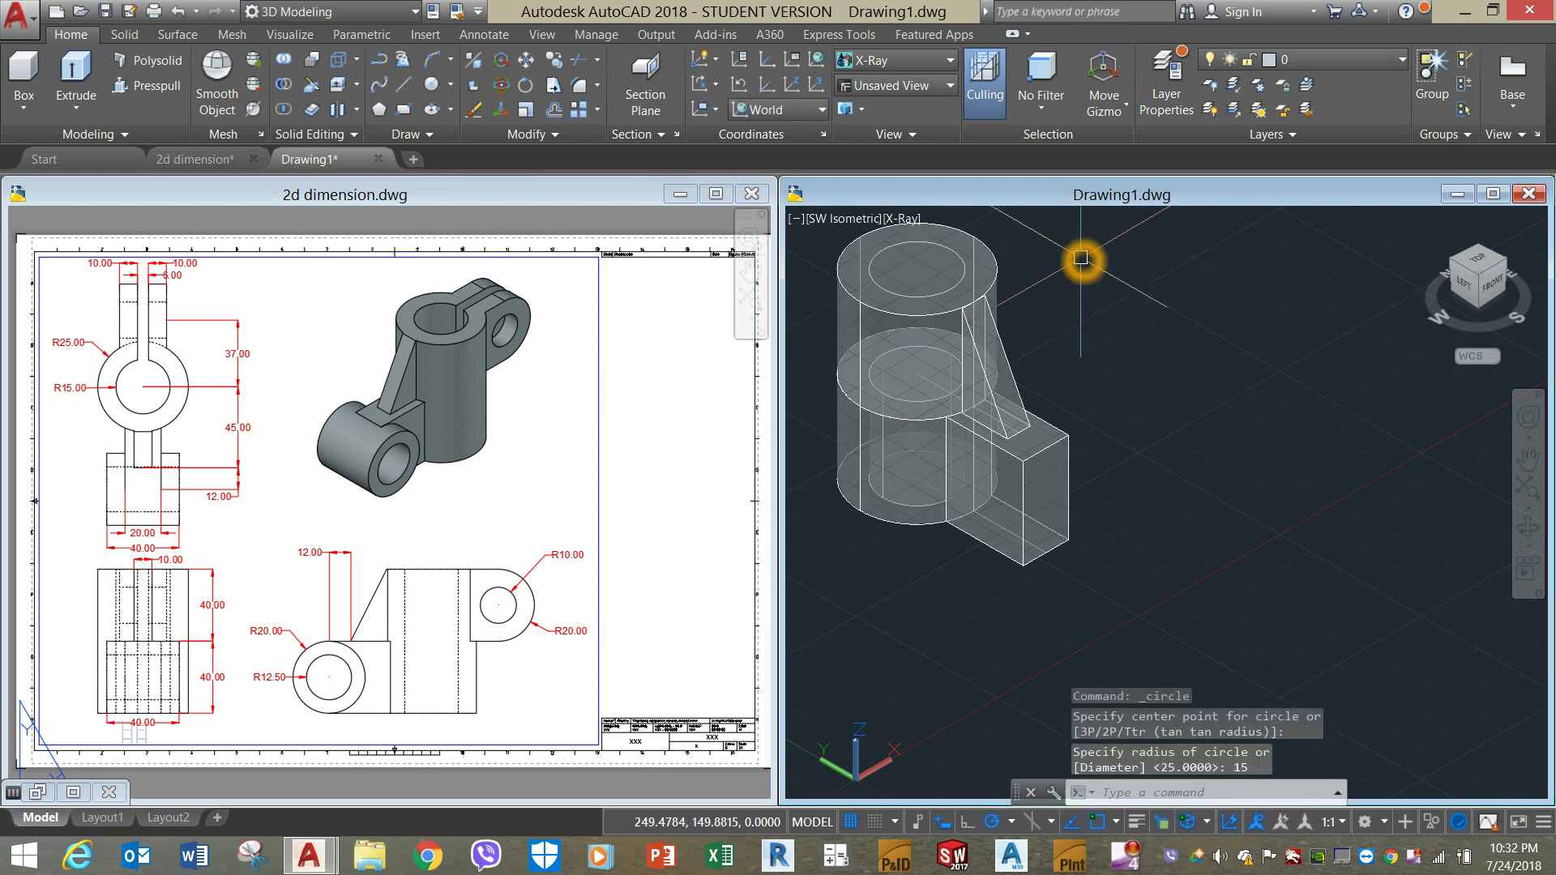
# Extrude the radius 15 circle about 121 downward, through and beyond the bottom of the hub.
pyautogui.click(961, 258)
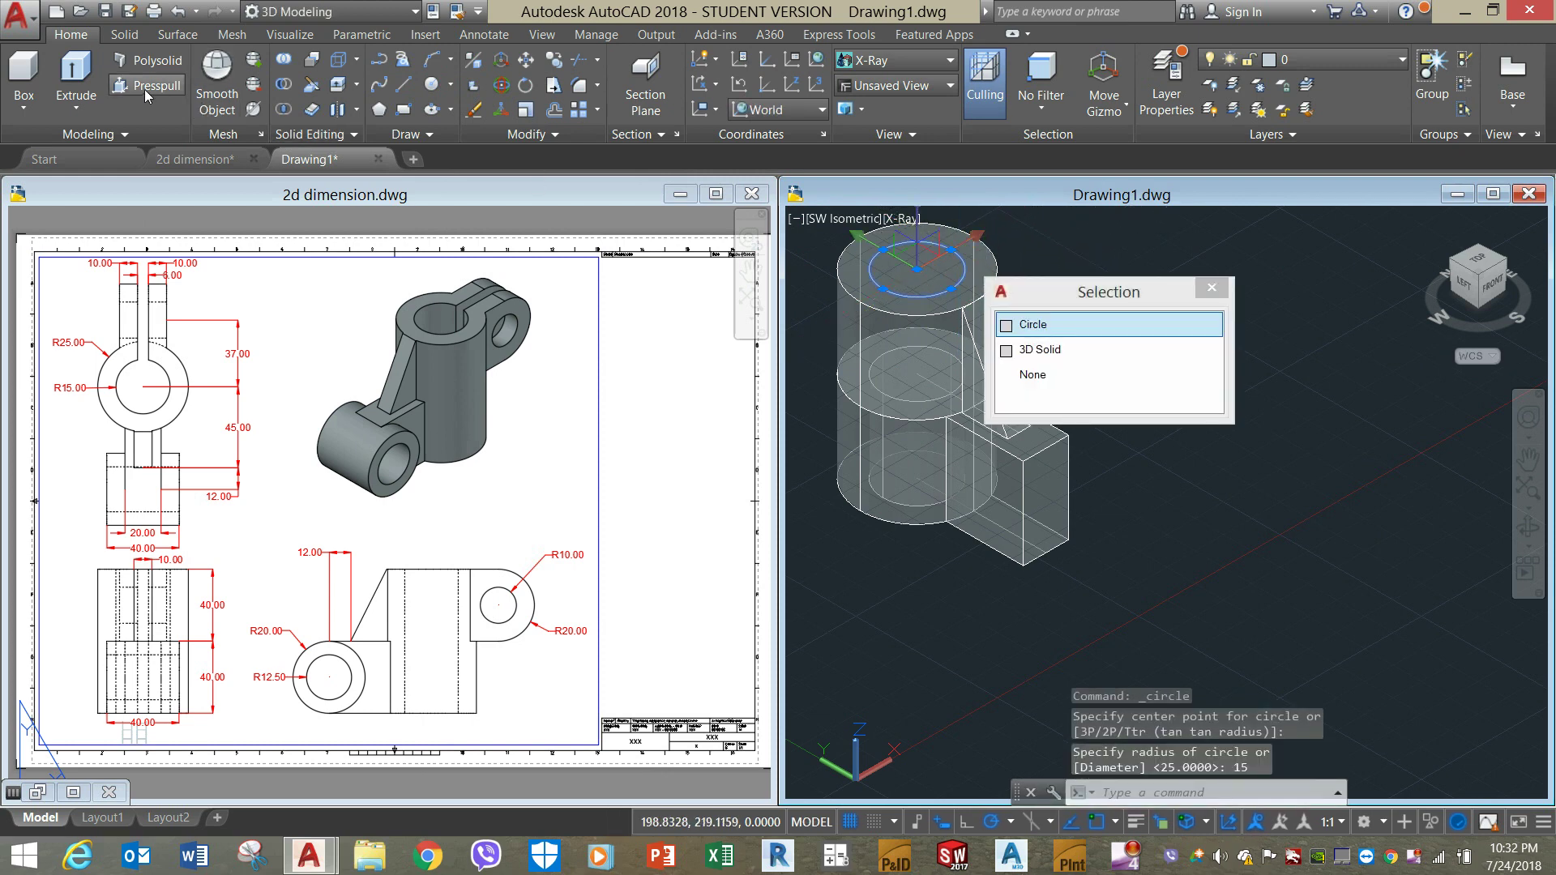
pyautogui.click(75, 77)
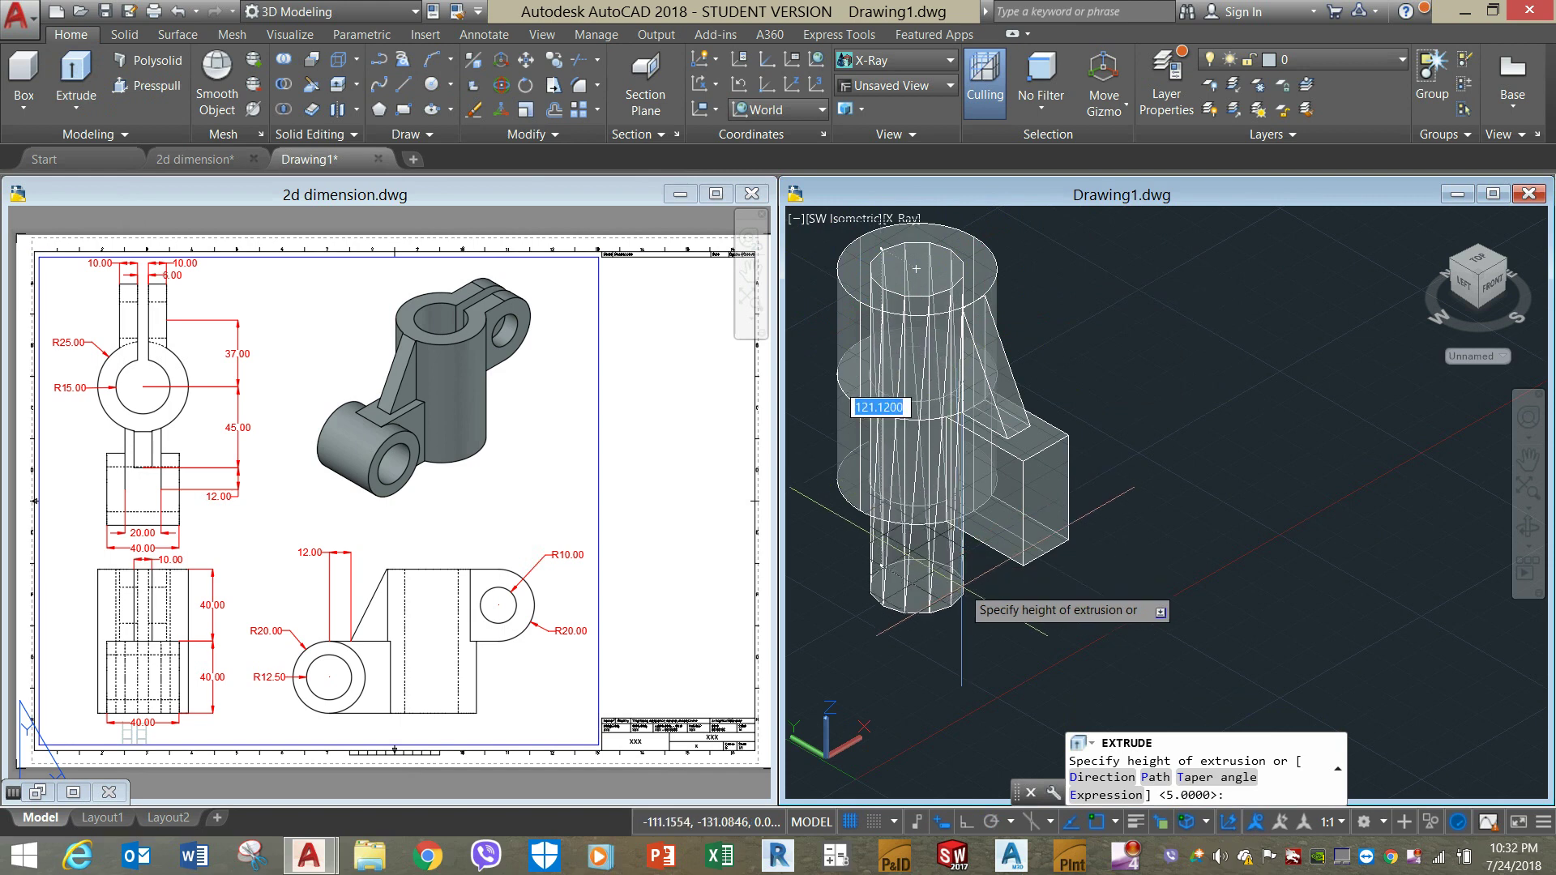
pyautogui.moveTo(1118, 351); pyautogui.dragTo(1129, 367, button='middle')
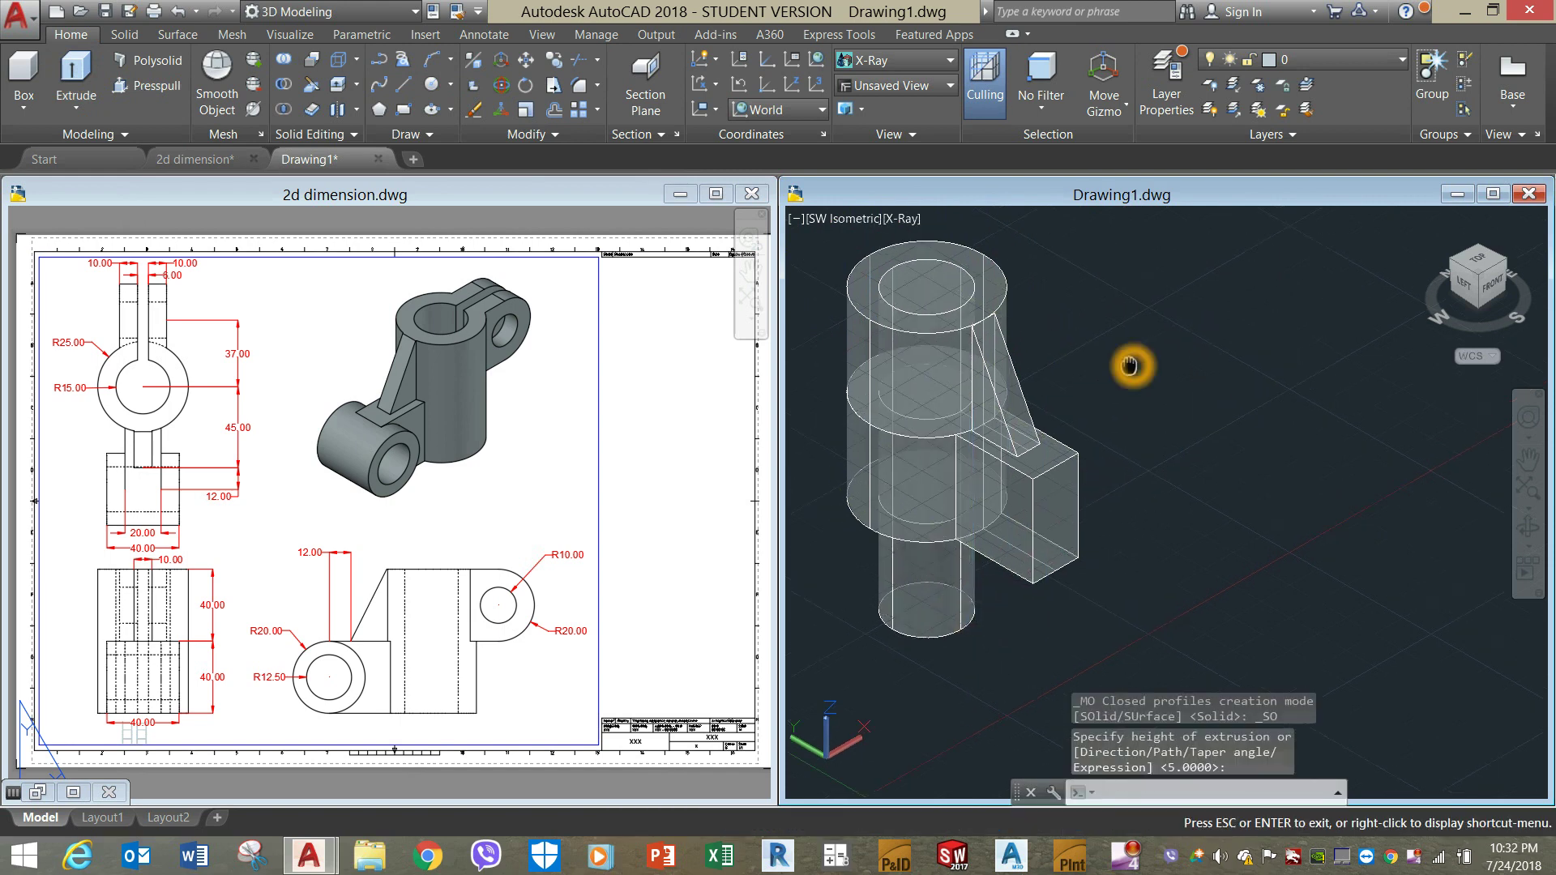
pyautogui.press('Escape')
# Subtract the long inner cylinder from the upper and lower hub cylinders.
pyautogui.scroll(-2, 1130, 361)
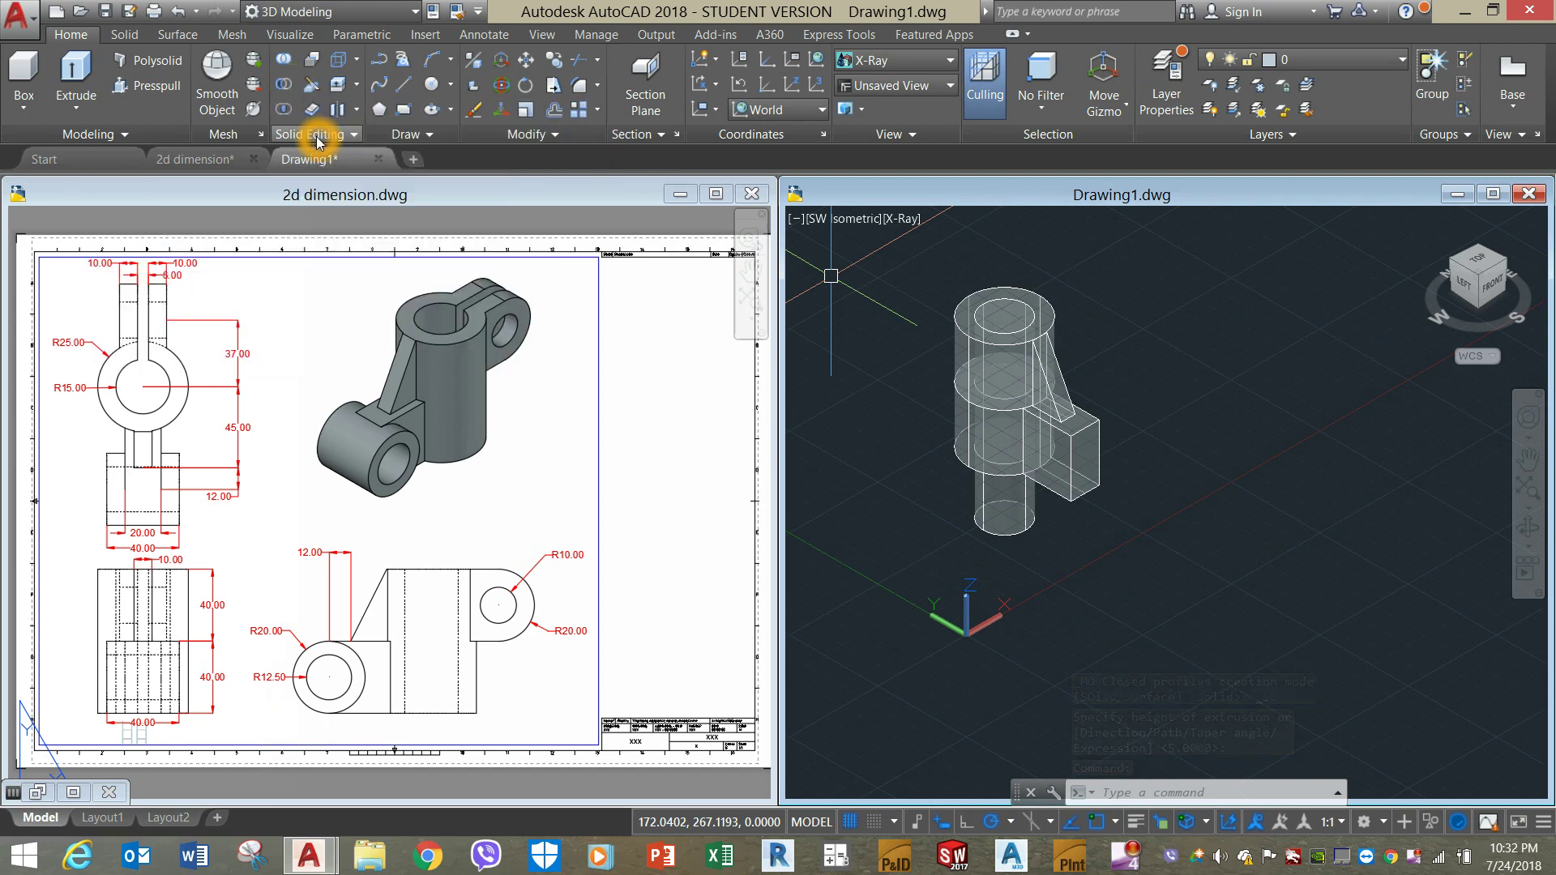
pyautogui.click(288, 95)
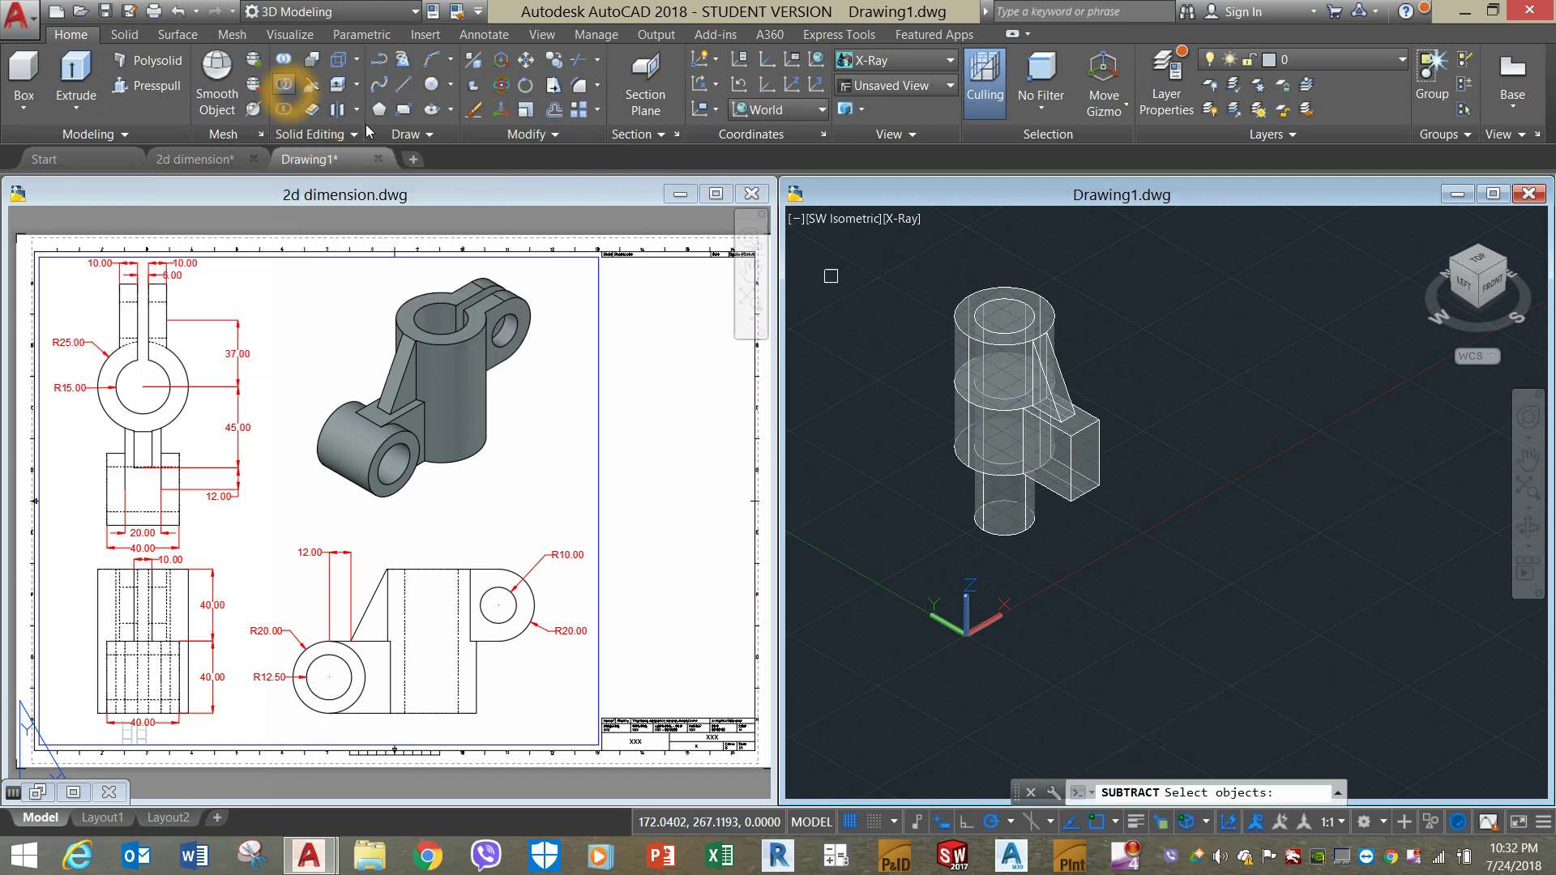
pyautogui.scroll(3, 1078, 357)
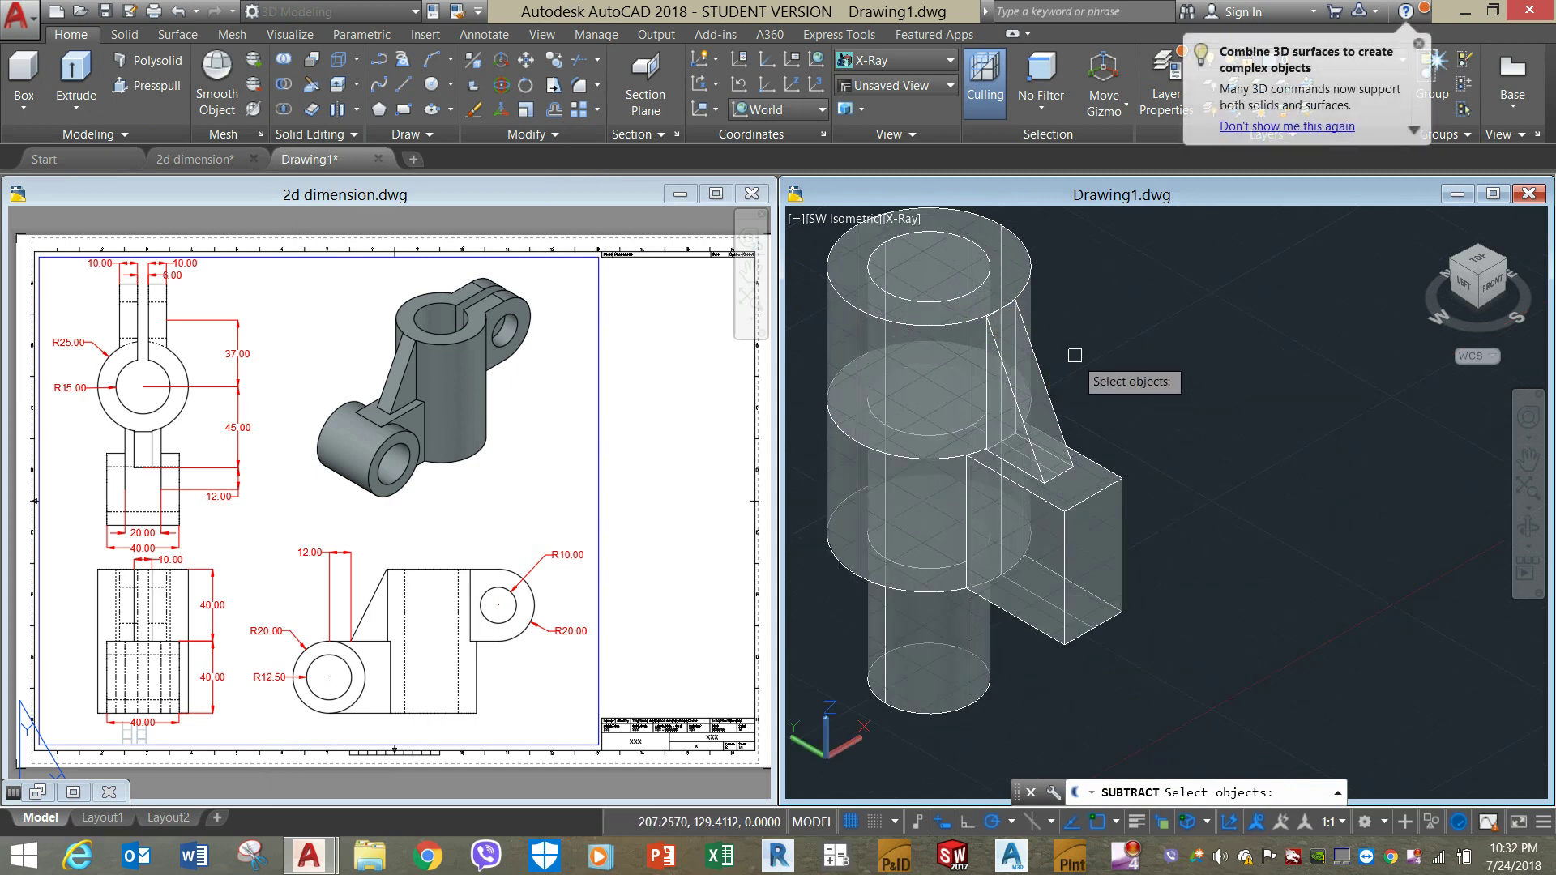
pyautogui.click(1029, 267)
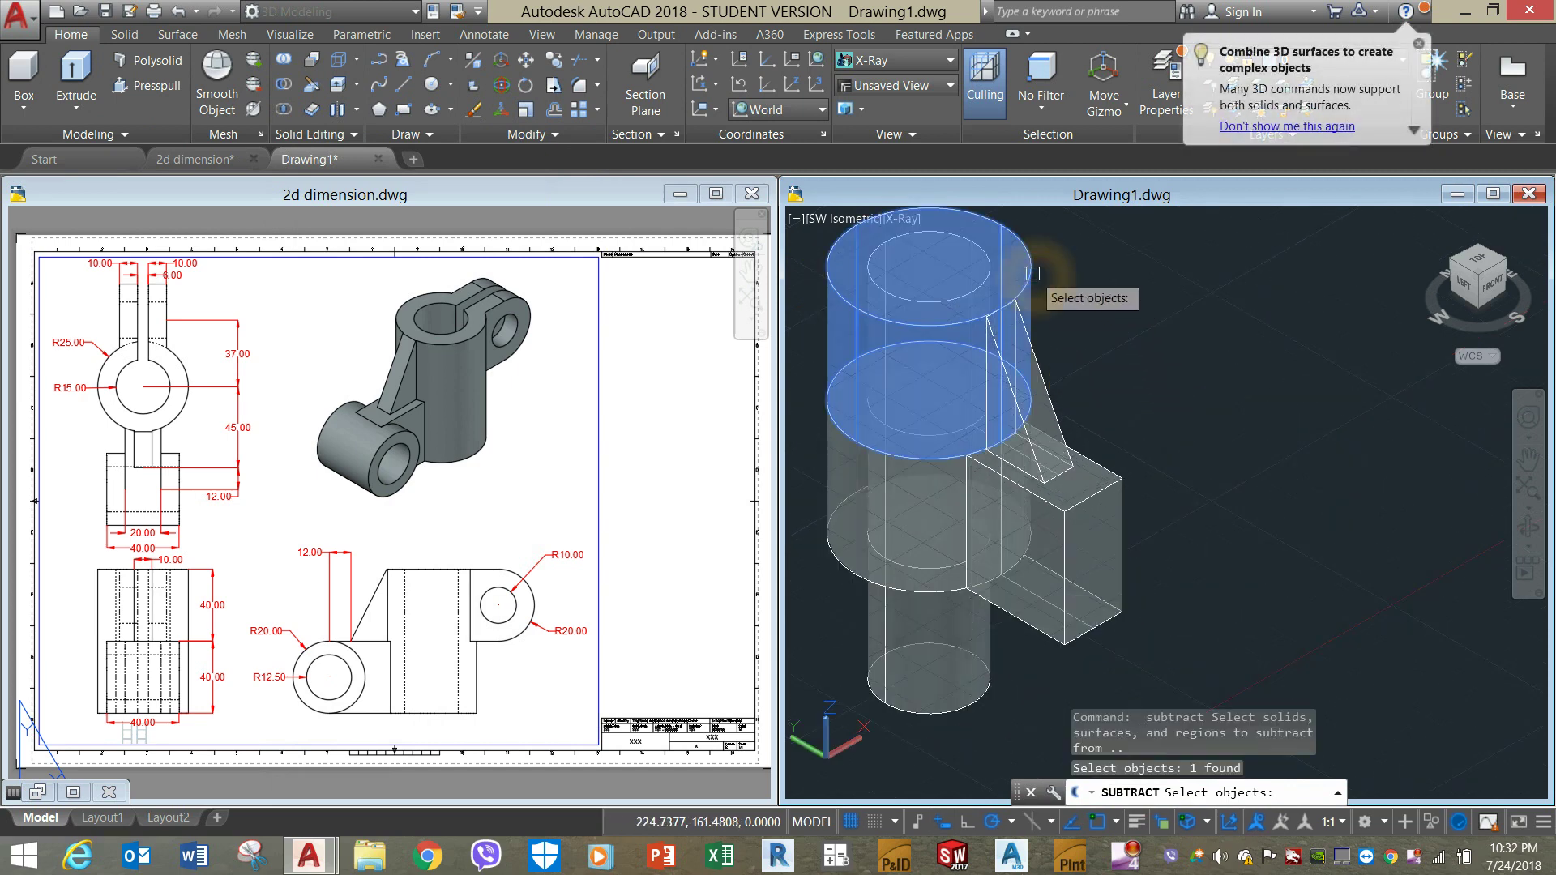
pyautogui.click(838, 554)
pyautogui.press('Return')
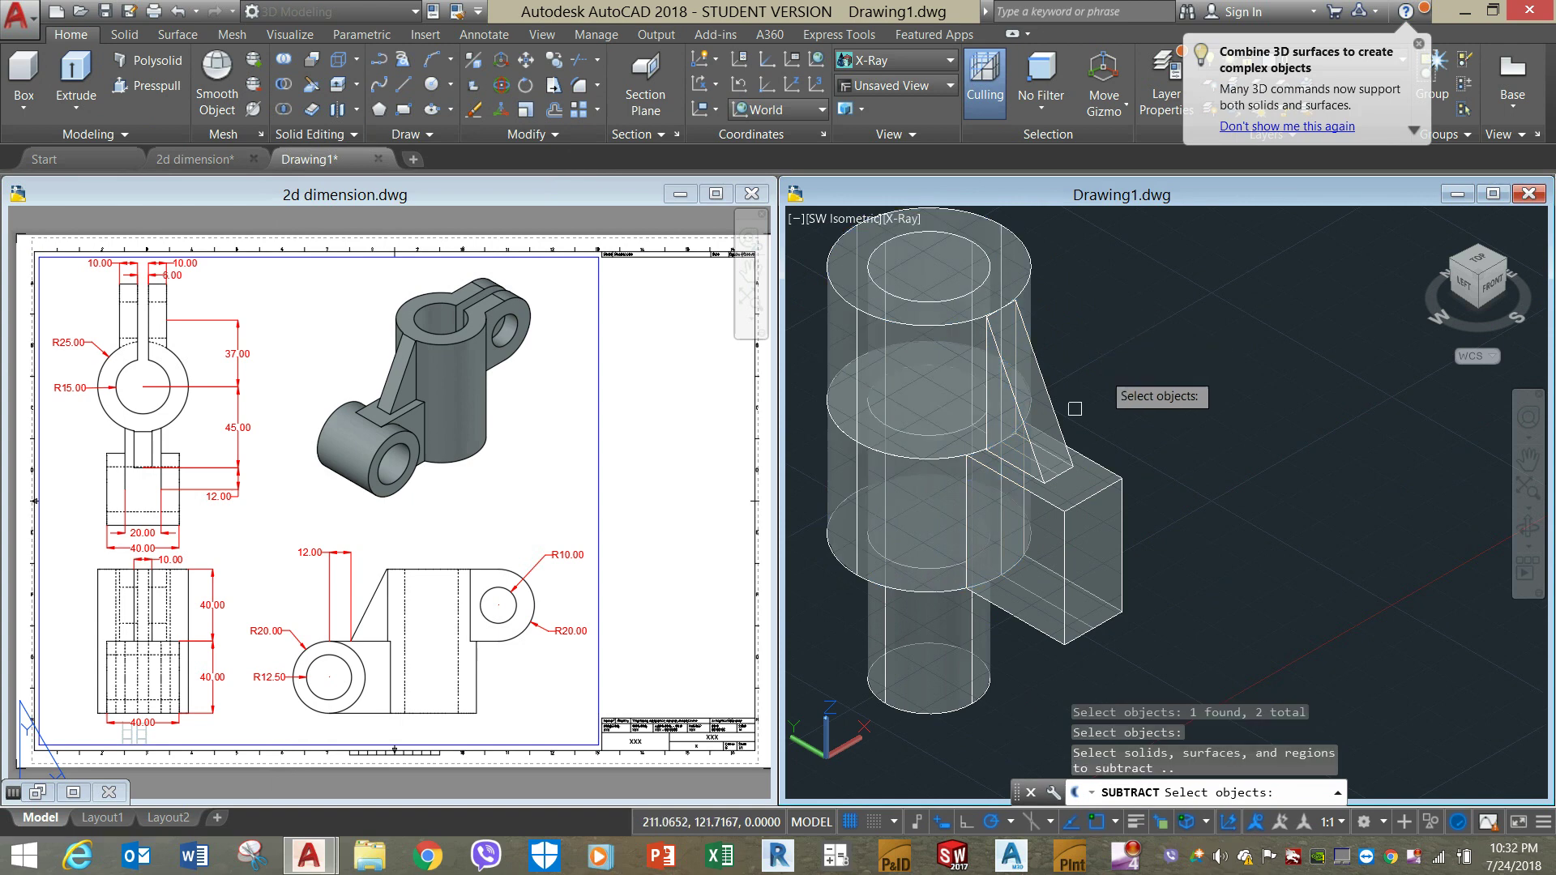
pyautogui.click(972, 652)
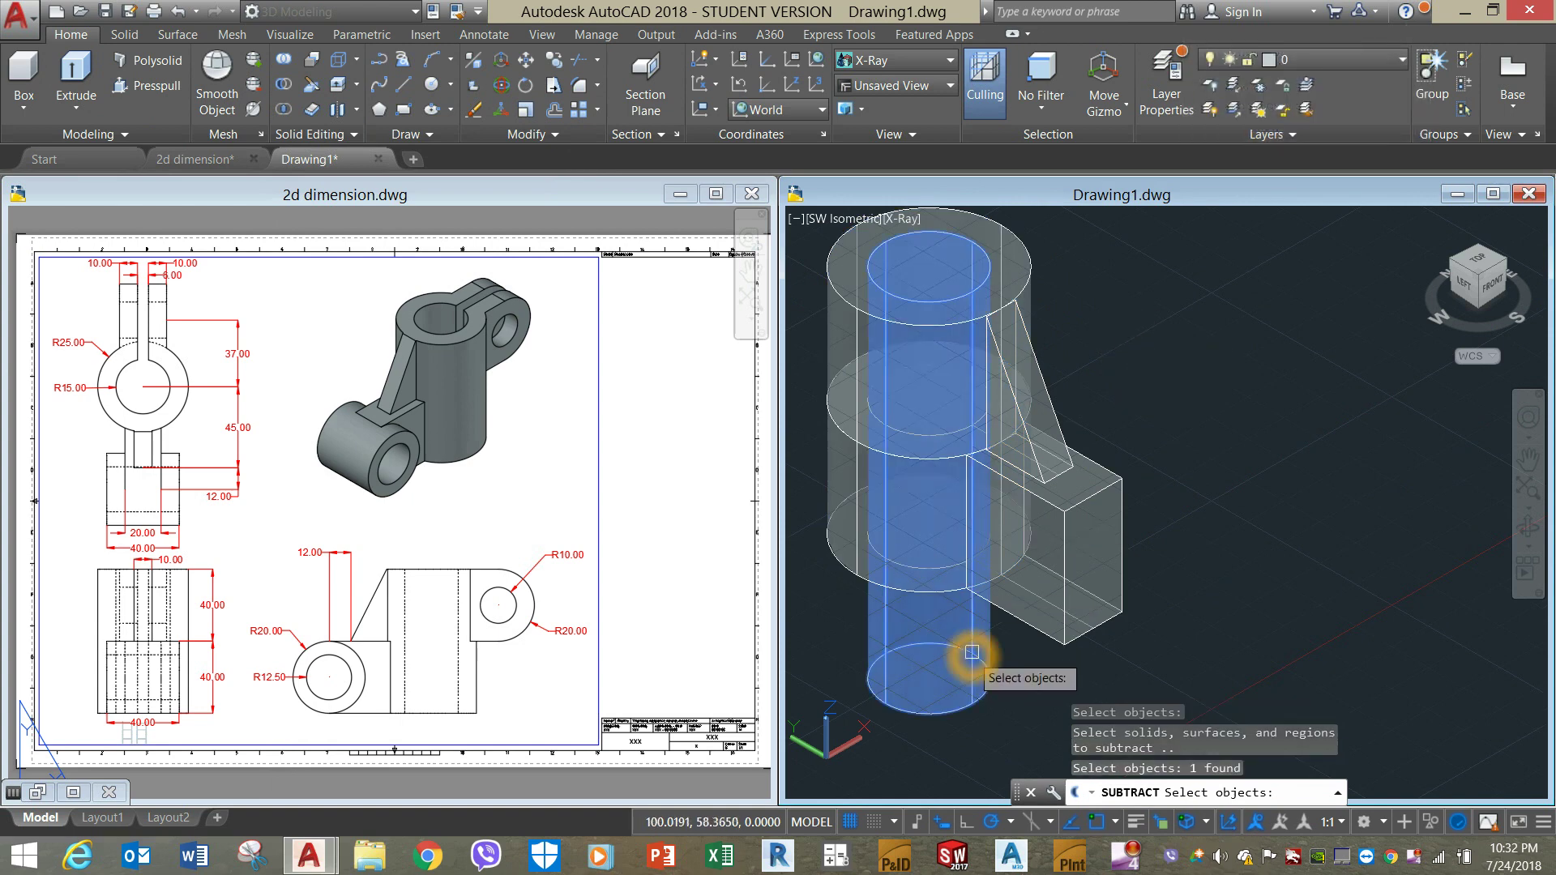
pyautogui.press('Return')
# Subtract the remaining inner cylinder in the lower half from the hub to open the bore.
pyautogui.keyDown('shift'); pyautogui.moveTo(1159, 382); pyautogui.dragTo(1198, 269, button='middle'); pyautogui.keyUp('shift')
pyautogui.click(285, 86)
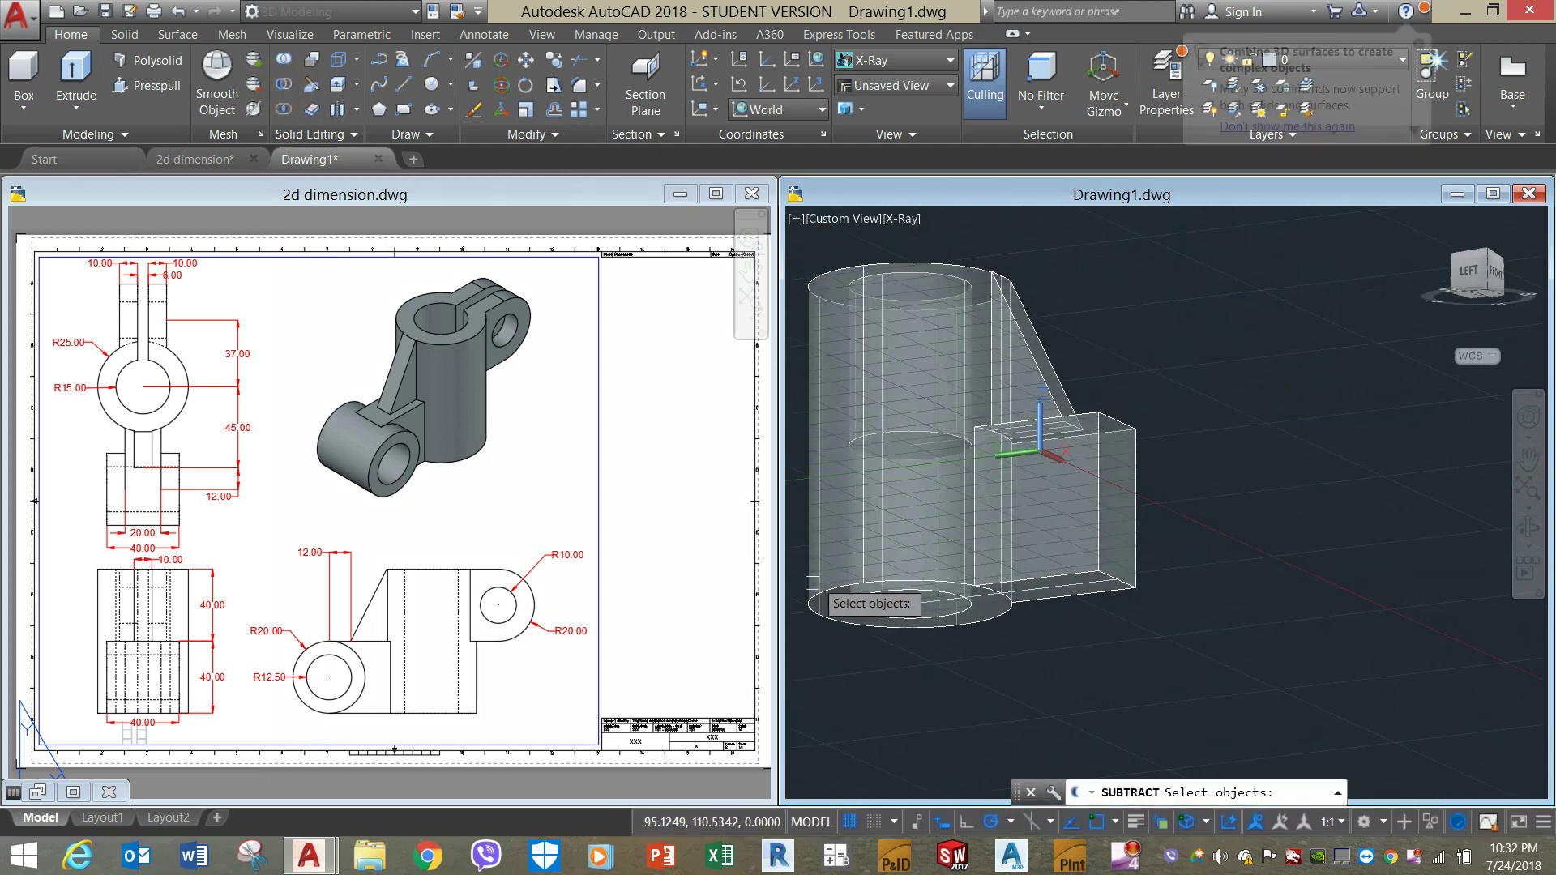
pyautogui.click(806, 606)
pyautogui.press('Return')
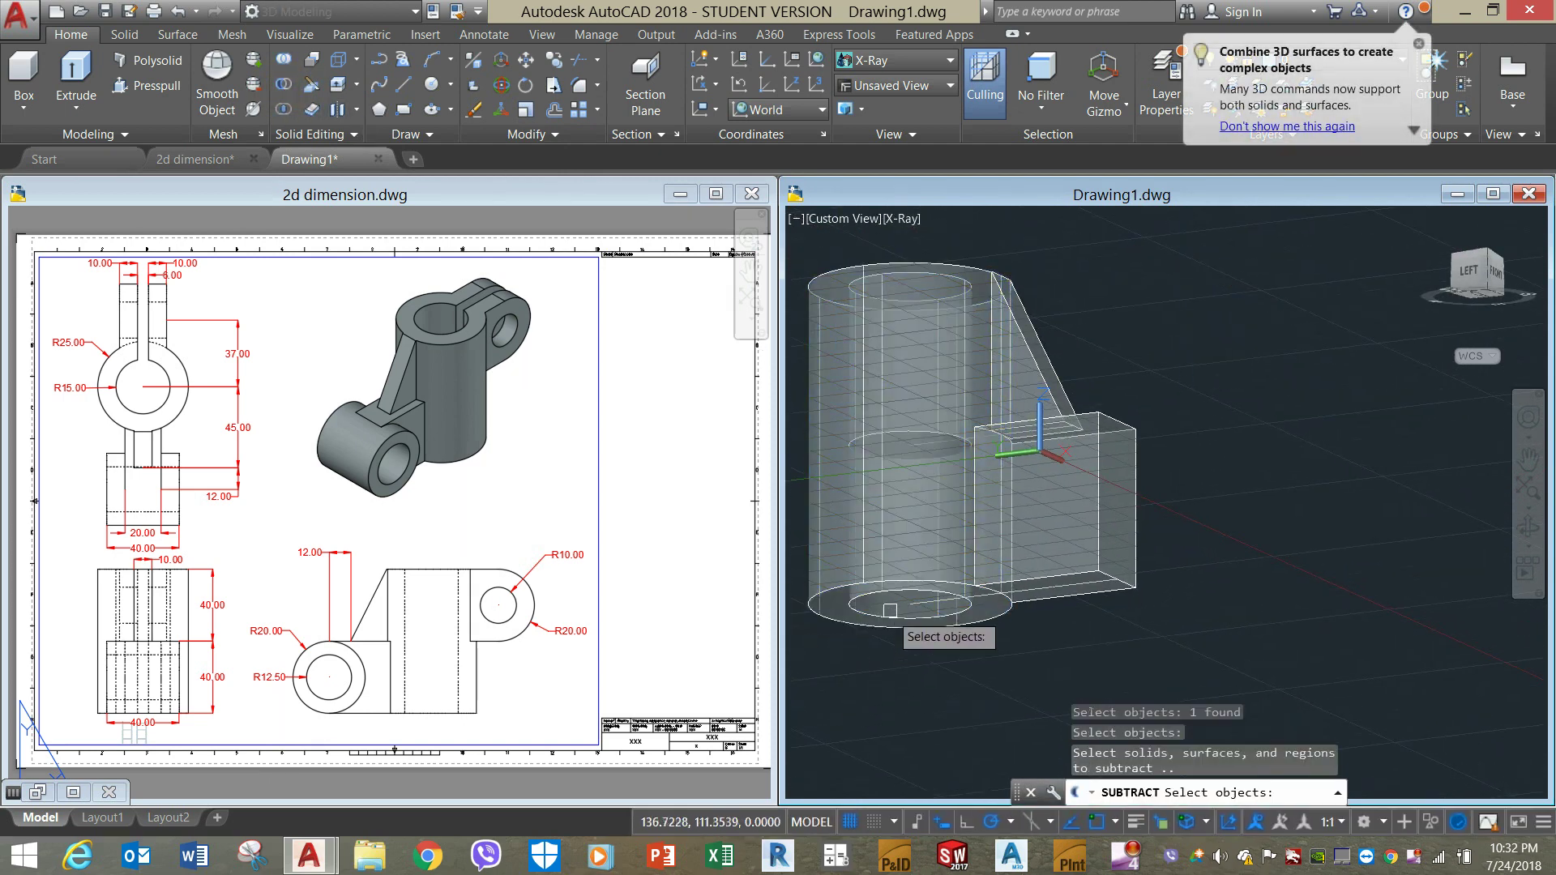
pyautogui.click(908, 617)
pyautogui.press('Return')
pyautogui.press('Return')
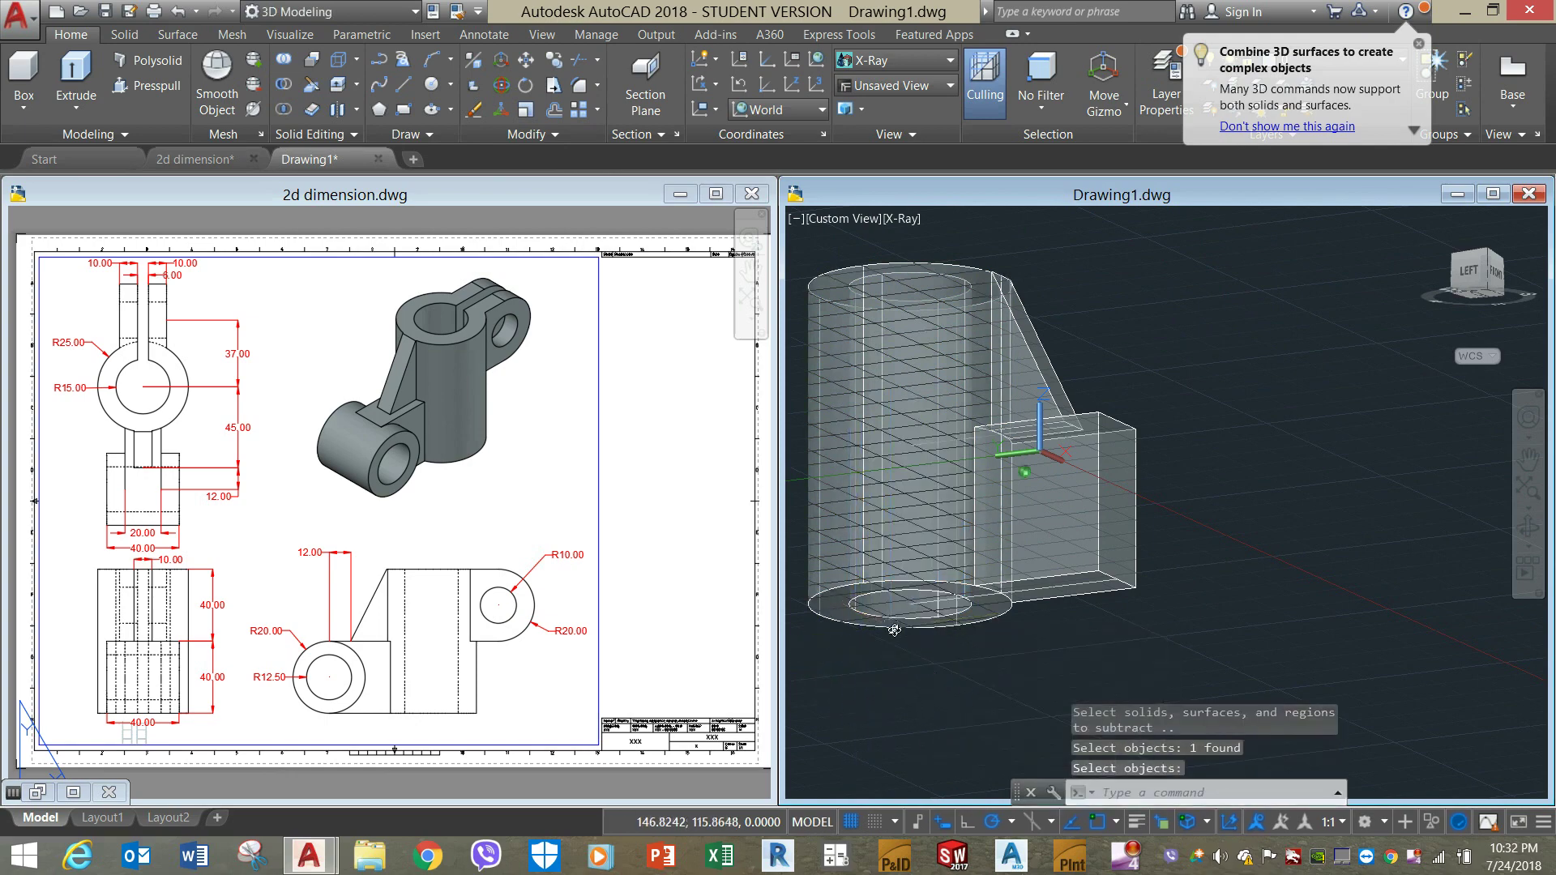
# Draw a circle of radius 20 on the block's side face, centred on the midpoint of its outer vertical edge.
pyautogui.keyDown('shift'); pyautogui.moveTo(895, 631); pyautogui.dragTo(985, 394, button='middle'); pyautogui.keyUp('shift')
pyautogui.scroll(-3, 959, 509)
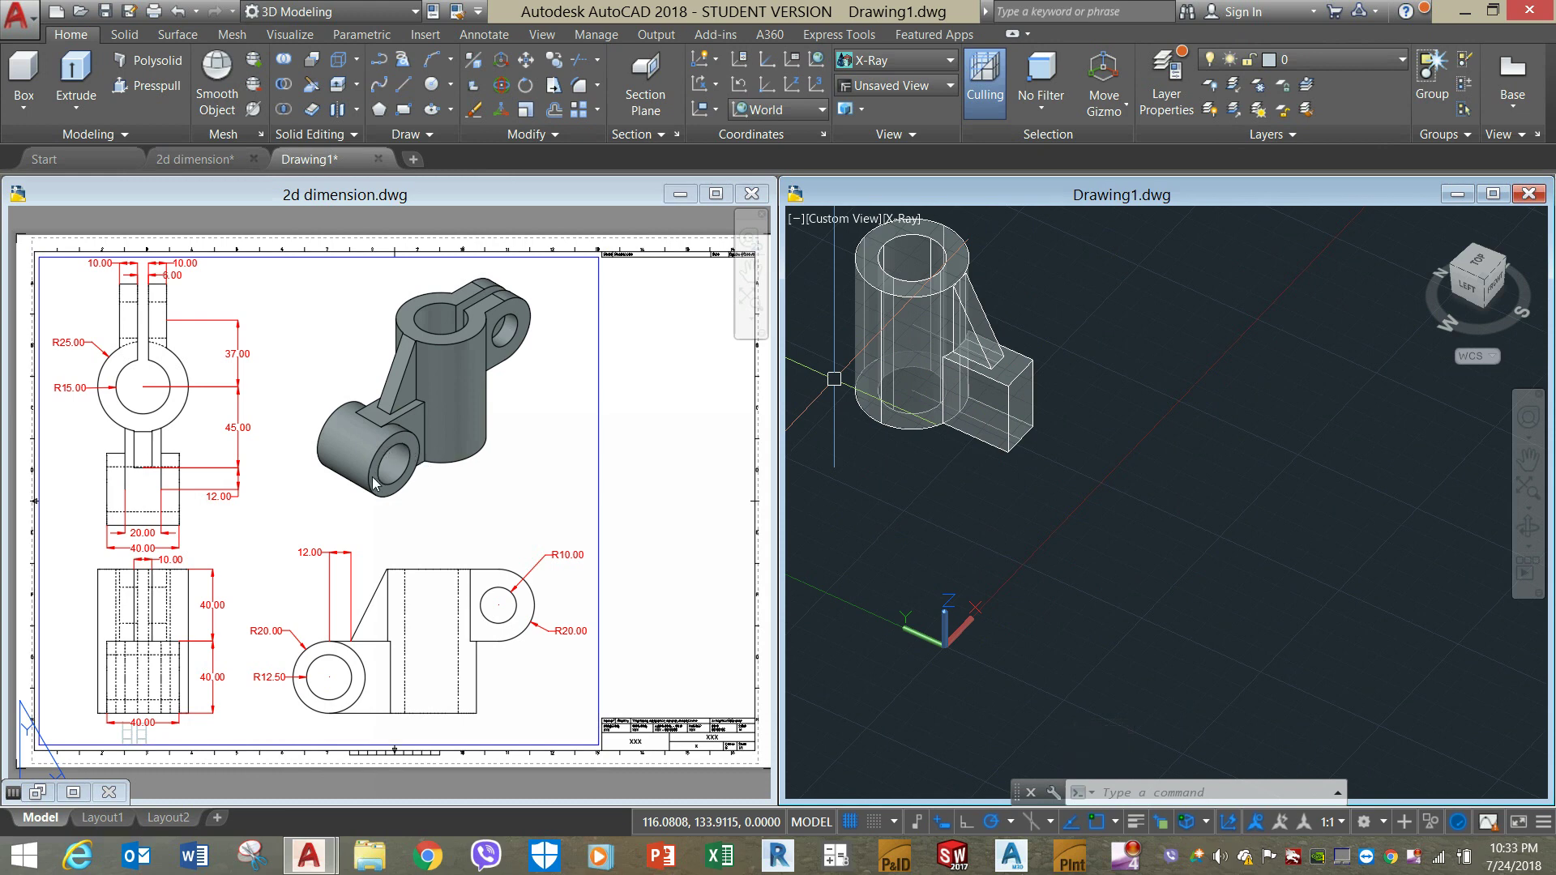
pyautogui.click(1029, 556)
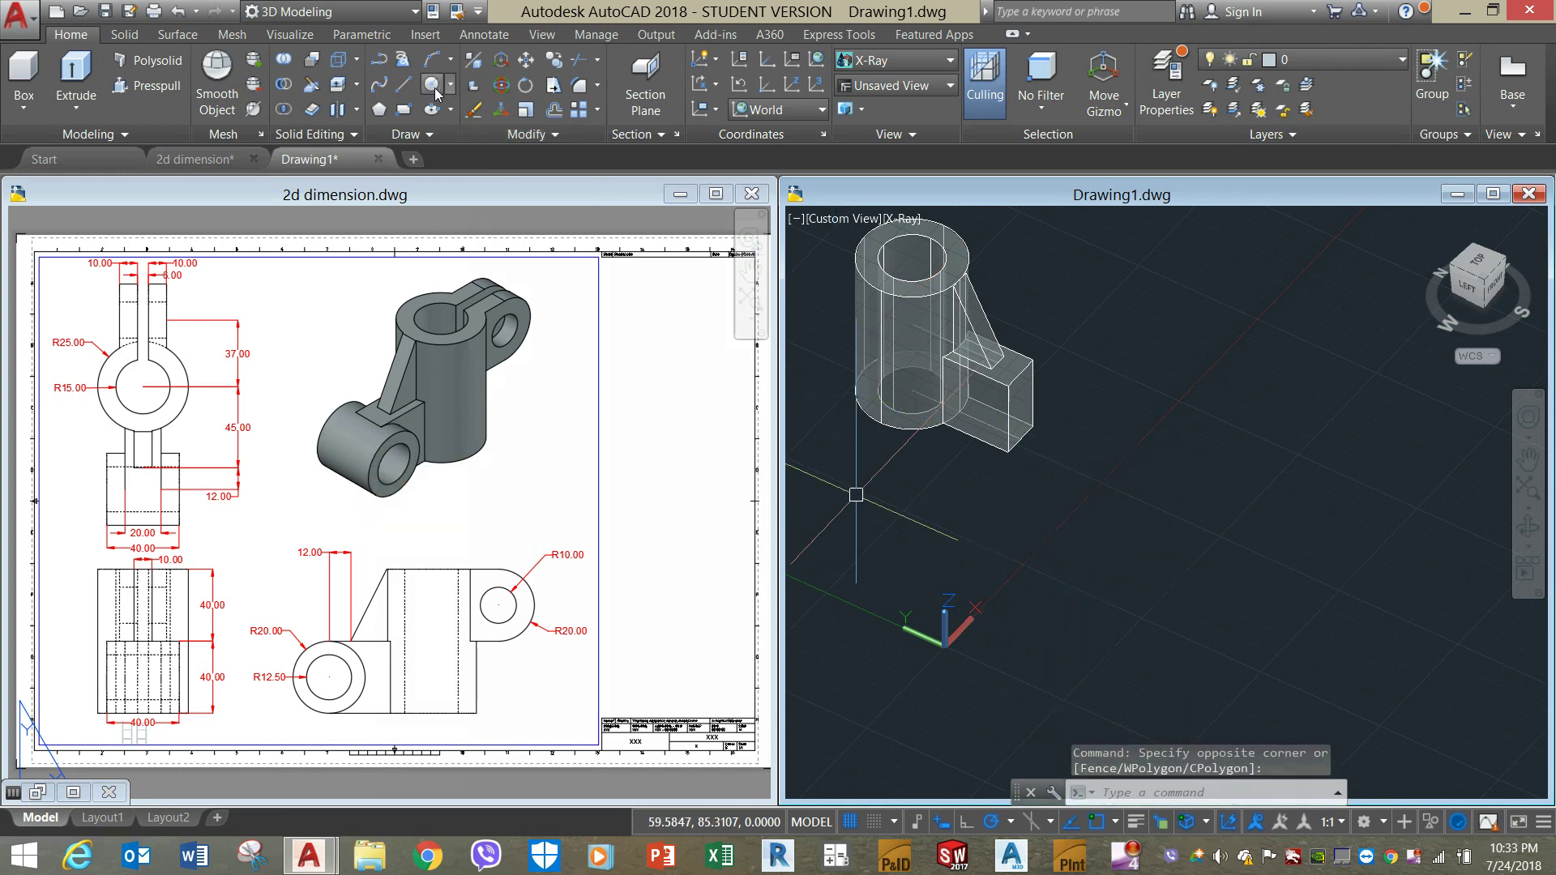
pyautogui.click(435, 87)
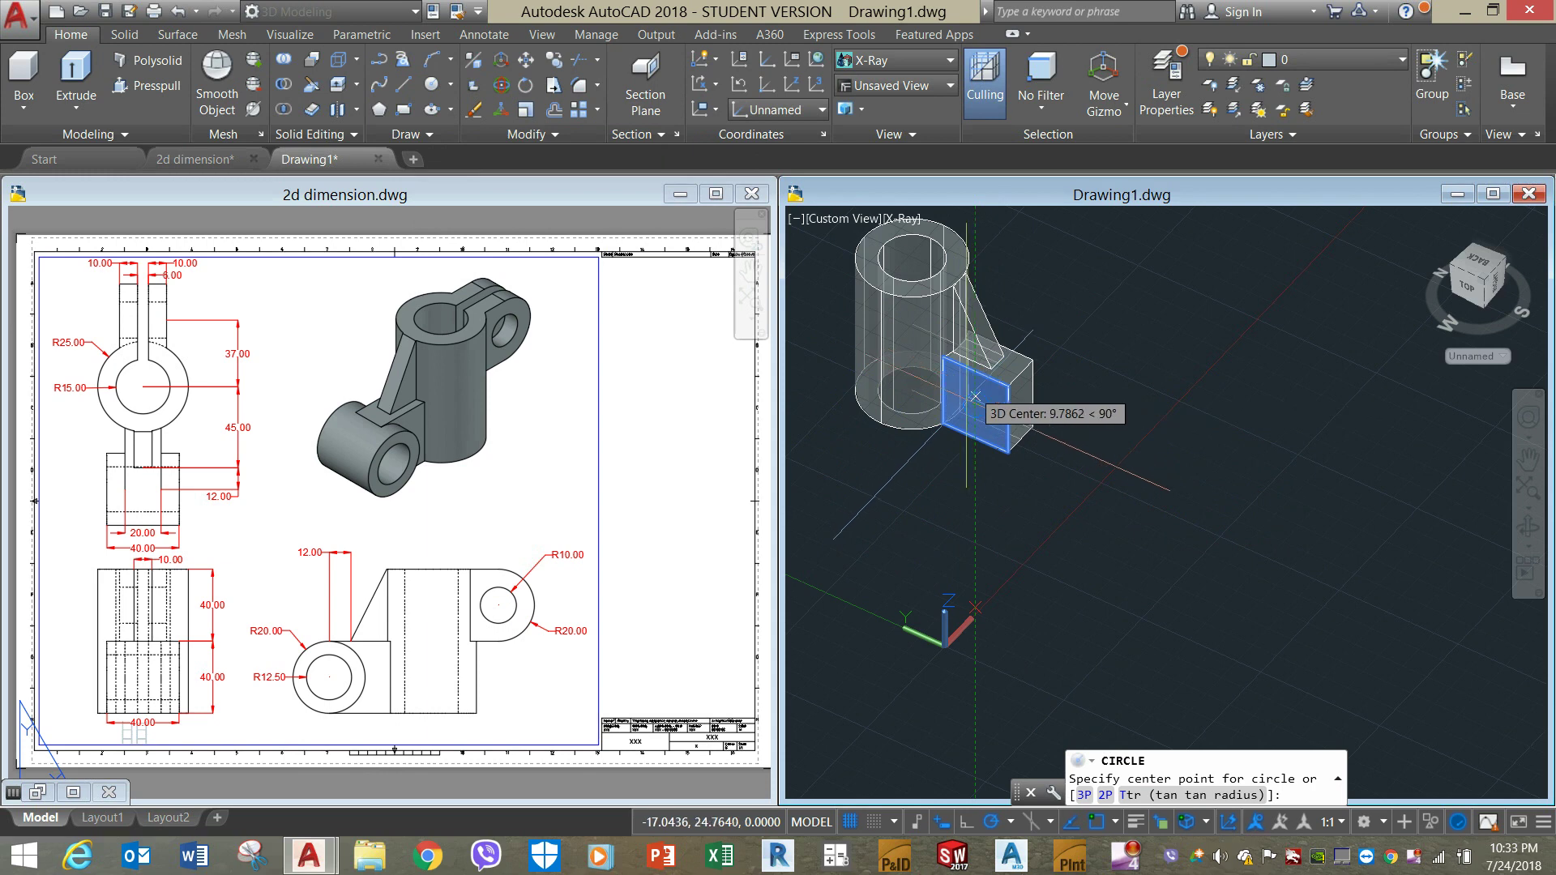
pyautogui.click(946, 492)
pyautogui.keyDown('shift'); pyautogui.moveTo(960, 462); pyautogui.dragTo(1028, 511, button='middle'); pyautogui.keyUp('shift')
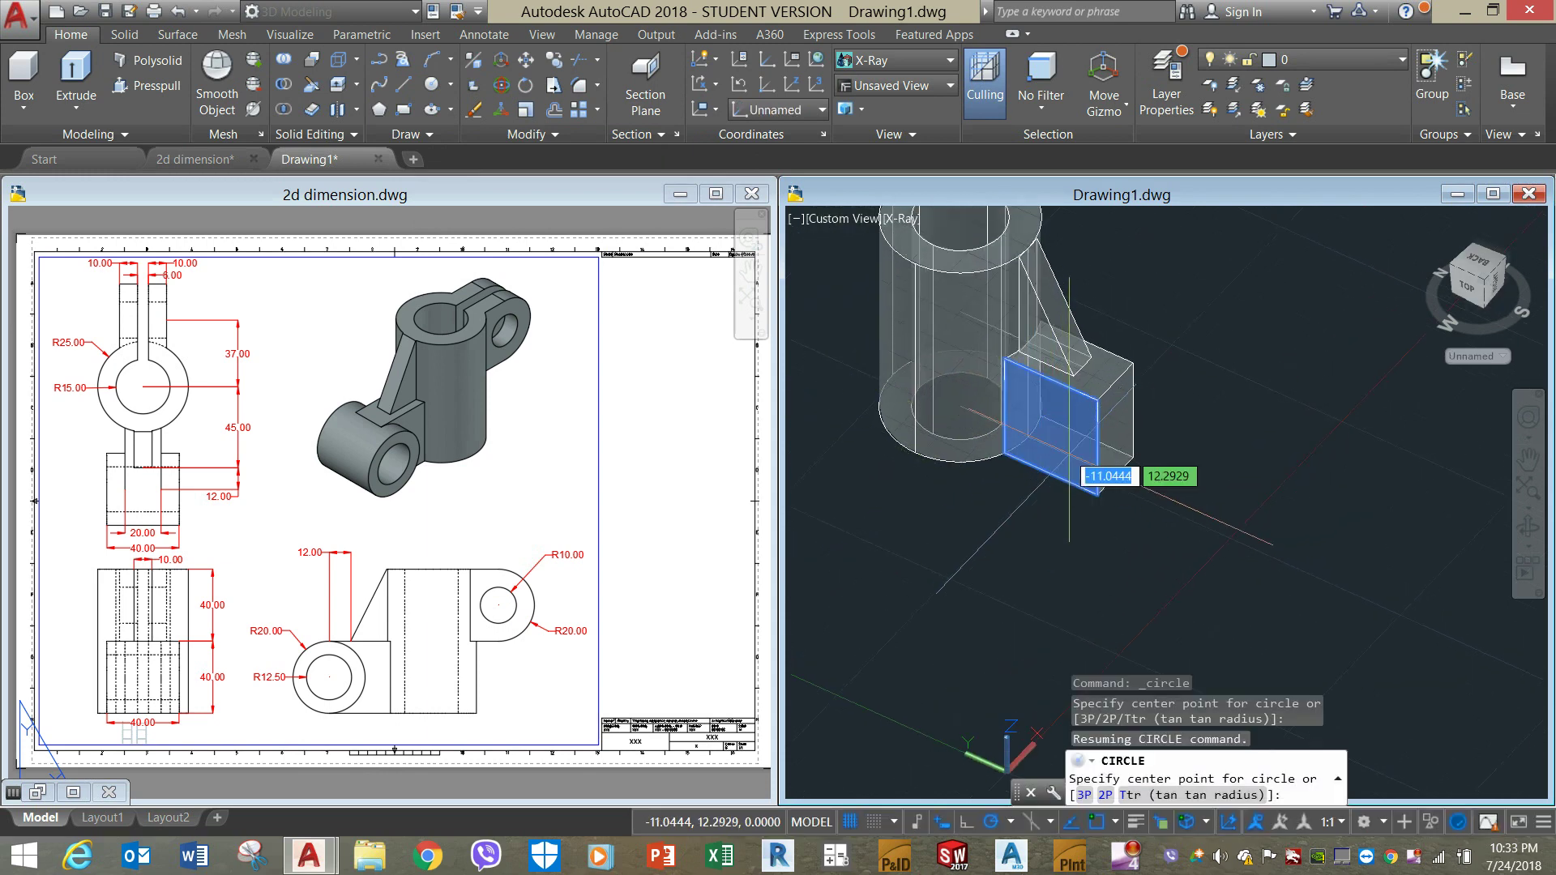
pyautogui.click(1237, 824)
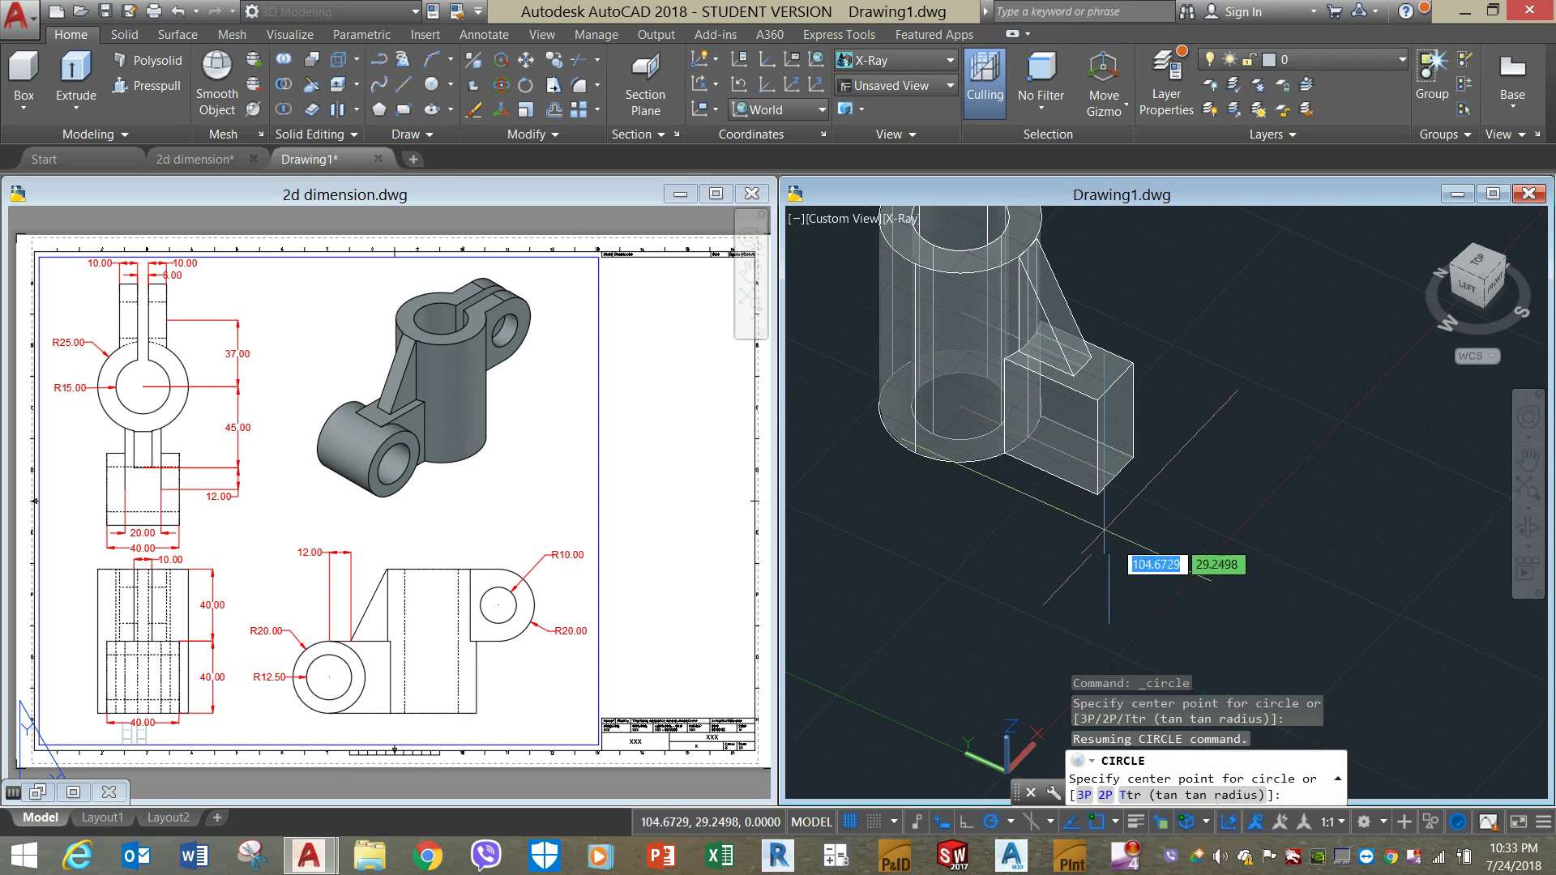
pyautogui.click(1026, 754)
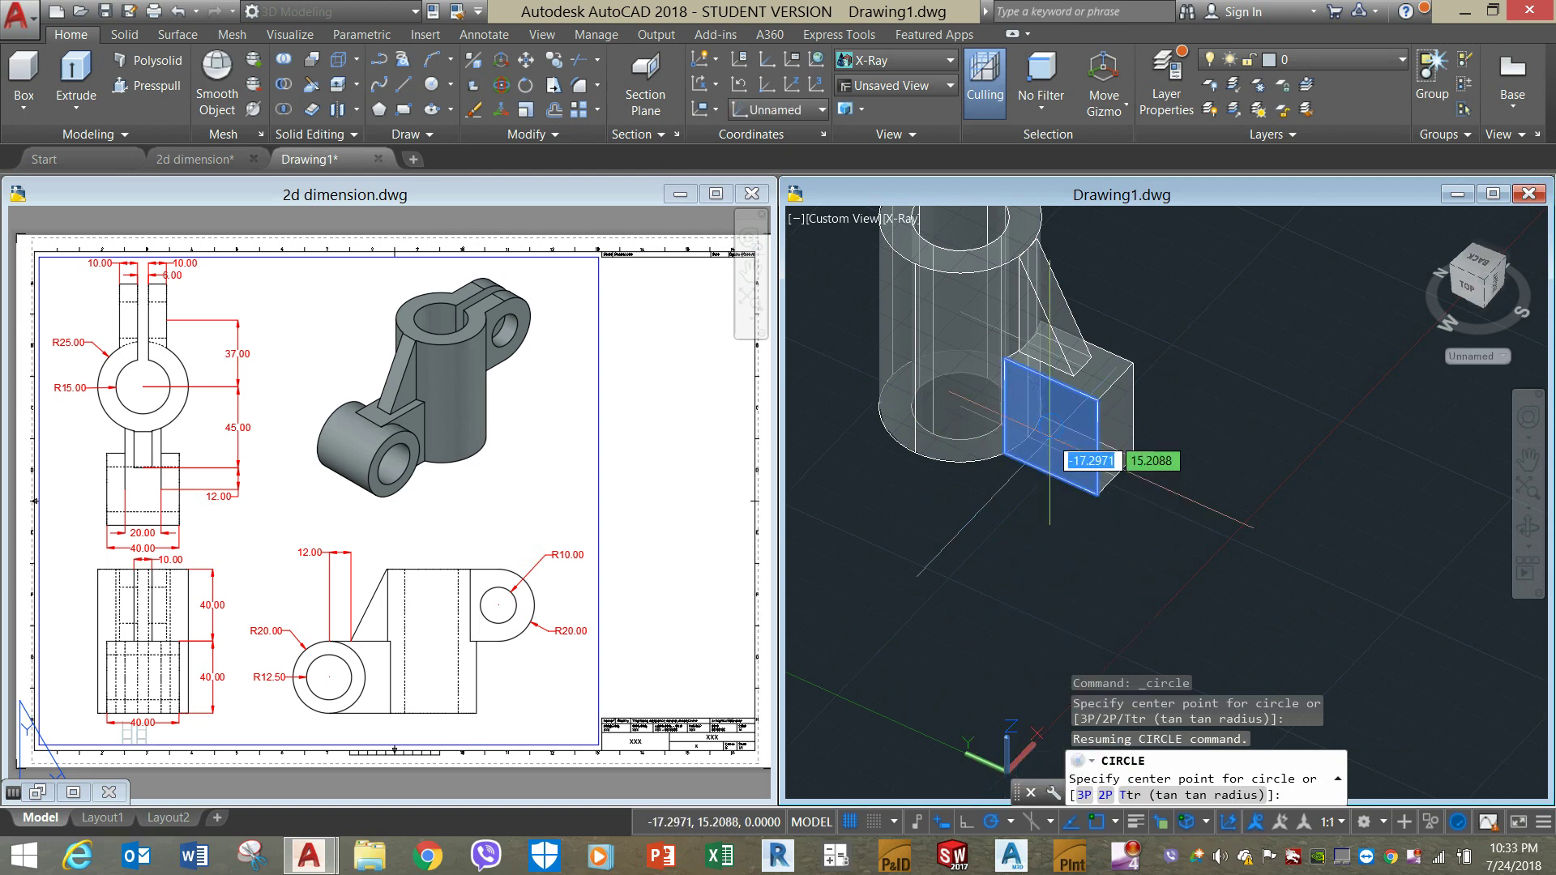
pyautogui.click(1071, 488)
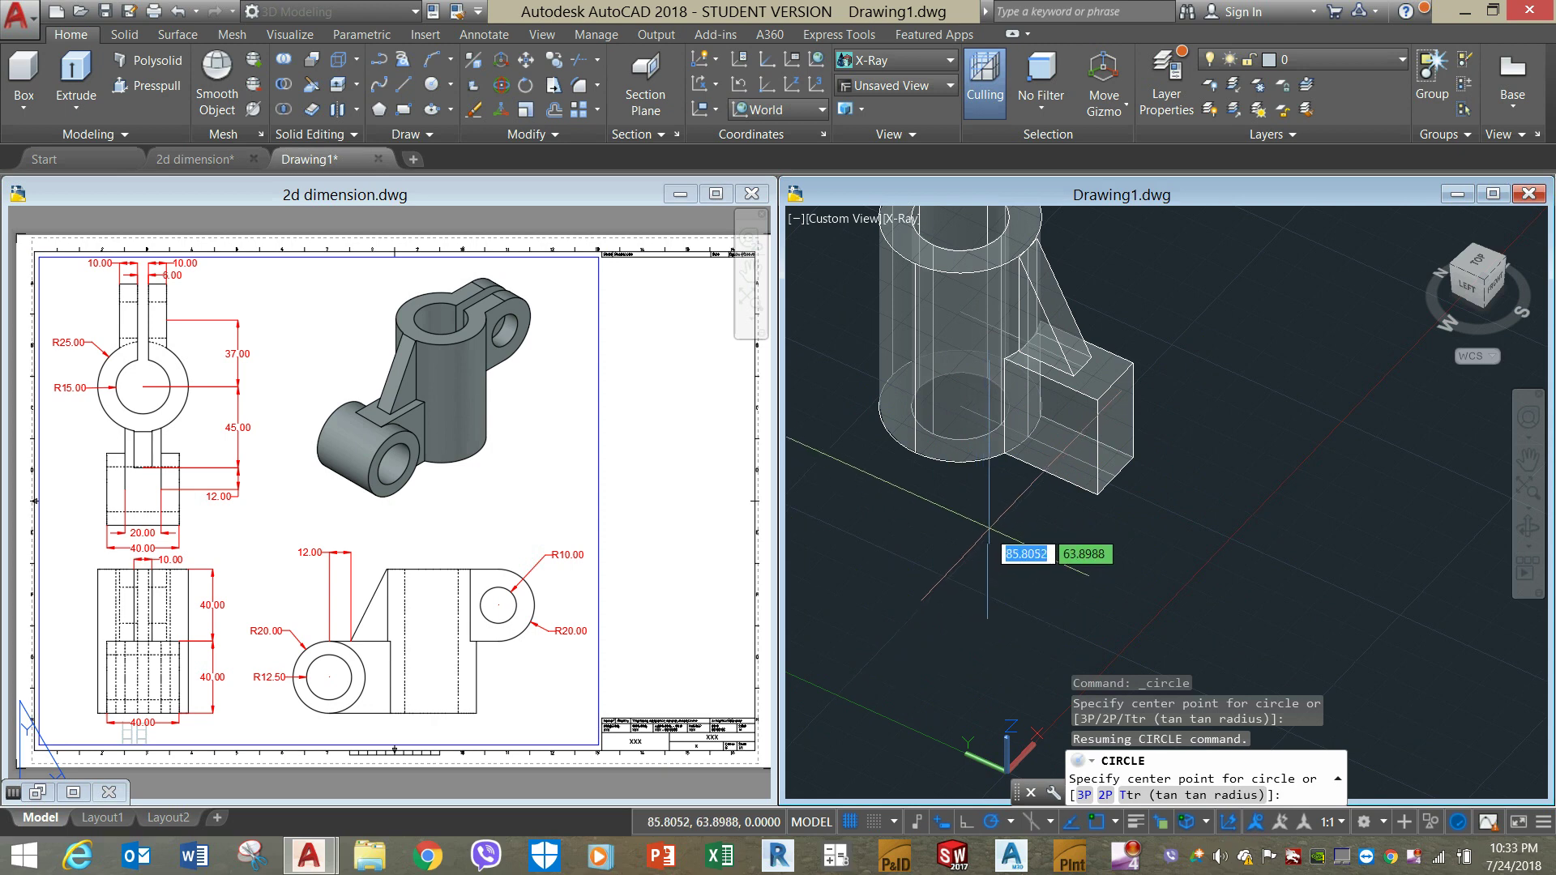
pyautogui.click(1057, 429)
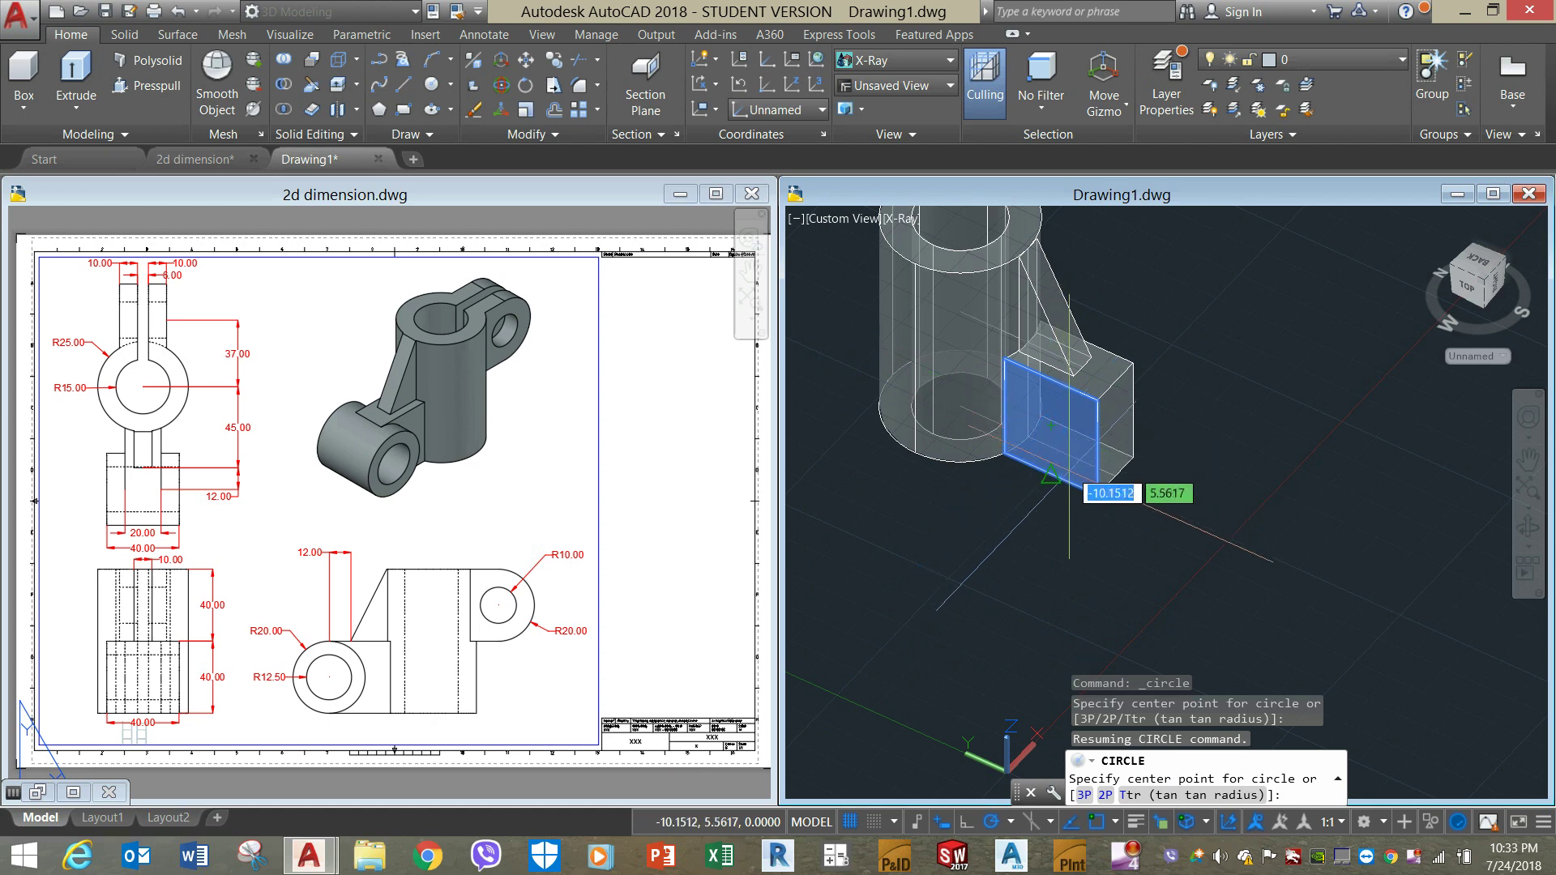
pyautogui.click(1097, 441)
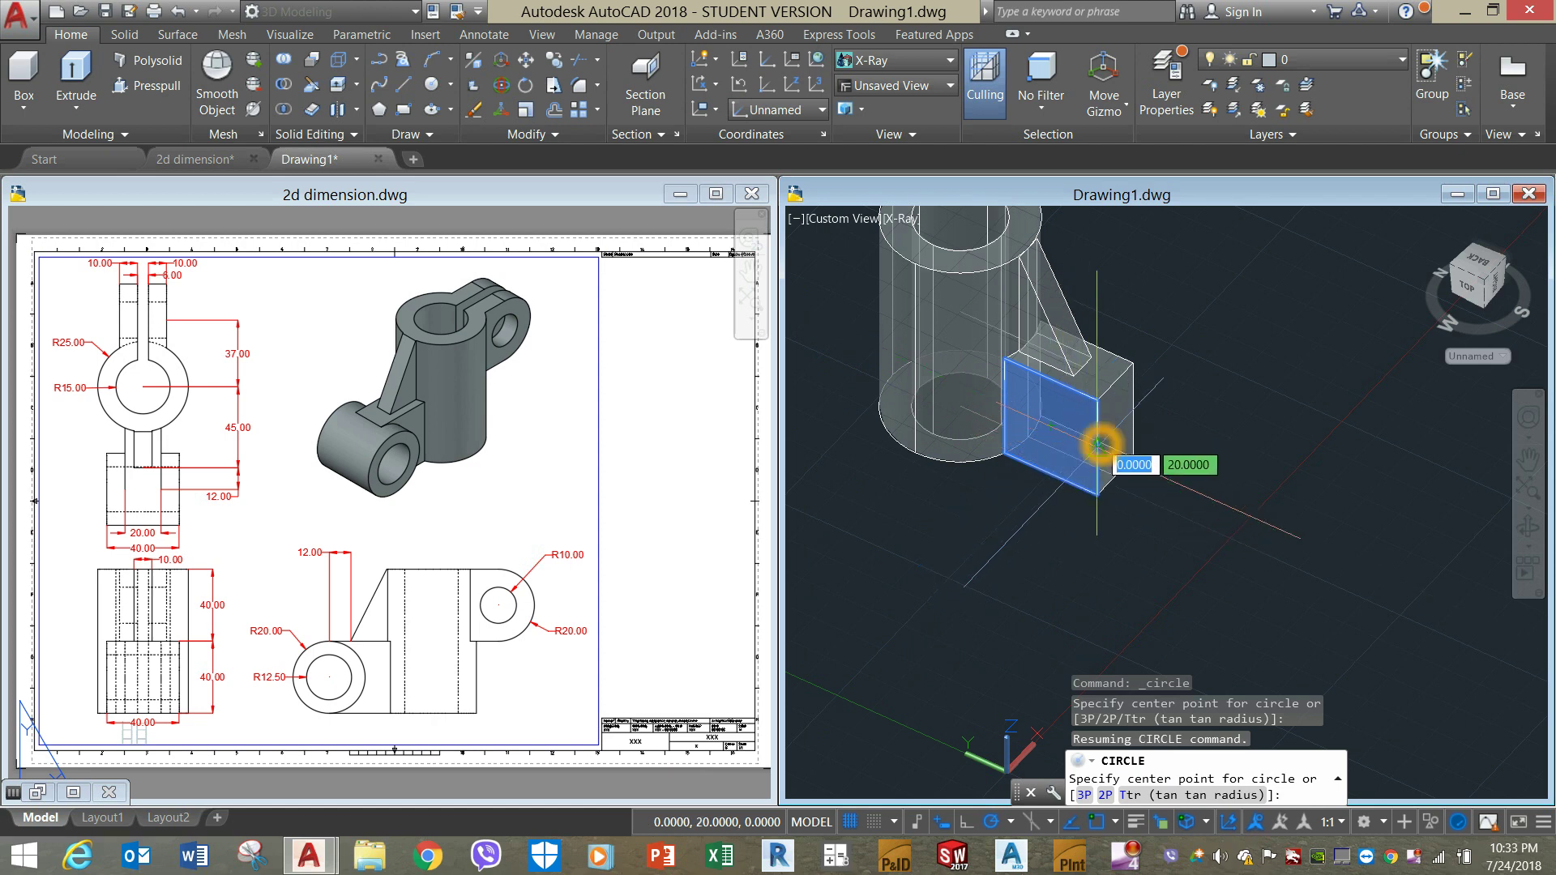
pyautogui.click(1100, 401)
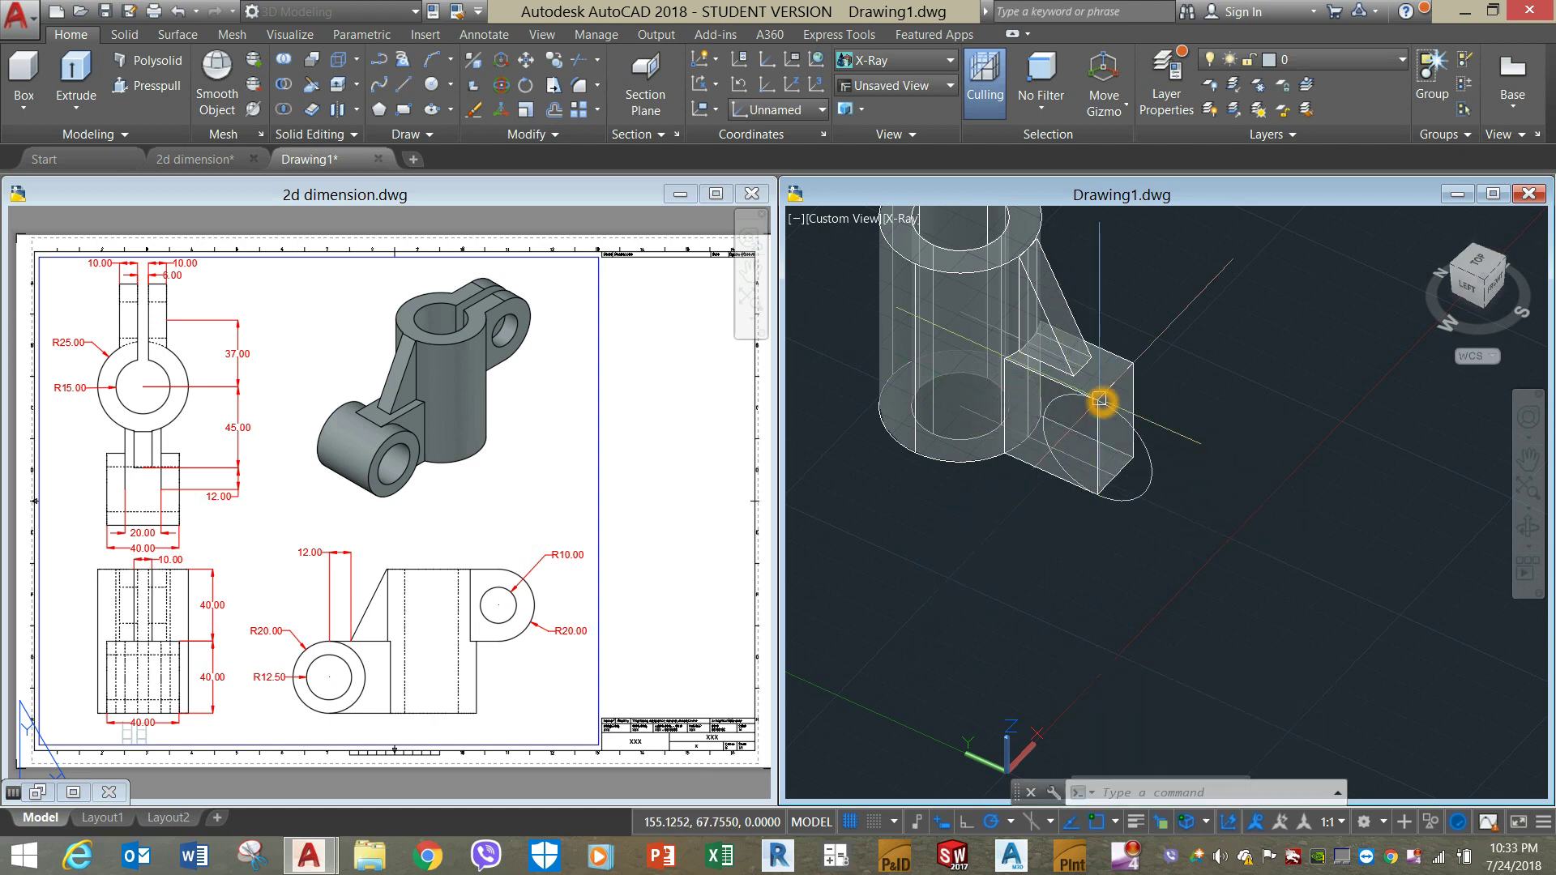
# Extrude the radius 20 circle through the block's thickness to its opposite side face.
pyautogui.click(1145, 439)
pyautogui.click(1142, 442)
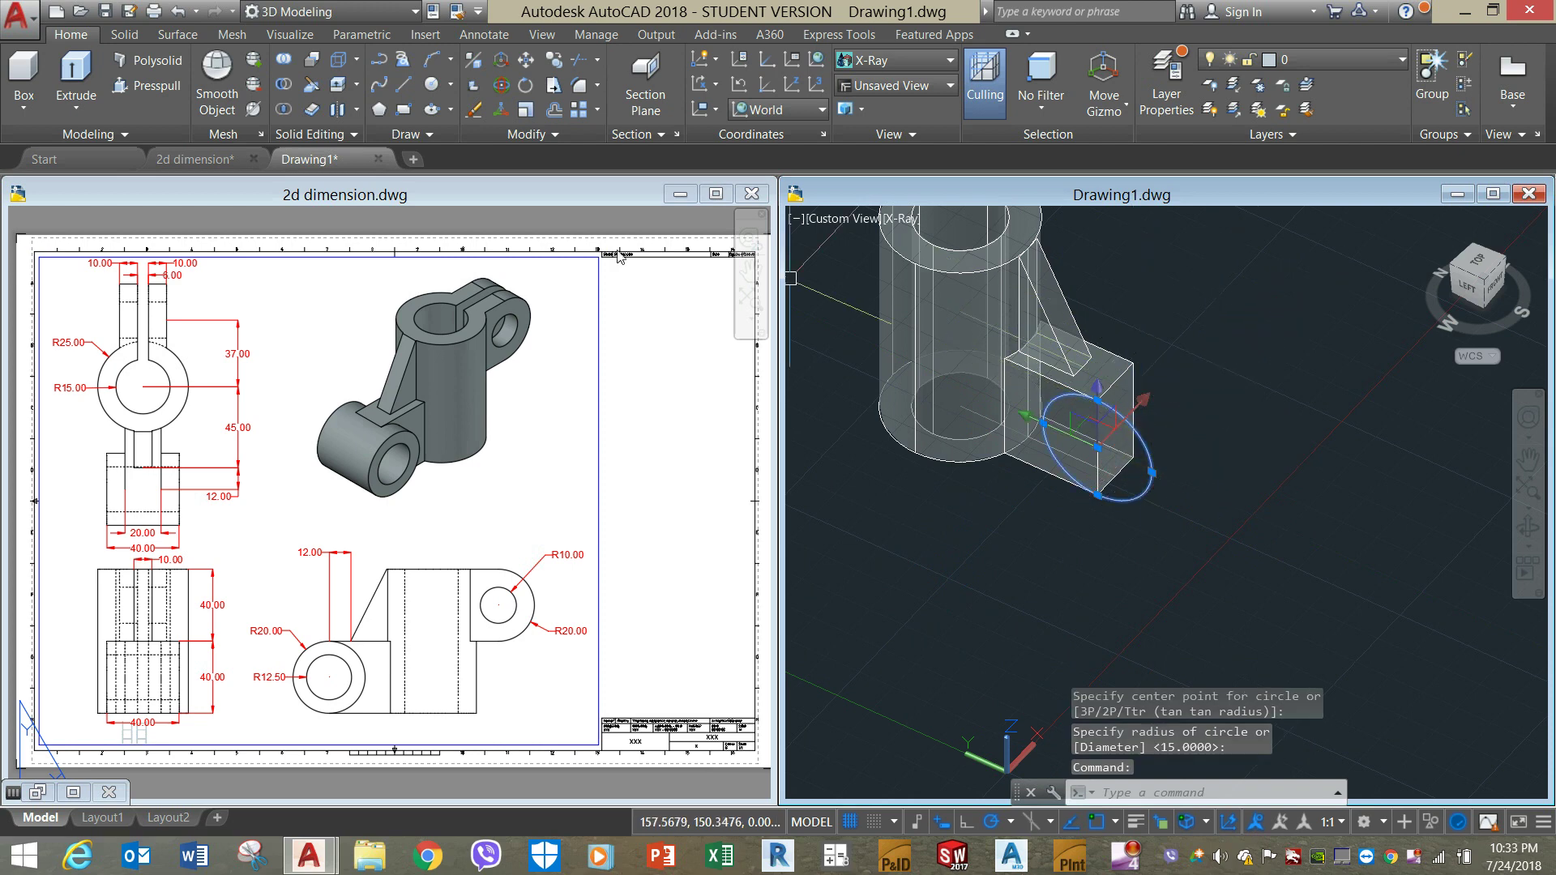
pyautogui.click(83, 81)
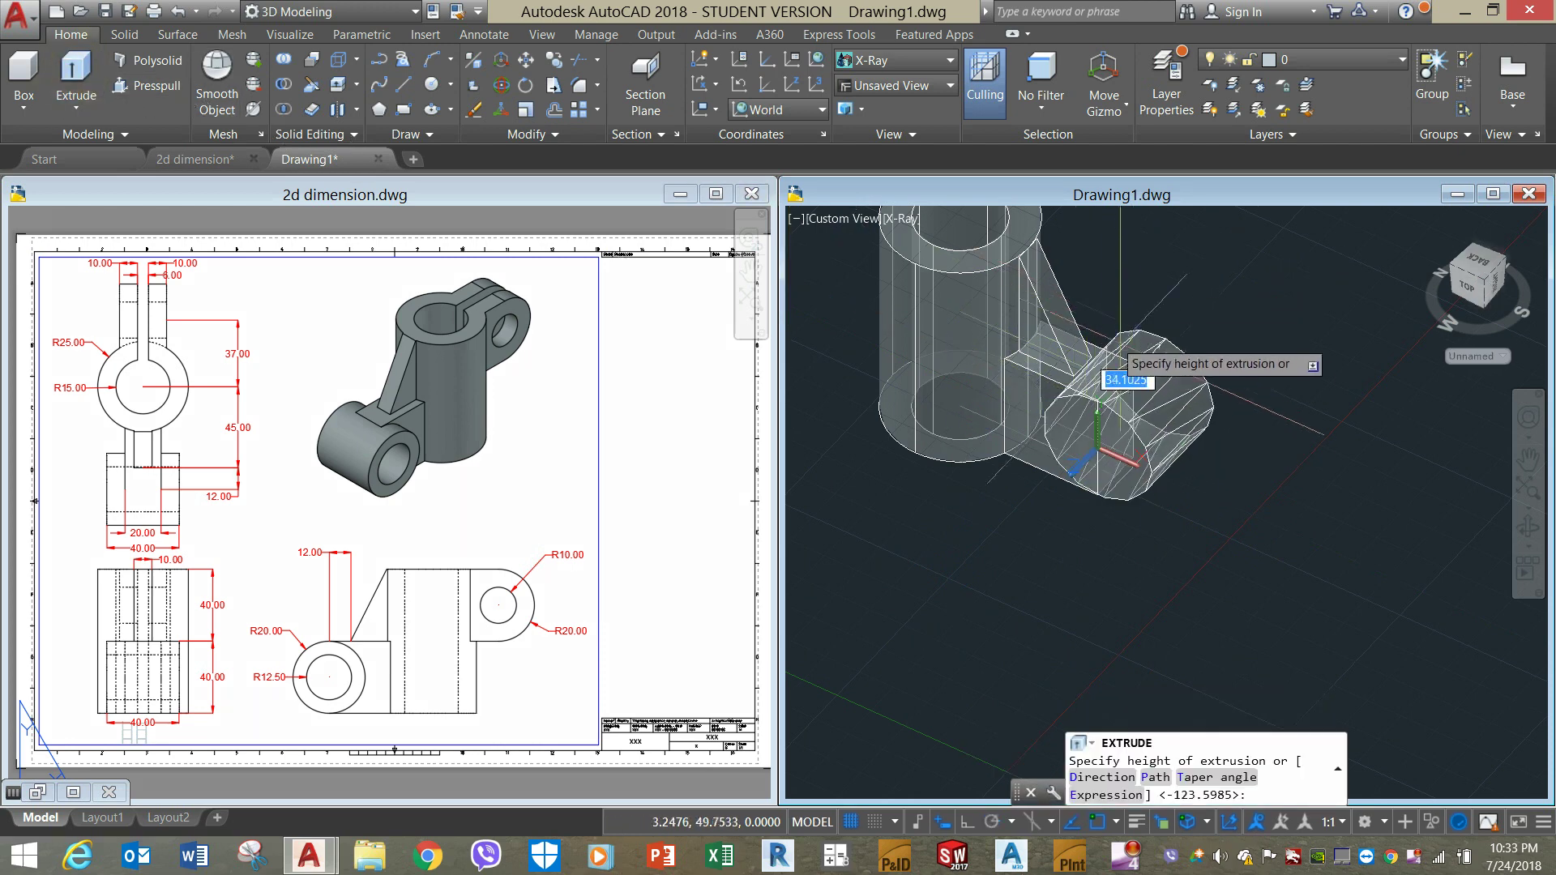
pyautogui.press('Escape')
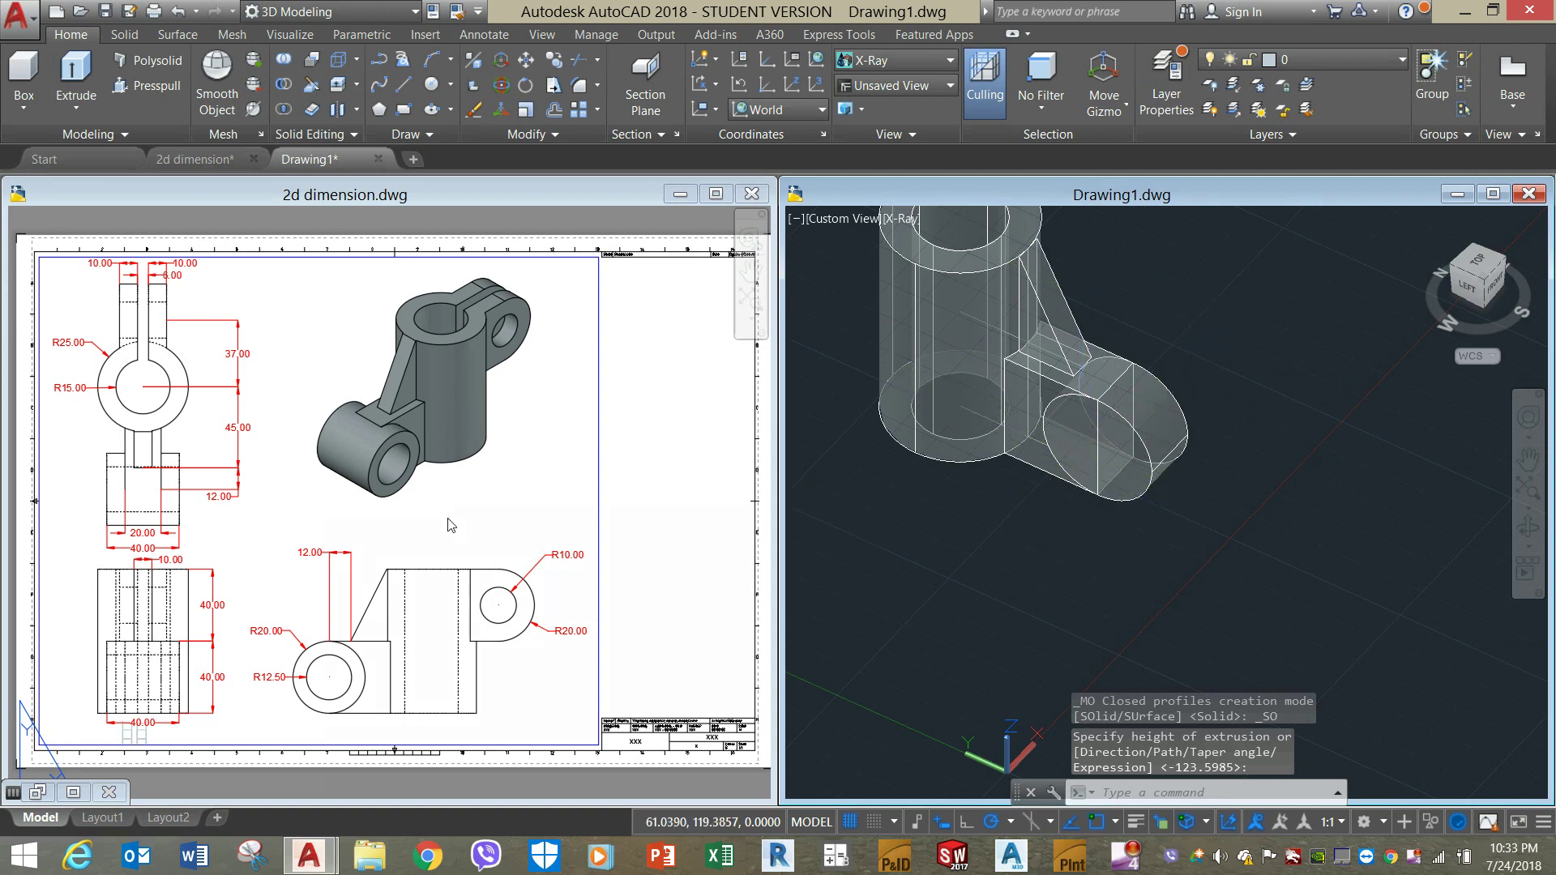
pyautogui.click(1042, 434)
pyautogui.click(1094, 440)
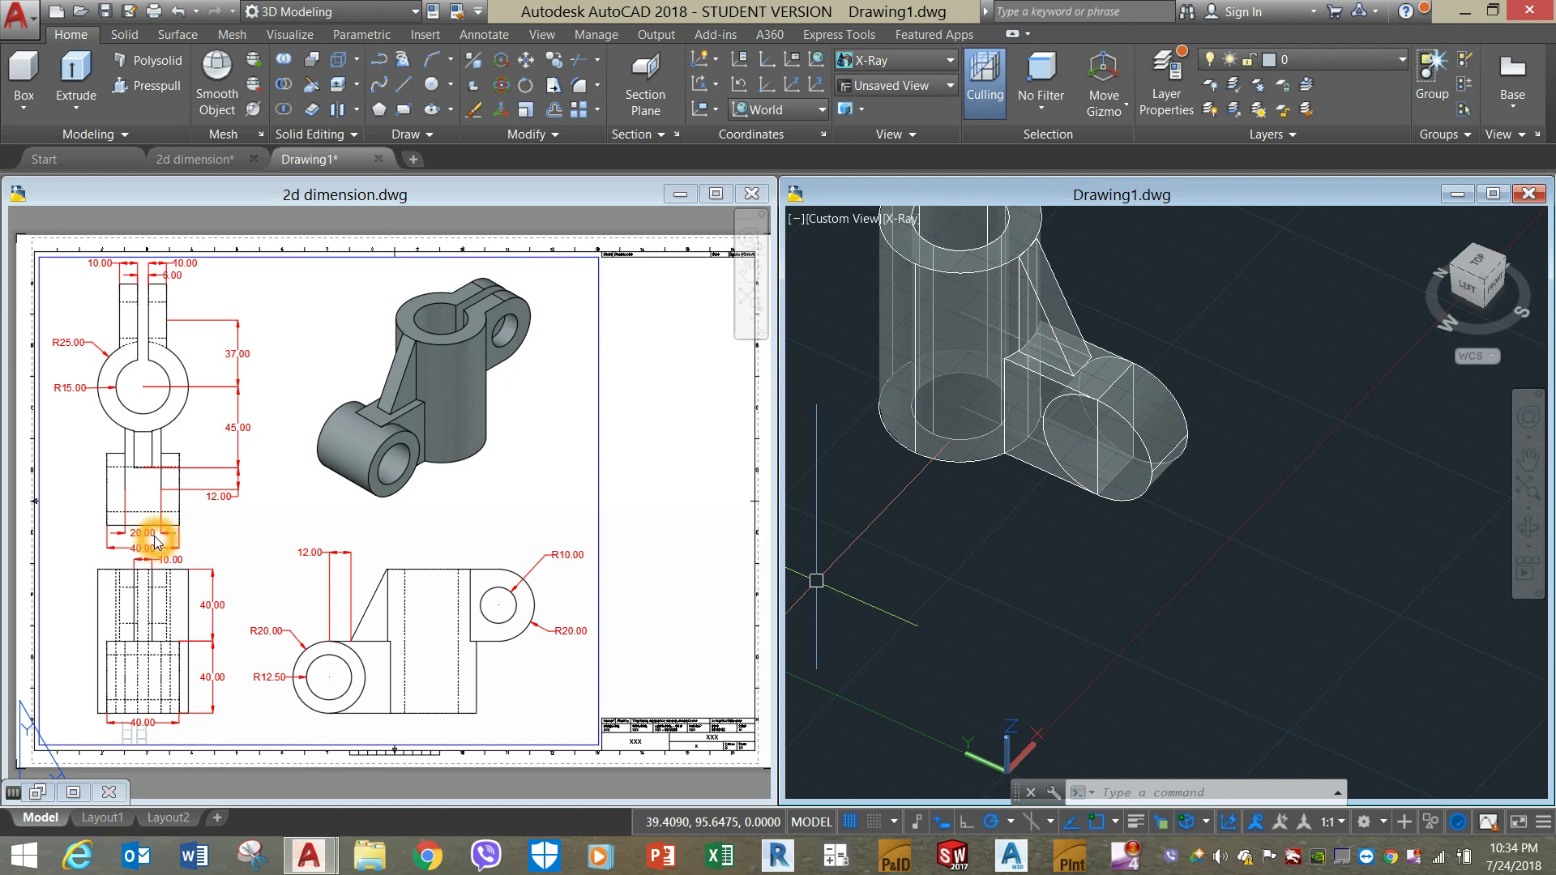
pyautogui.click(1078, 486)
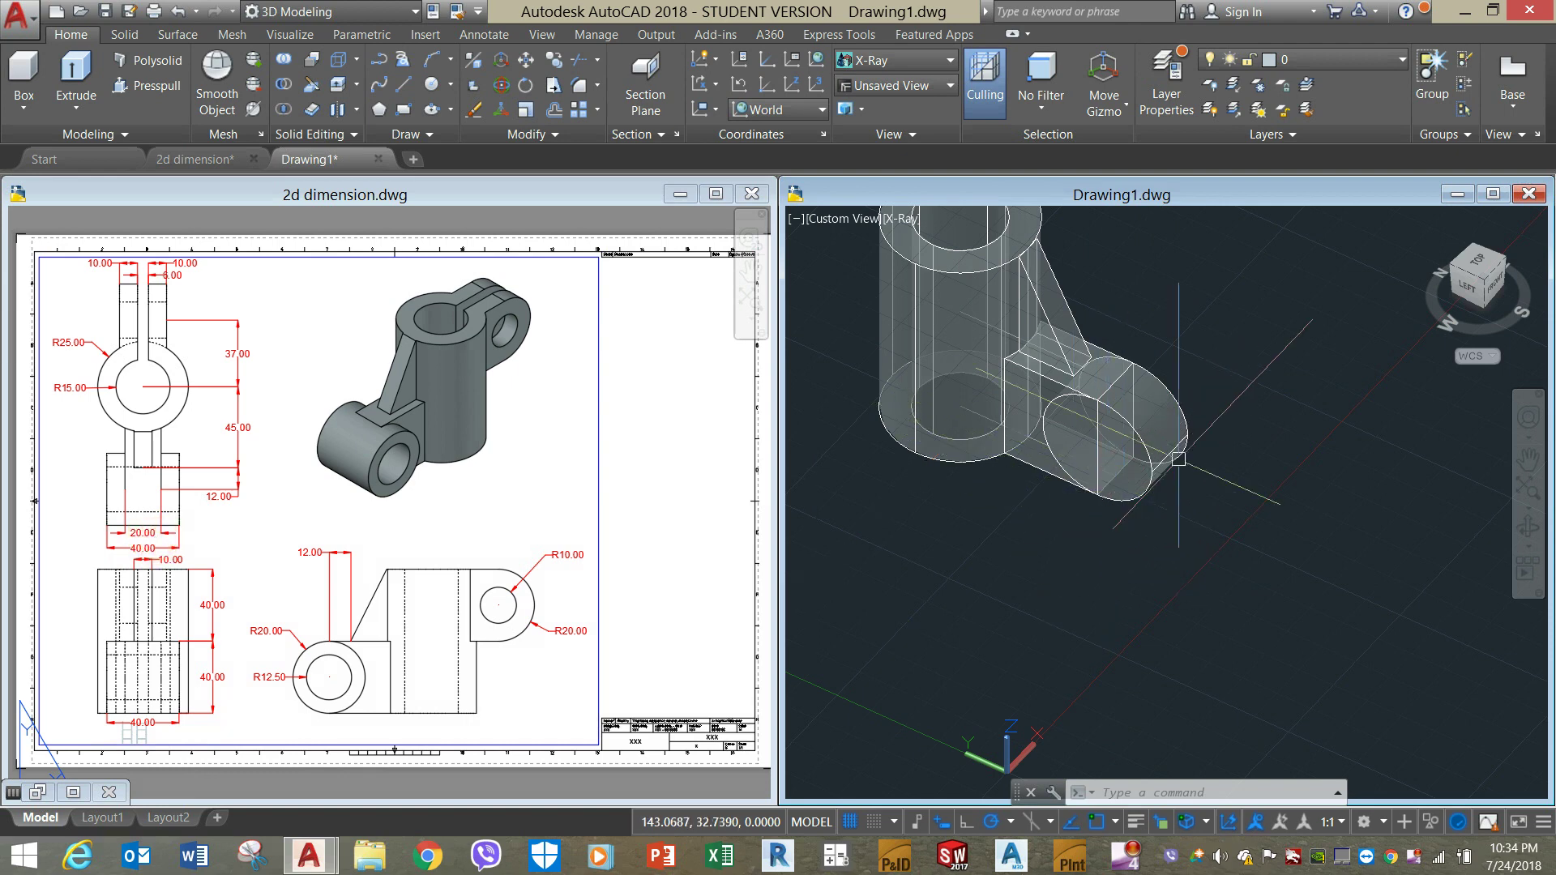
pyautogui.click(1204, 413)
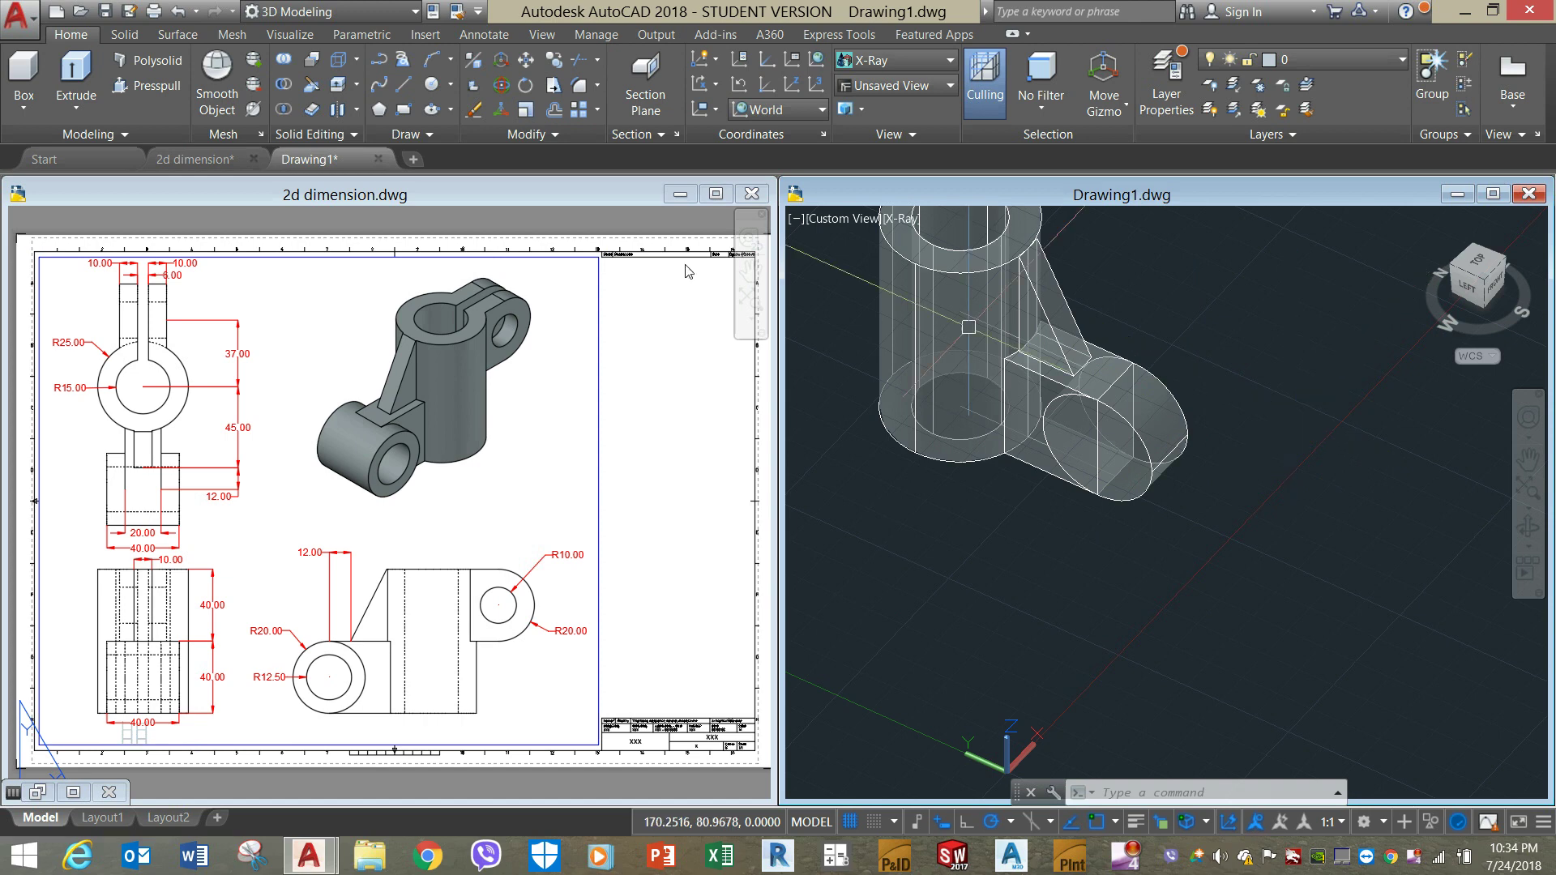
# Presspull the half-circle area of the block's side face inward through the block's full thickness of 20.
pyautogui.click(127, 97)
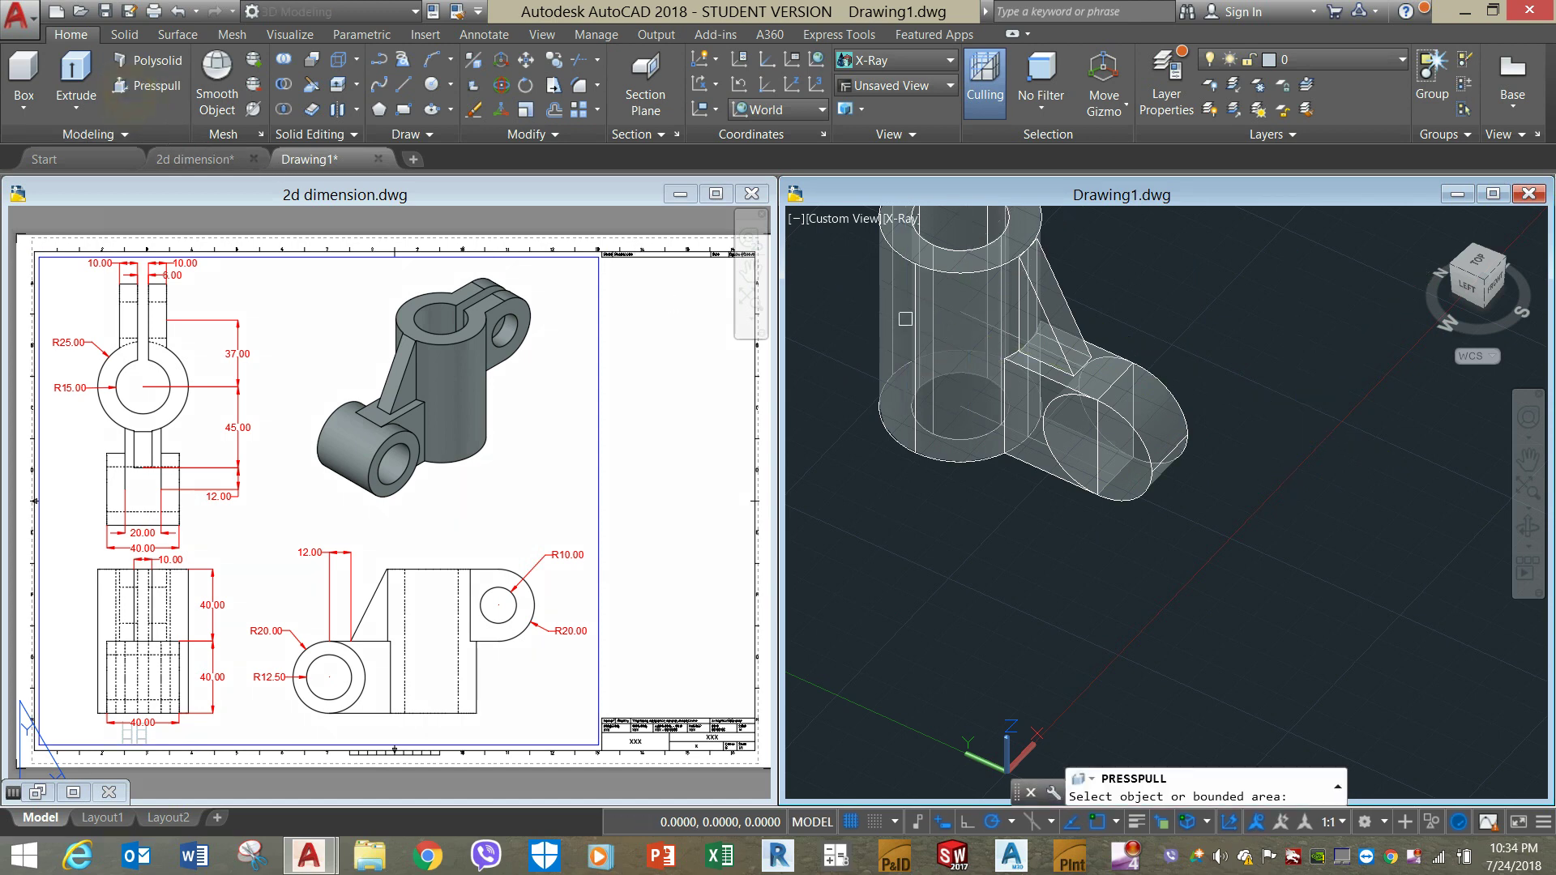
pyautogui.click(1072, 444)
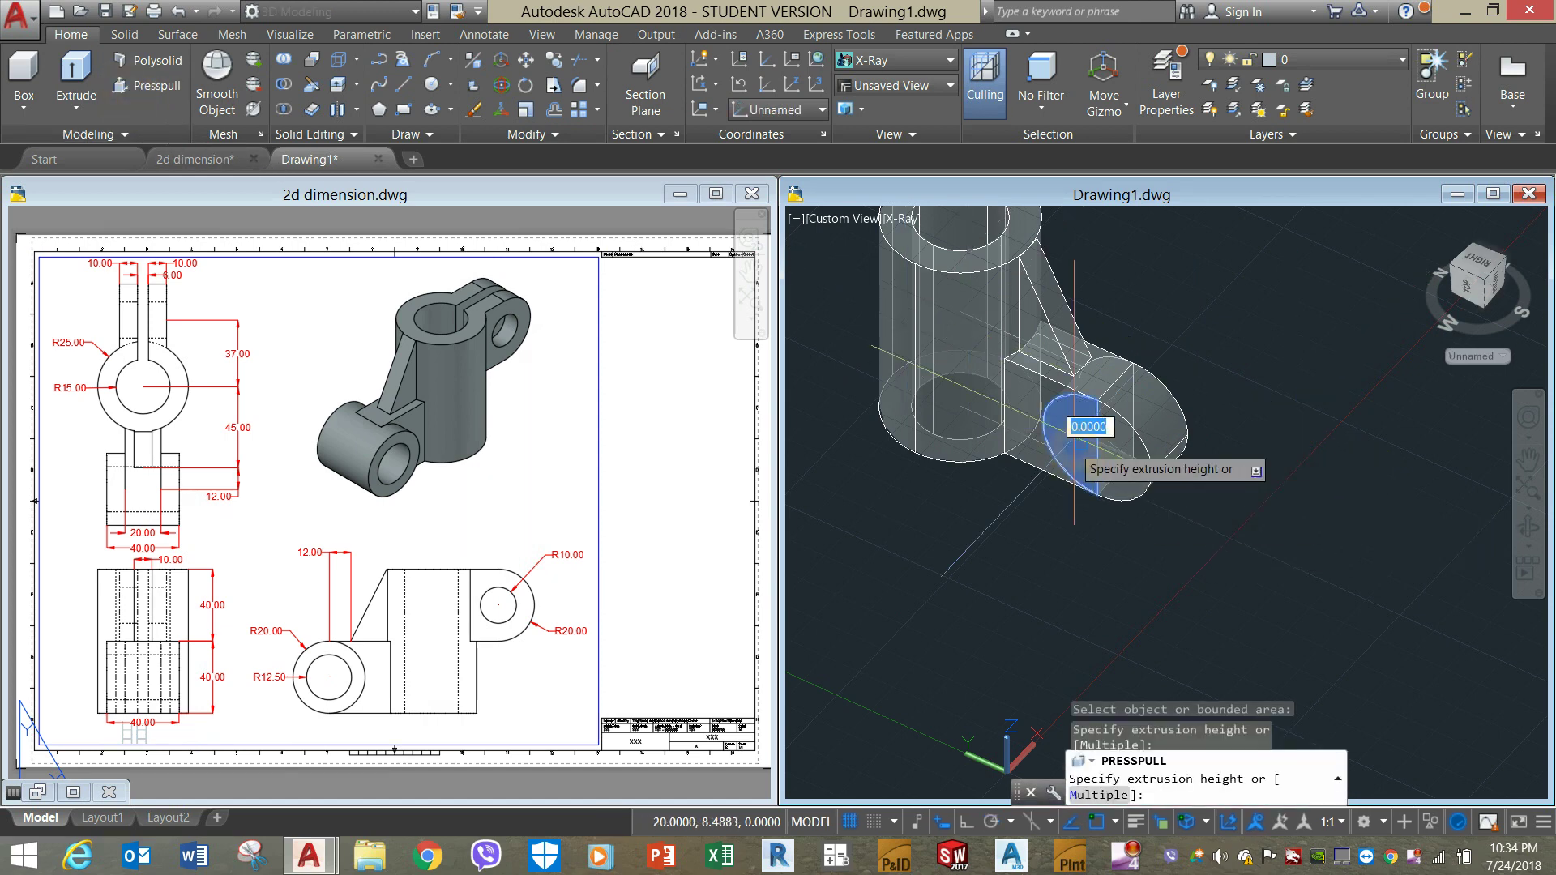
pyautogui.moveTo(1076, 446); pyautogui.dragTo(1121, 456)
pyautogui.press('F8')
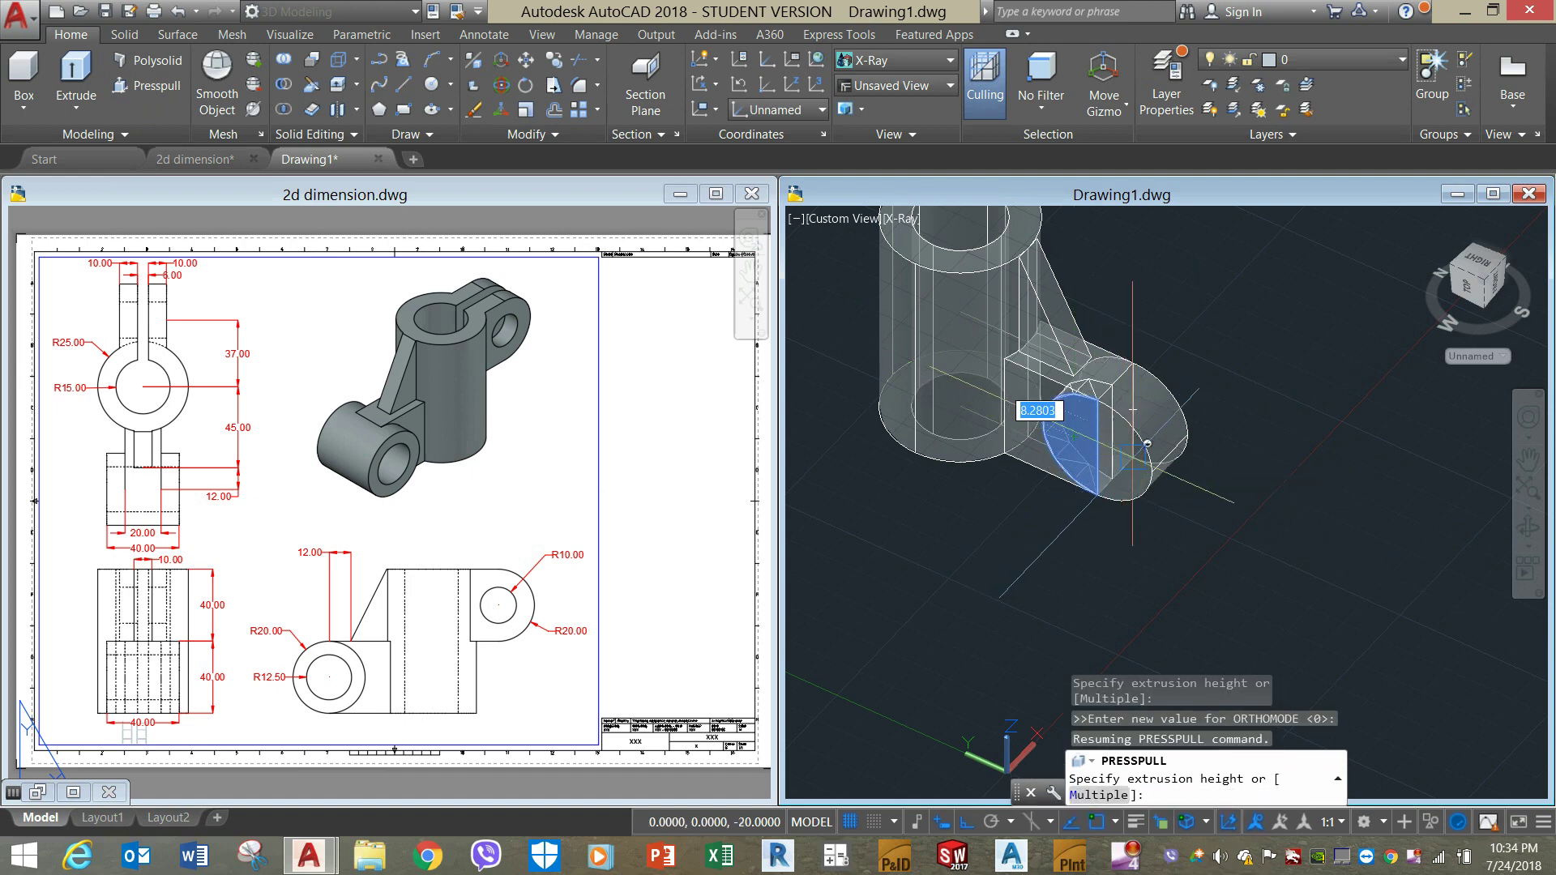
pyautogui.moveTo(1123, 460); pyautogui.dragTo(1124, 461)
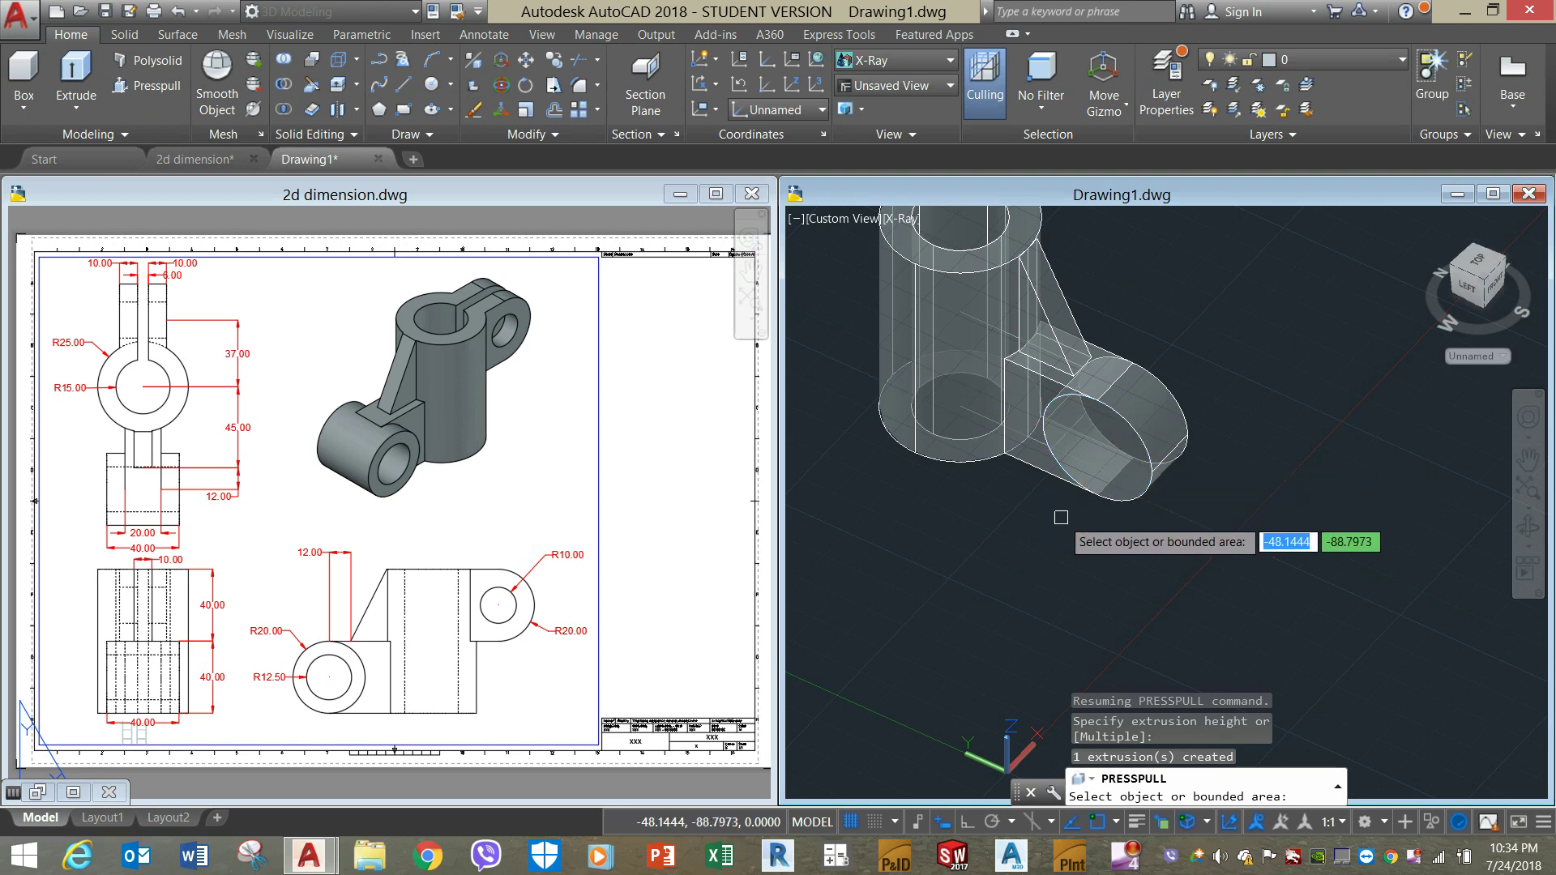
# Presspull both circular end faces of the lower lug outward by 10 each.
pyautogui.click(1078, 450)
pyautogui.click(1049, 523)
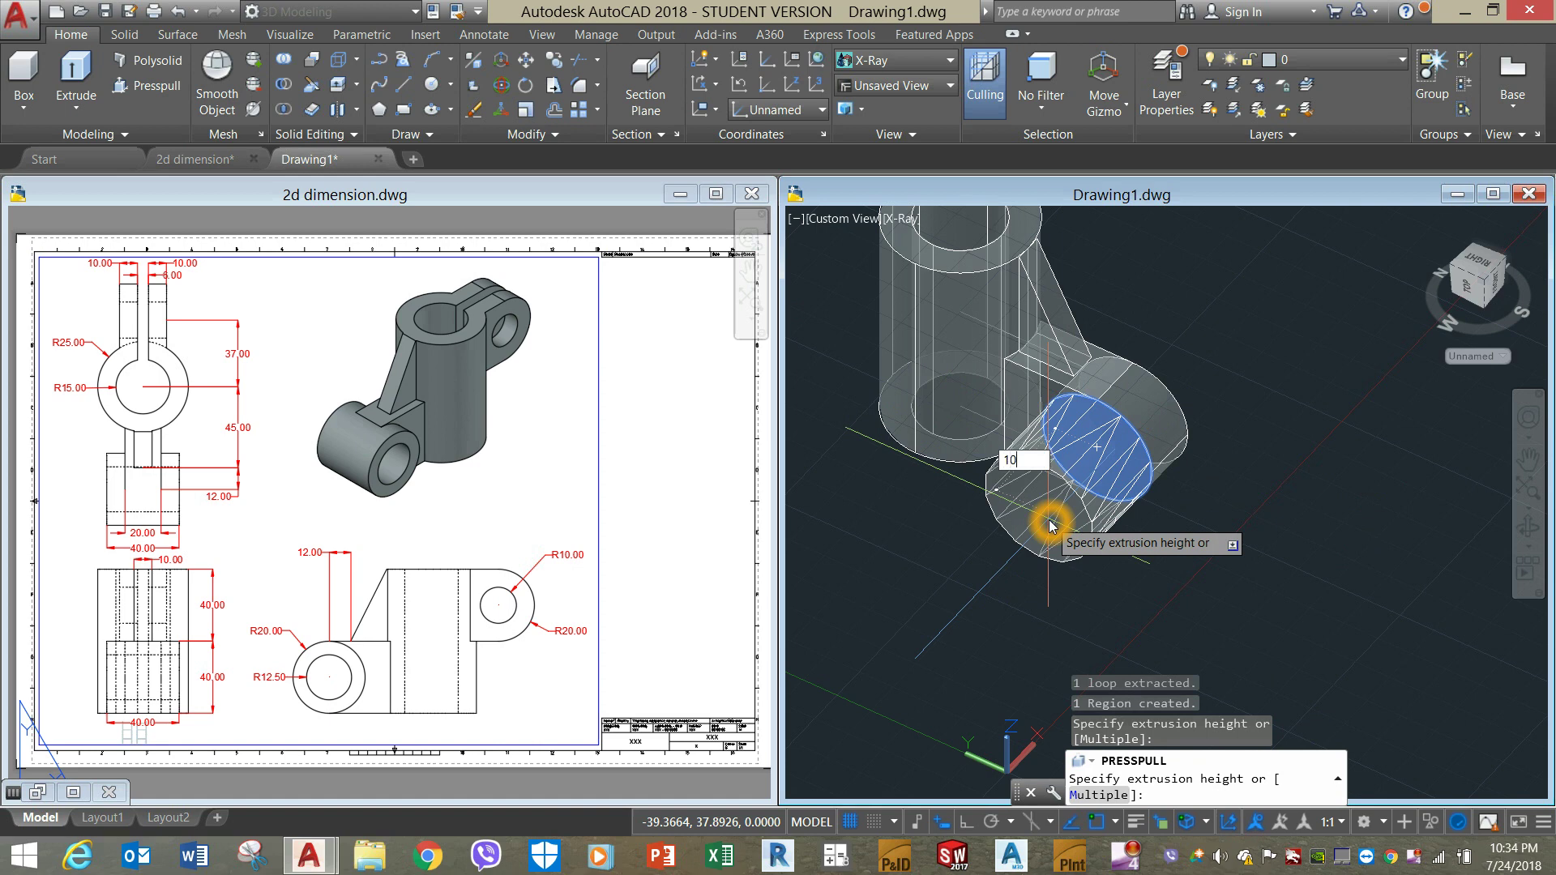
pyautogui.press('Return')
pyautogui.keyDown('shift'); pyautogui.moveTo(1131, 464); pyautogui.dragTo(1005, 447, button='middle'); pyautogui.keyUp('shift')
pyautogui.click(987, 442)
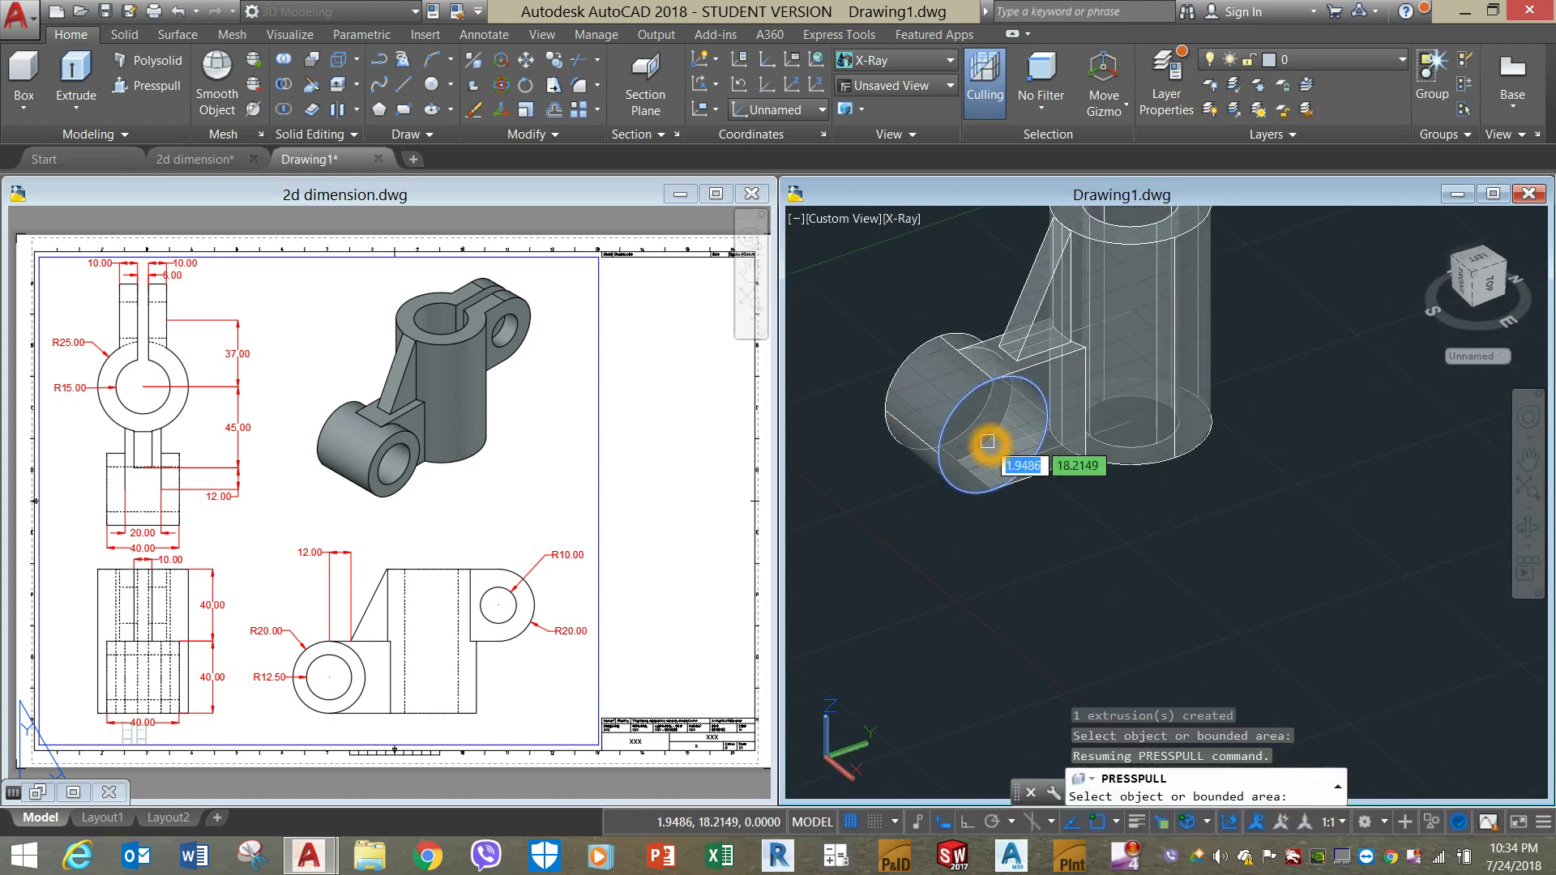
pyautogui.click(989, 443)
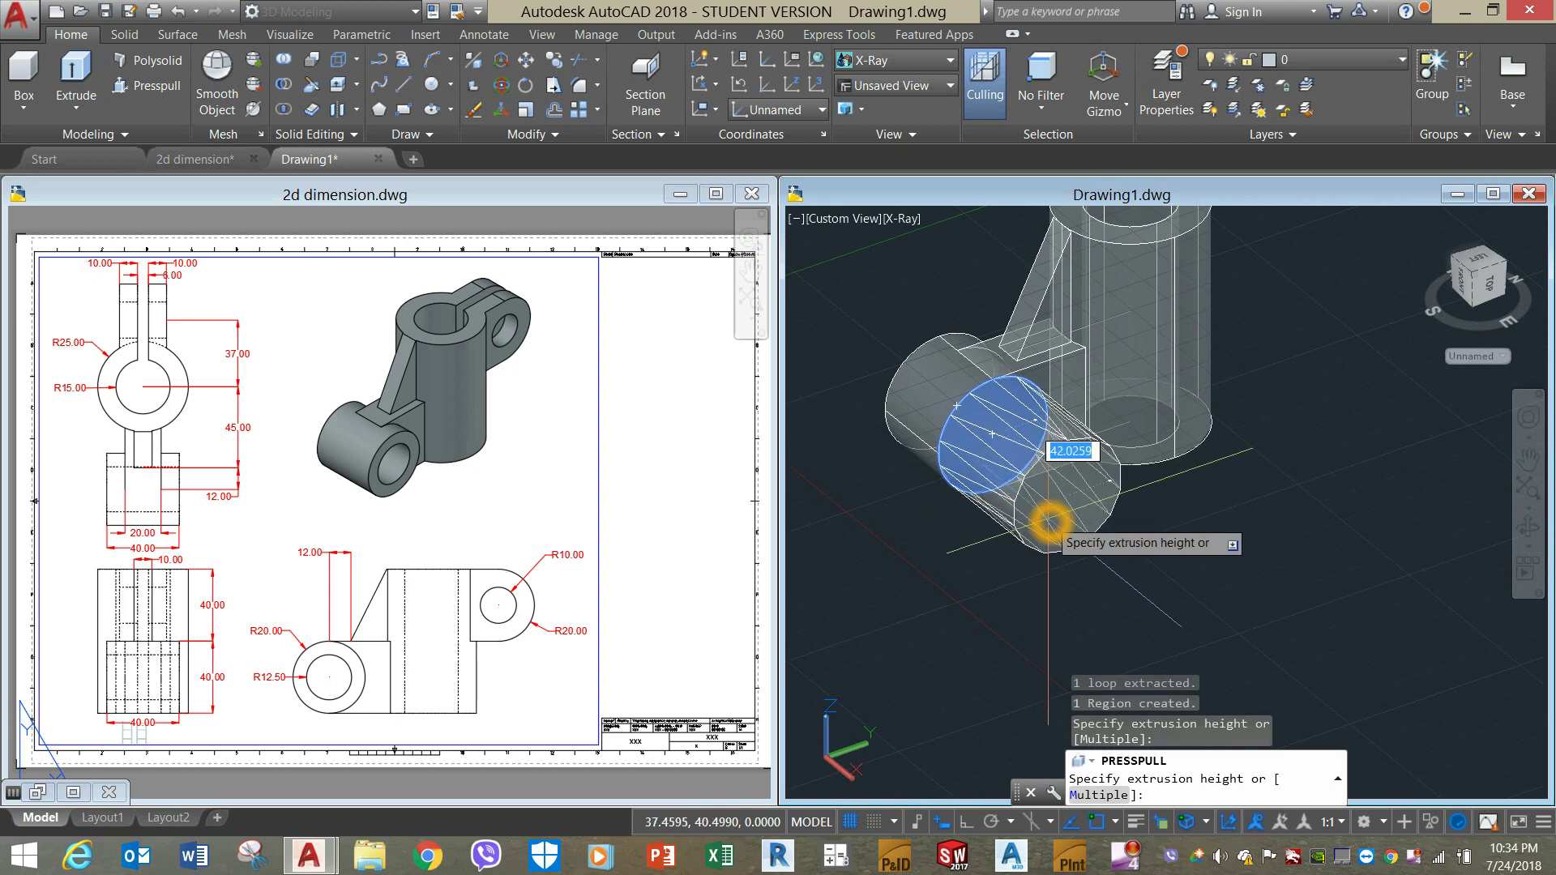
pyautogui.click(1050, 523)
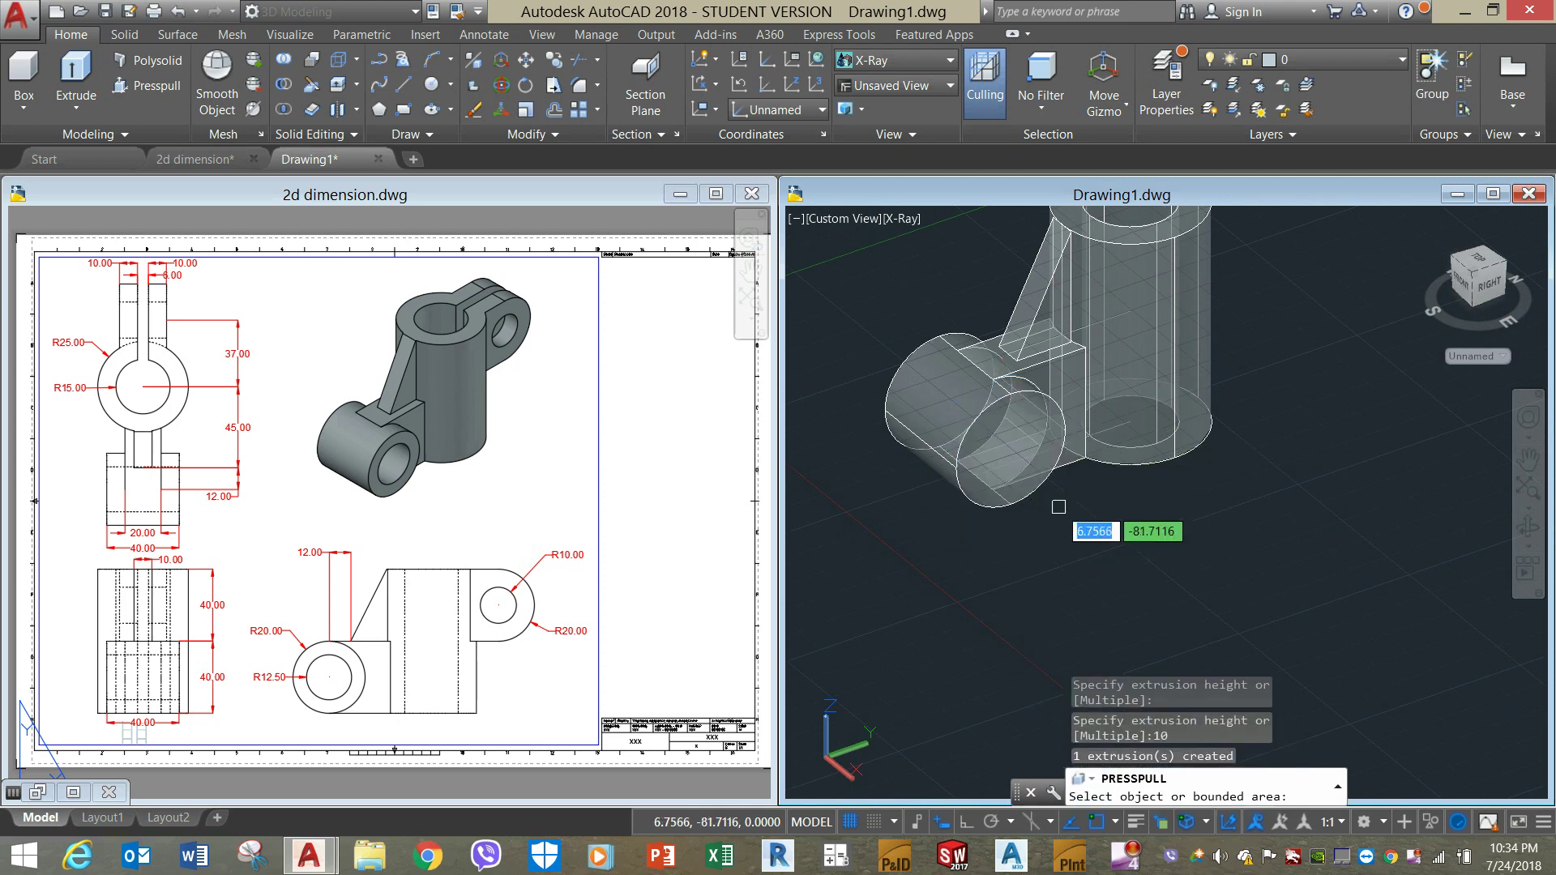
pyautogui.press('Return')
# Draw a circle of radius 12.5 centred on the near end face of the lower lug cylinder.
pyautogui.keyDown('shift'); pyautogui.moveTo(1045, 527); pyautogui.dragTo(1265, 530, button='middle'); pyautogui.keyUp('shift')
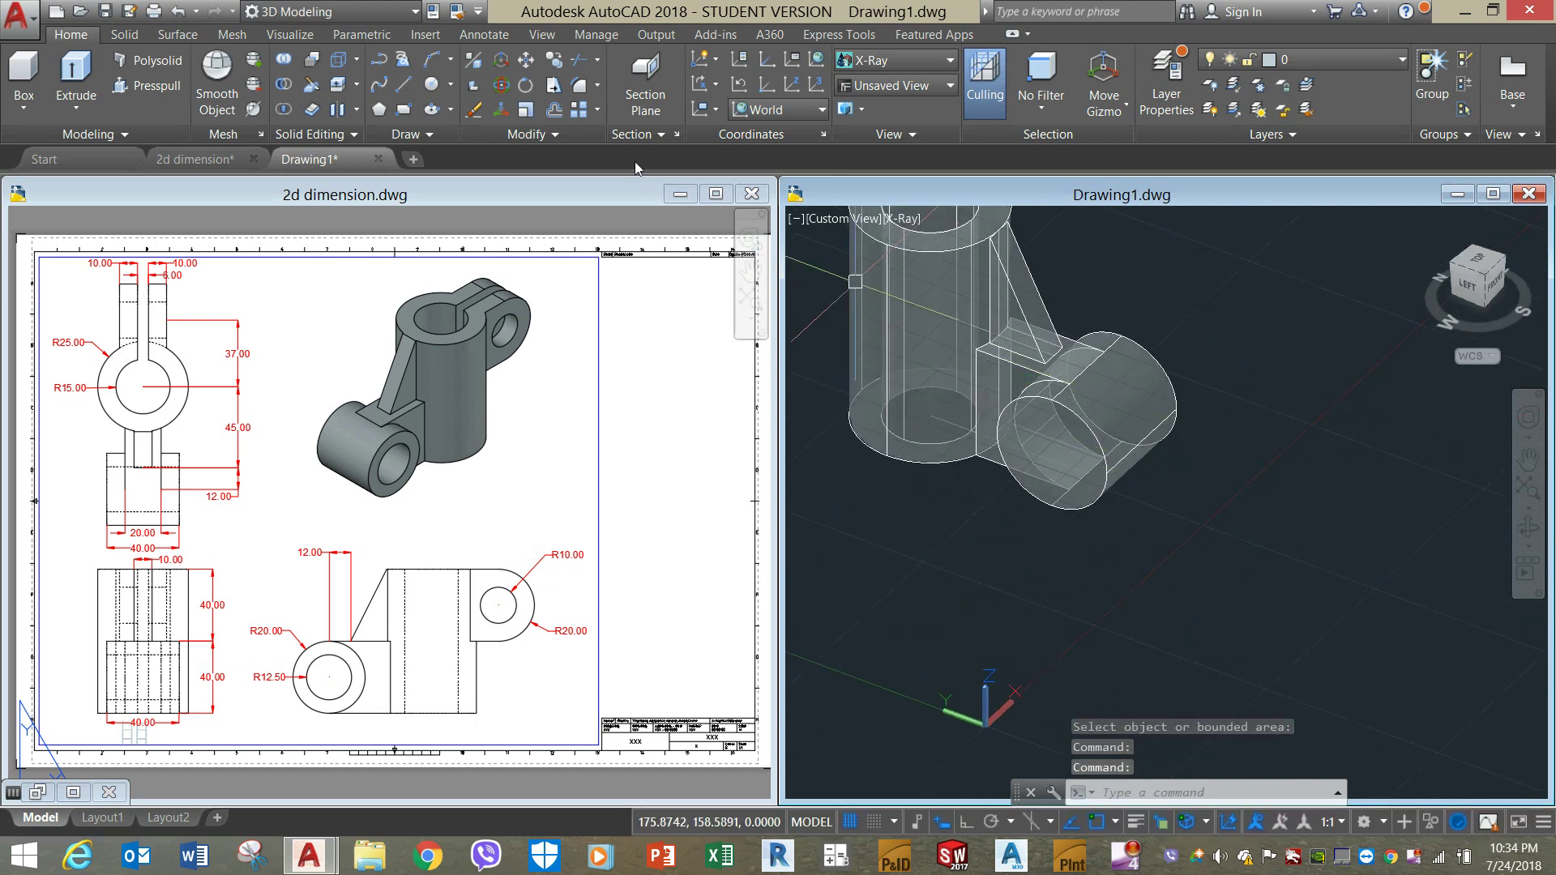
pyautogui.click(435, 87)
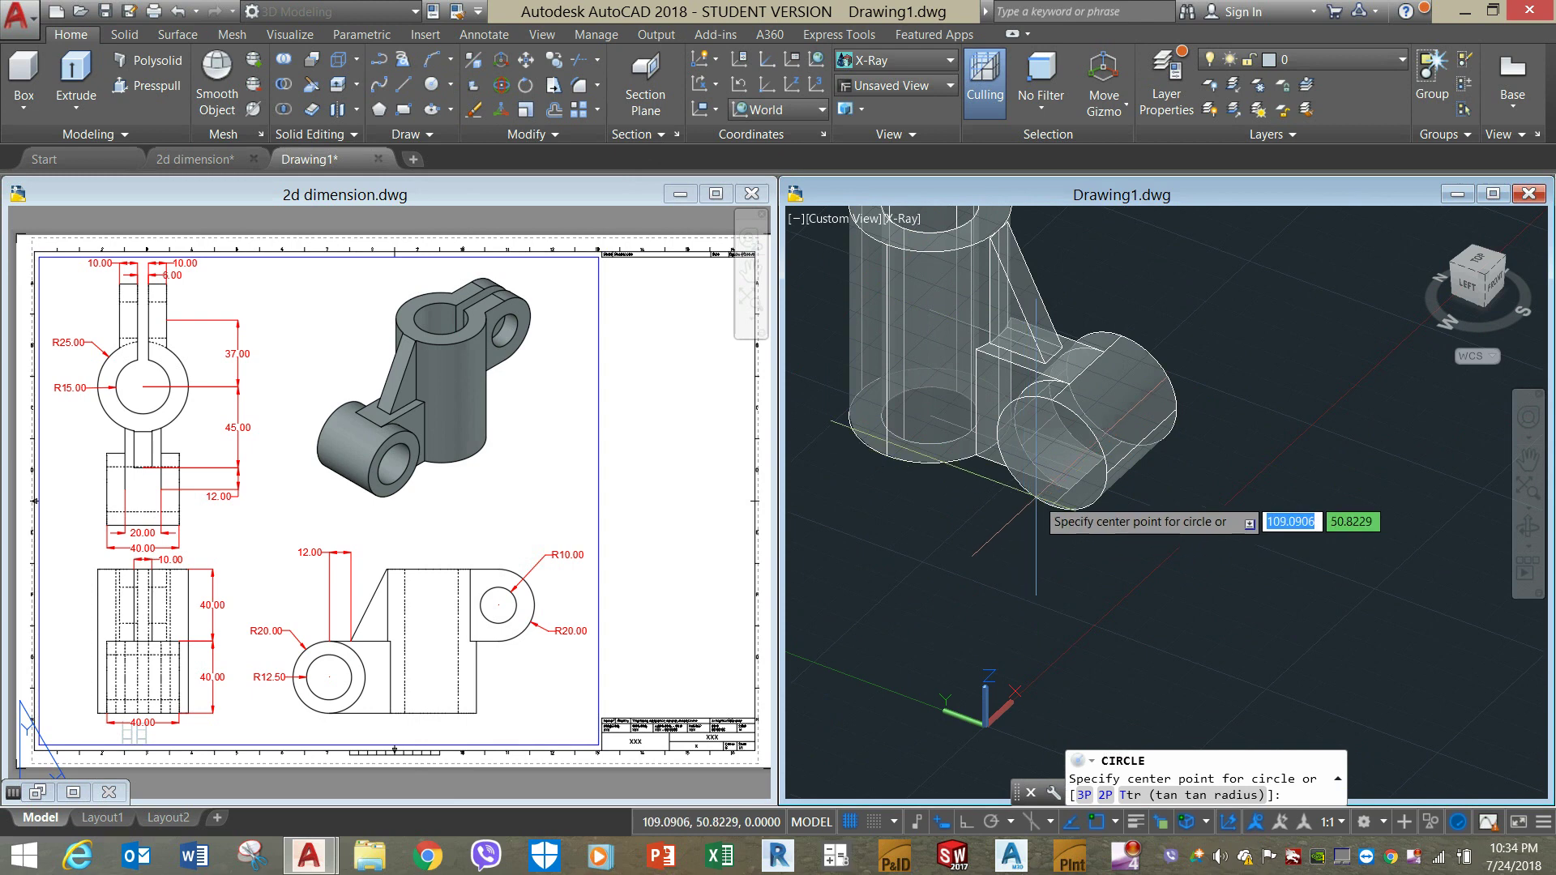
pyautogui.click(1067, 438)
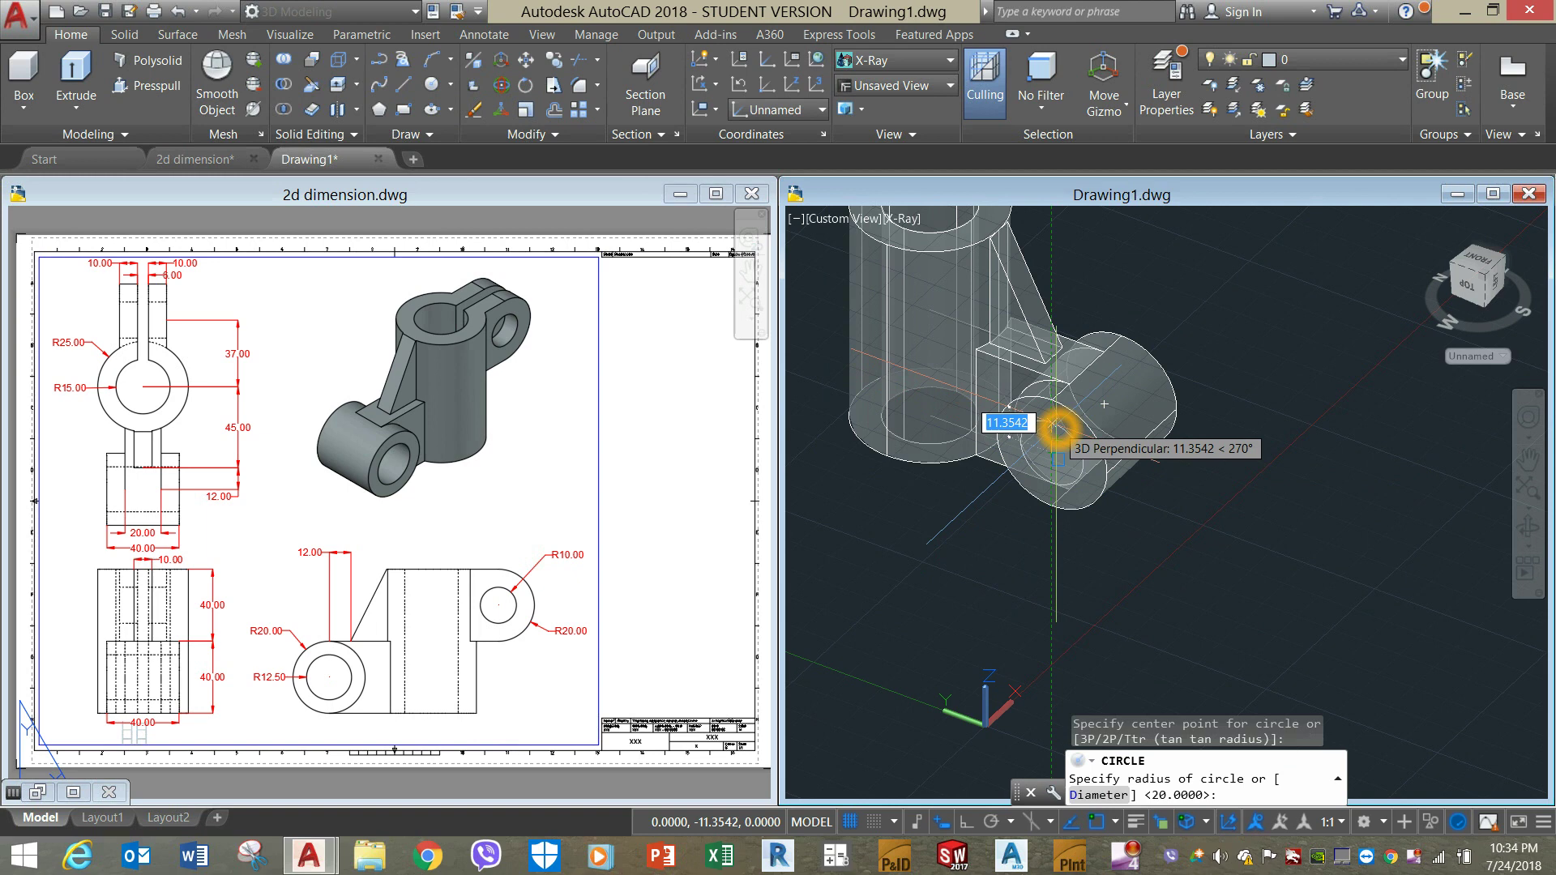
pyautogui.write('1')
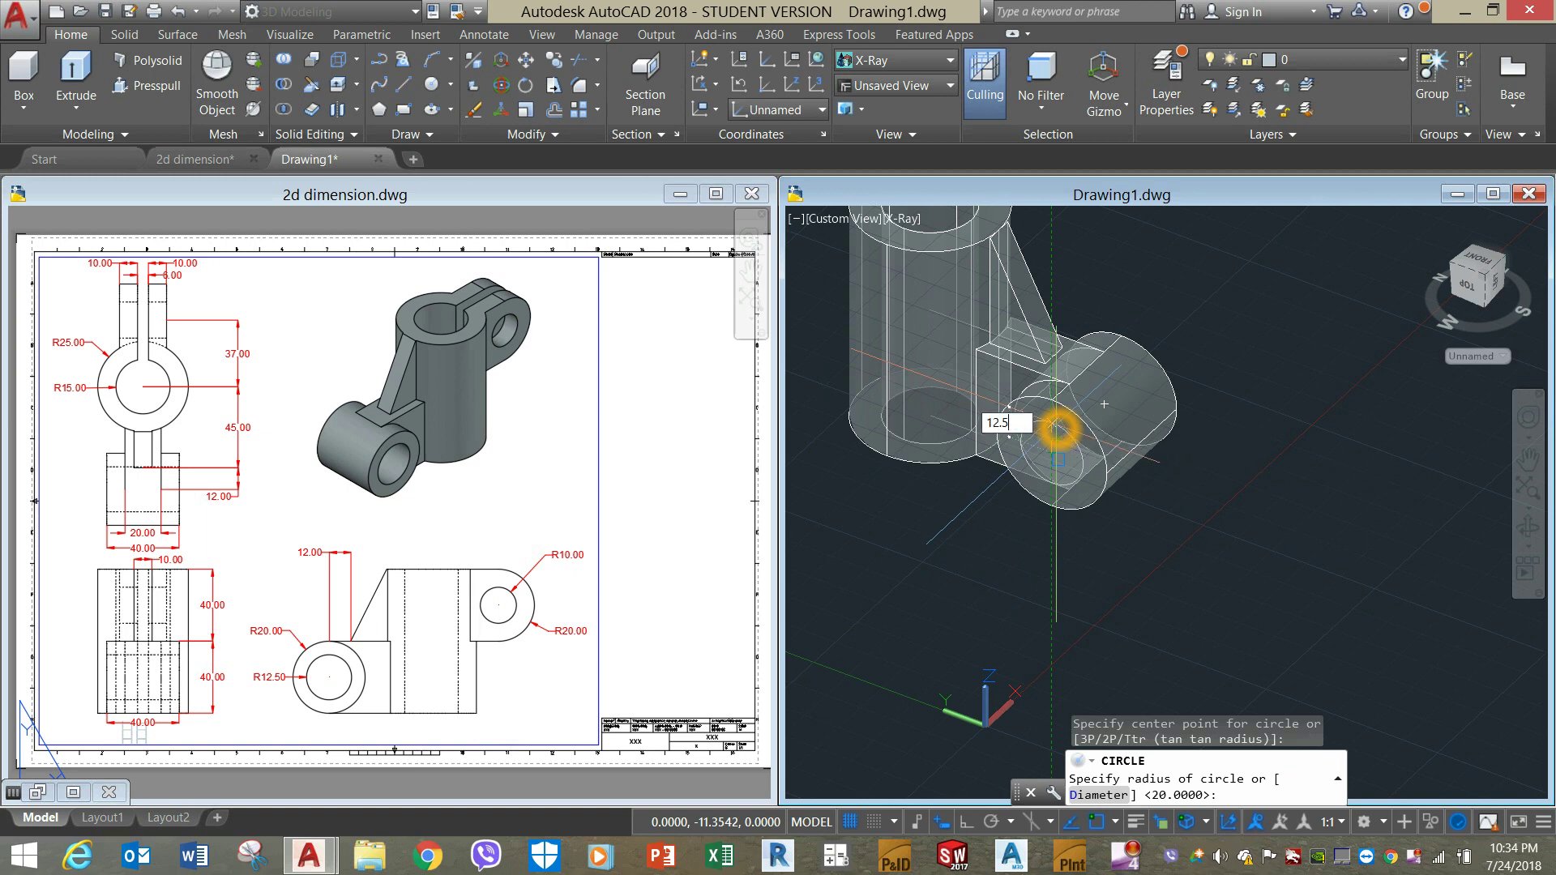
pyautogui.write('2.5')
pyautogui.press('Return')
# Extrude the radius 12.5 circle along the lower lug to its far end face.
pyautogui.click(1061, 429)
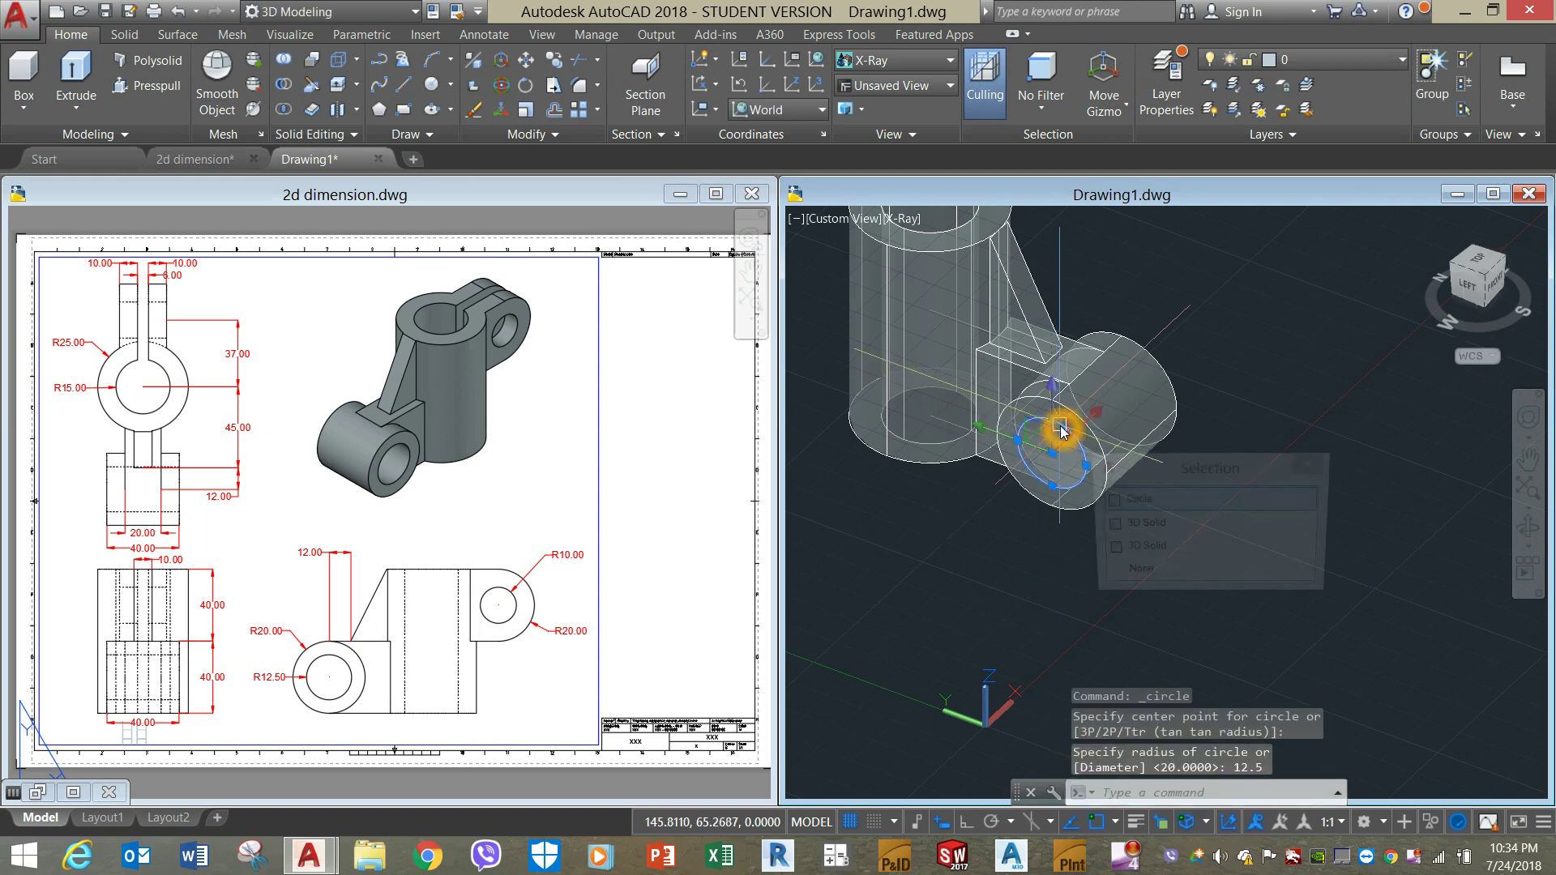
pyautogui.click(76, 72)
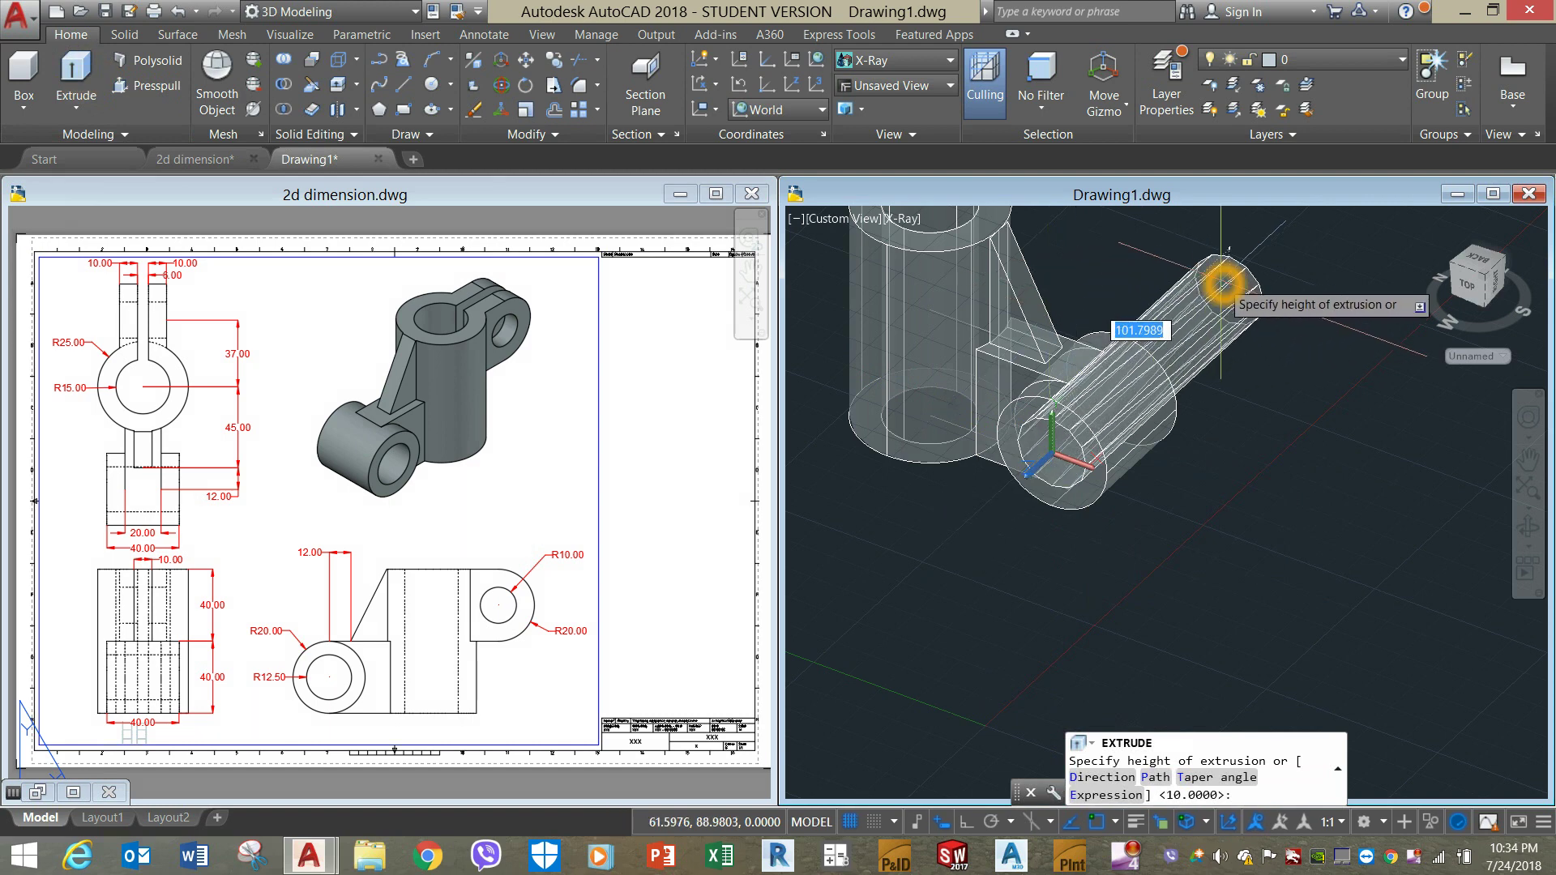
pyautogui.press('Escape')
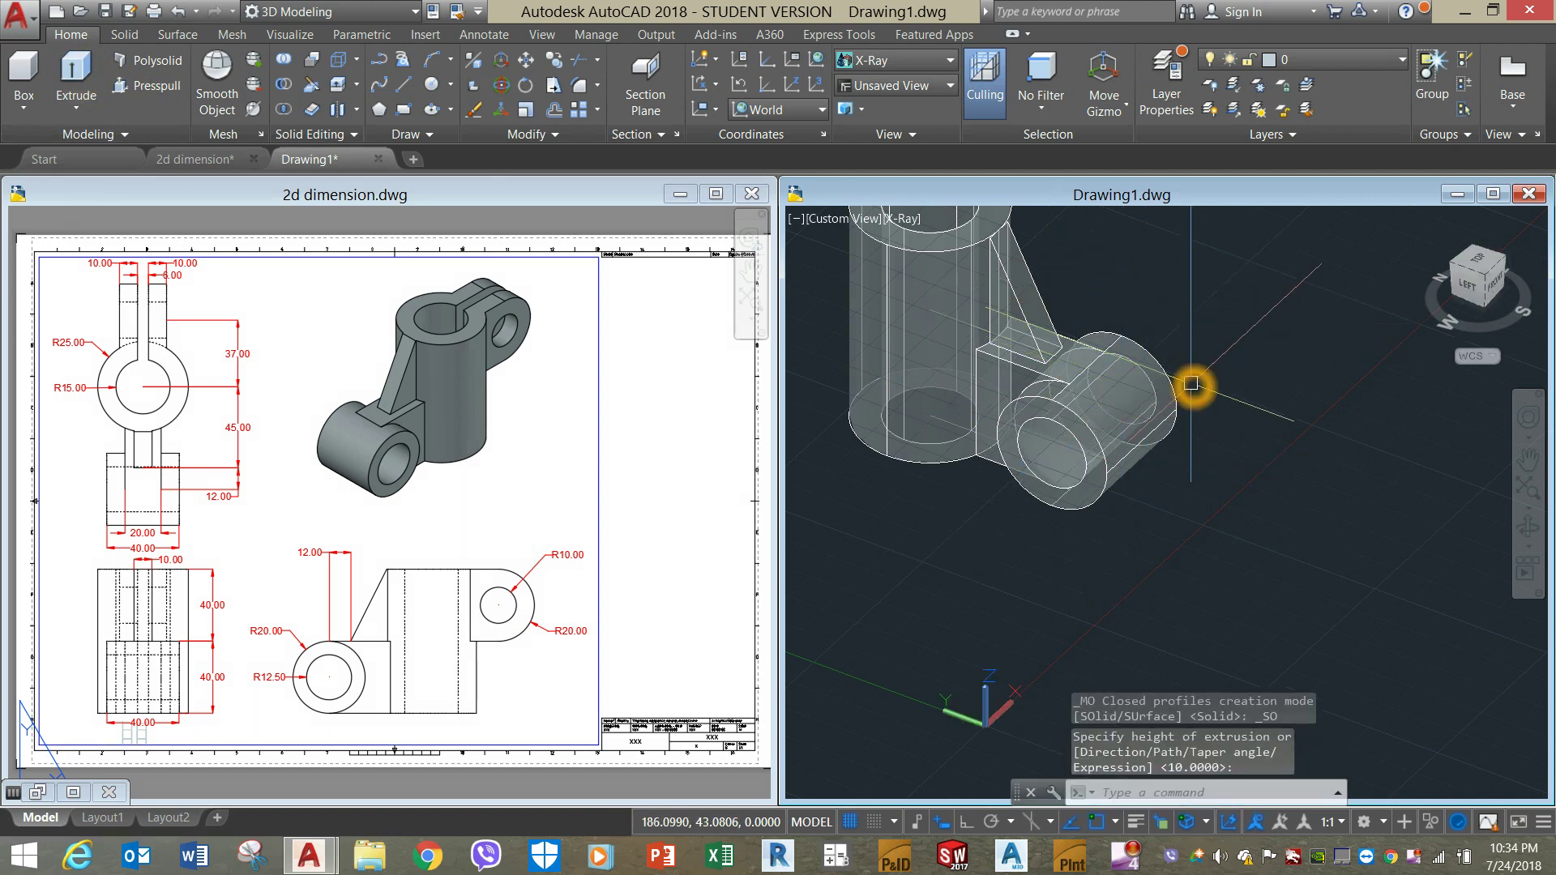
# Subtract the inner radius 12.5 cylinder from the lower lug and its connecting block.
pyautogui.scroll(3, 1195, 386)
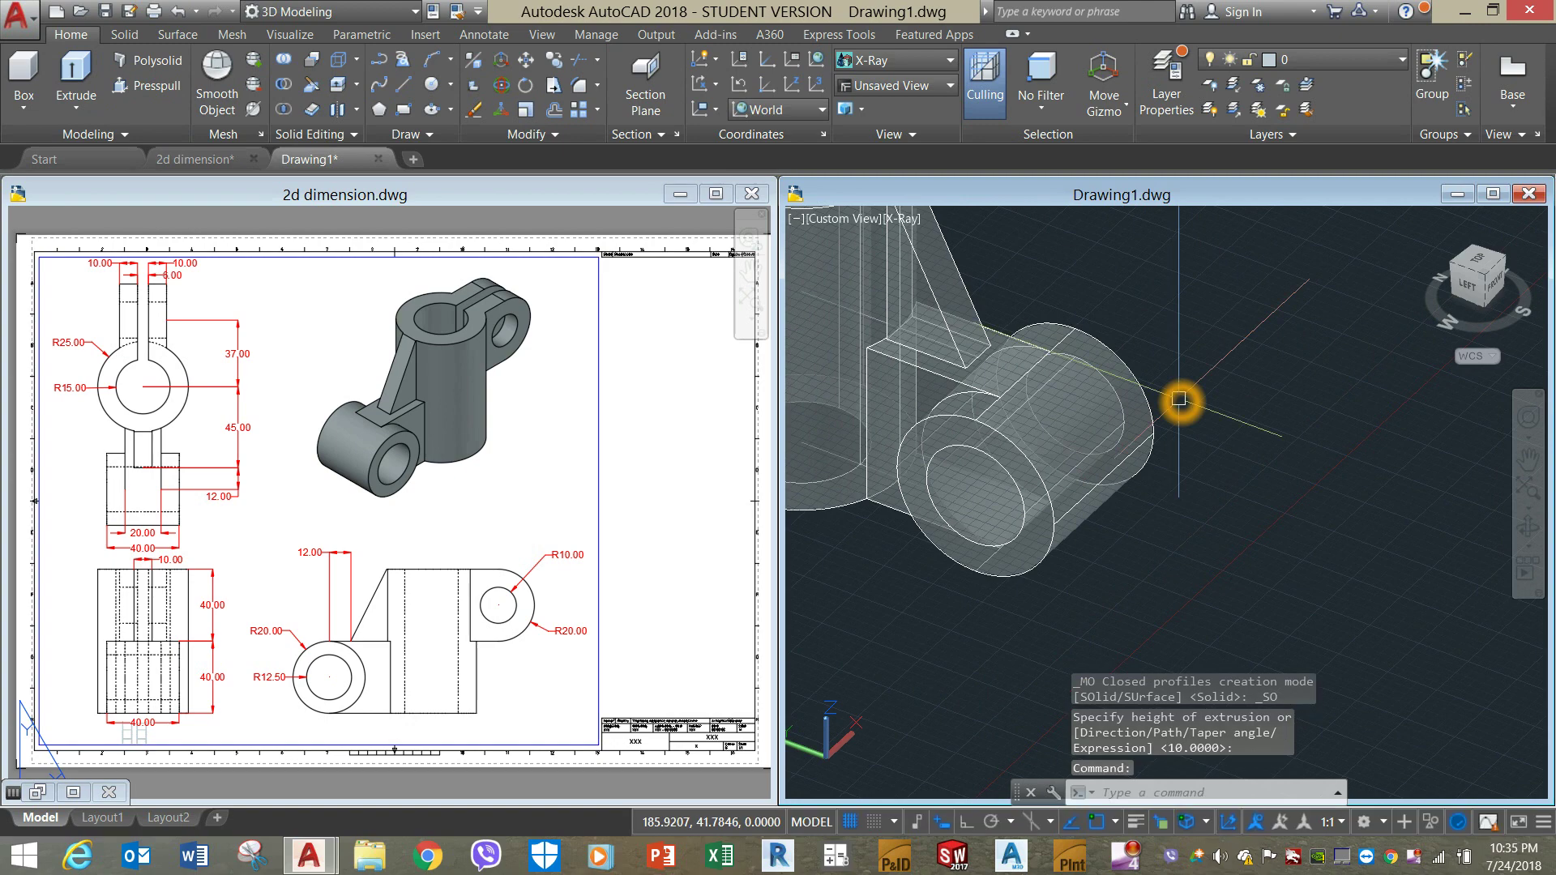
pyautogui.click(289, 89)
pyautogui.click(1051, 561)
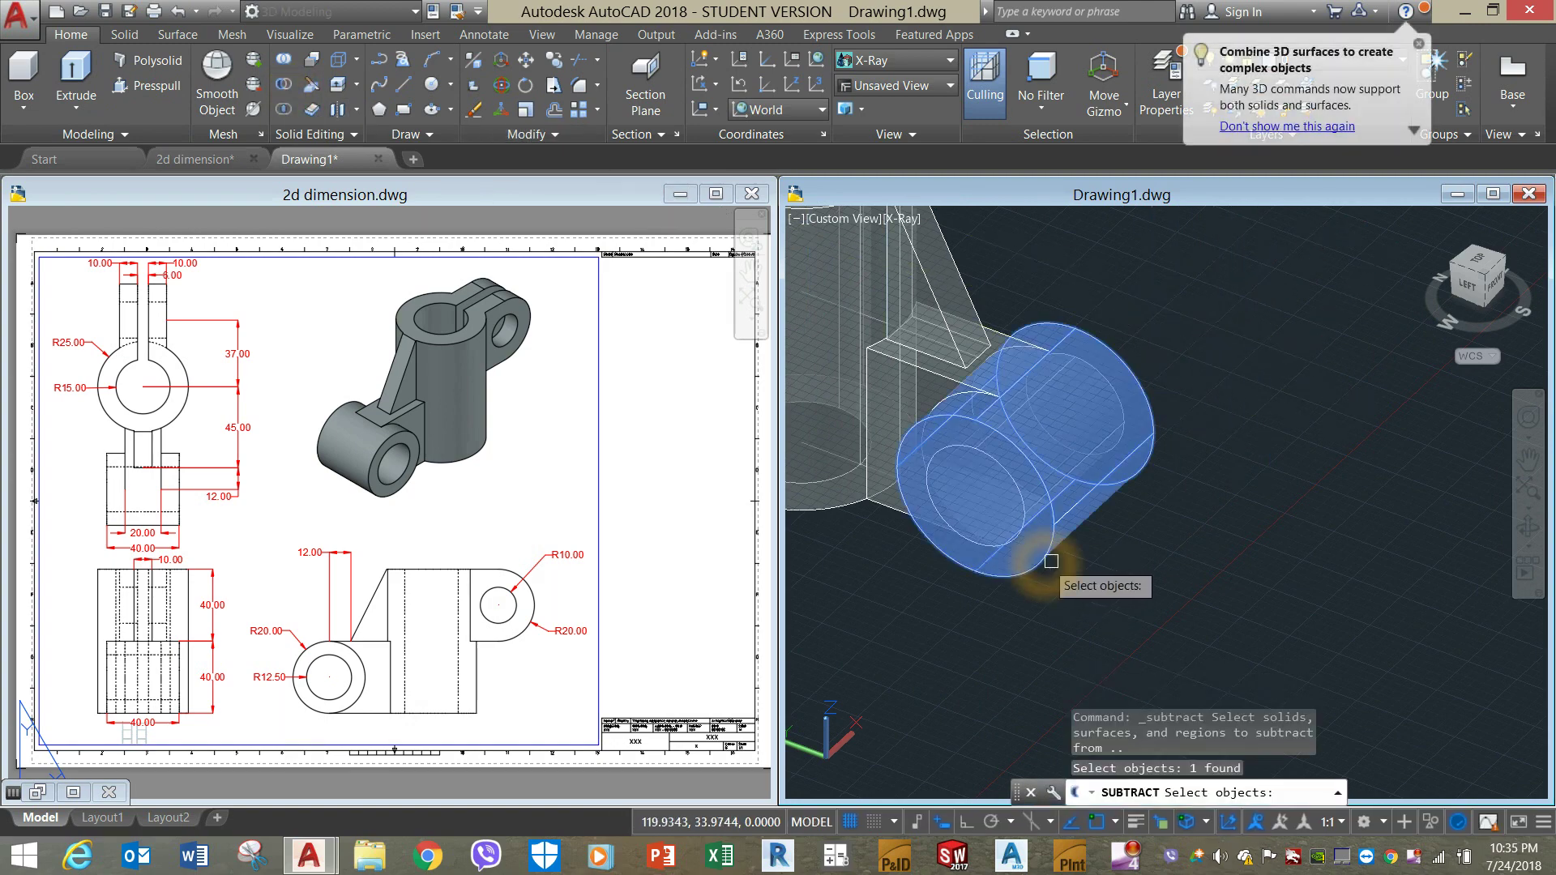
pyautogui.click(930, 378)
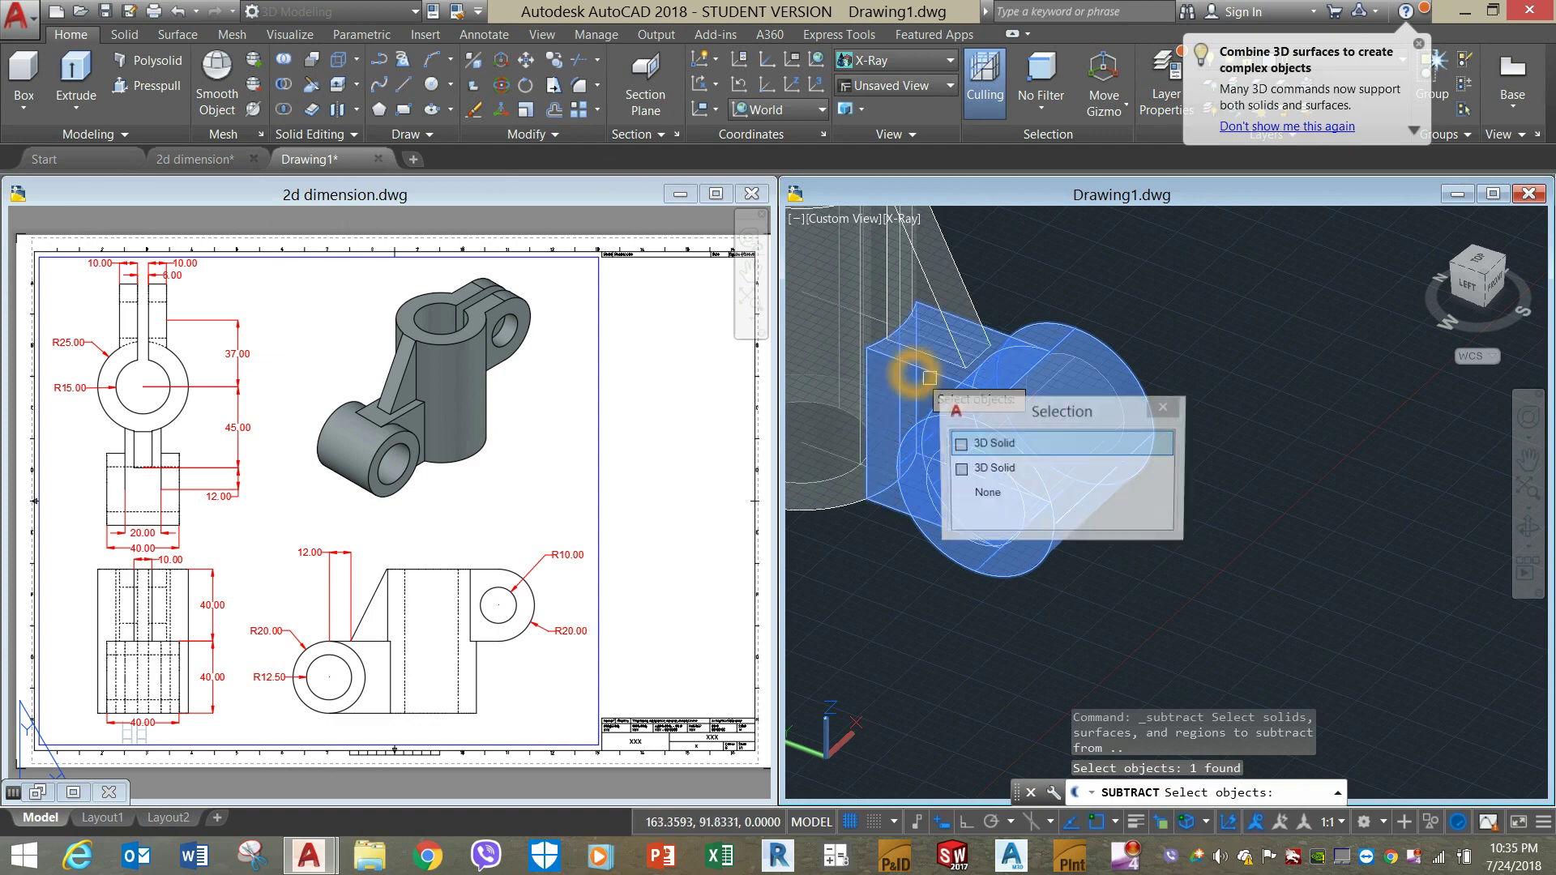
pyautogui.rightClick(1146, 305)
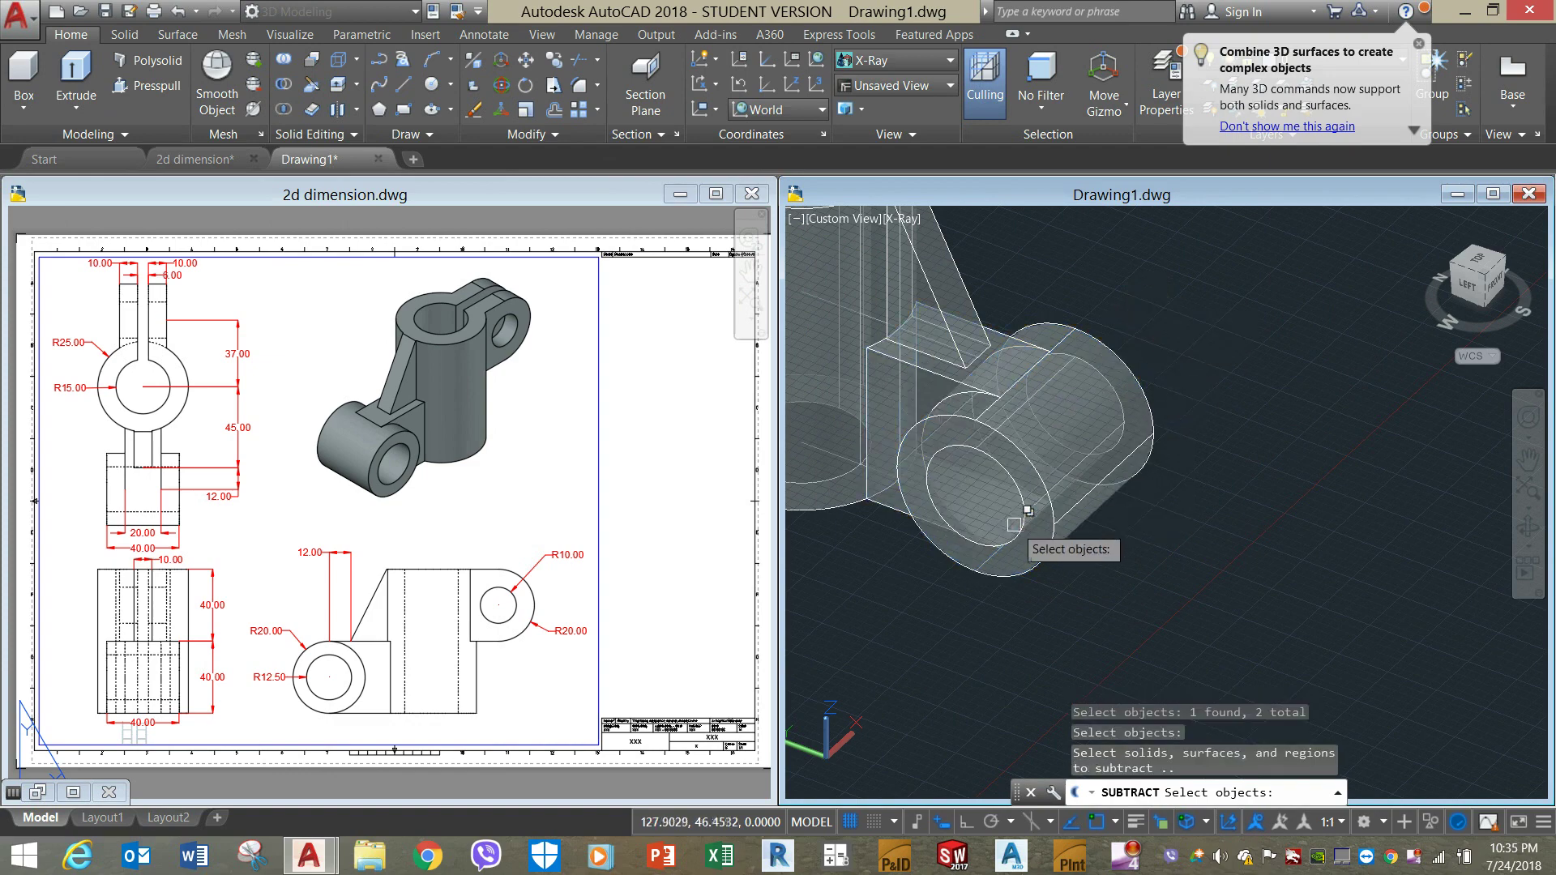
pyautogui.click(1012, 524)
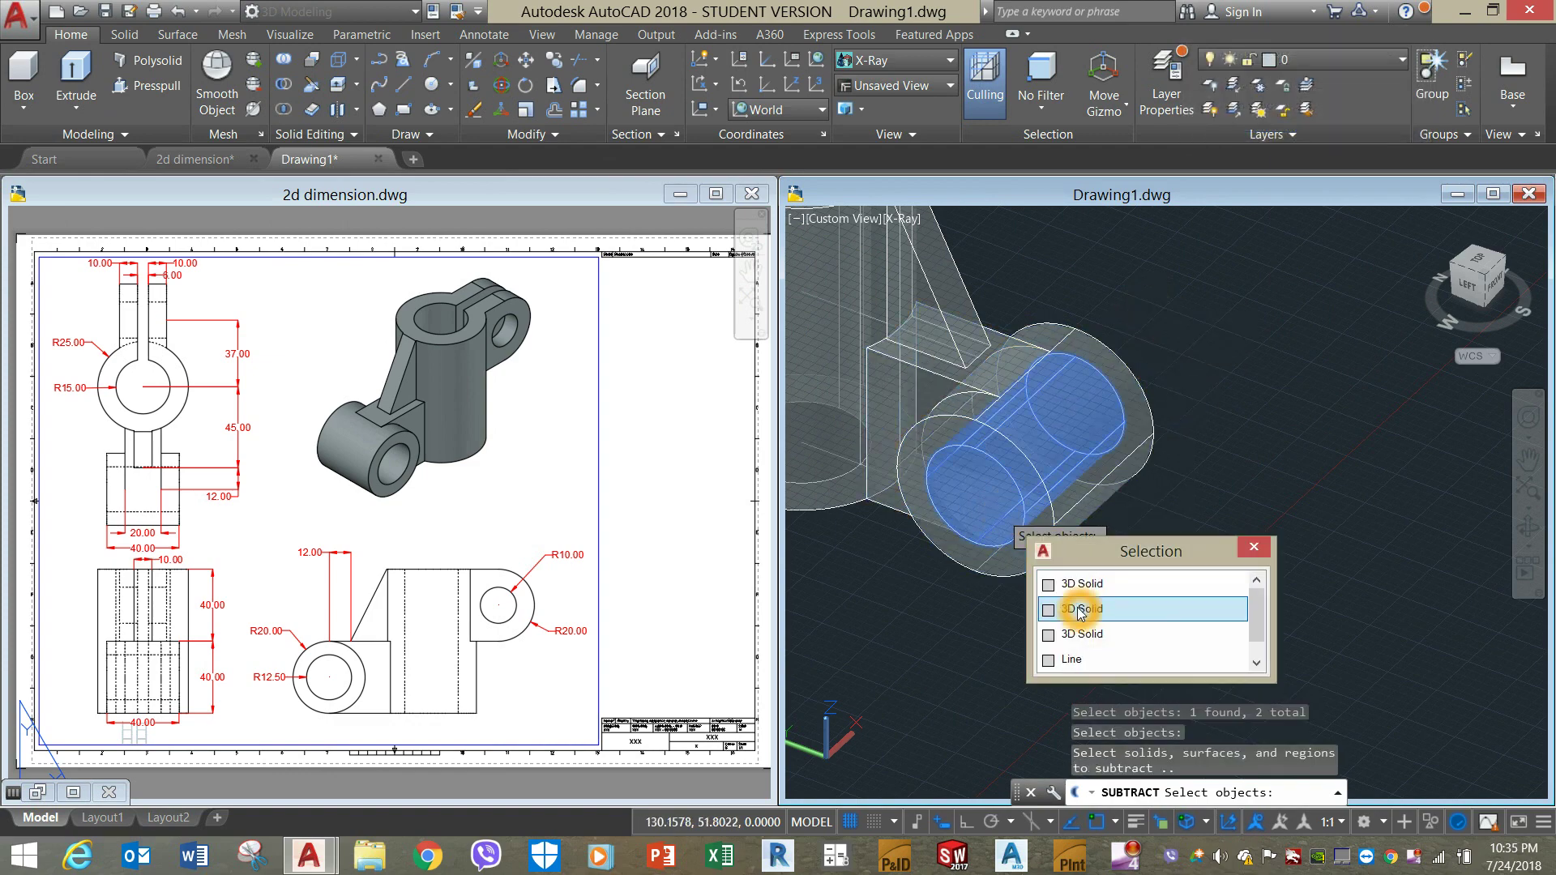
pyautogui.click(1119, 620)
pyautogui.keyDown('shift'); pyautogui.moveTo(1236, 348); pyautogui.dragTo(1184, 424, button='middle'); pyautogui.keyUp('shift')
pyautogui.press('Return')
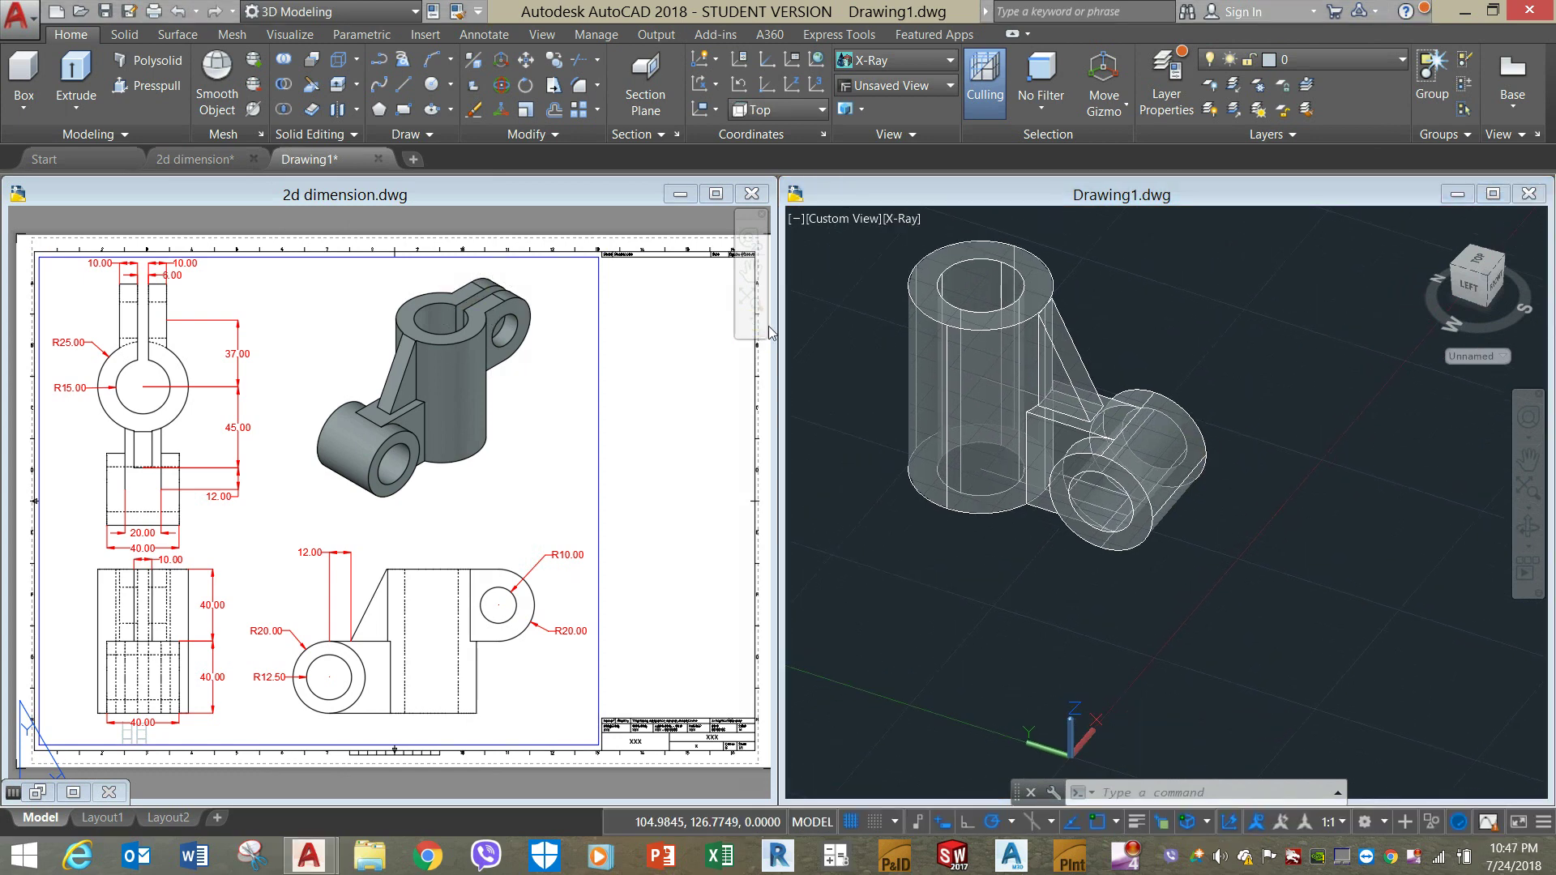
# Start a 3D polyline at the hub's top centre, running 37 outward away from the rib and 40 straight down.
pyautogui.click(372, 60)
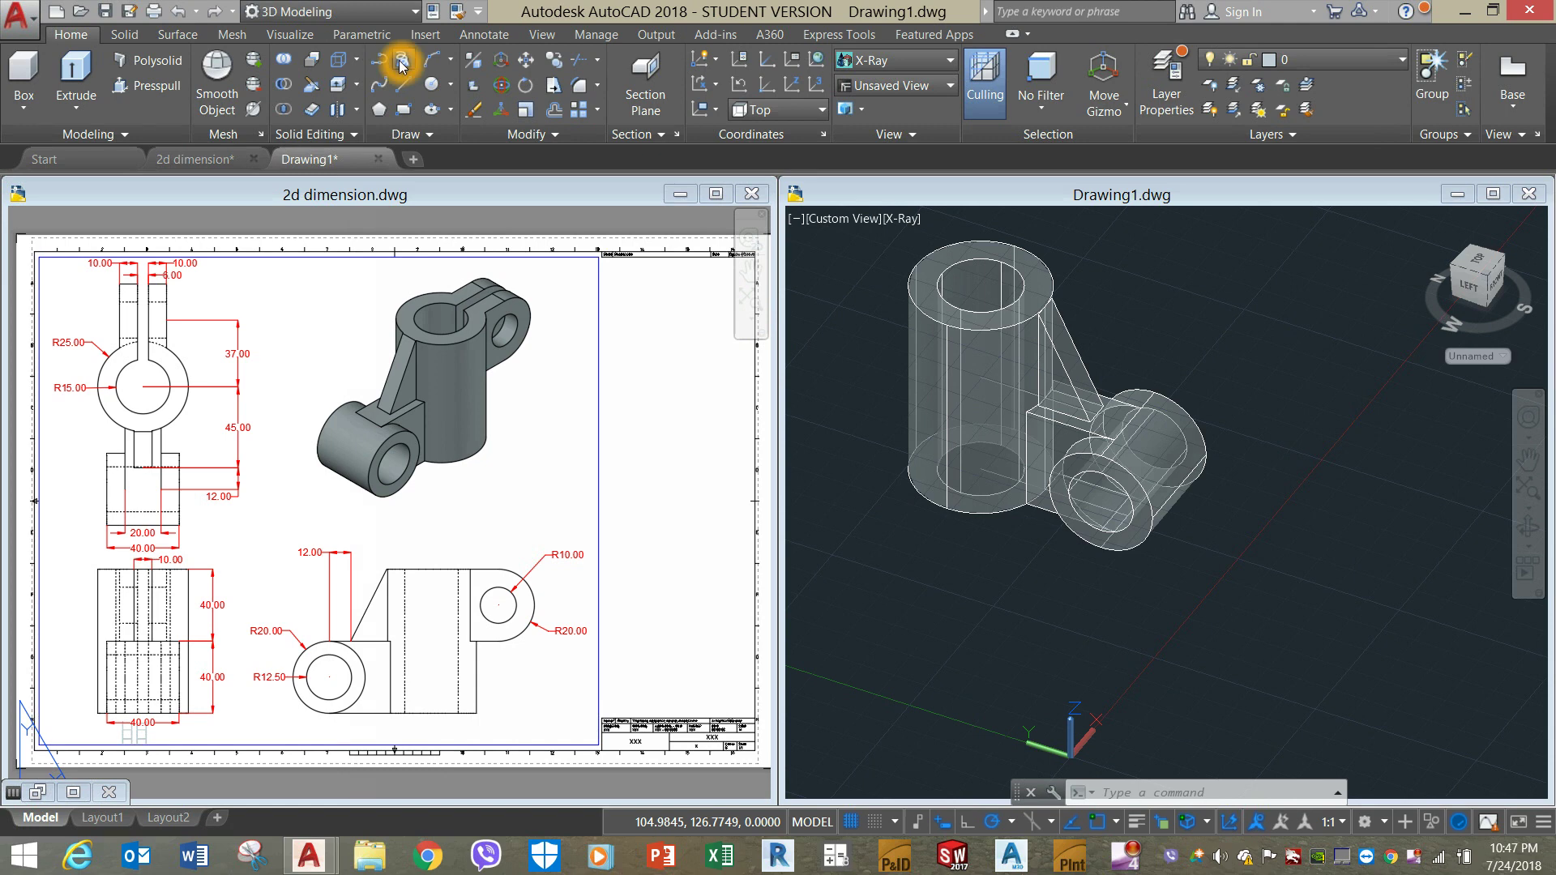
pyautogui.click(829, 320)
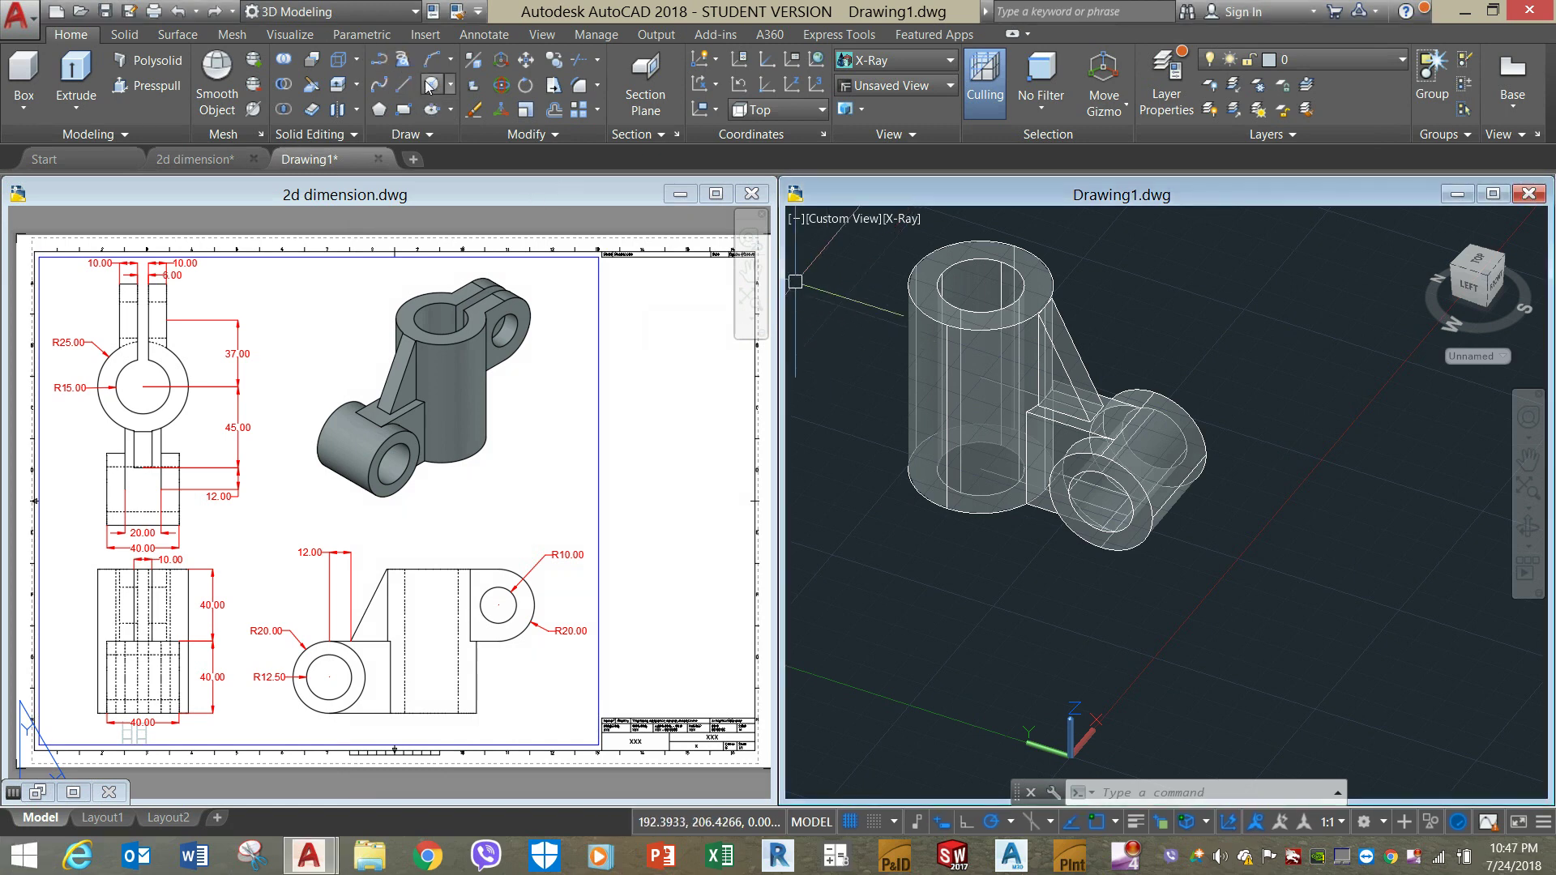
pyautogui.click(406, 66)
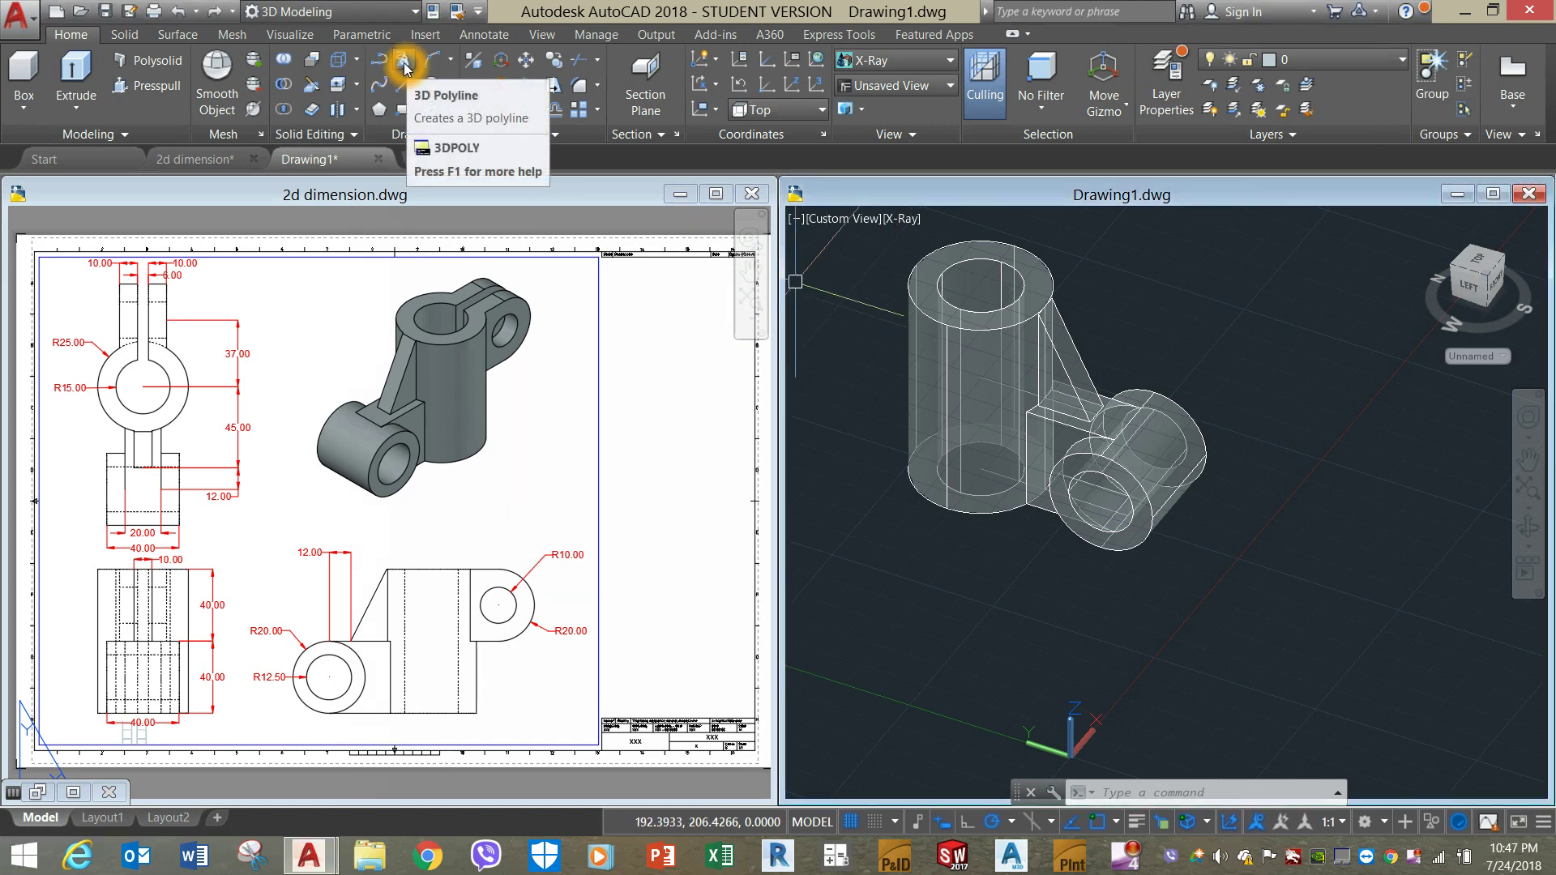
pyautogui.click(402, 64)
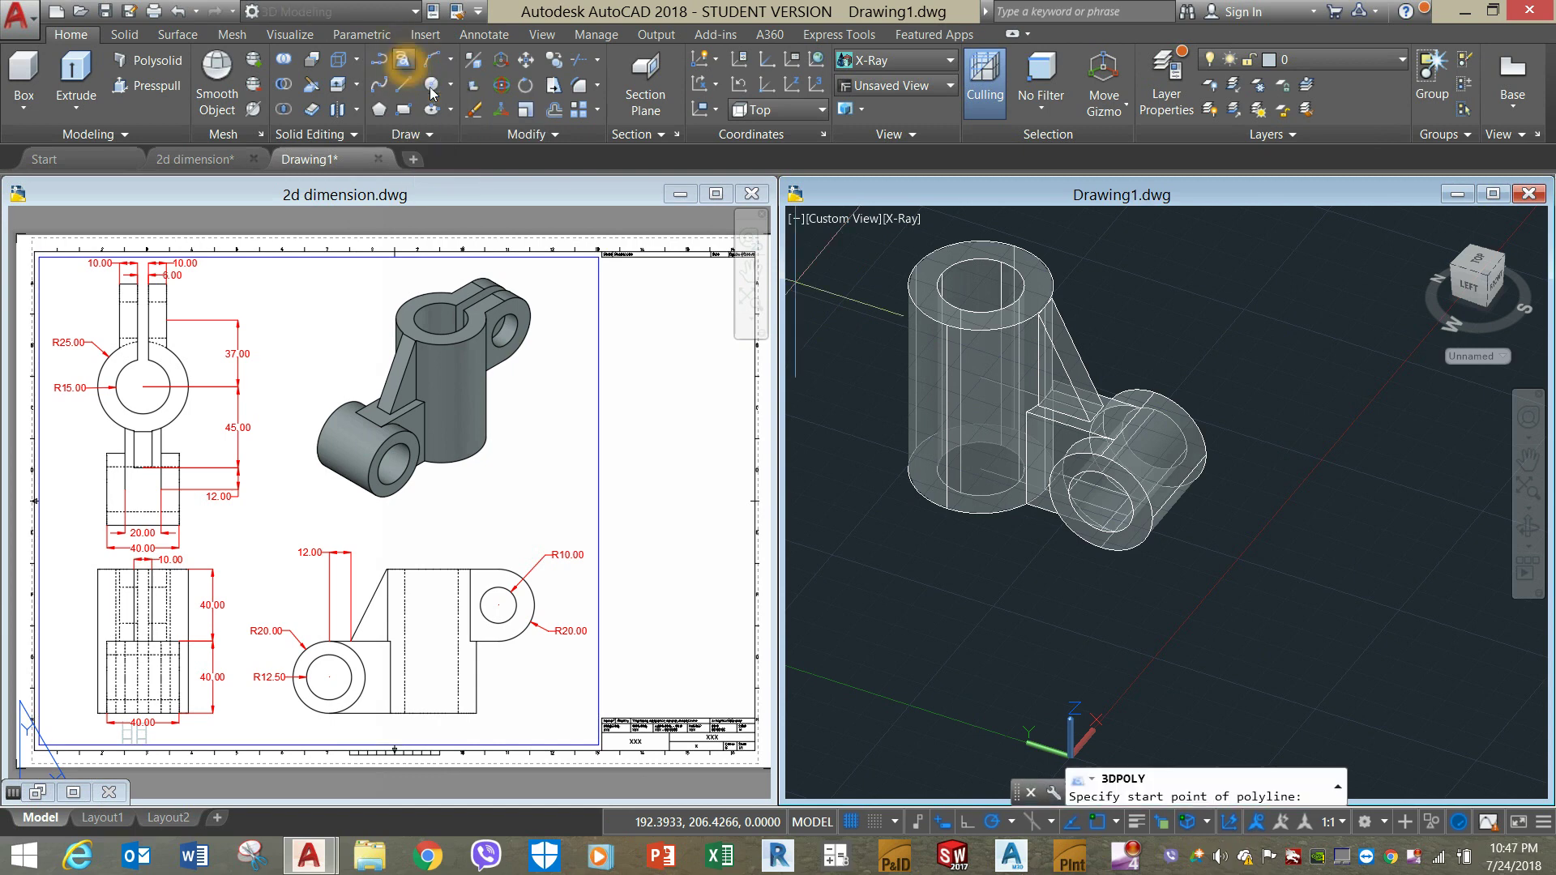
pyautogui.click(981, 280)
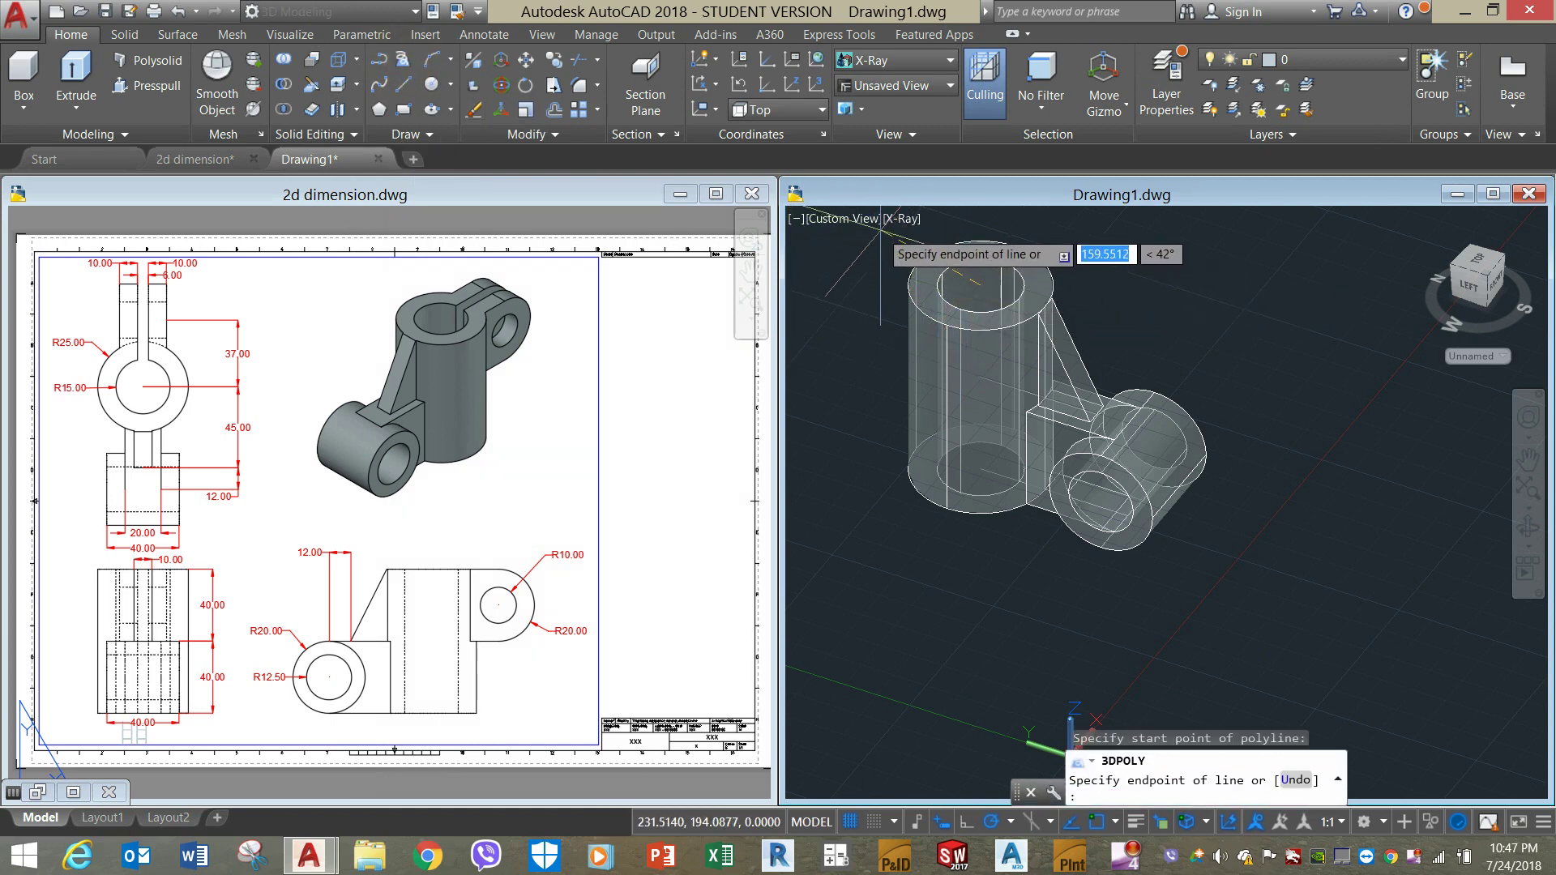
pyautogui.moveTo(870, 219); pyautogui.dragTo(981, 294, button='middle')
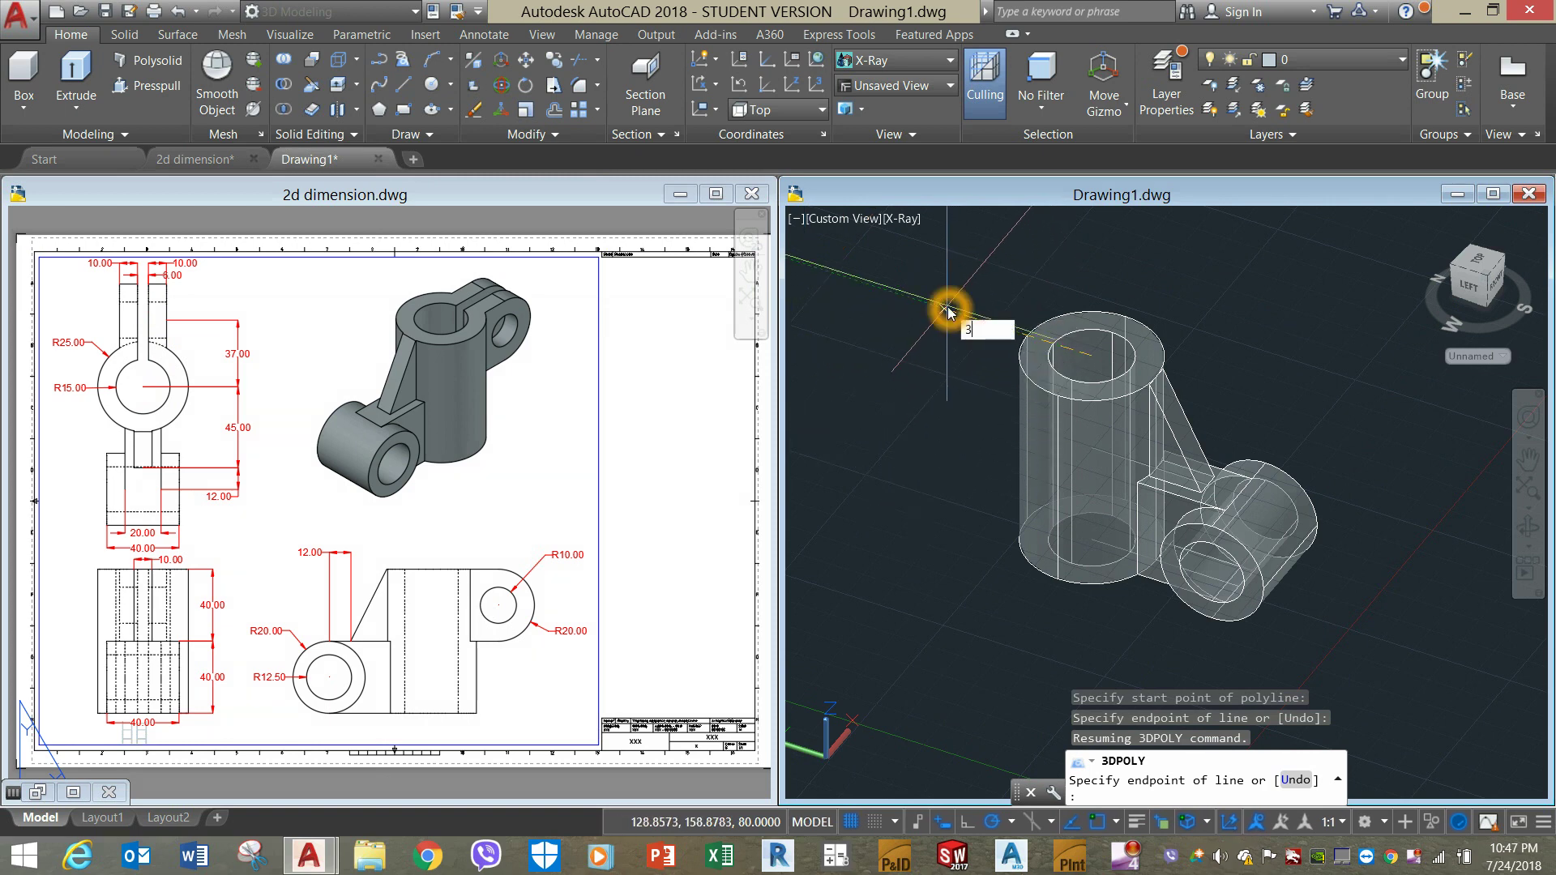
pyautogui.press('Return')
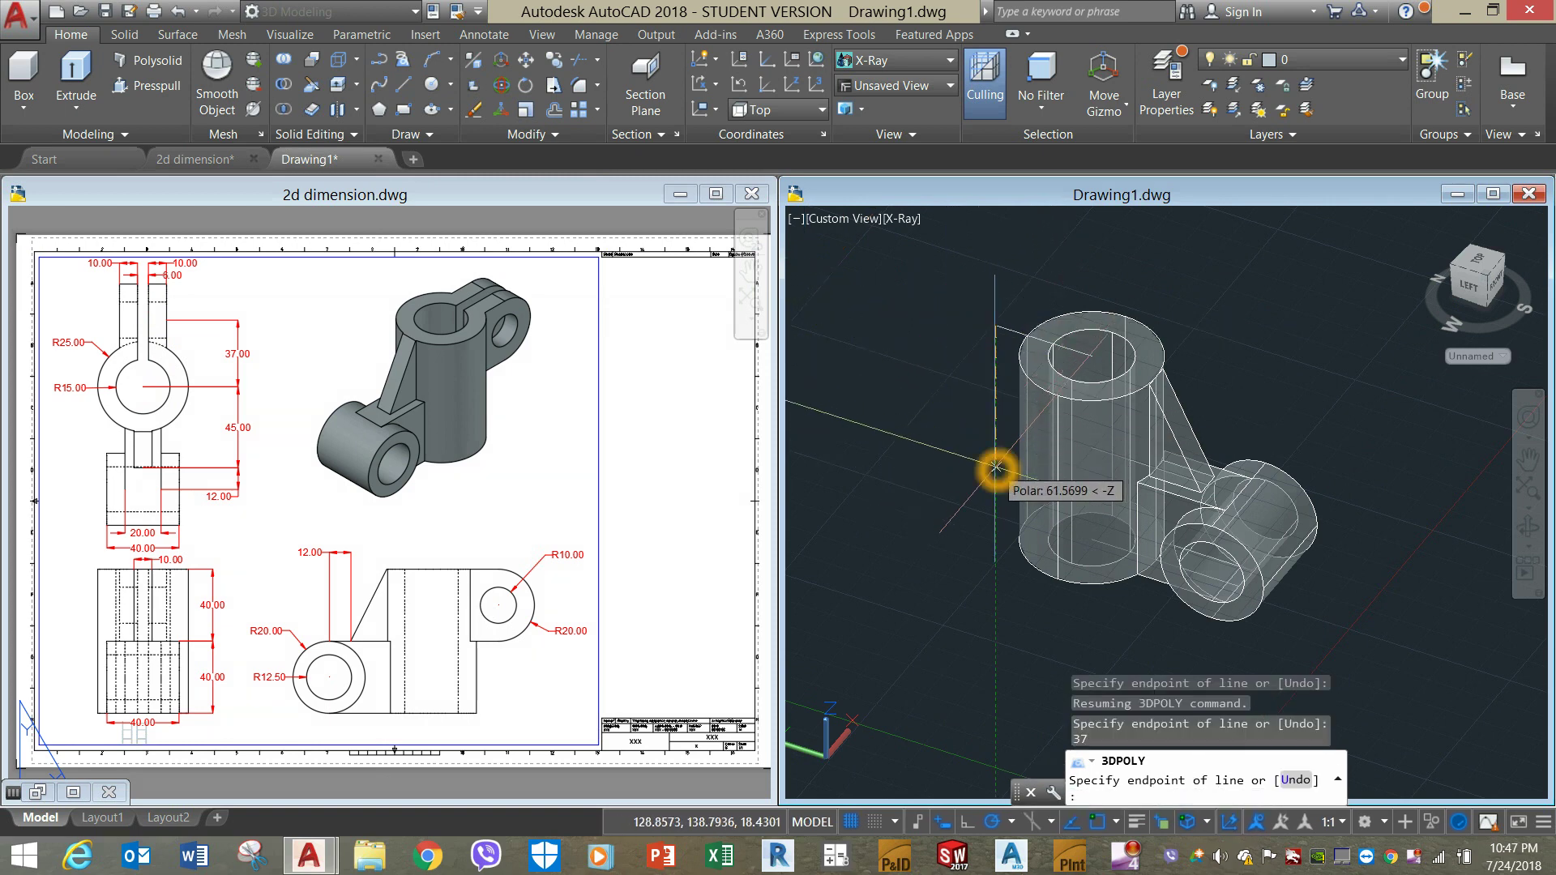
pyautogui.write('40')
pyautogui.press('Return')
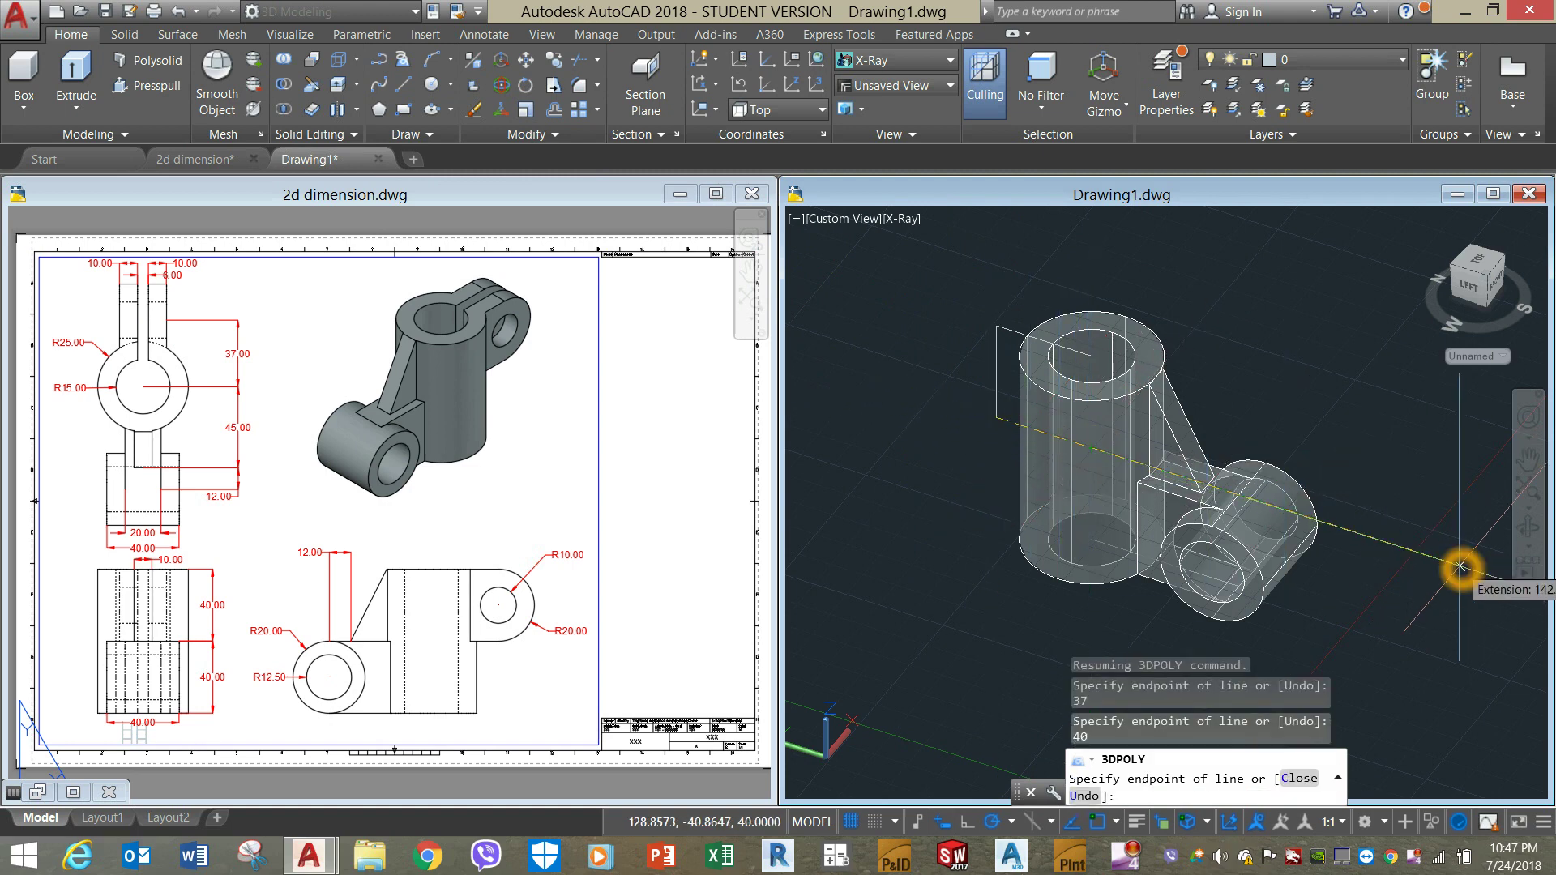
pyautogui.write('3')
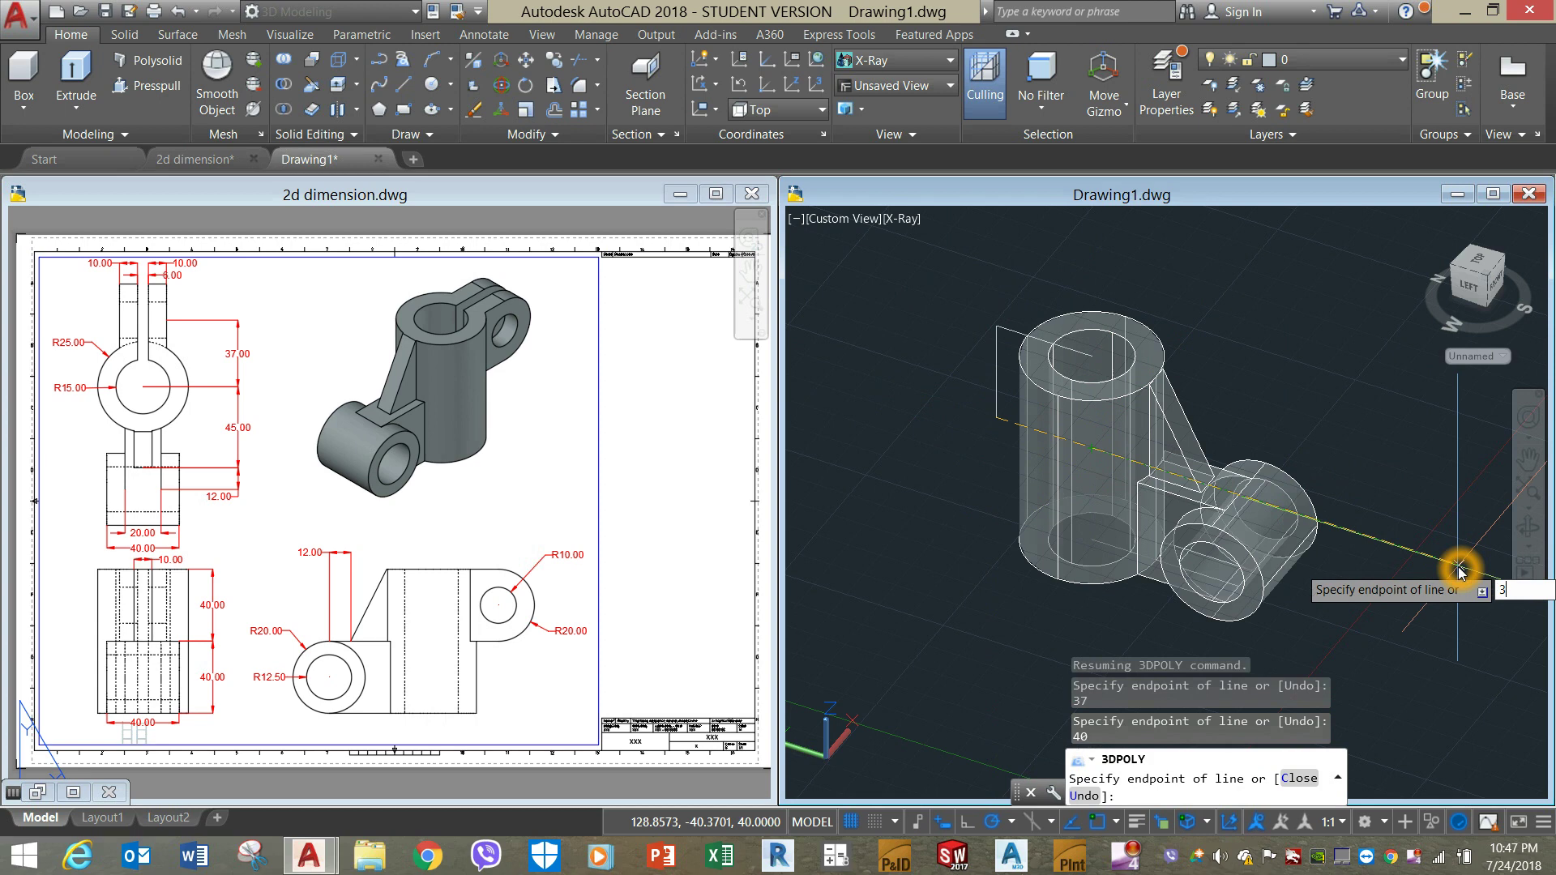
pyautogui.write('7')
pyautogui.press('Return')
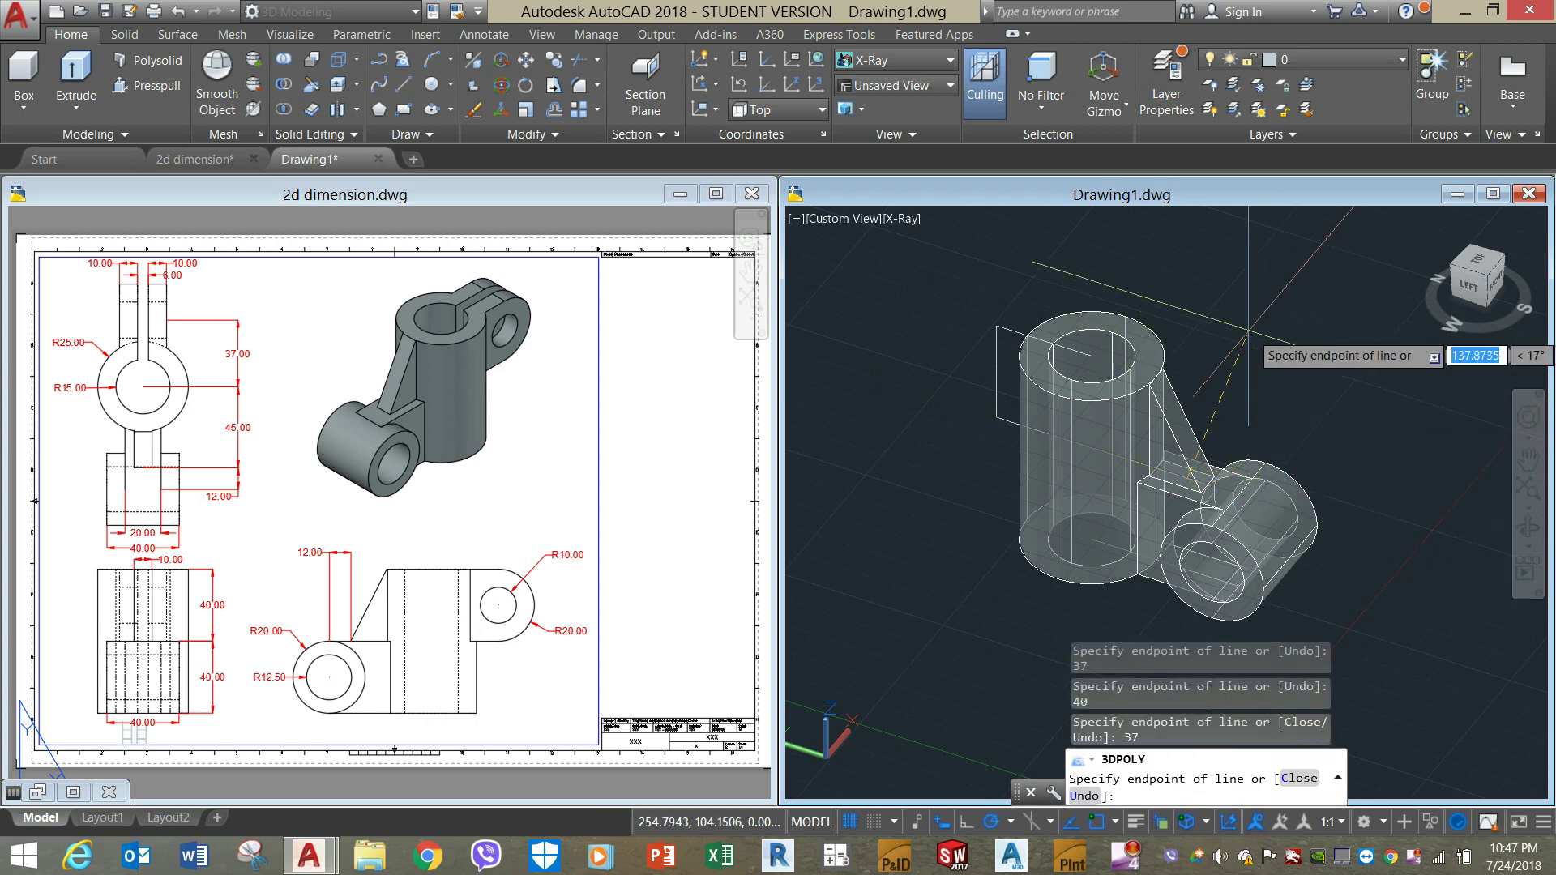
pyautogui.rightClick(1224, 307)
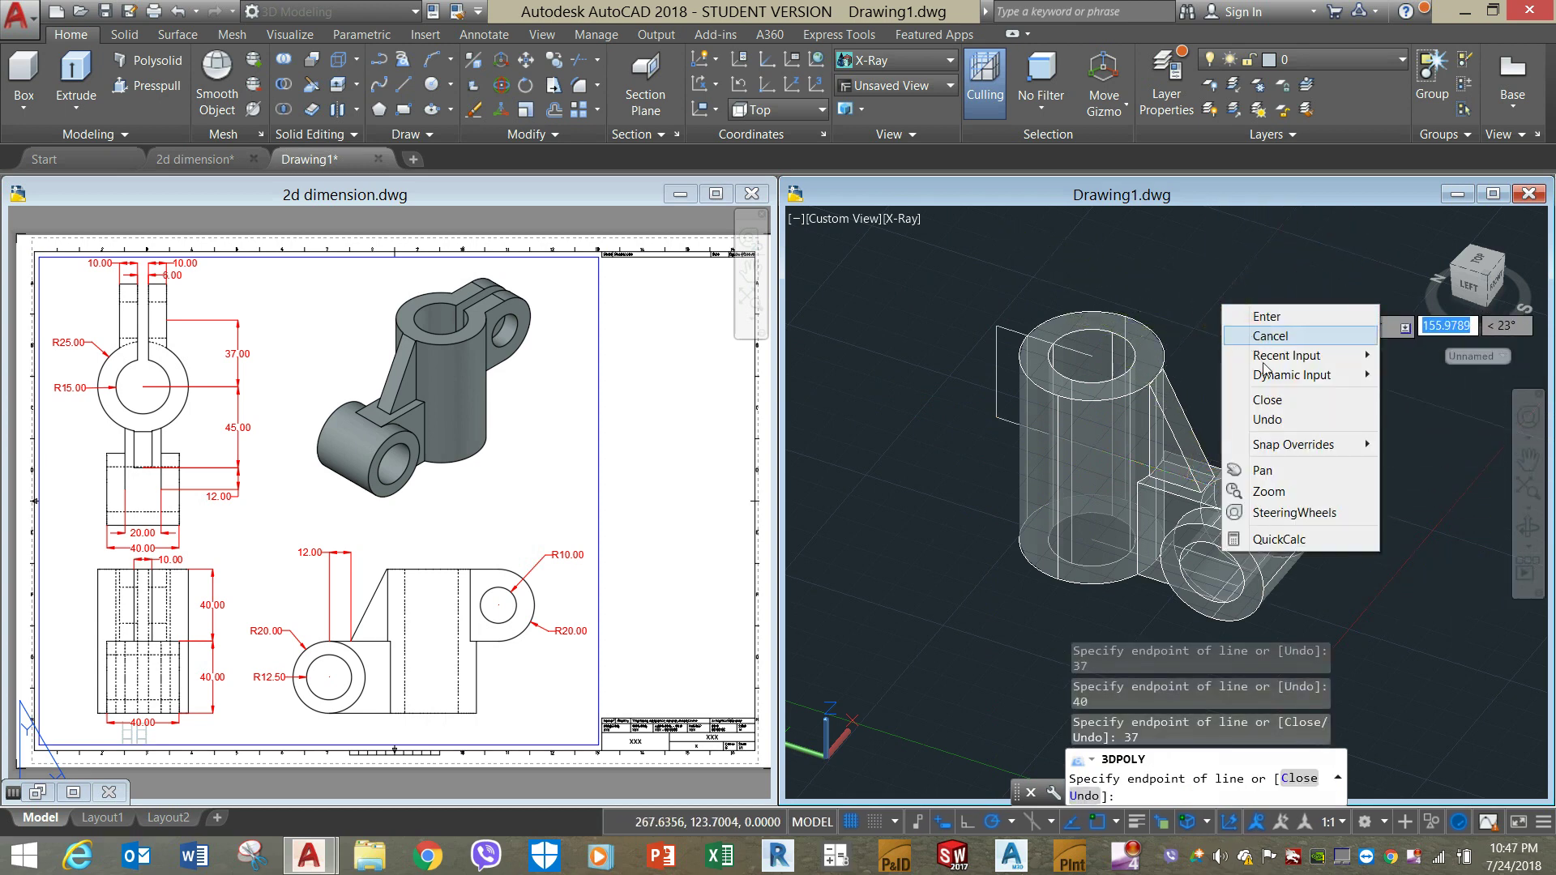
pyautogui.click(1268, 419)
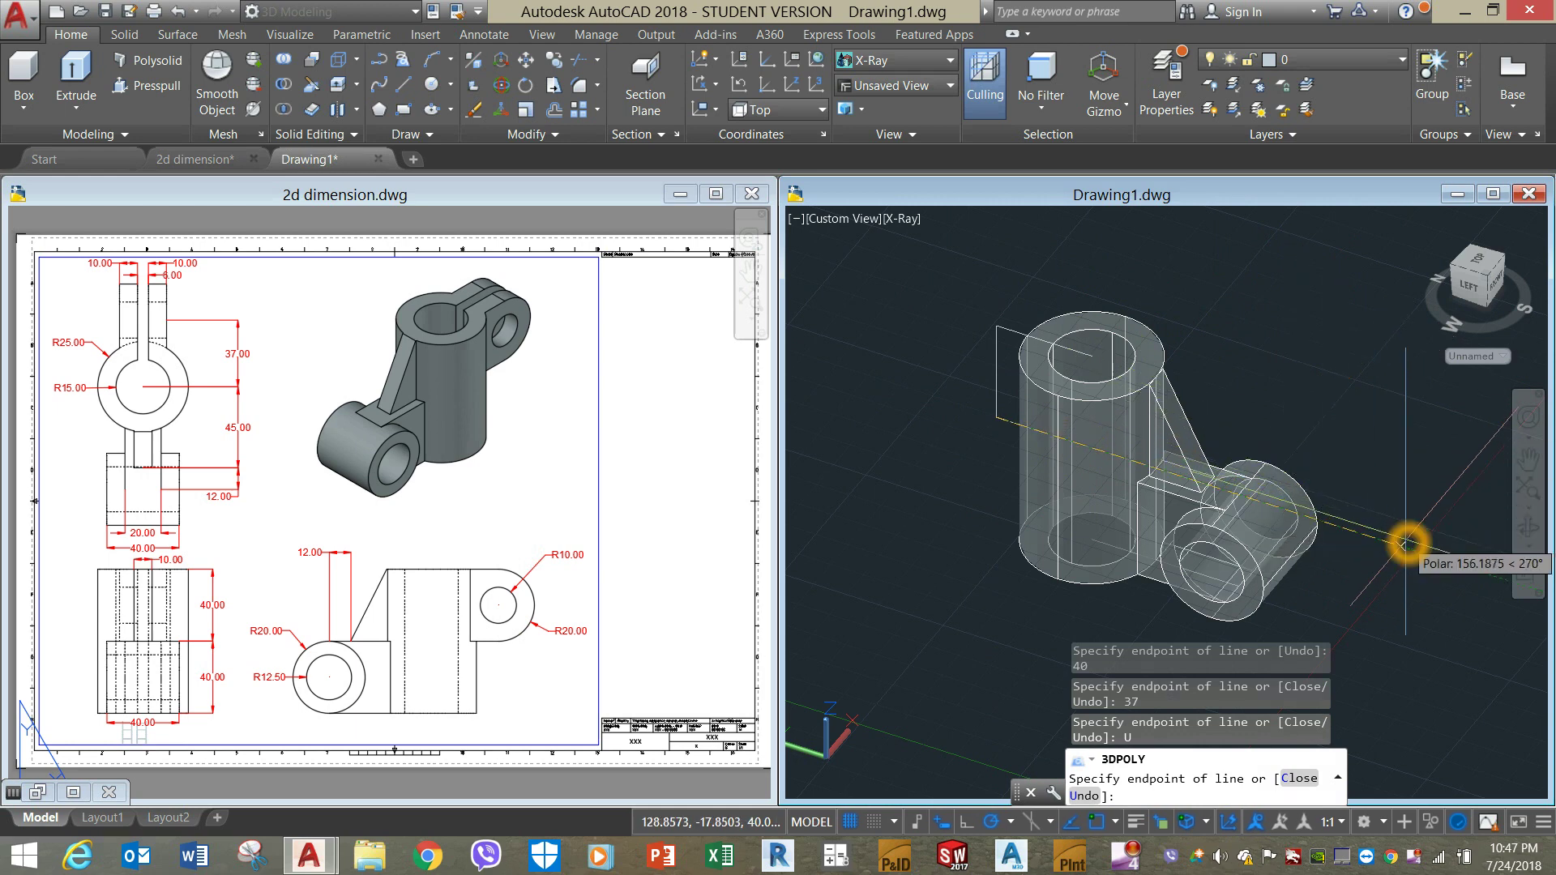
# Add a 37 segment back to the hub axis and close the 3D polyline into a rectangle.
pyautogui.write('3')
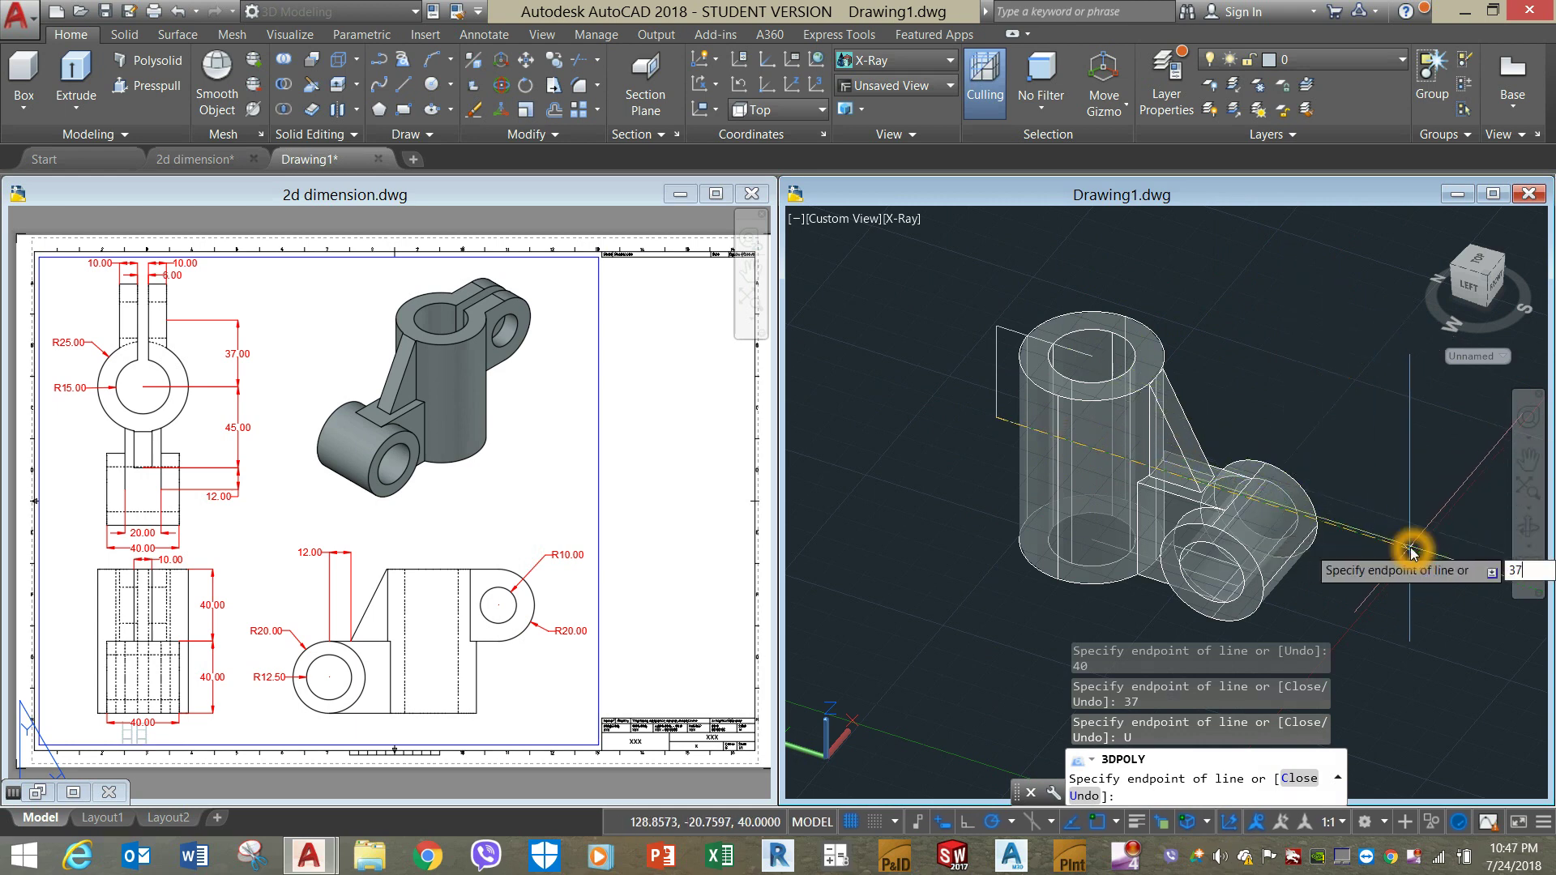
pyautogui.write('7')
pyautogui.press('Return')
pyautogui.write('c')
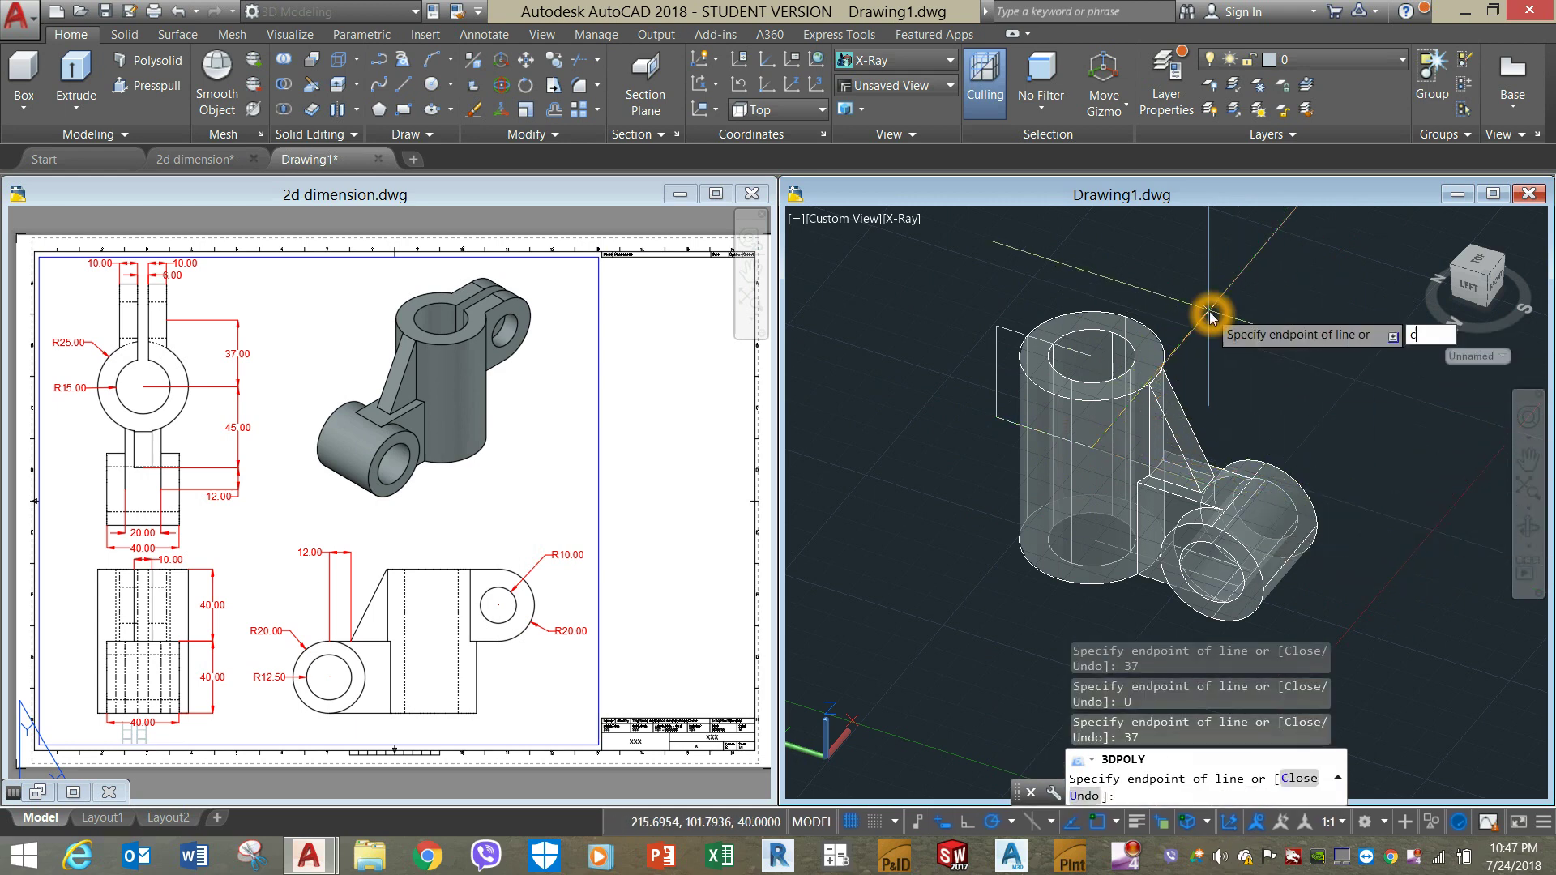
pyautogui.press('Return')
# Extrude the closed rectangular polyline at the hub's upper end by 13 toward the far side.
pyautogui.click(1018, 334)
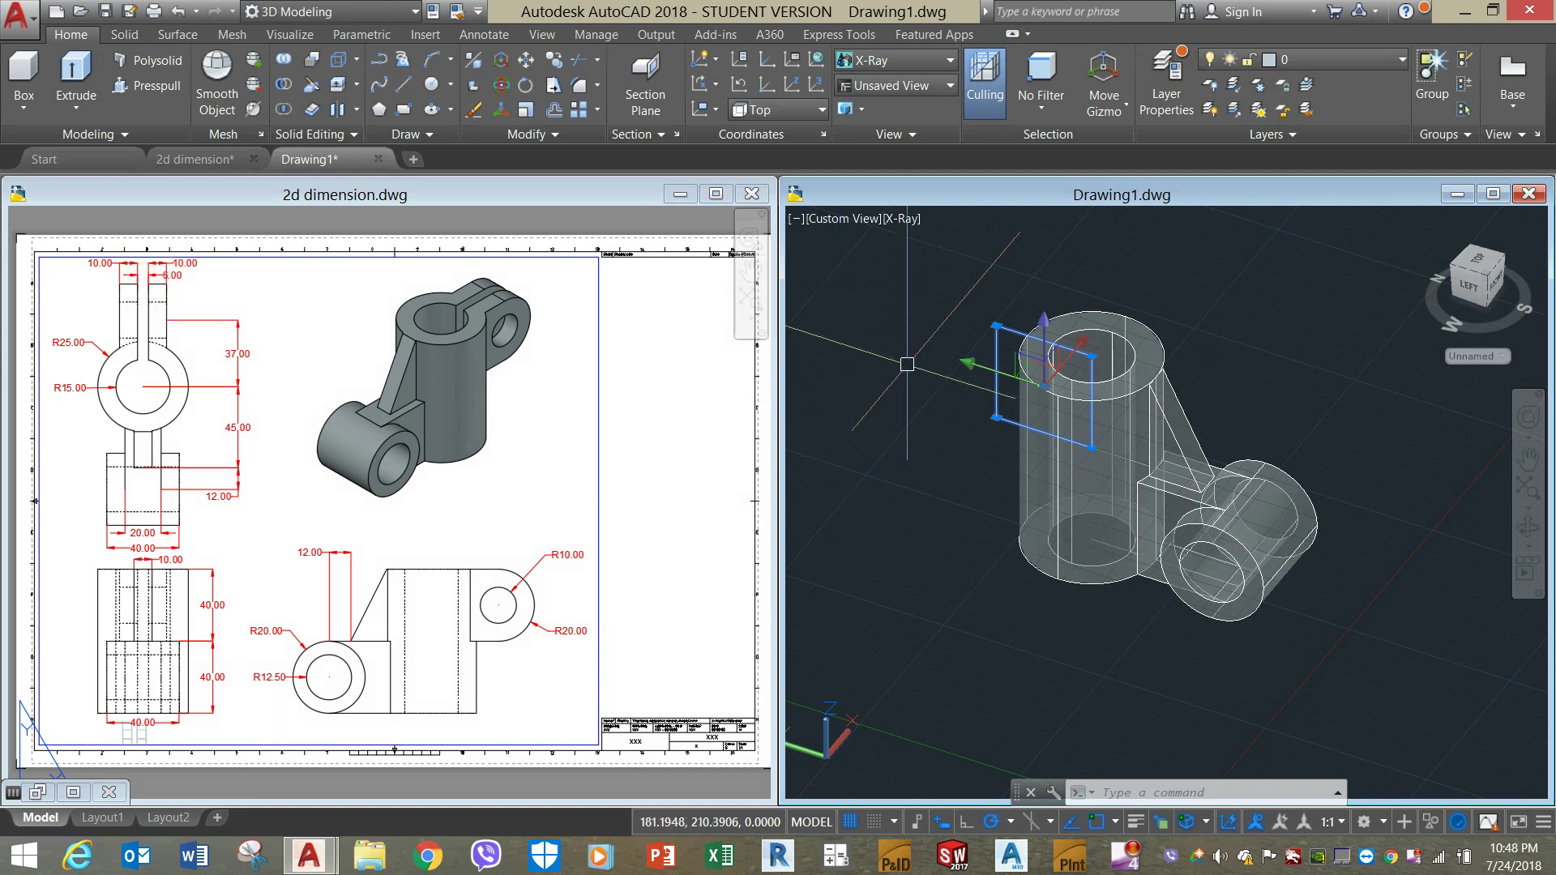
pyautogui.click(71, 73)
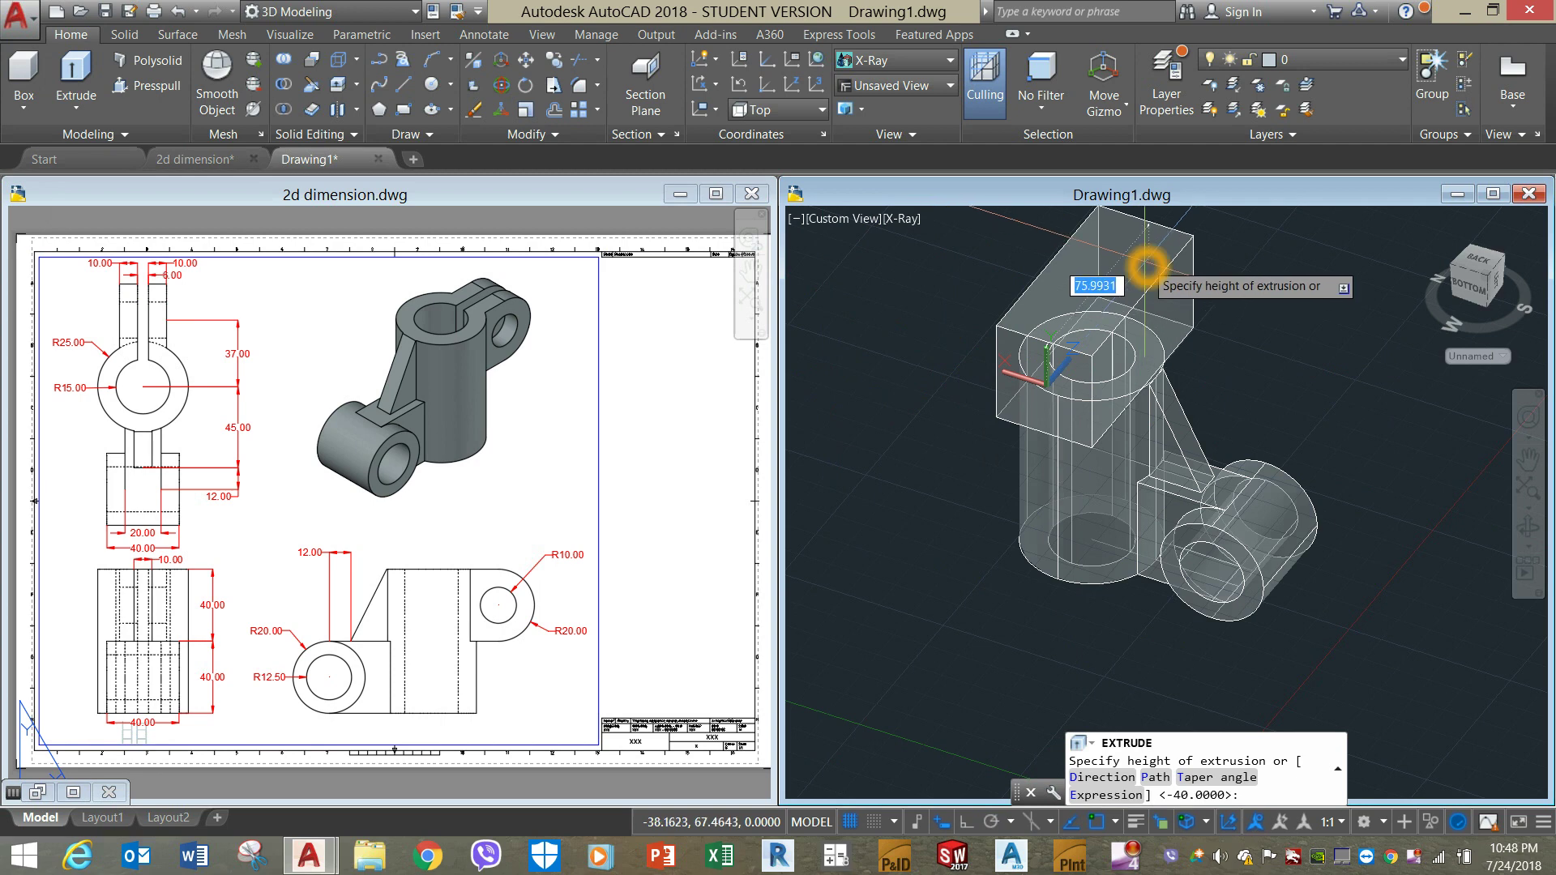
pyautogui.write('1')
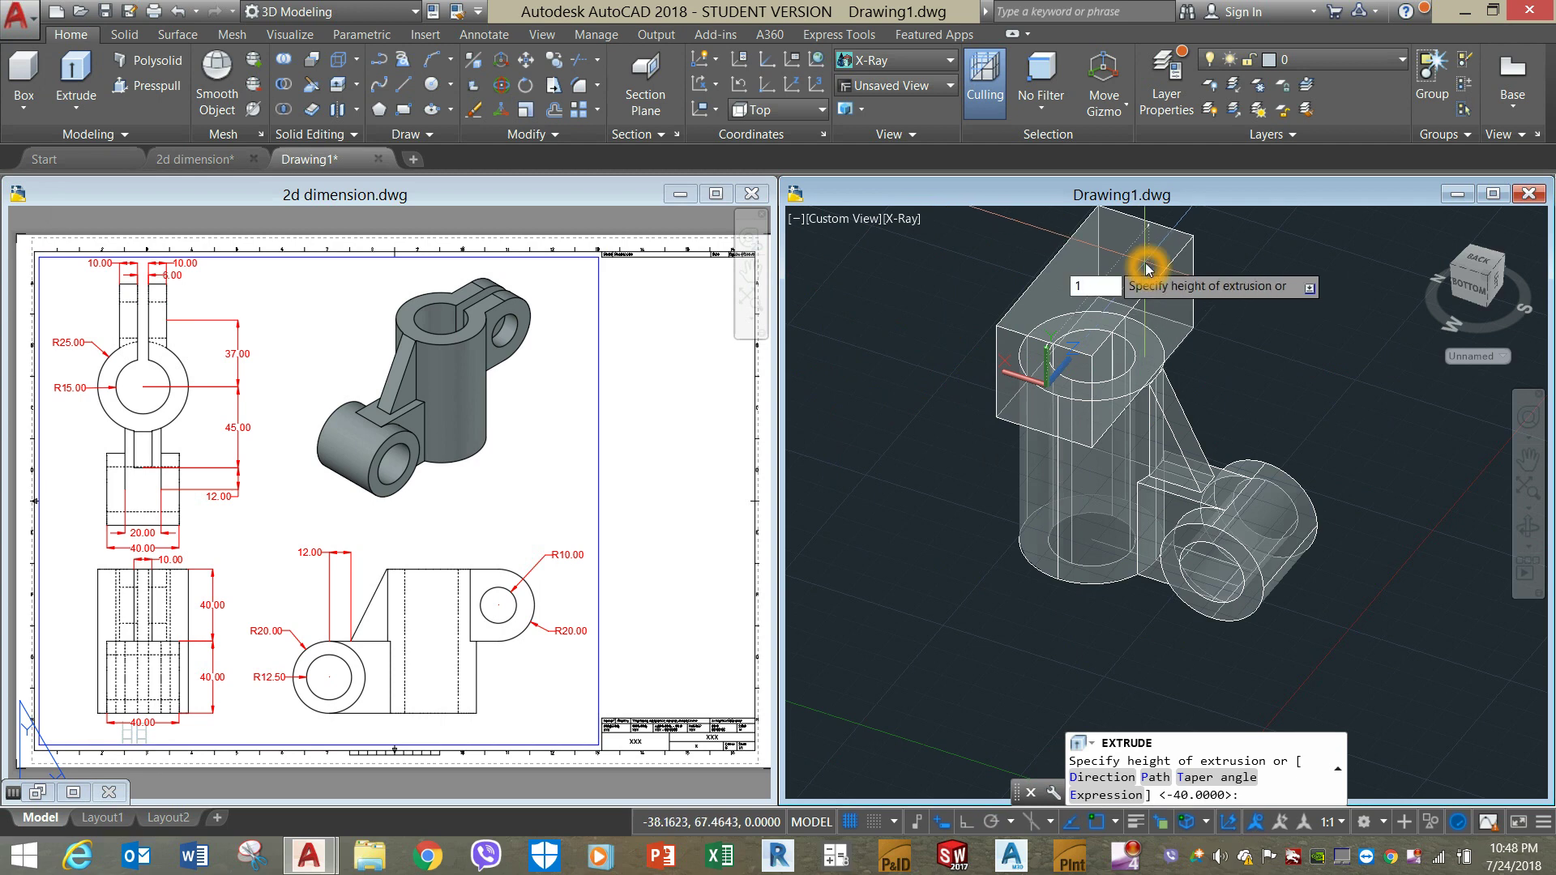
pyautogui.write('3')
pyautogui.press('Return')
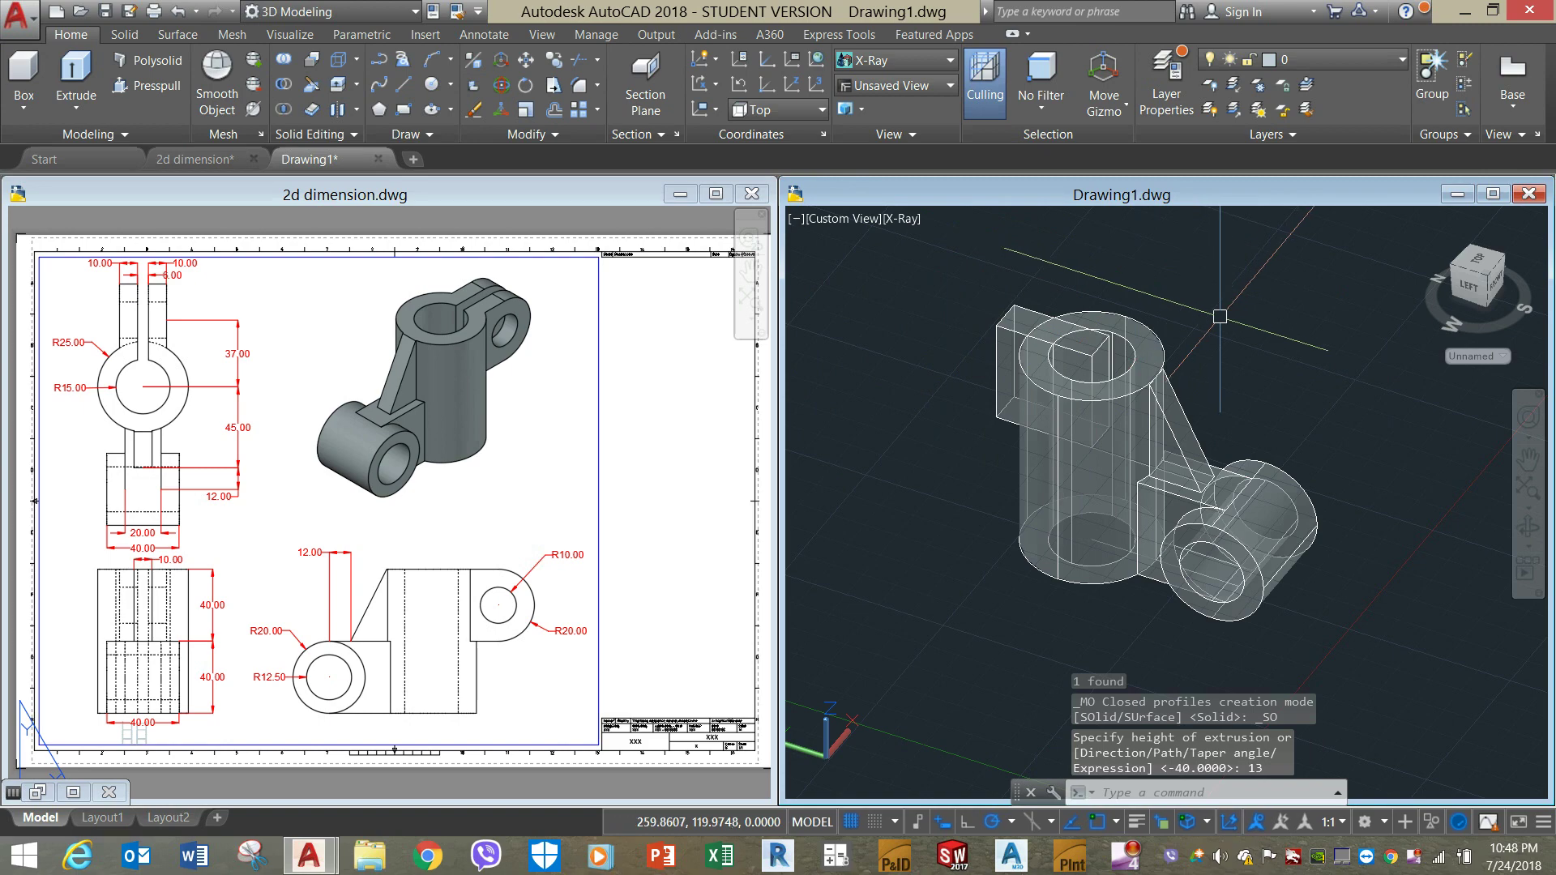
# Presspull the near side face of the new upper block outward by 13.
pyautogui.keyDown('shift'); pyautogui.moveTo(1221, 317); pyautogui.dragTo(1163, 328, button='middle'); pyautogui.keyUp('shift')
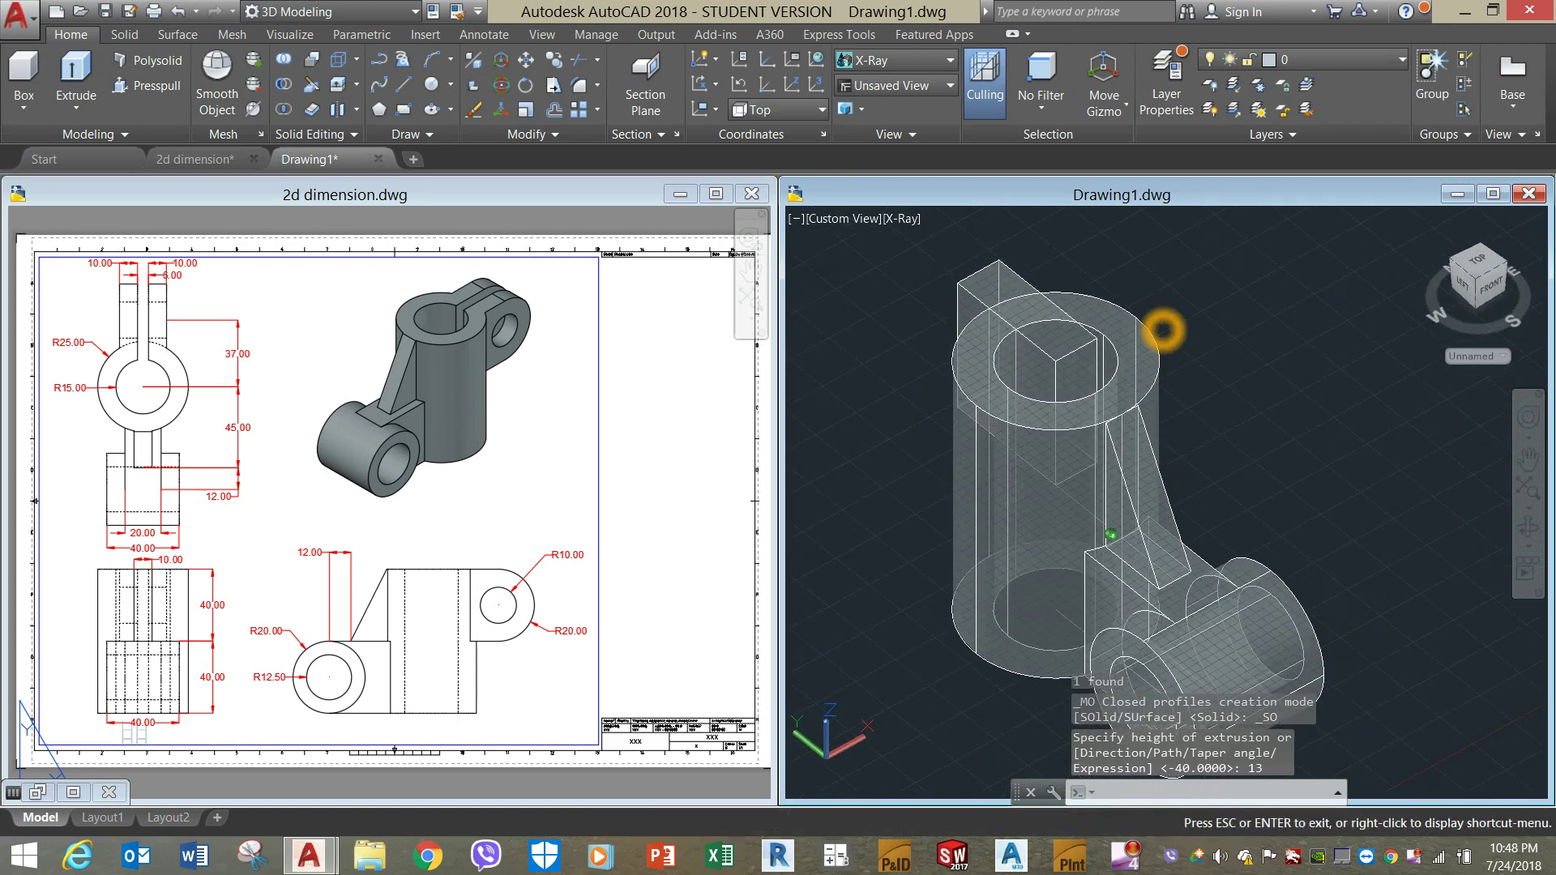
pyautogui.click(154, 87)
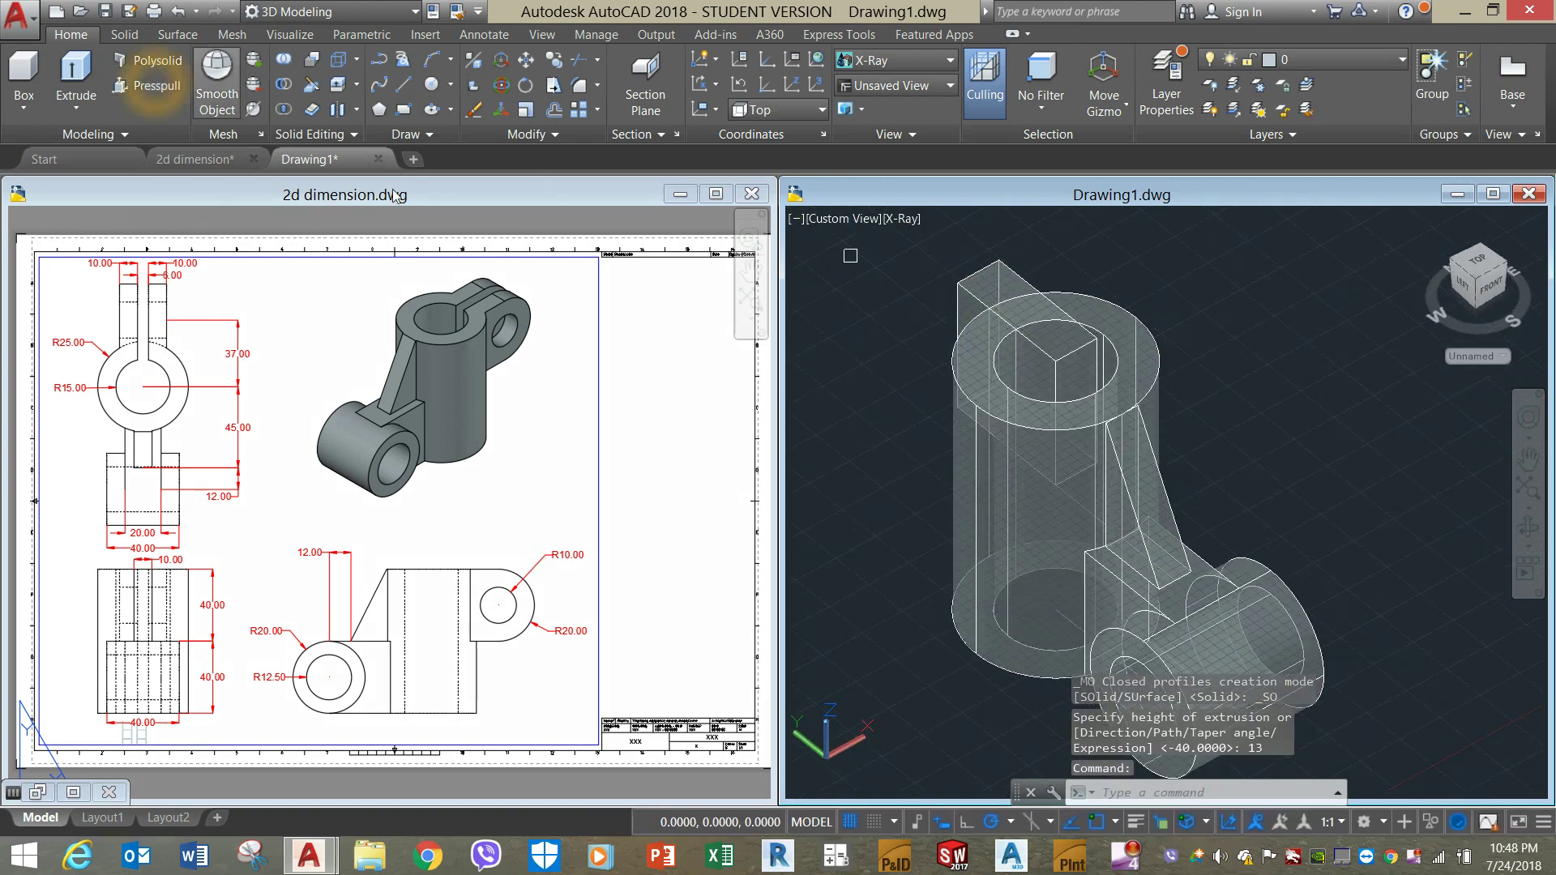
pyautogui.click(966, 304)
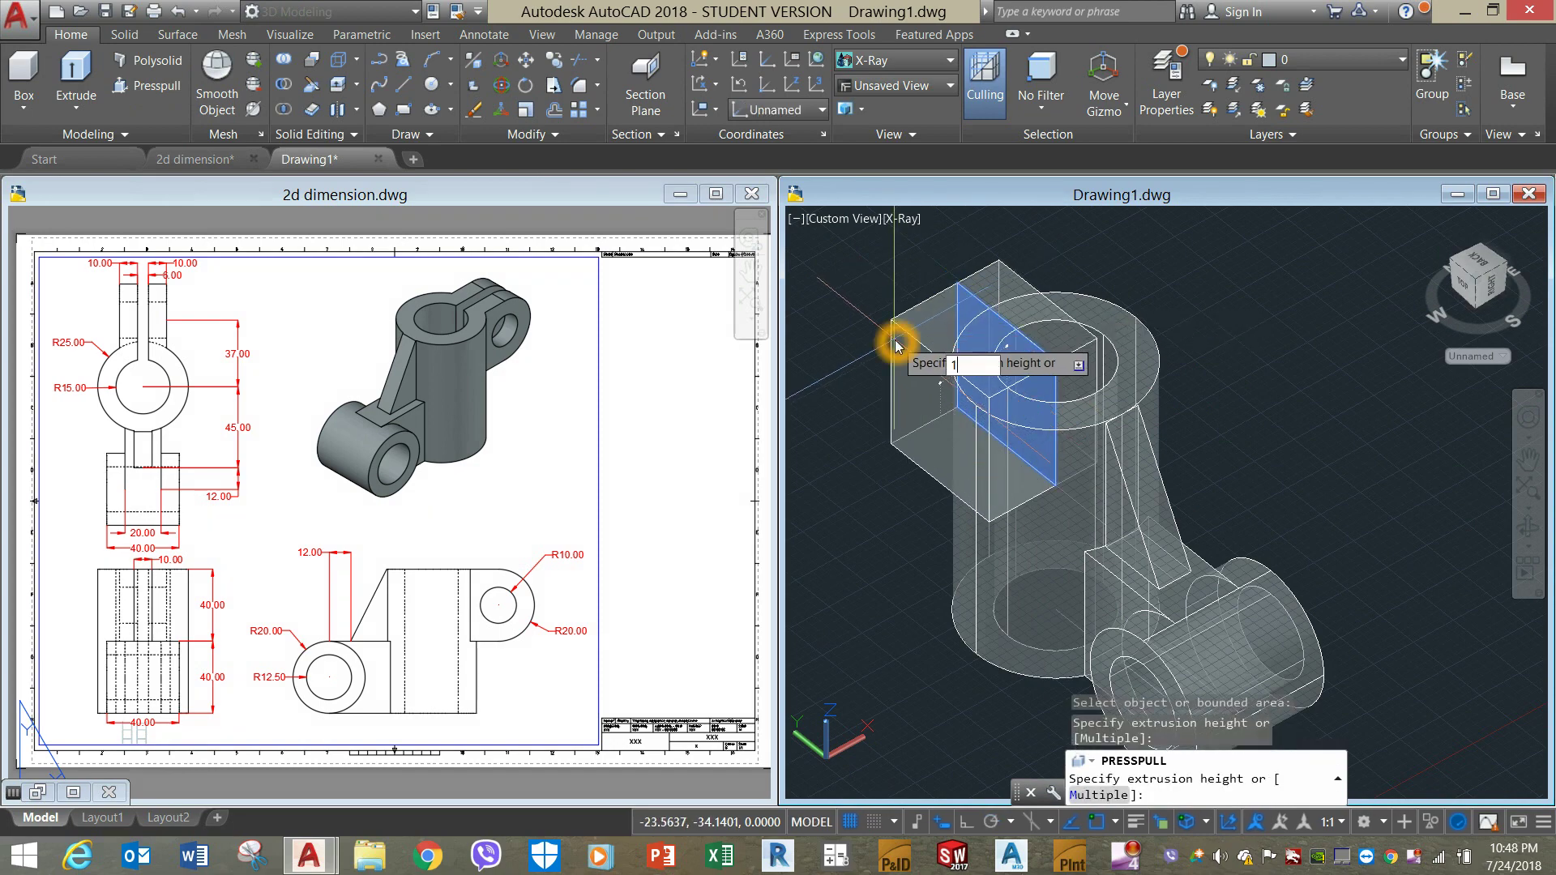
pyautogui.write('13')
pyautogui.press('Return')
pyautogui.keyDown('shift'); pyautogui.moveTo(908, 349); pyautogui.dragTo(946, 362, button='middle'); pyautogui.keyUp('shift')
pyautogui.press('Escape')
# Draw a circle on the upper block's near side face, centred at the outer vertical edge's midpoint and passing through its upper corner.
pyautogui.scroll(2, 968, 340)
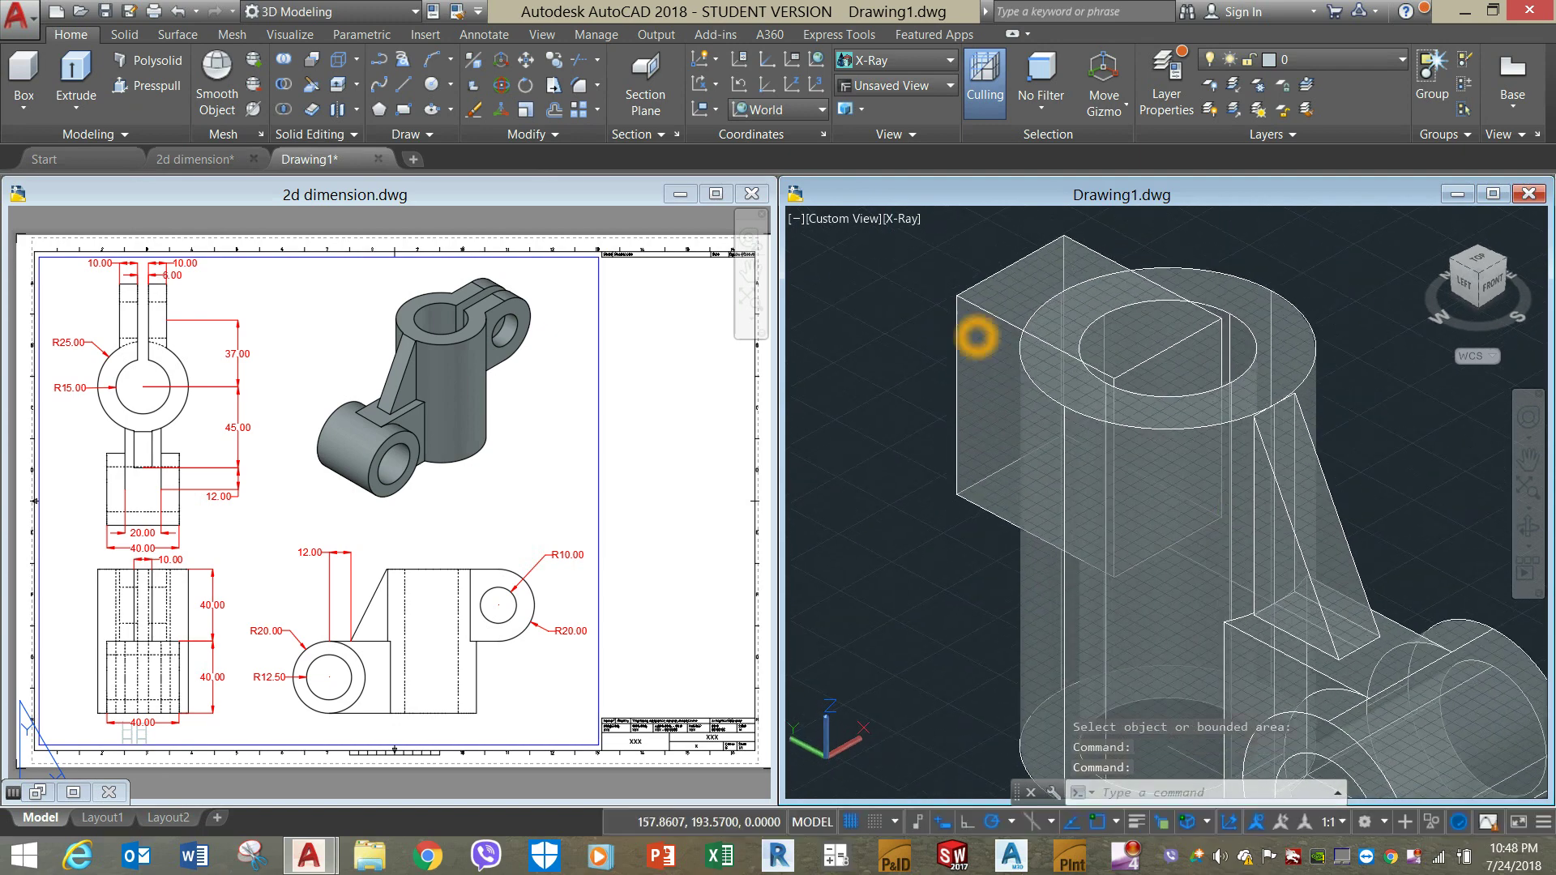
pyautogui.click(432, 86)
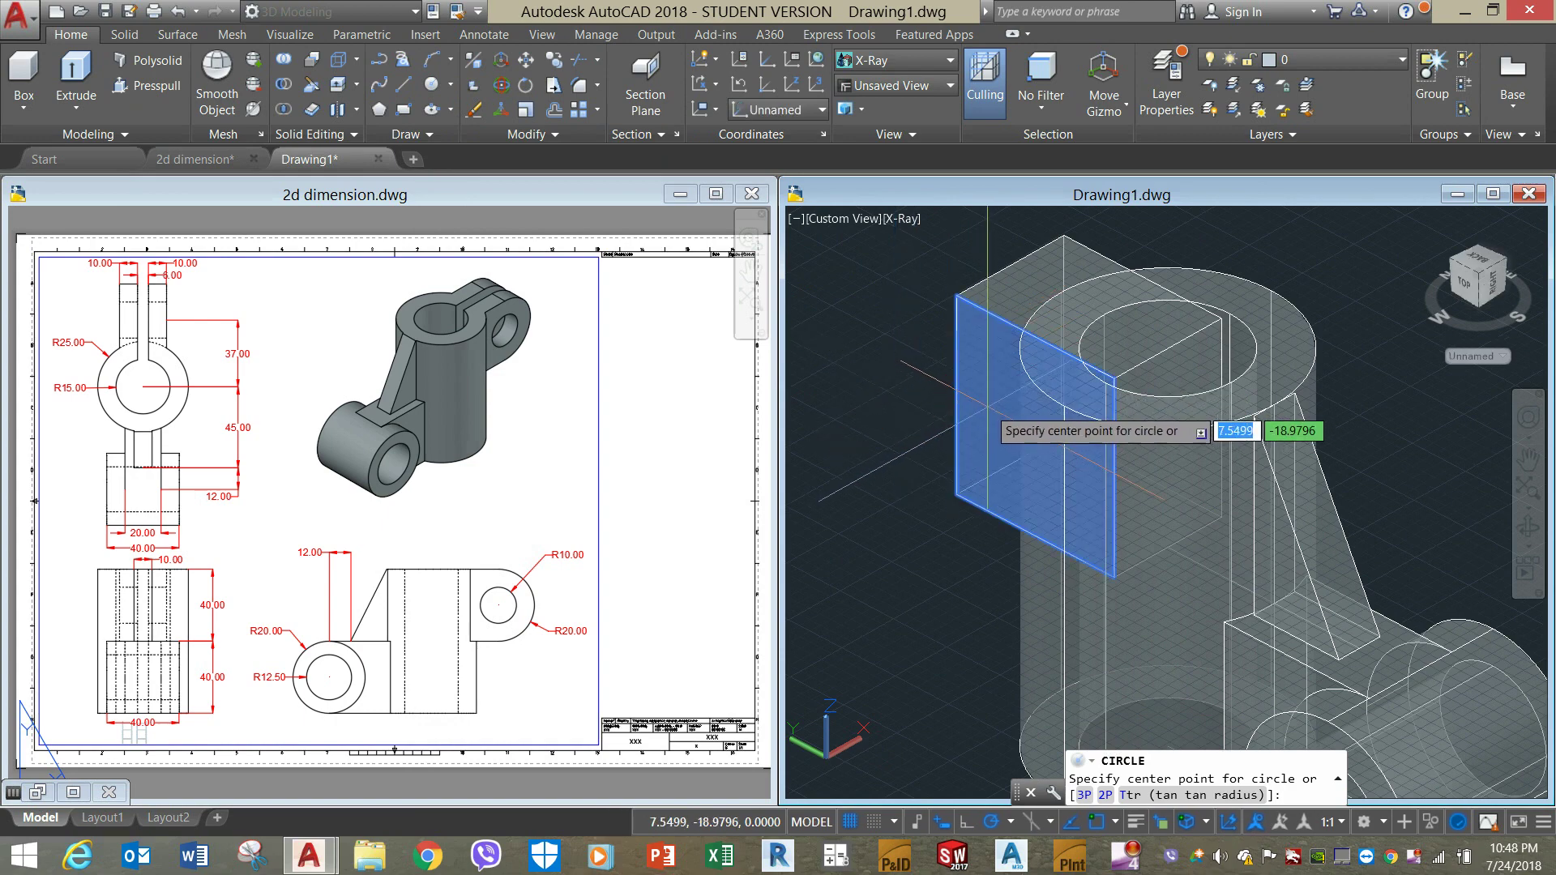
pyautogui.click(957, 391)
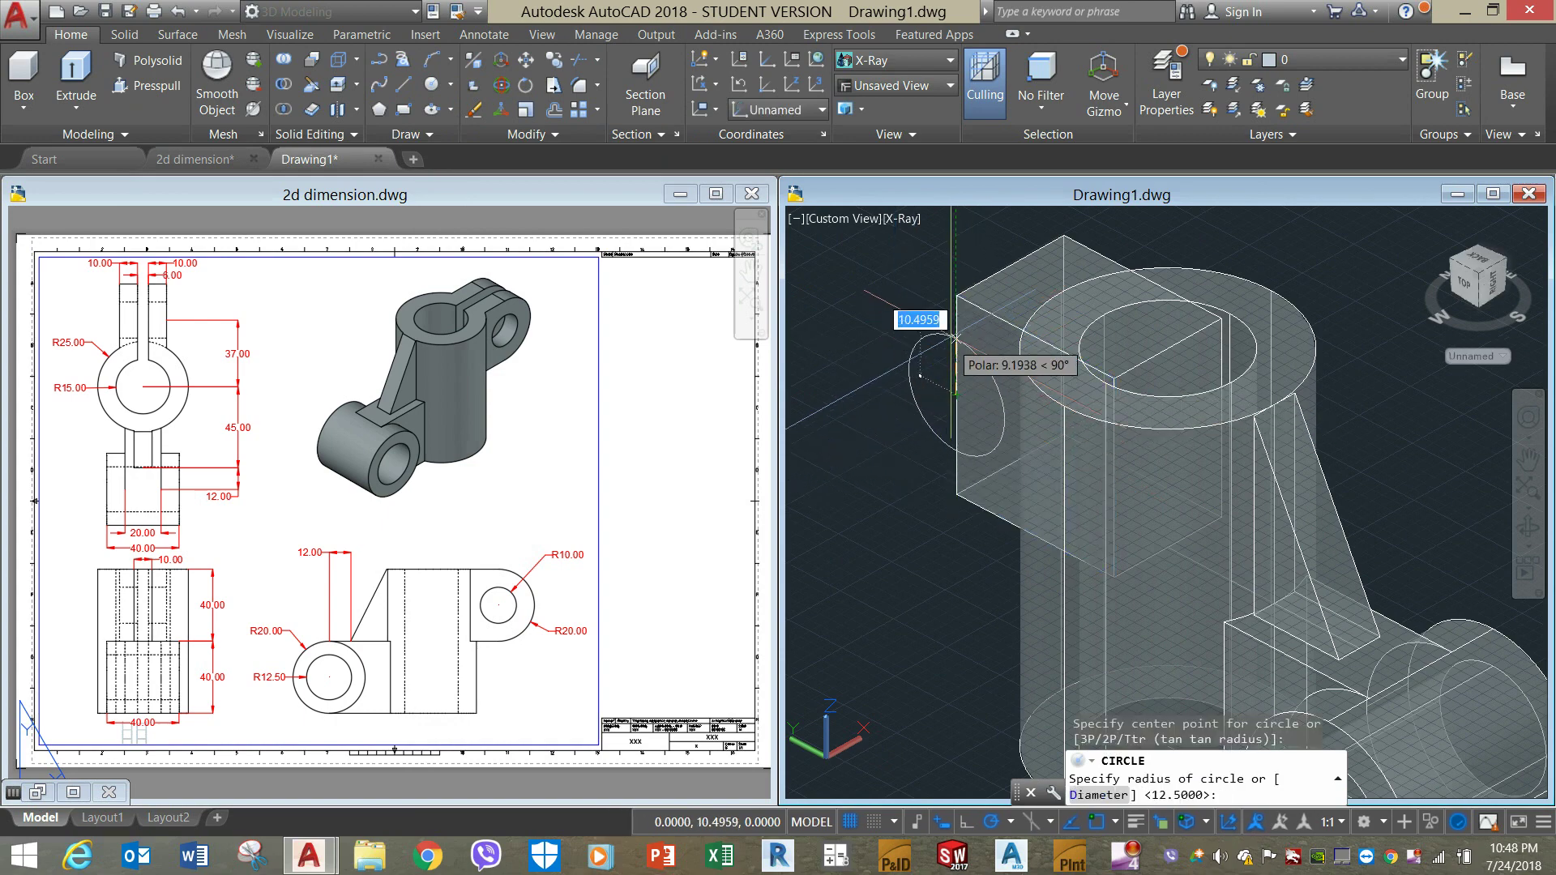
pyautogui.click(962, 297)
pyautogui.click(962, 298)
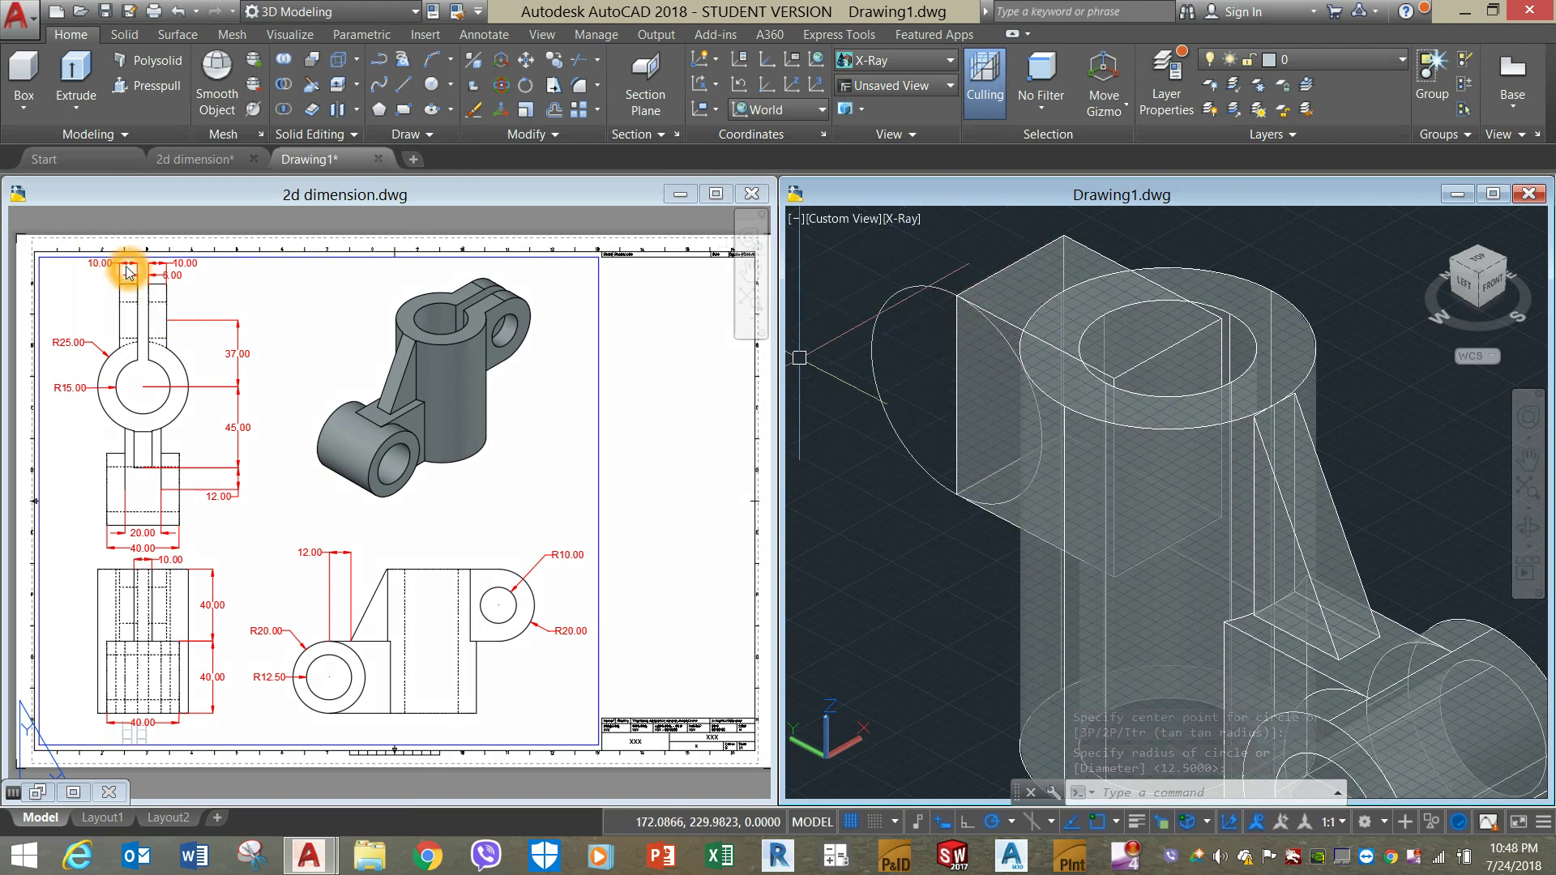
# Extrude the circle at the upper block's outer edge inward by 10.
pyautogui.click(76, 77)
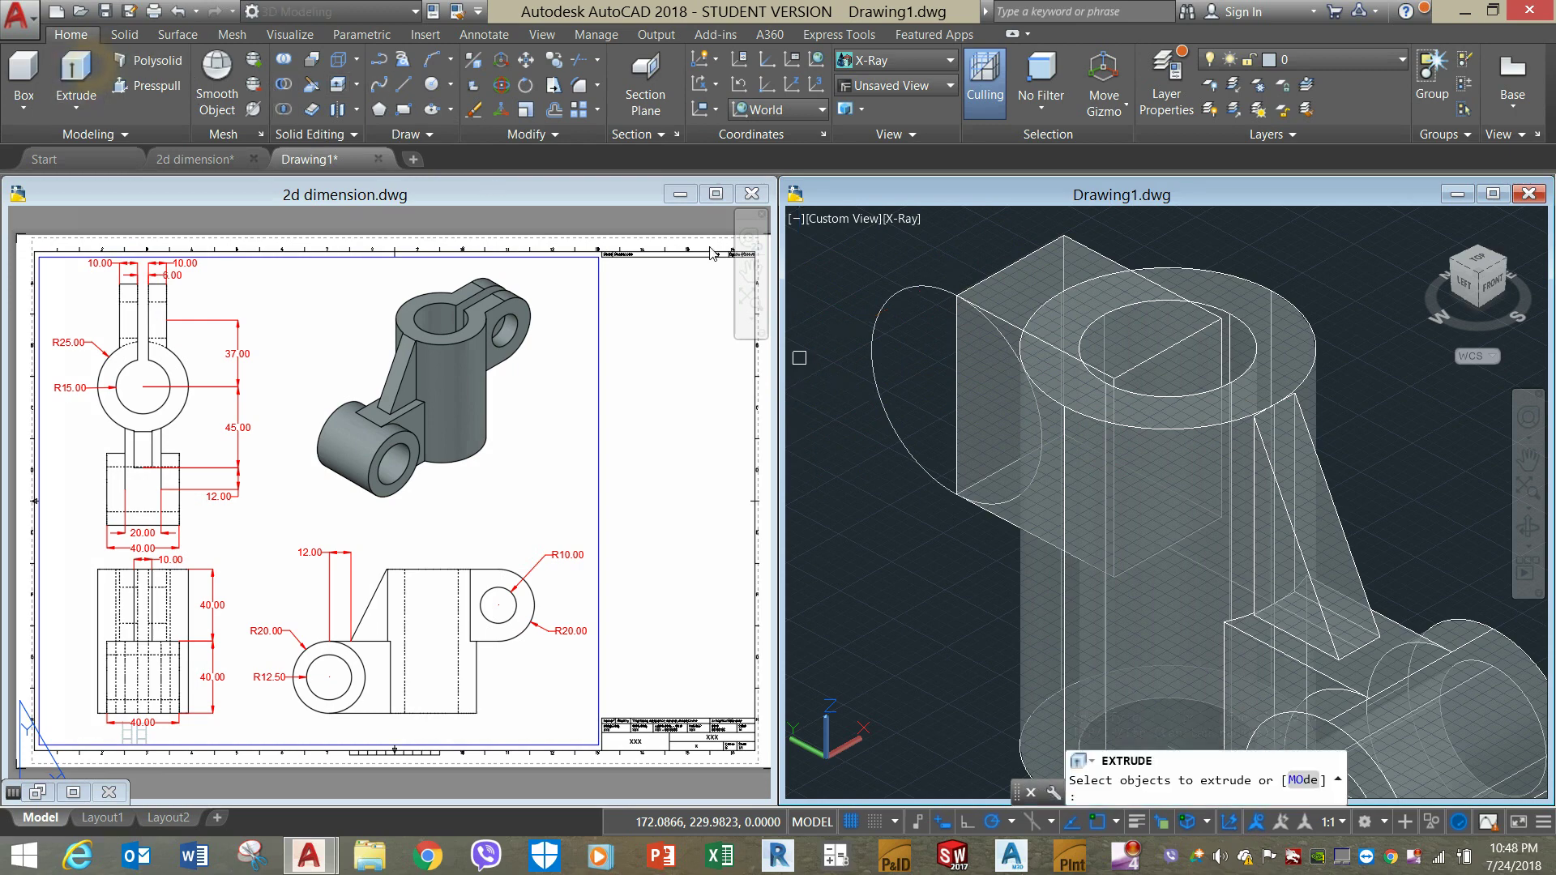
pyautogui.click(940, 284)
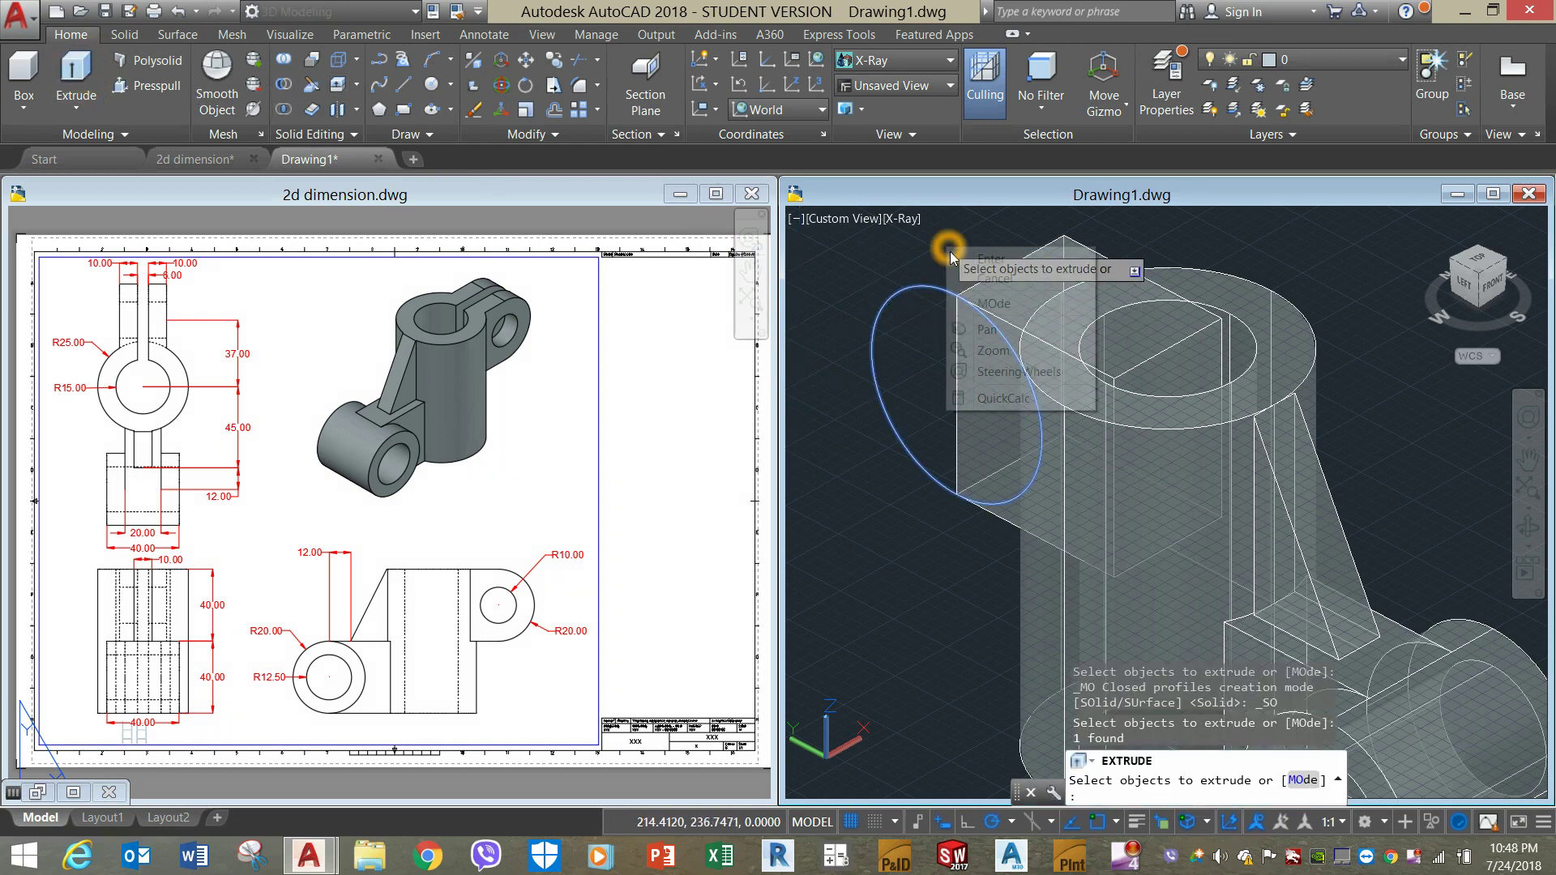
pyautogui.rightClick(955, 250)
pyautogui.click(965, 258)
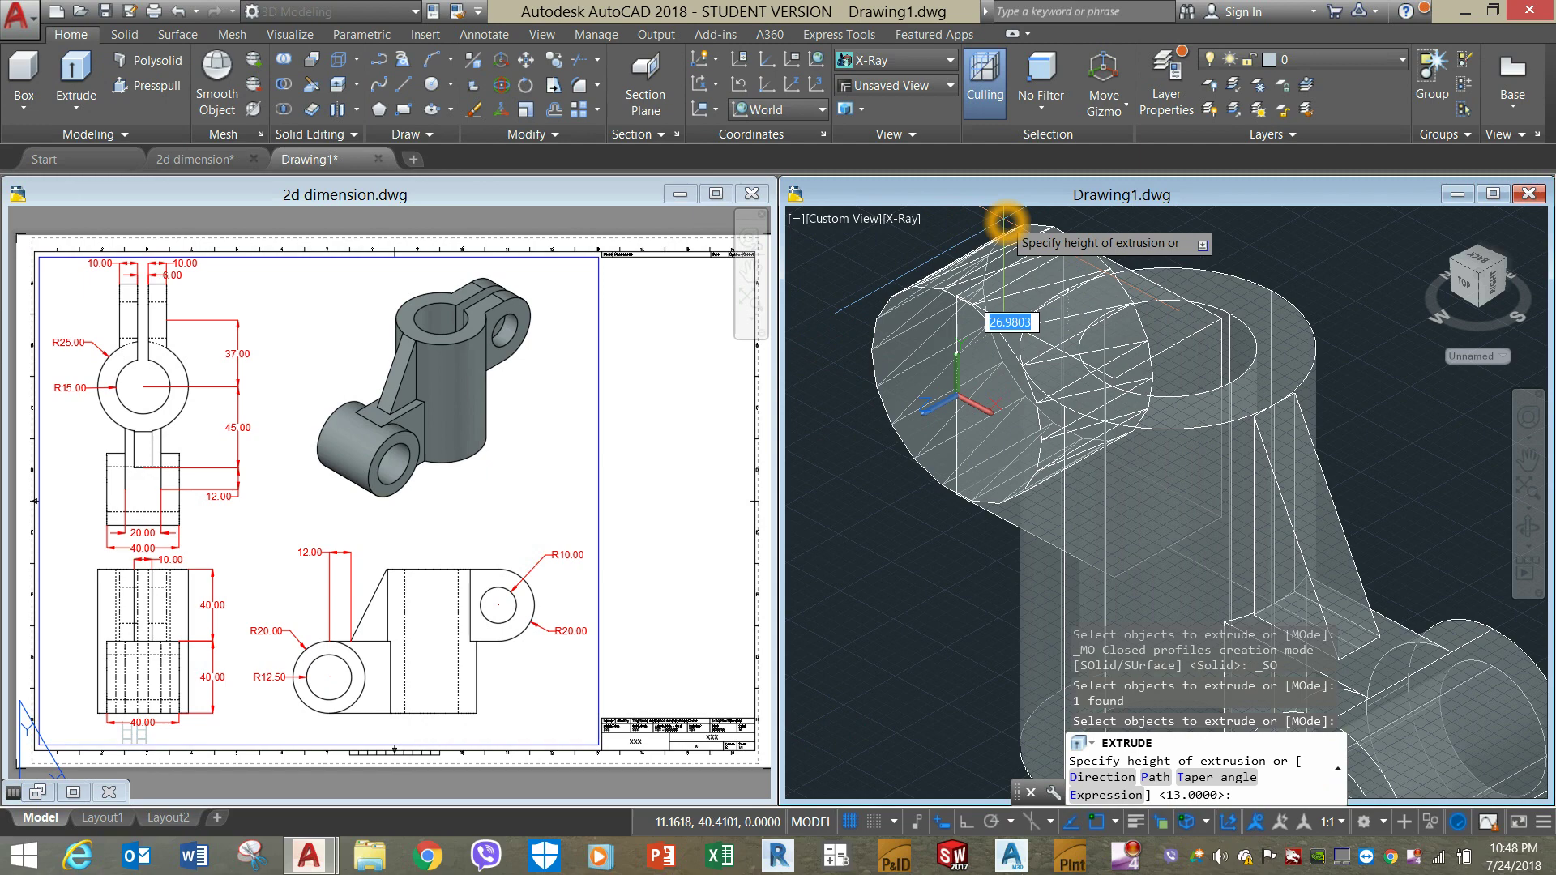
pyautogui.press('Return')
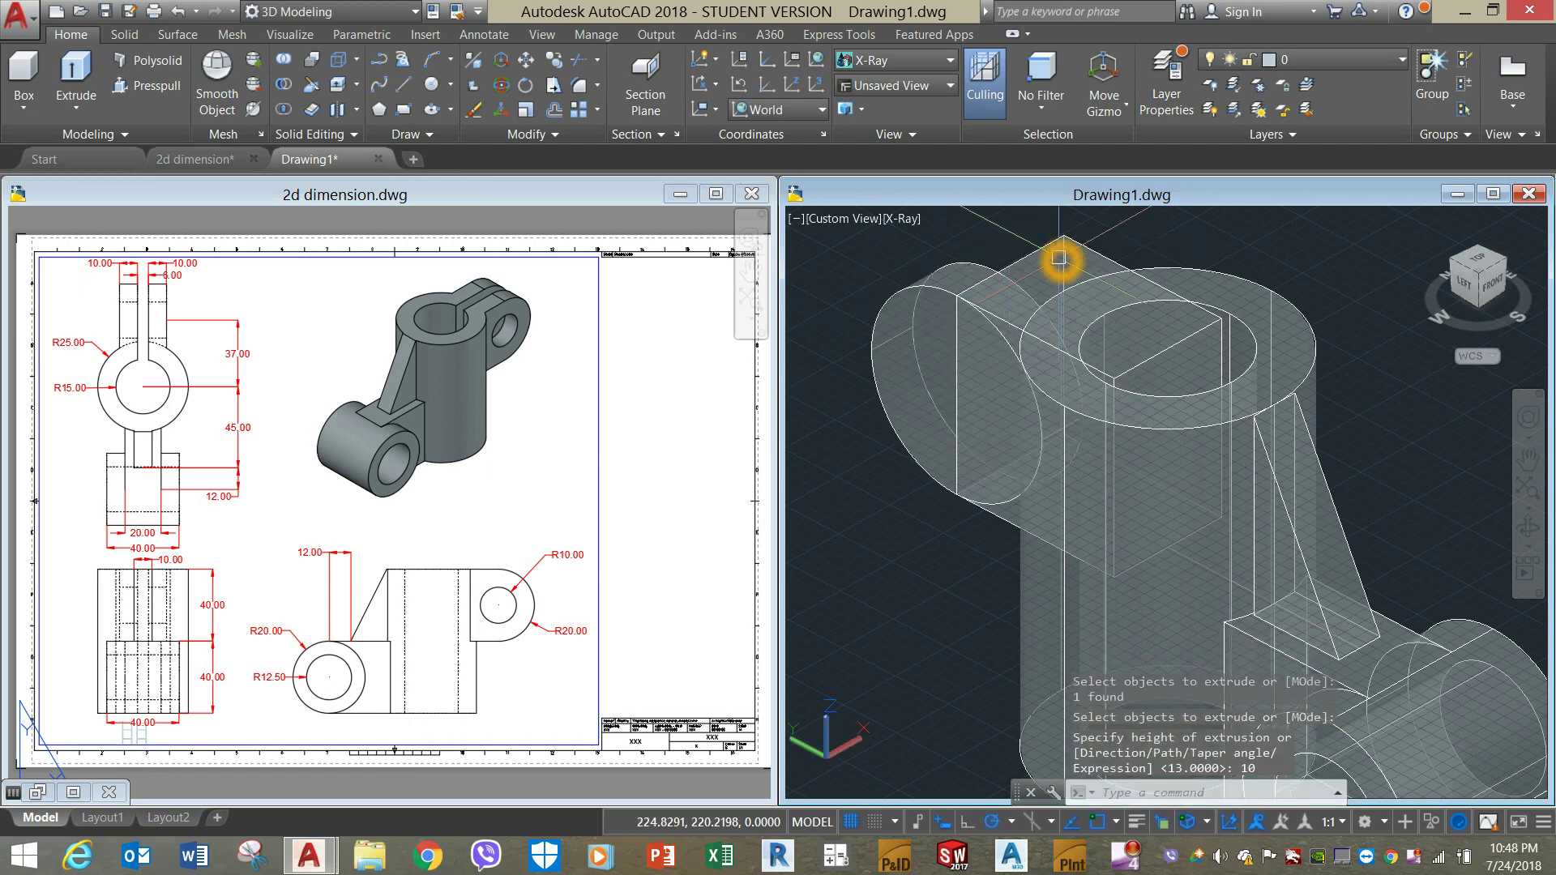
# Draw a circle of radius 20 on the upper block's opposite side face, centred at the outer vertical edge's midpoint and passing through its upper corner.
pyautogui.keyDown('shift'); pyautogui.moveTo(1059, 259); pyautogui.dragTo(963, 278, button='middle'); pyautogui.keyUp('shift')
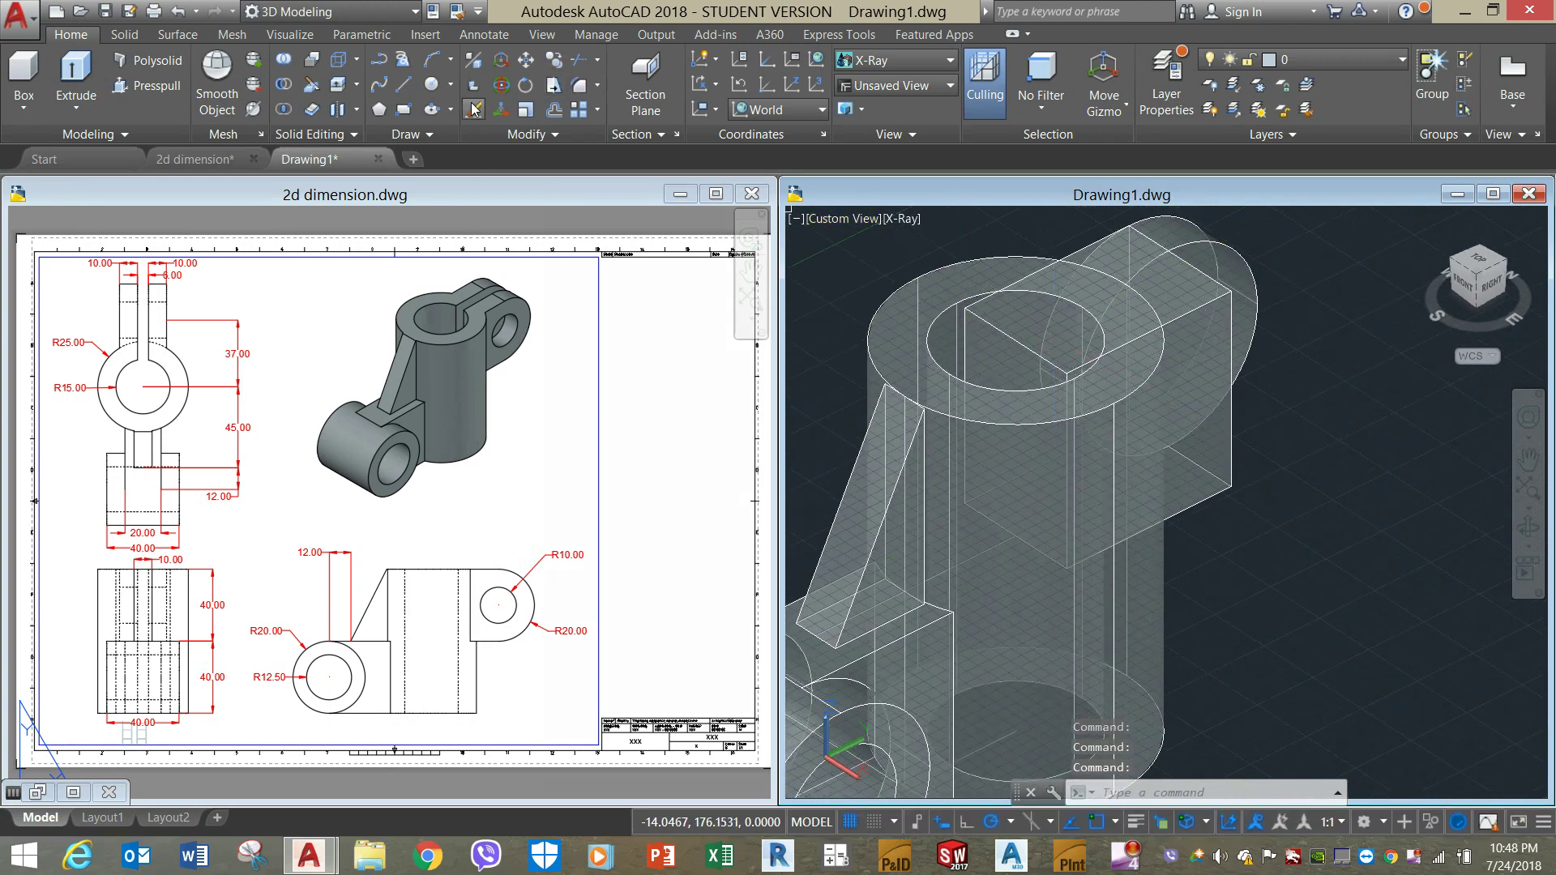
pyautogui.click(431, 85)
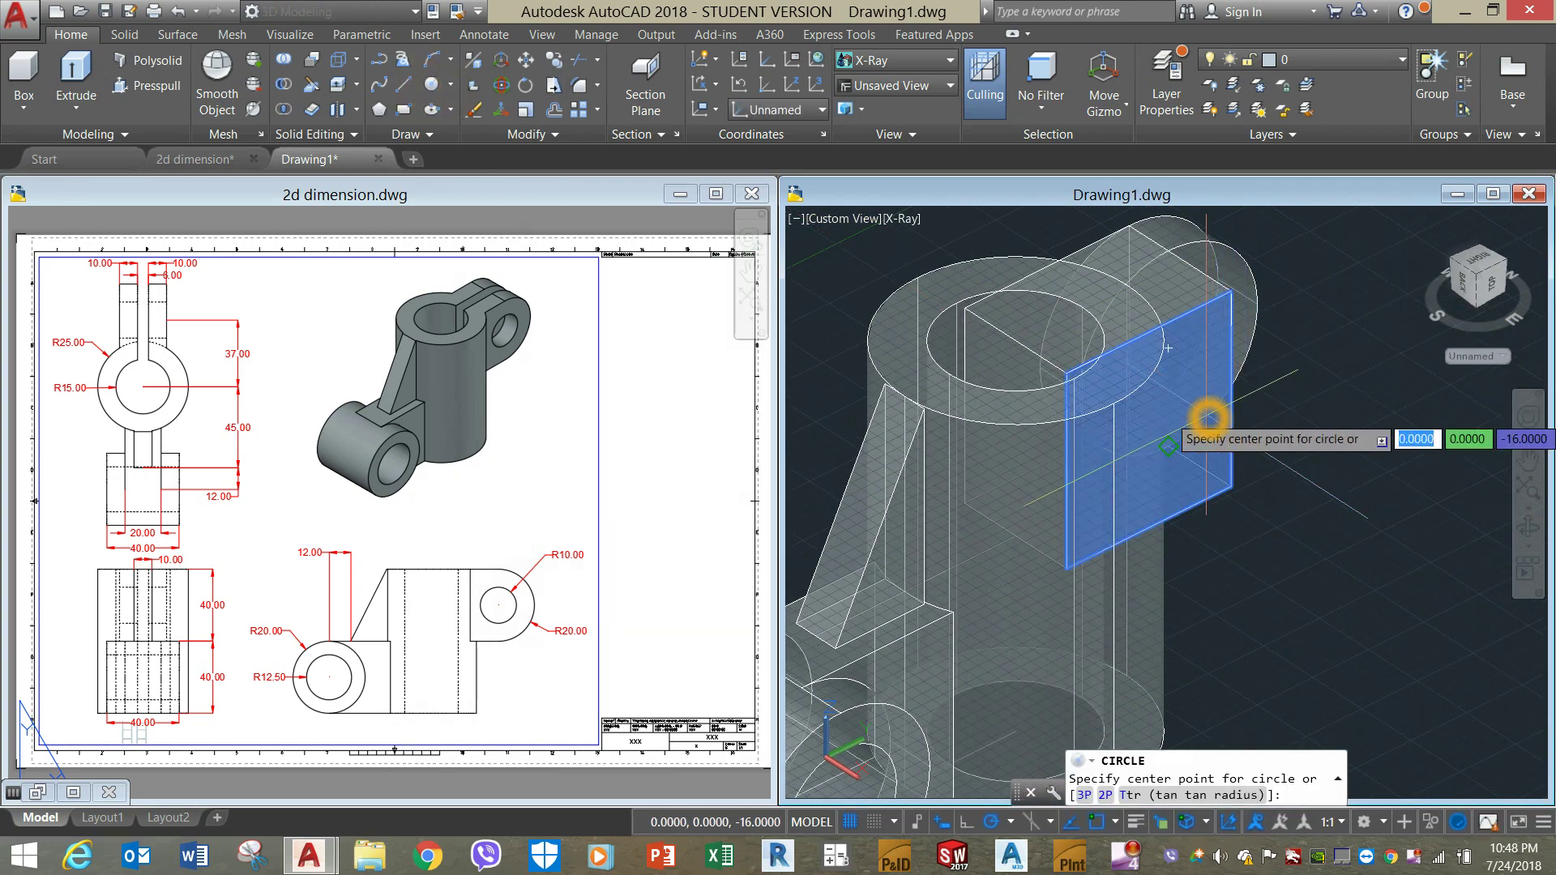
pyautogui.click(1231, 391)
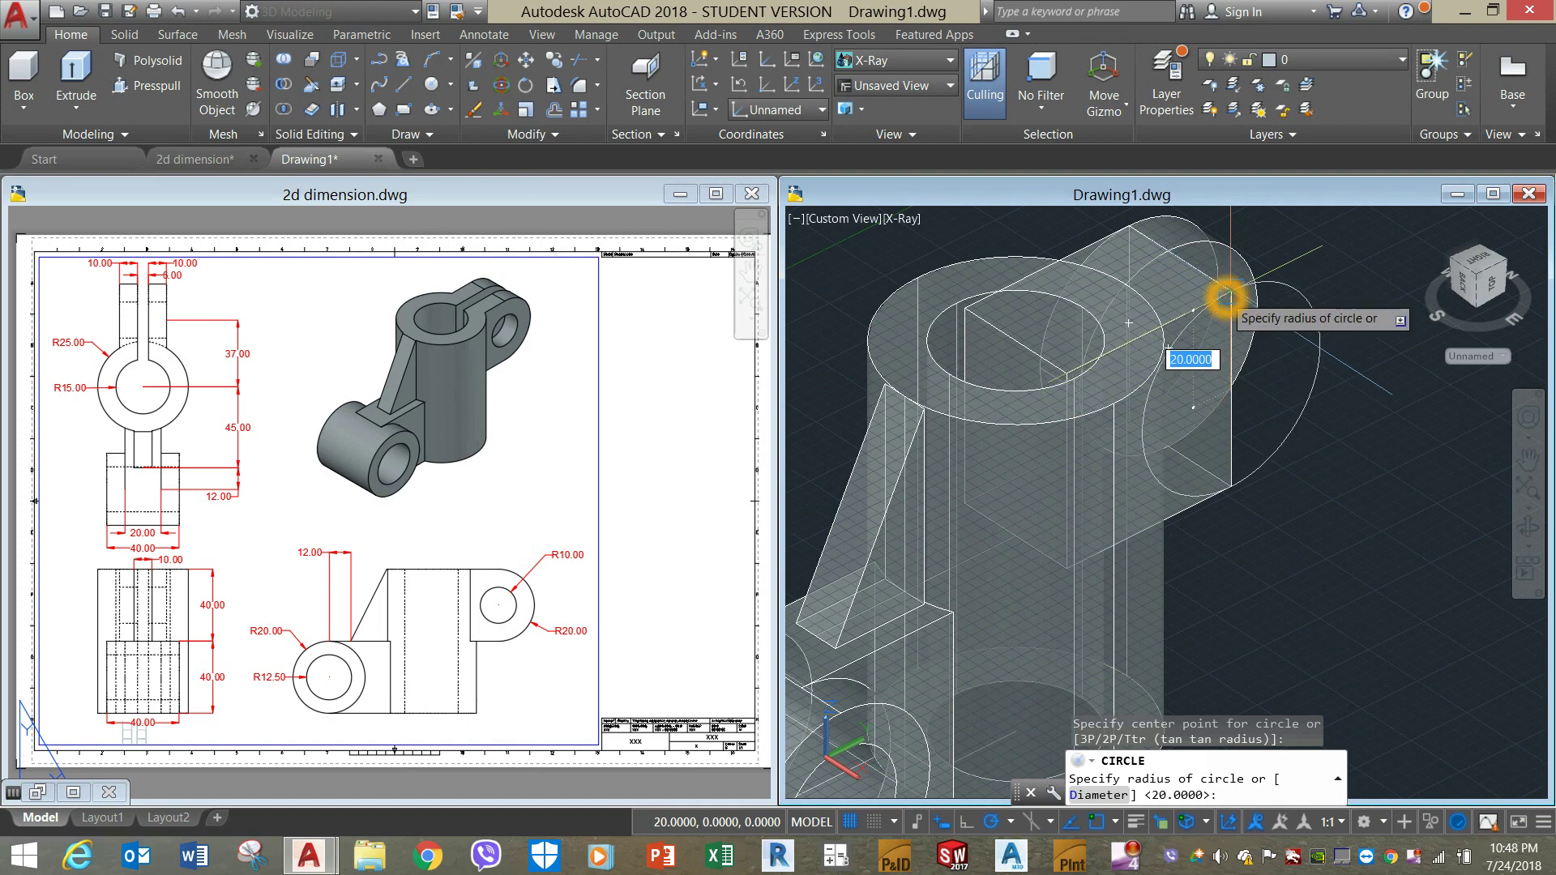
pyautogui.click(1231, 292)
# Extrude the new circle at the upper block's outer edge inward by 10.
pyautogui.click(1290, 314)
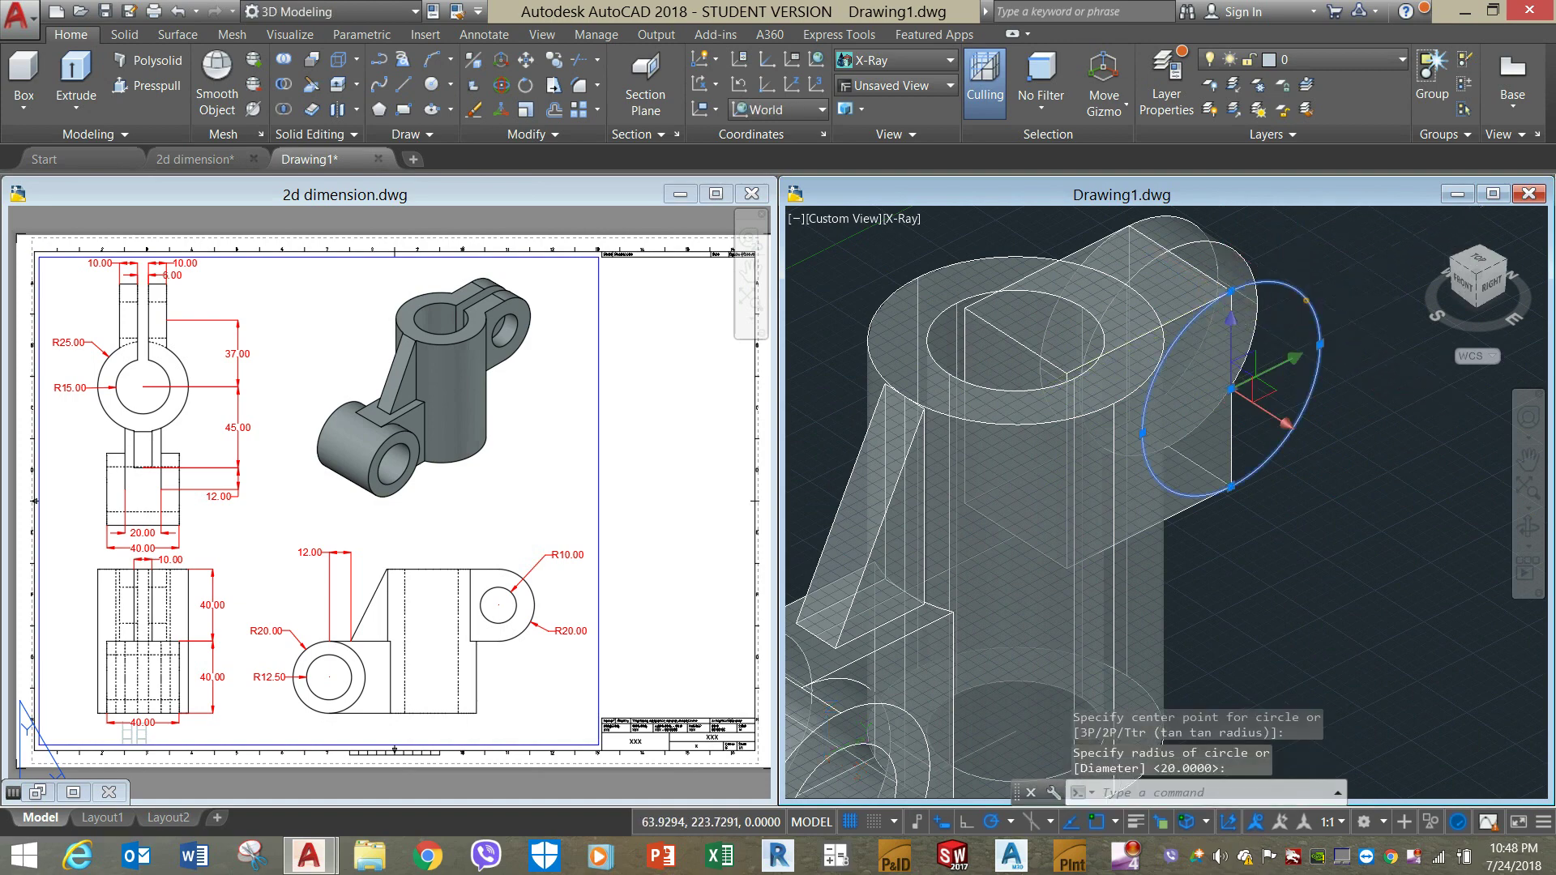
pyautogui.click(77, 65)
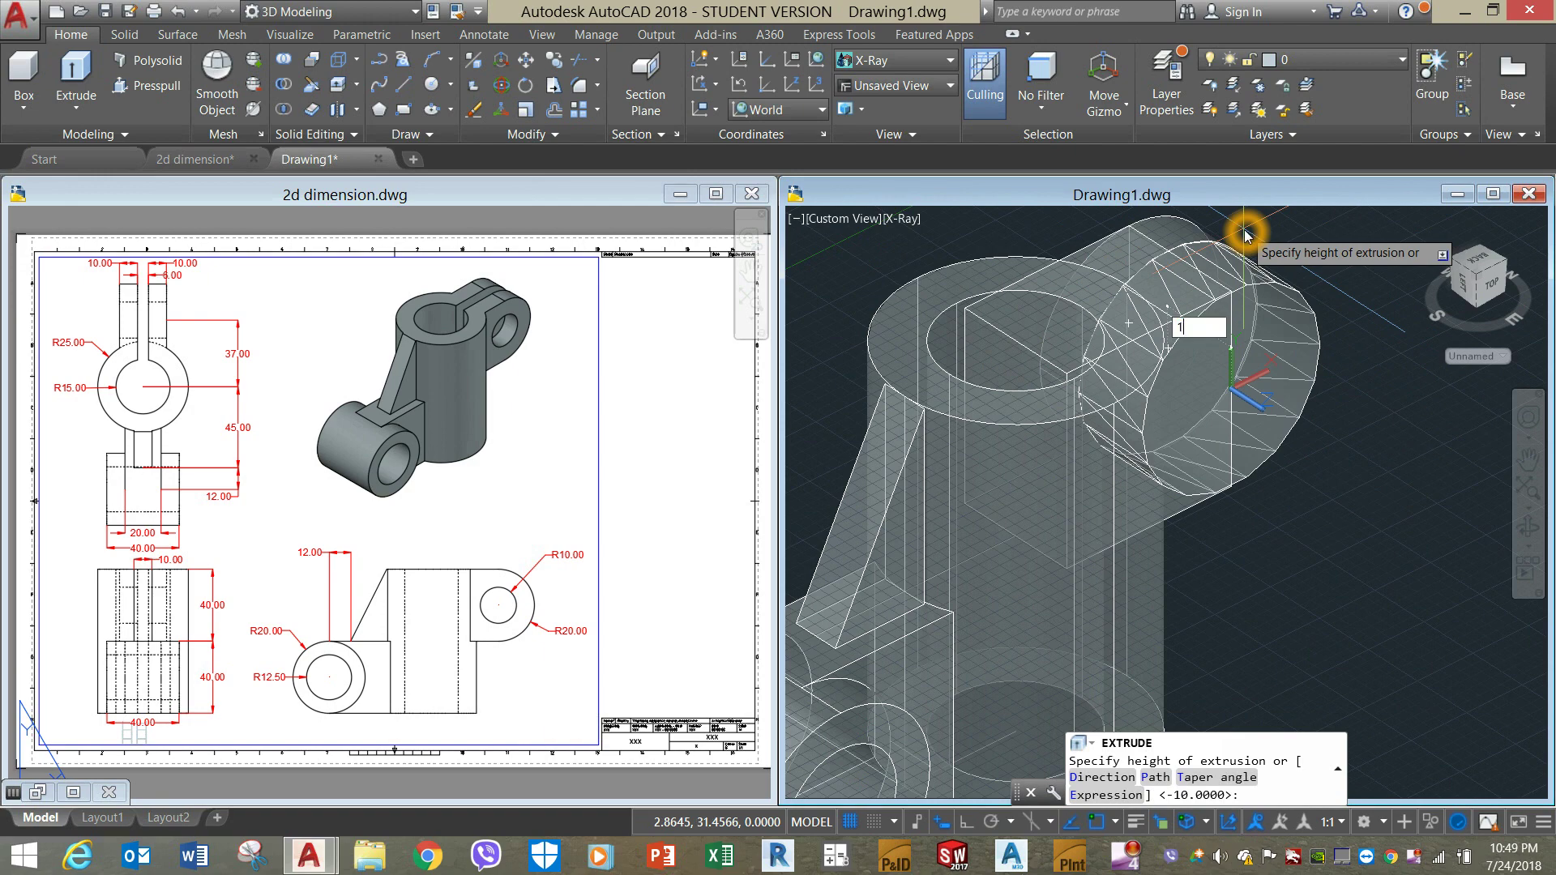
pyautogui.press('Return')
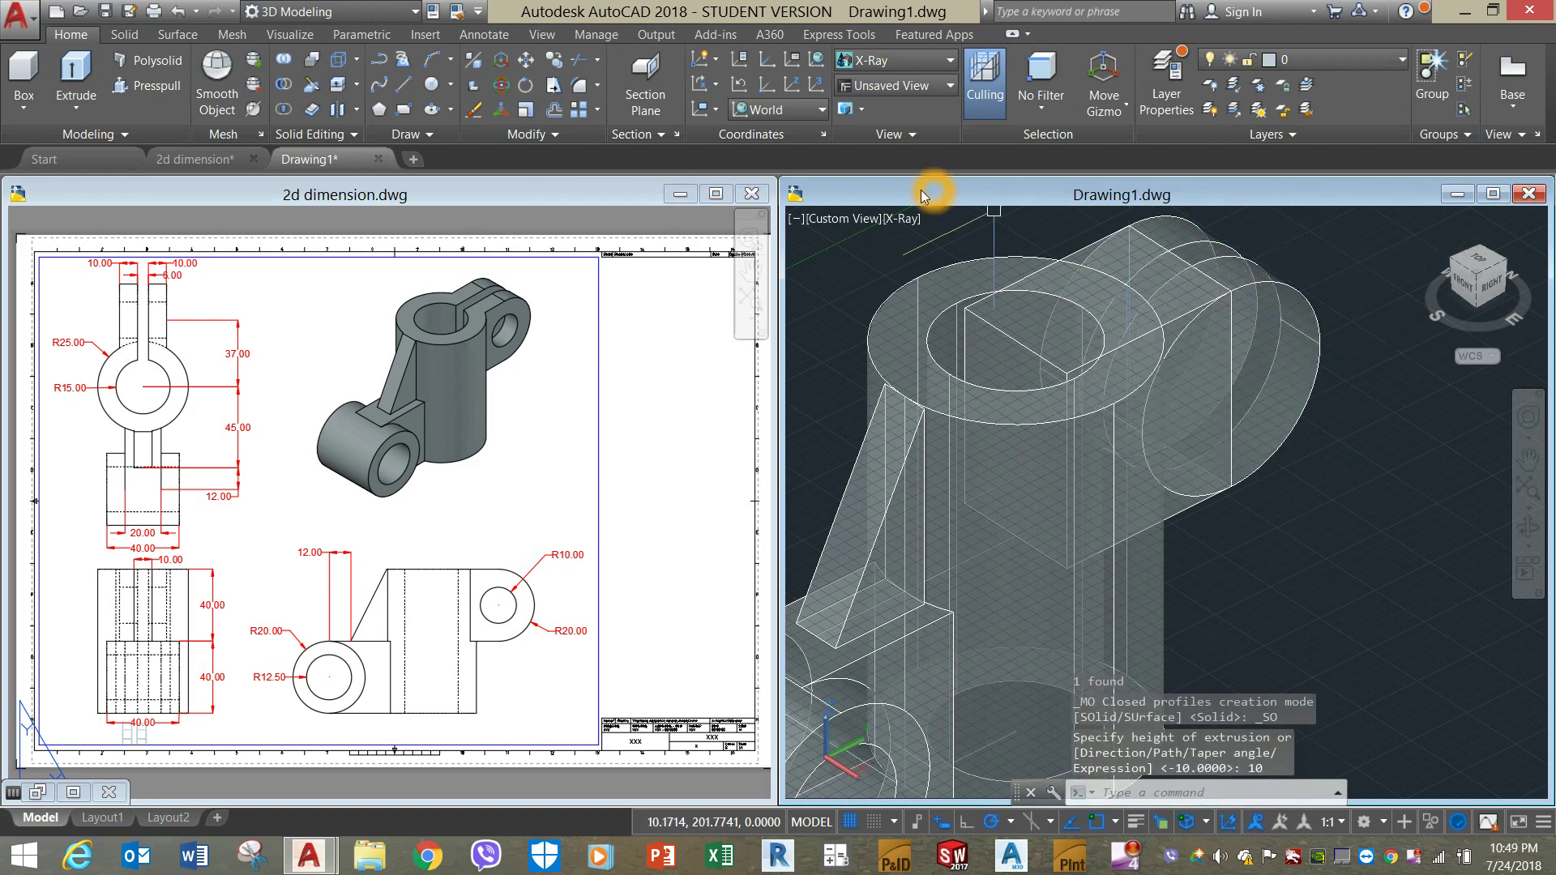
# Set the model's visual style to Shaded with edges and view the bracket from the upper lug's other side.
pyautogui.click(895, 220)
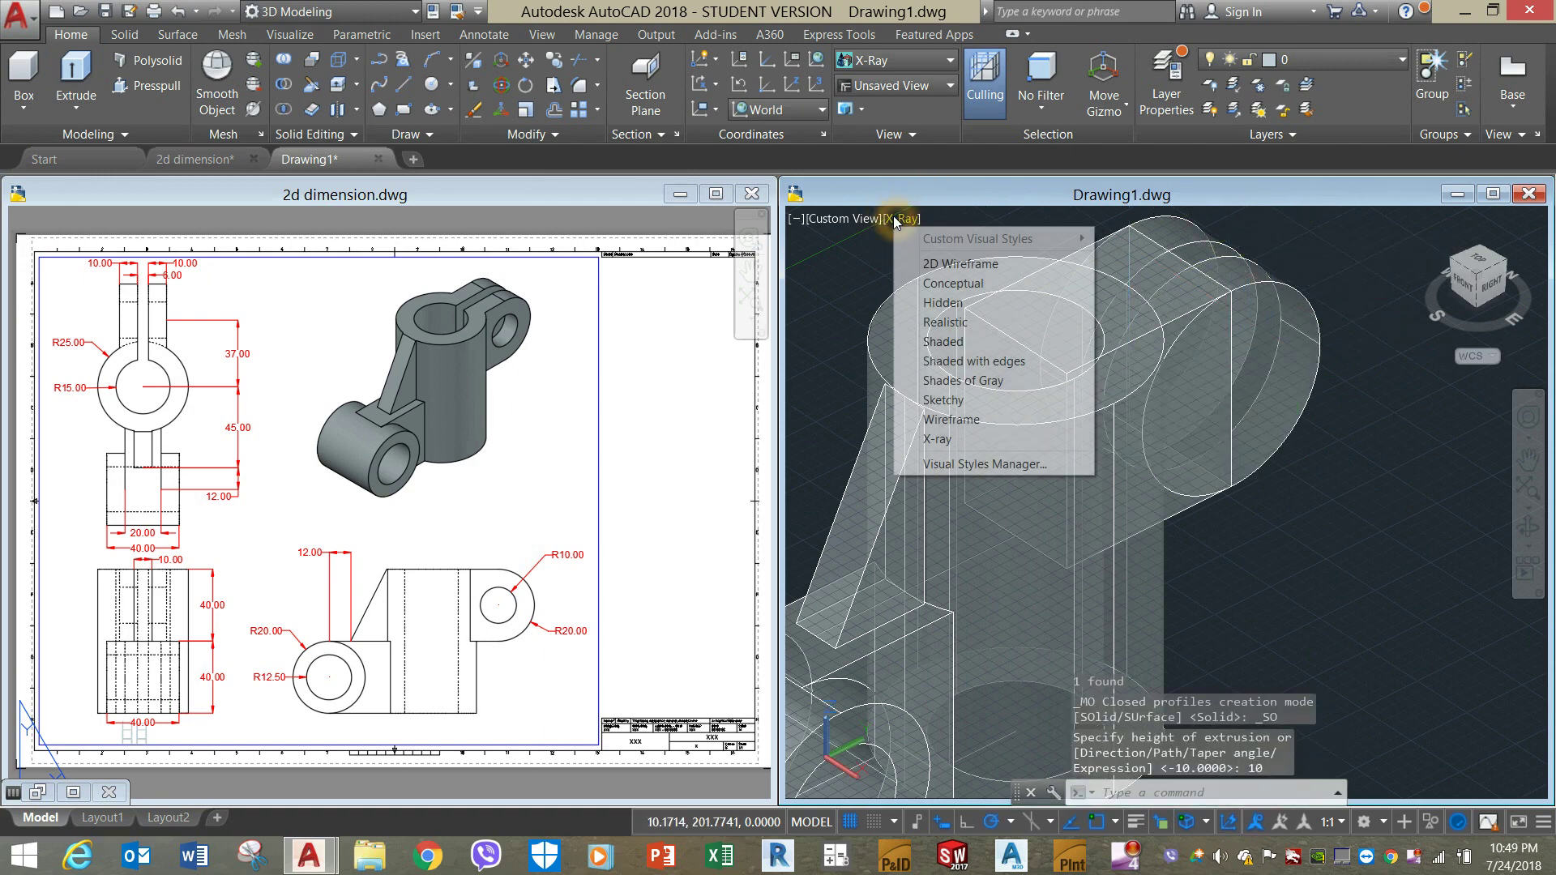
pyautogui.click(989, 363)
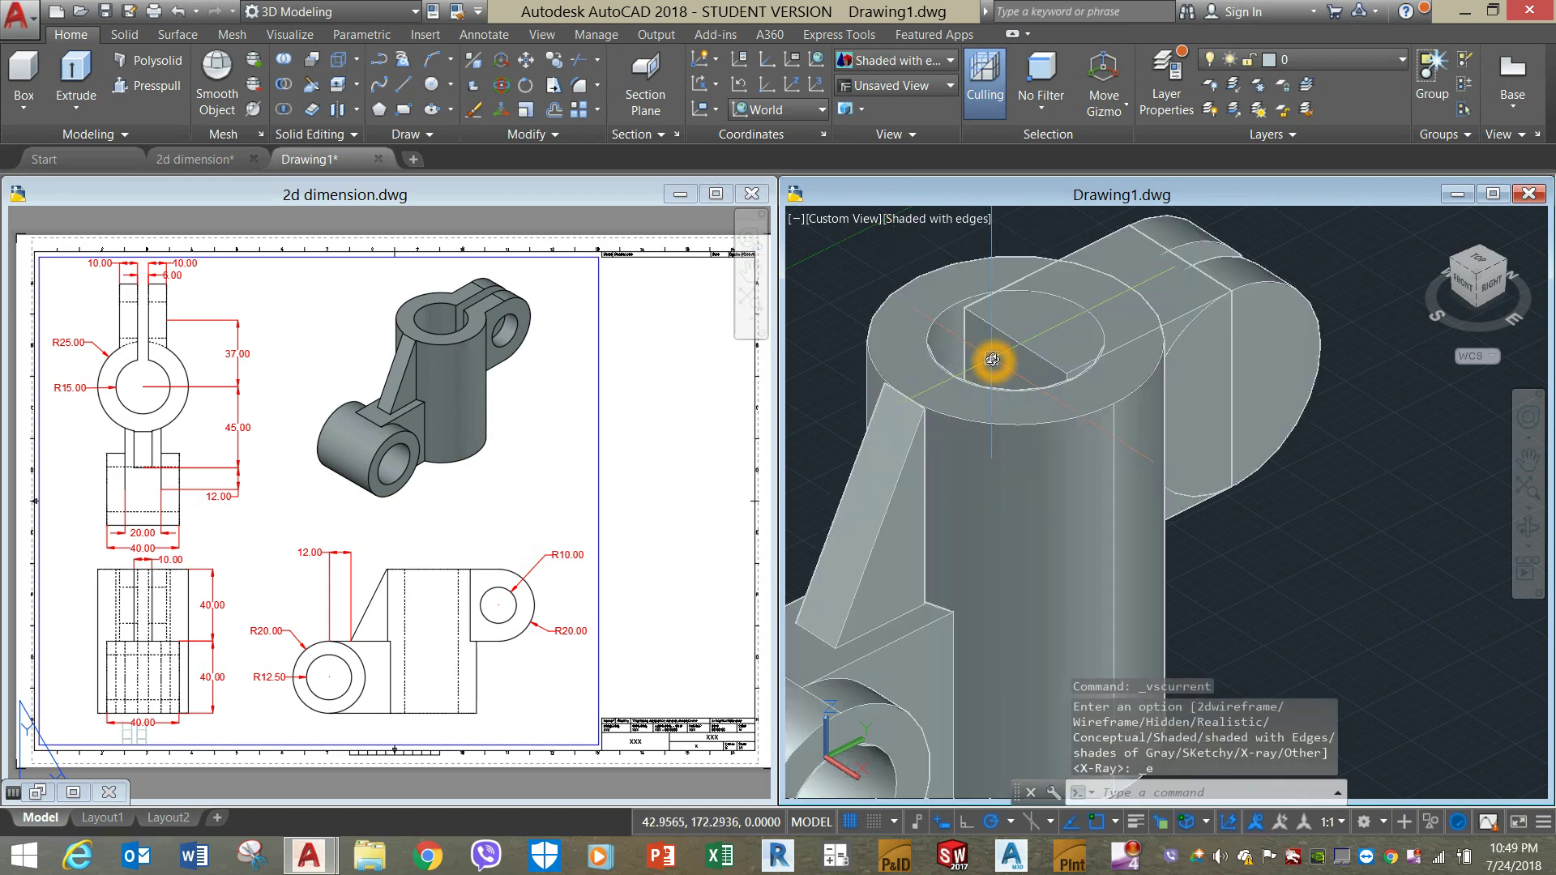
pyautogui.keyDown('shift'); pyautogui.moveTo(994, 354); pyautogui.dragTo(1262, 415, button='middle'); pyautogui.keyUp('shift')
pyautogui.scroll(-5, 1262, 415)
pyautogui.keyDown('shift'); pyautogui.moveTo(1026, 360); pyautogui.dragTo(1046, 324, button='middle'); pyautogui.keyUp('shift')
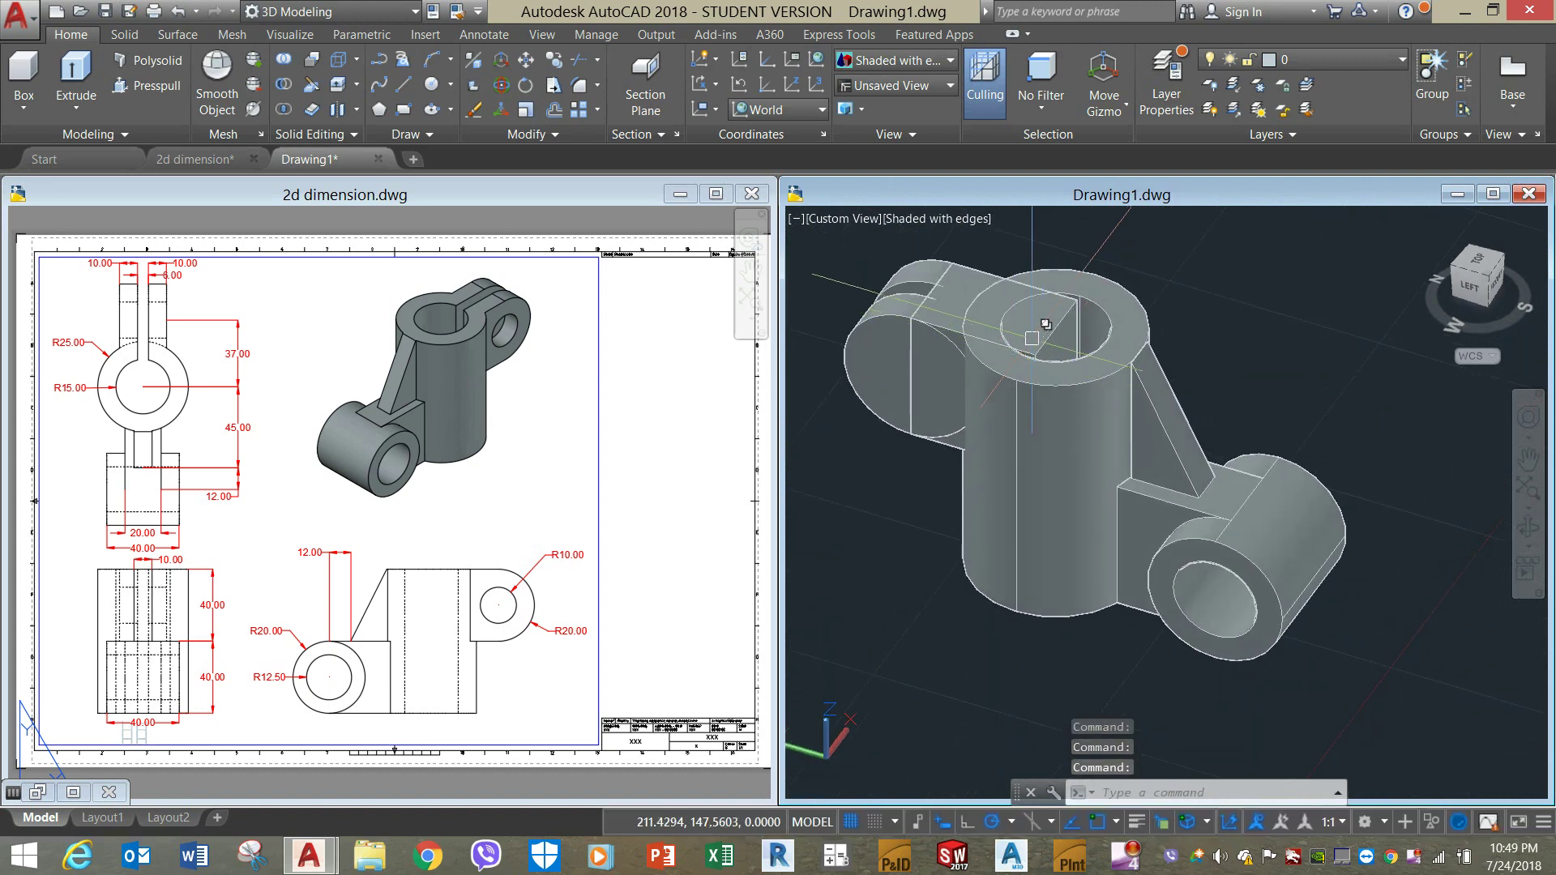
# Presspull the part of the upper block blocking the hub's bore down through the whole hub to clear the hole.
pyautogui.click(151, 85)
pyautogui.click(1046, 316)
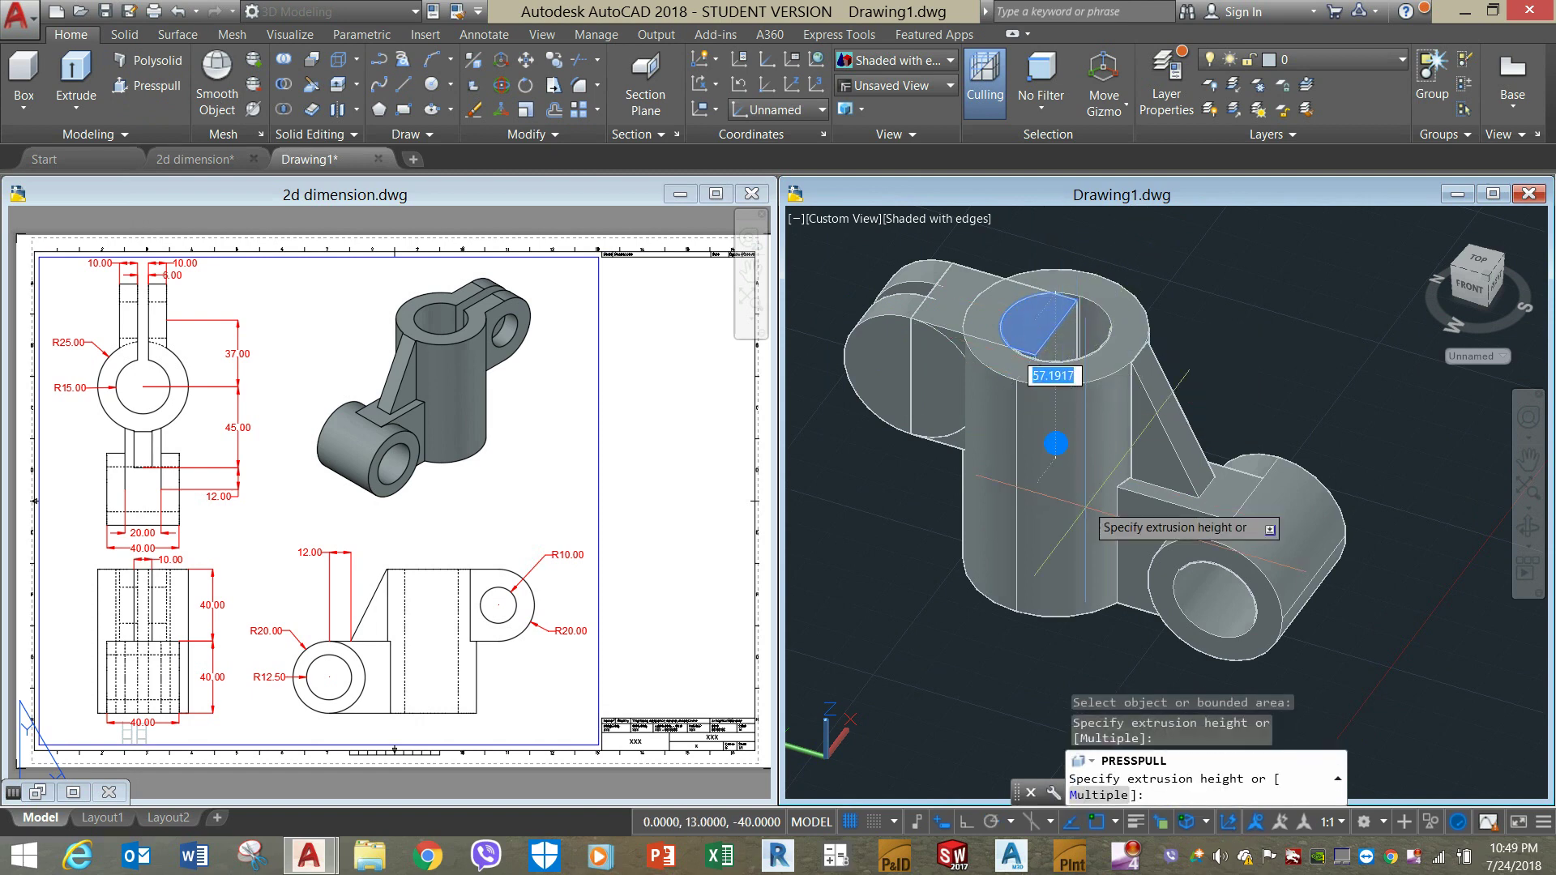
pyautogui.click(1111, 668)
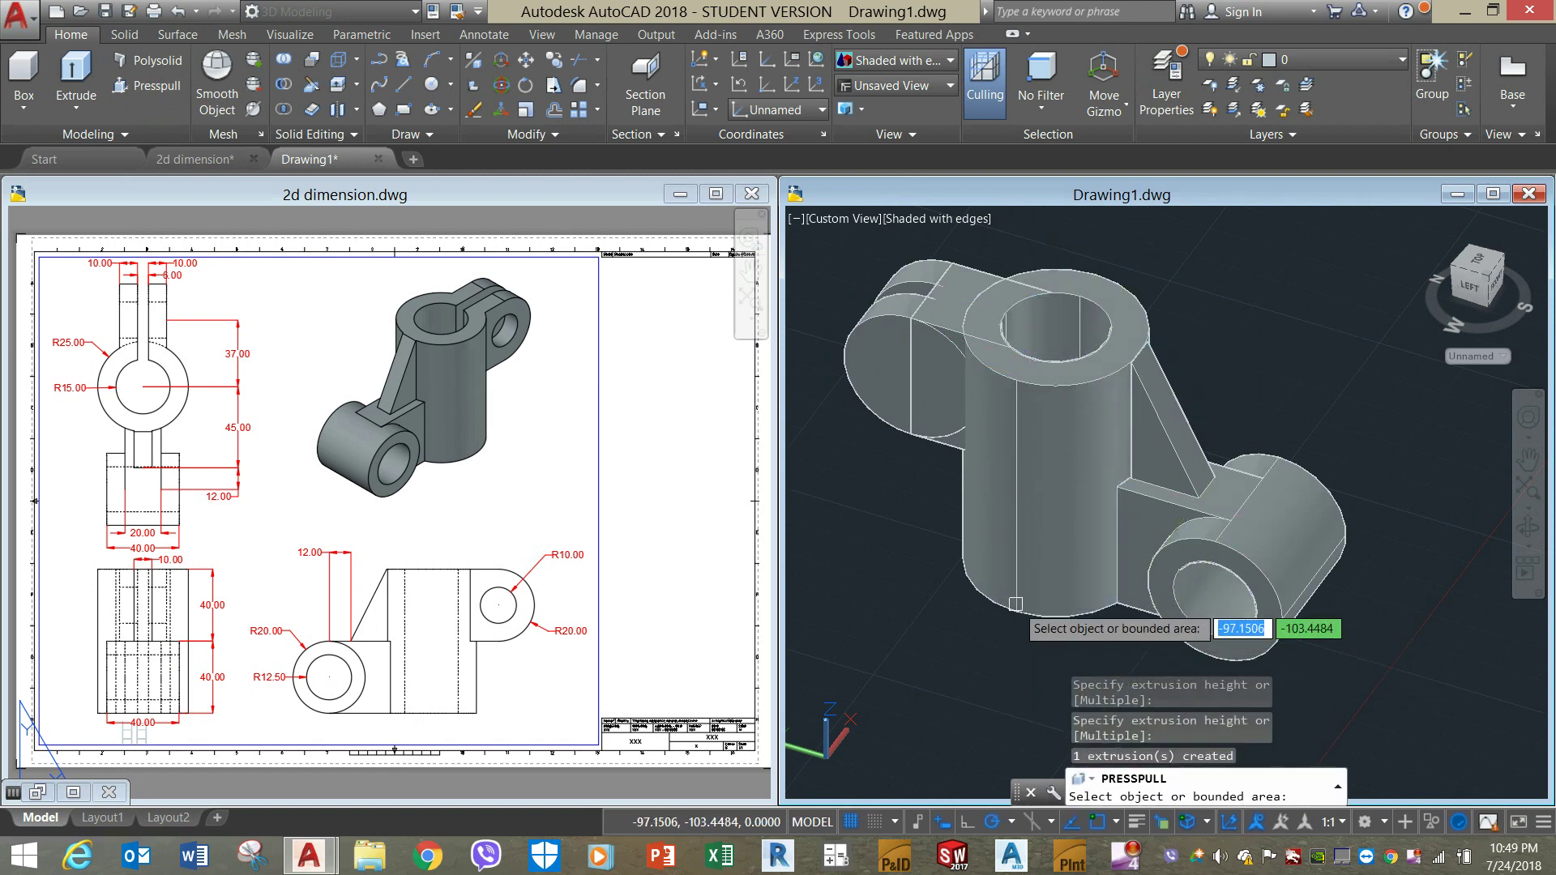
pyautogui.scroll(3, 1059, 492)
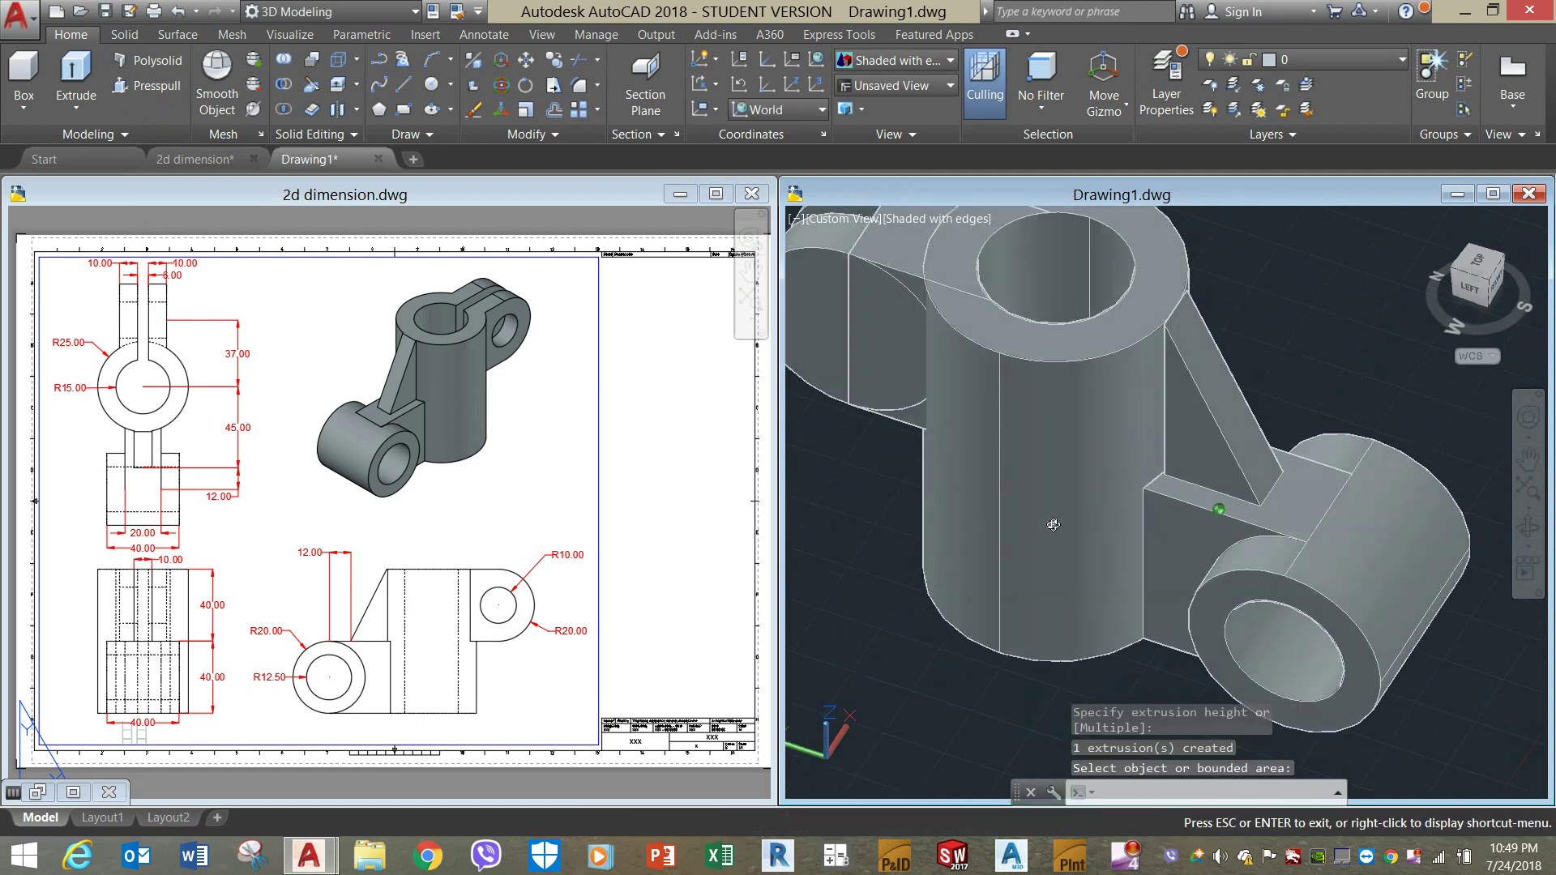
pyautogui.keyDown('shift'); pyautogui.moveTo(1215, 511); pyautogui.dragTo(1005, 553, button='middle'); pyautogui.keyUp('shift')
pyautogui.press('Escape')
pyautogui.scroll(-3, 1030, 559)
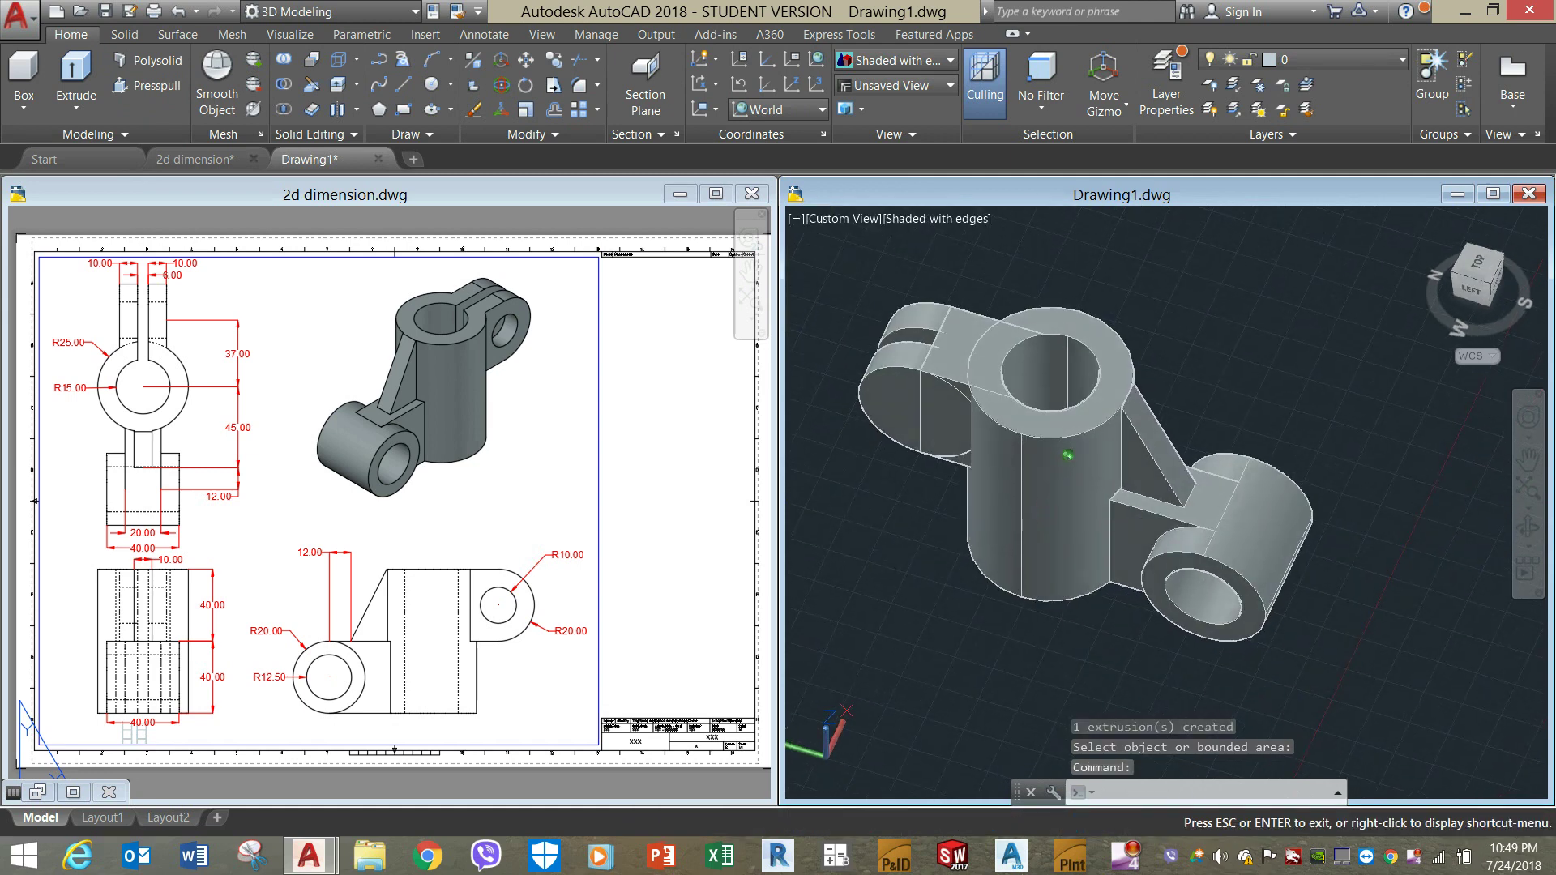
# Union the upper block, the near lug disc, the hub, the rib and the lower lug into one solid.
pyautogui.click(283, 59)
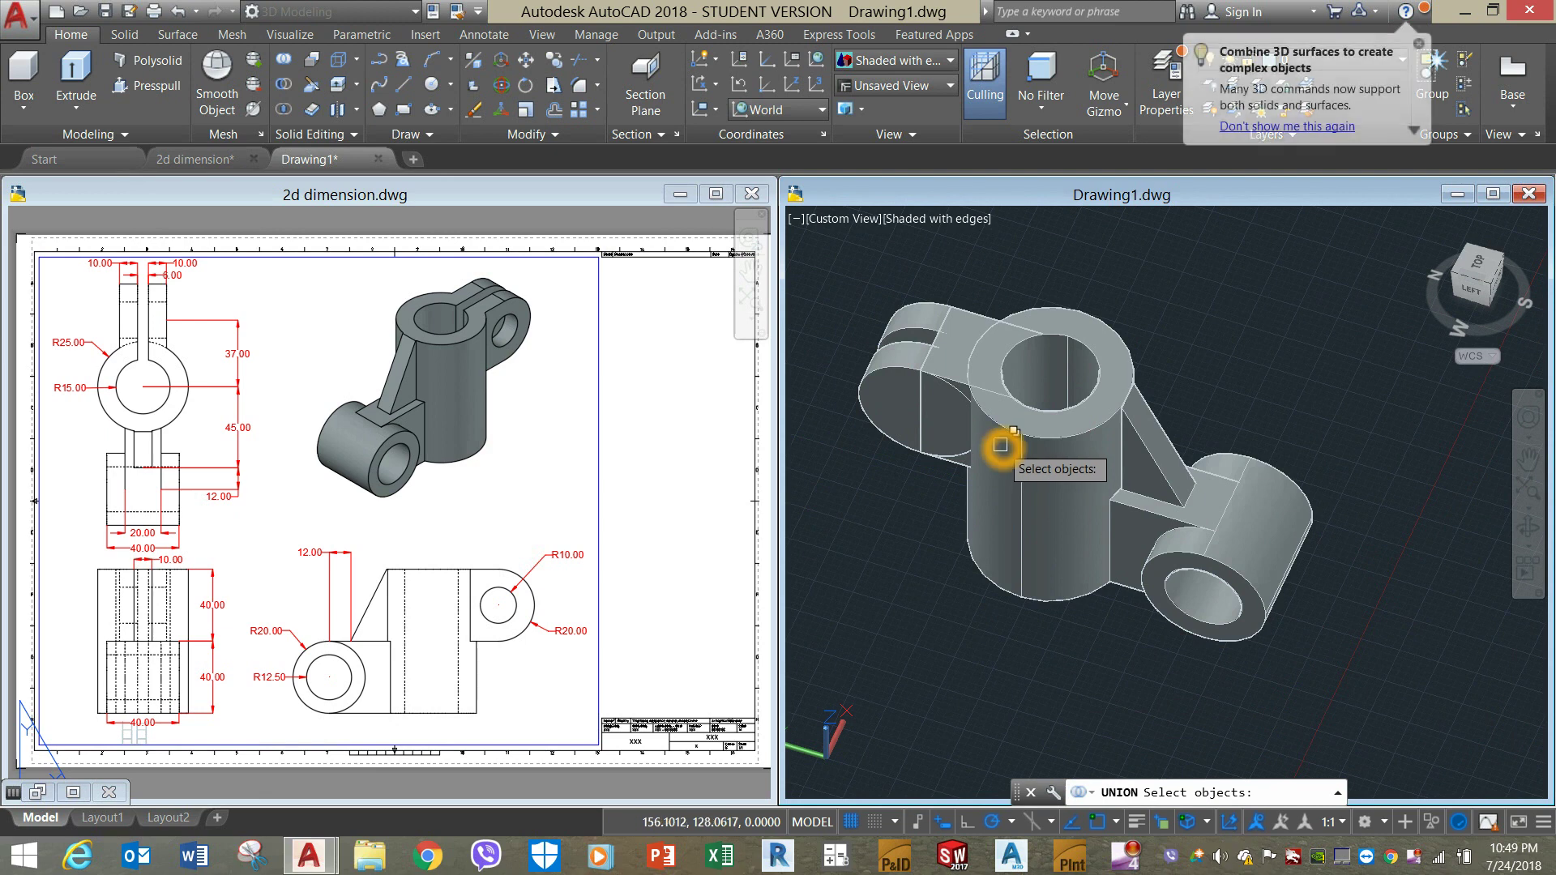
pyautogui.click(923, 429)
pyautogui.click(923, 427)
pyautogui.click(923, 427)
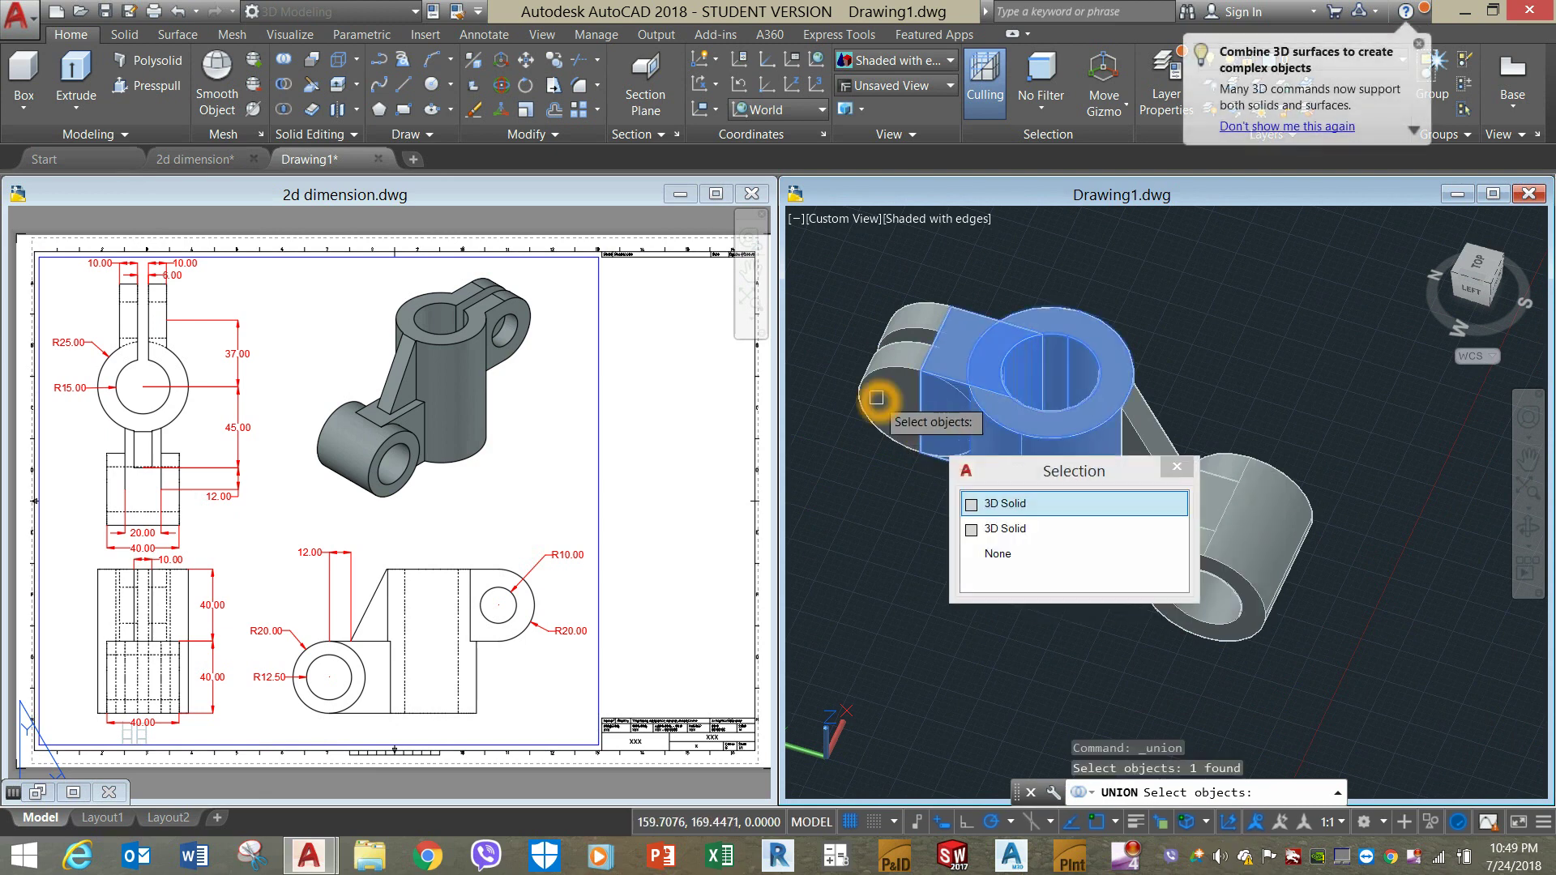
pyautogui.click(923, 427)
pyautogui.click(1224, 530)
pyautogui.click(1143, 452)
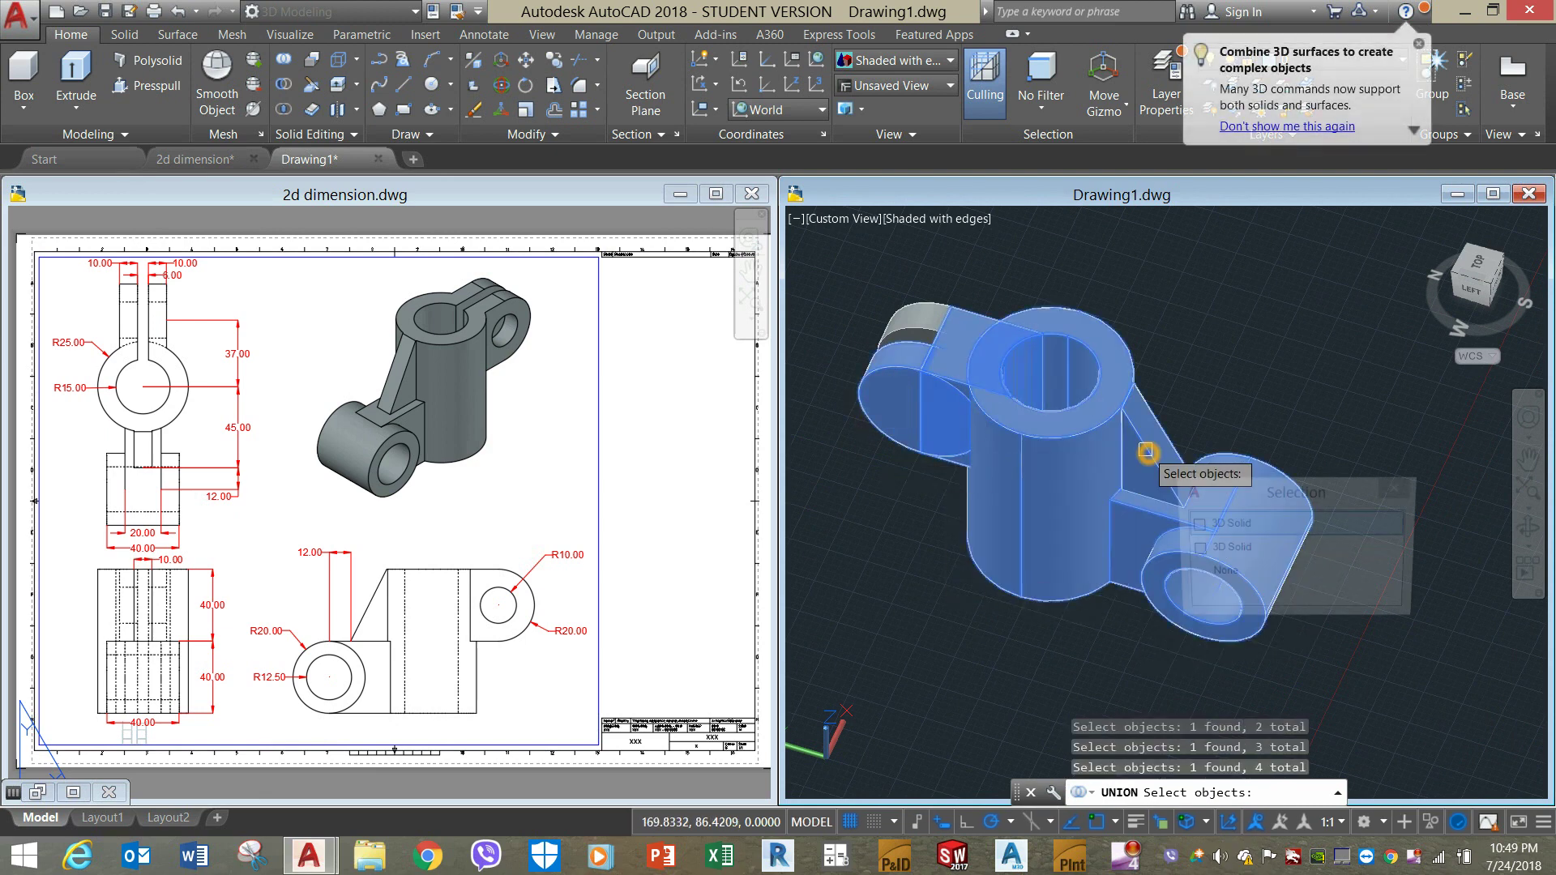
pyautogui.press('Return')
pyautogui.press('Return')
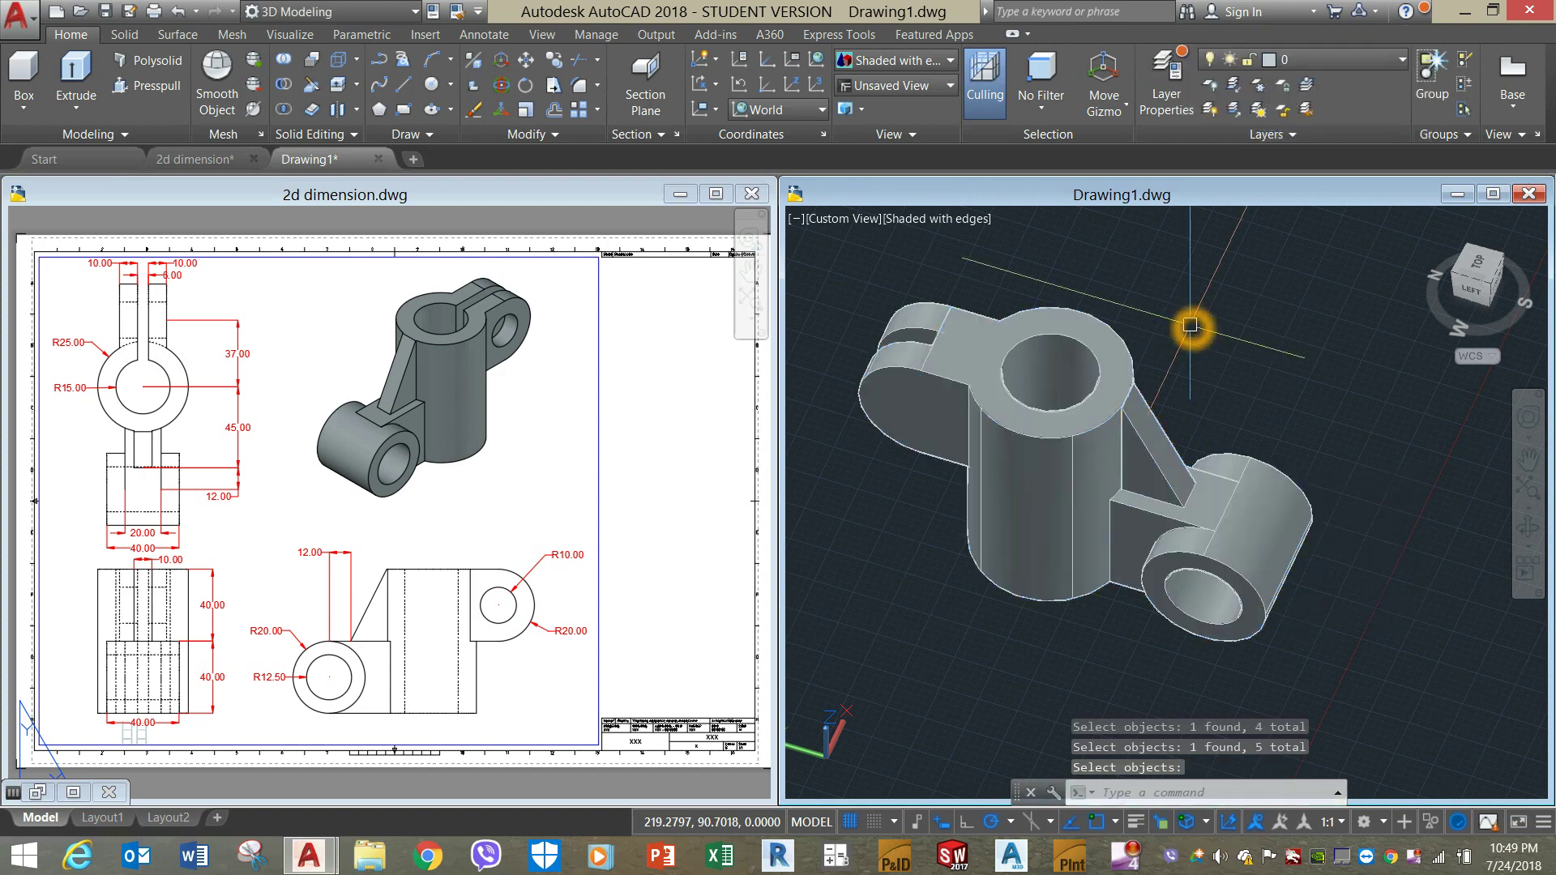
# Union the remaining far lug disc with the main bracket body.
pyautogui.click(1004, 327)
pyautogui.press('Escape')
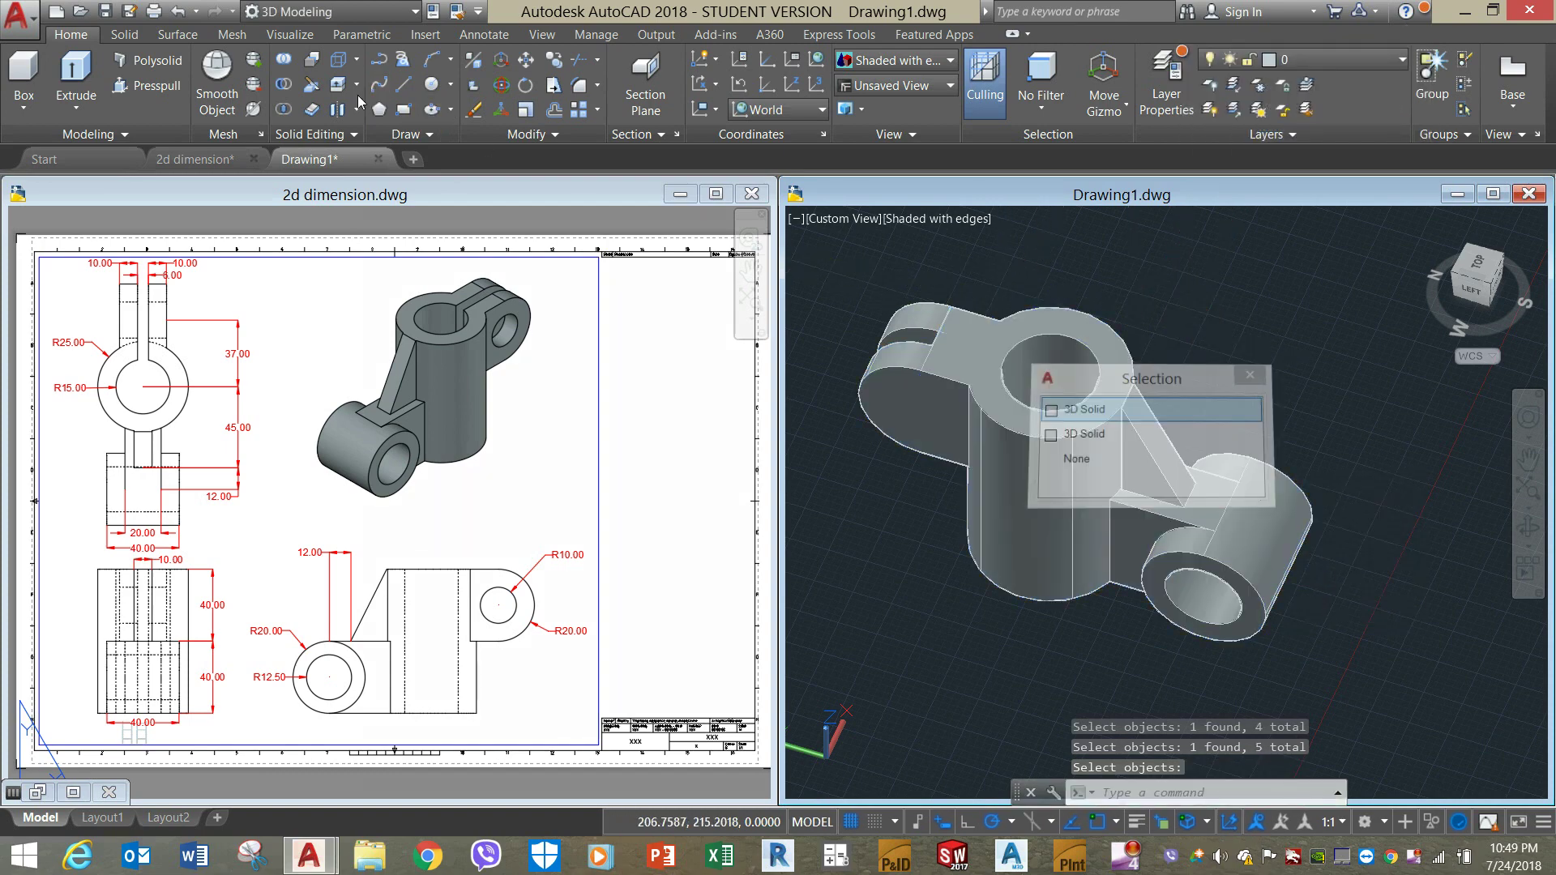
pyautogui.click(288, 69)
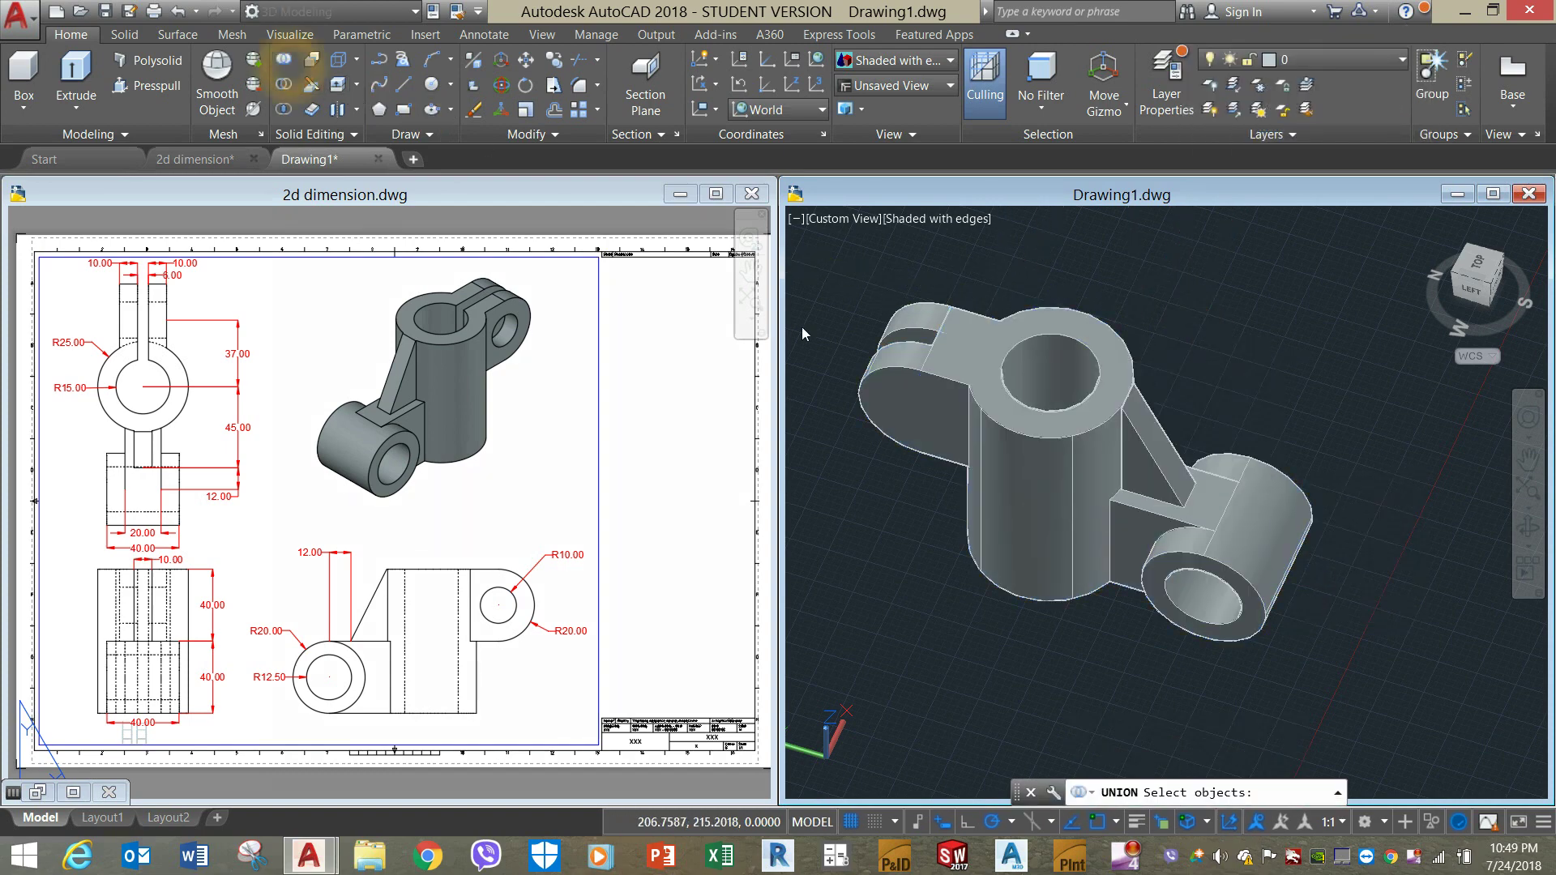
pyautogui.click(916, 323)
pyautogui.click(911, 370)
pyautogui.click(1013, 442)
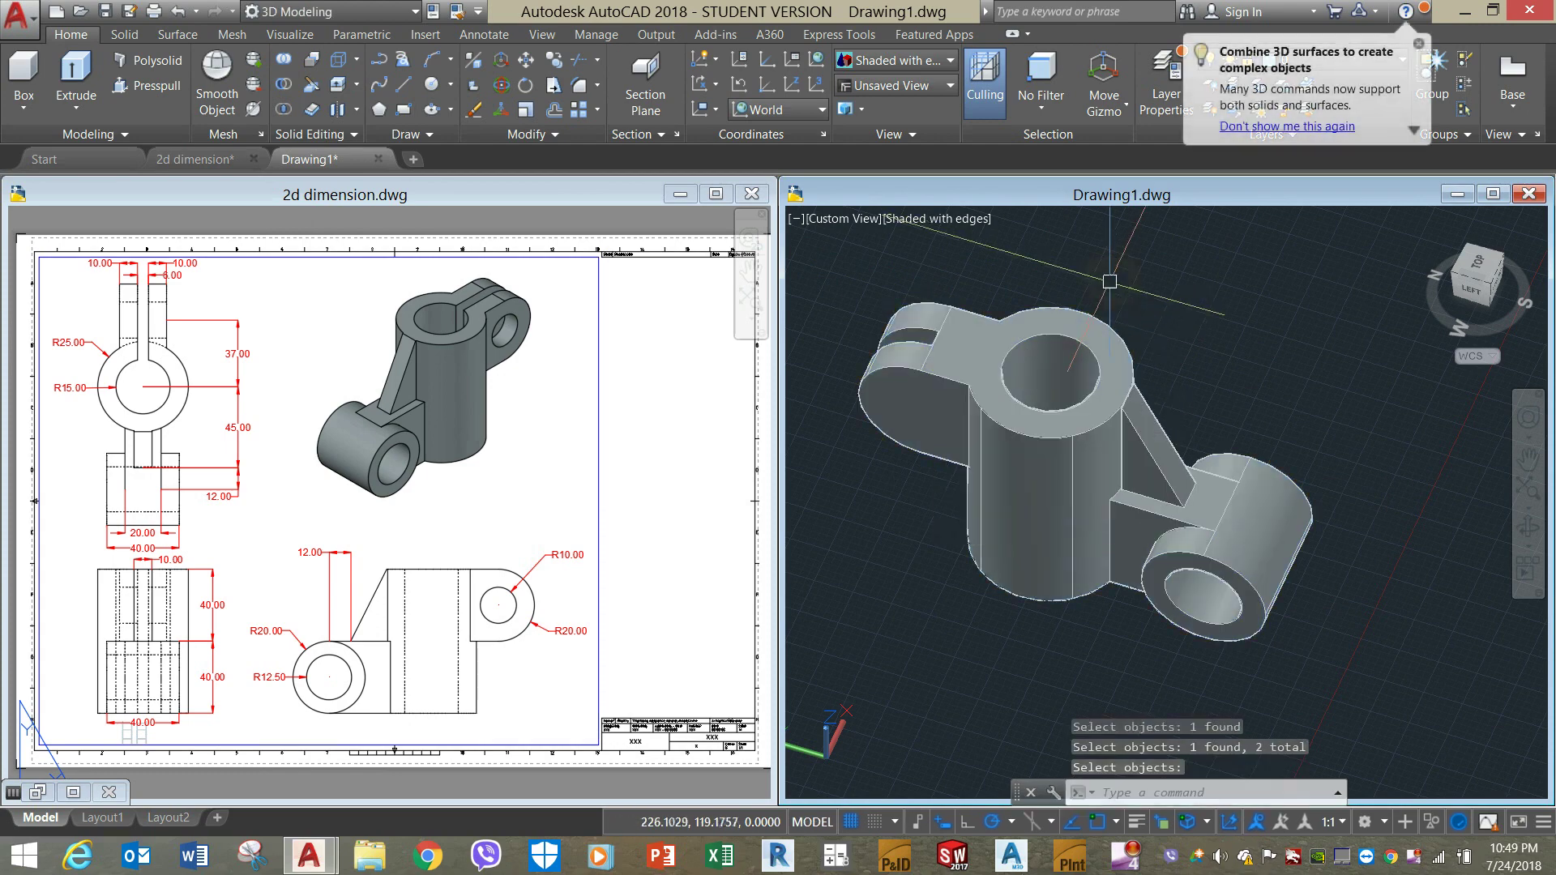
pyautogui.press('Return')
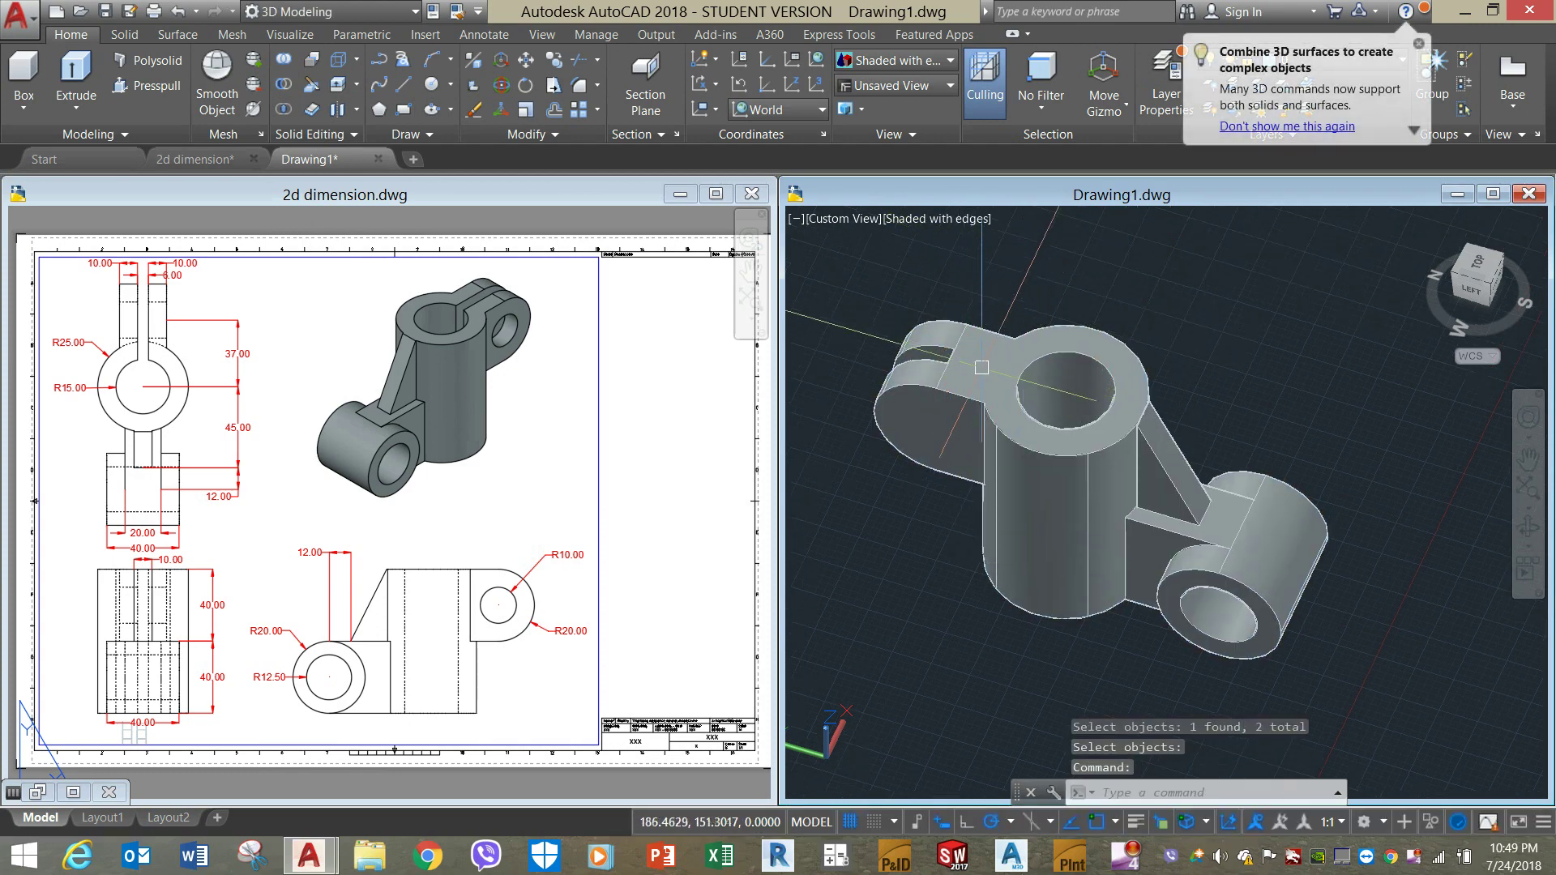
# Set the model's visual style to X-ray.
pyautogui.keyDown('shift'); pyautogui.moveTo(979, 363); pyautogui.dragTo(931, 425, button='middle'); pyautogui.keyUp('shift')
pyautogui.scroll(-2, 973, 433)
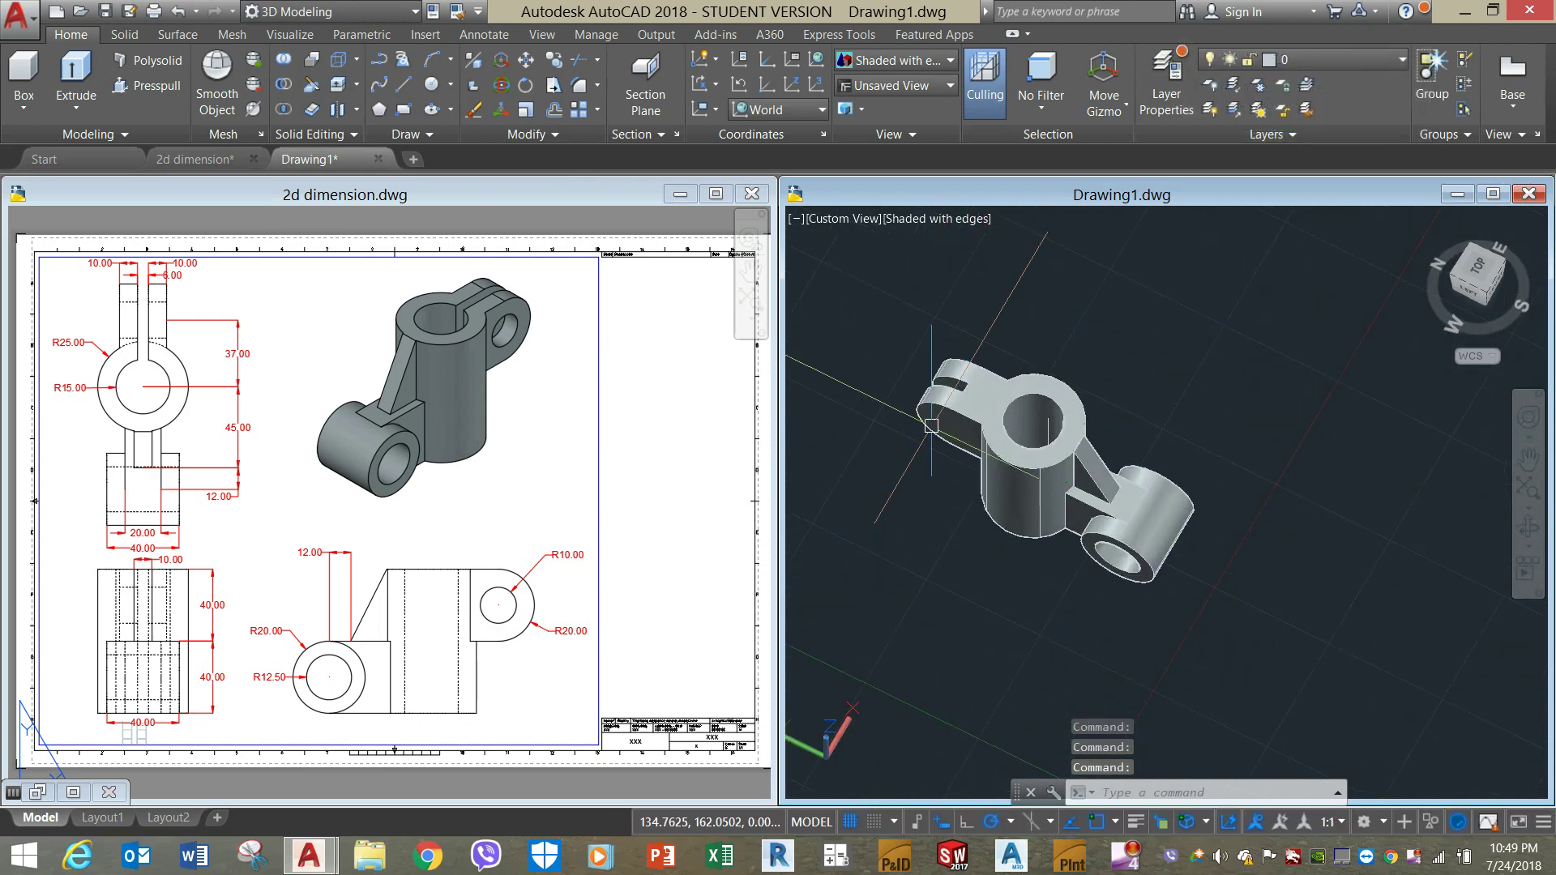
pyautogui.click(865, 227)
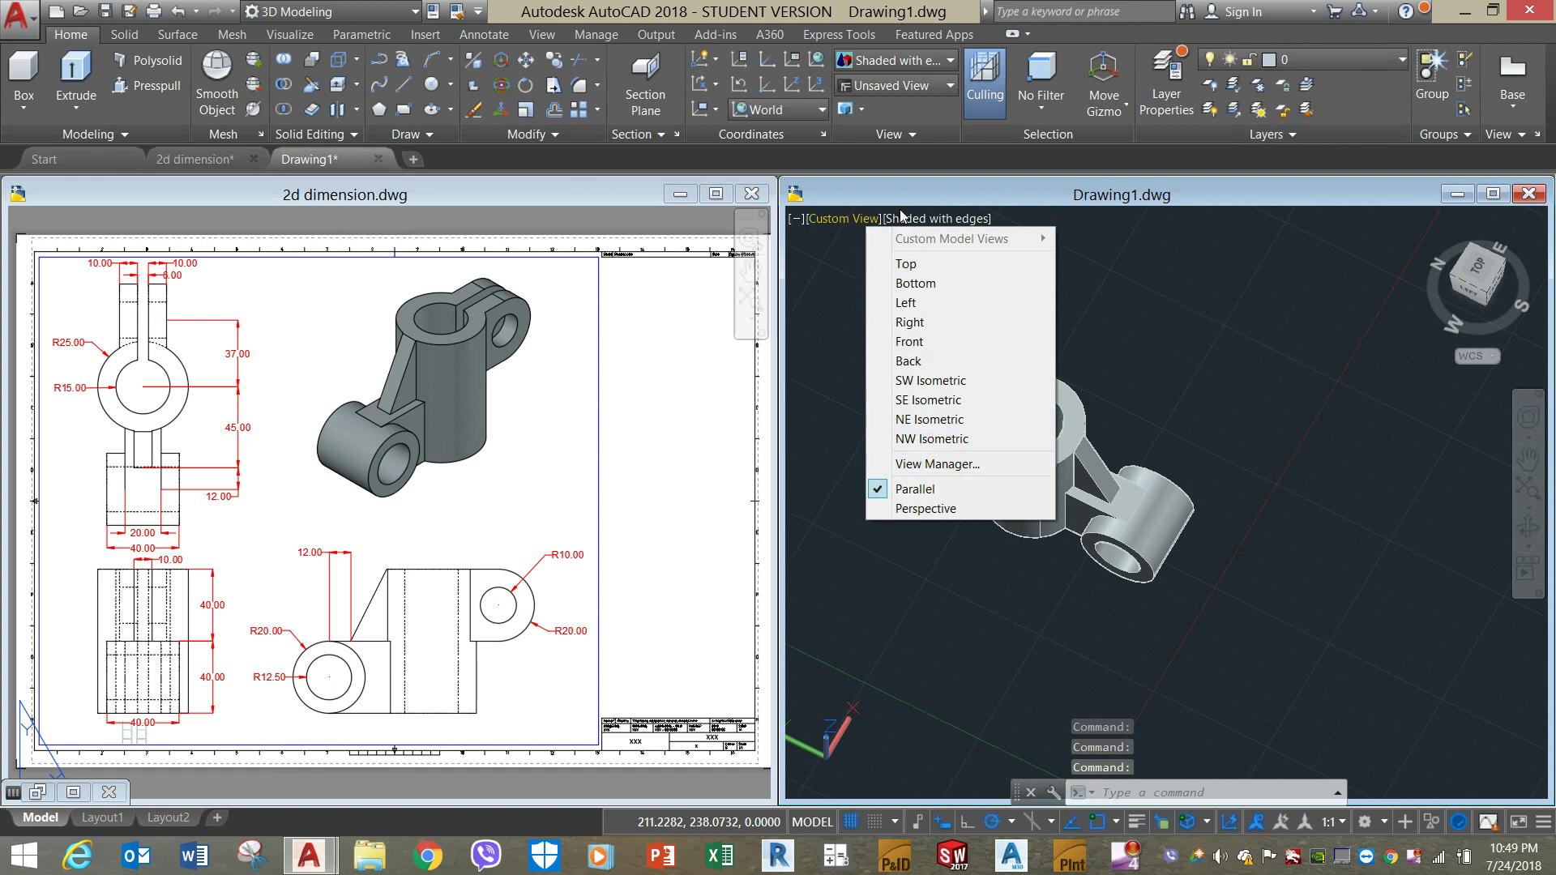
pyautogui.click(925, 222)
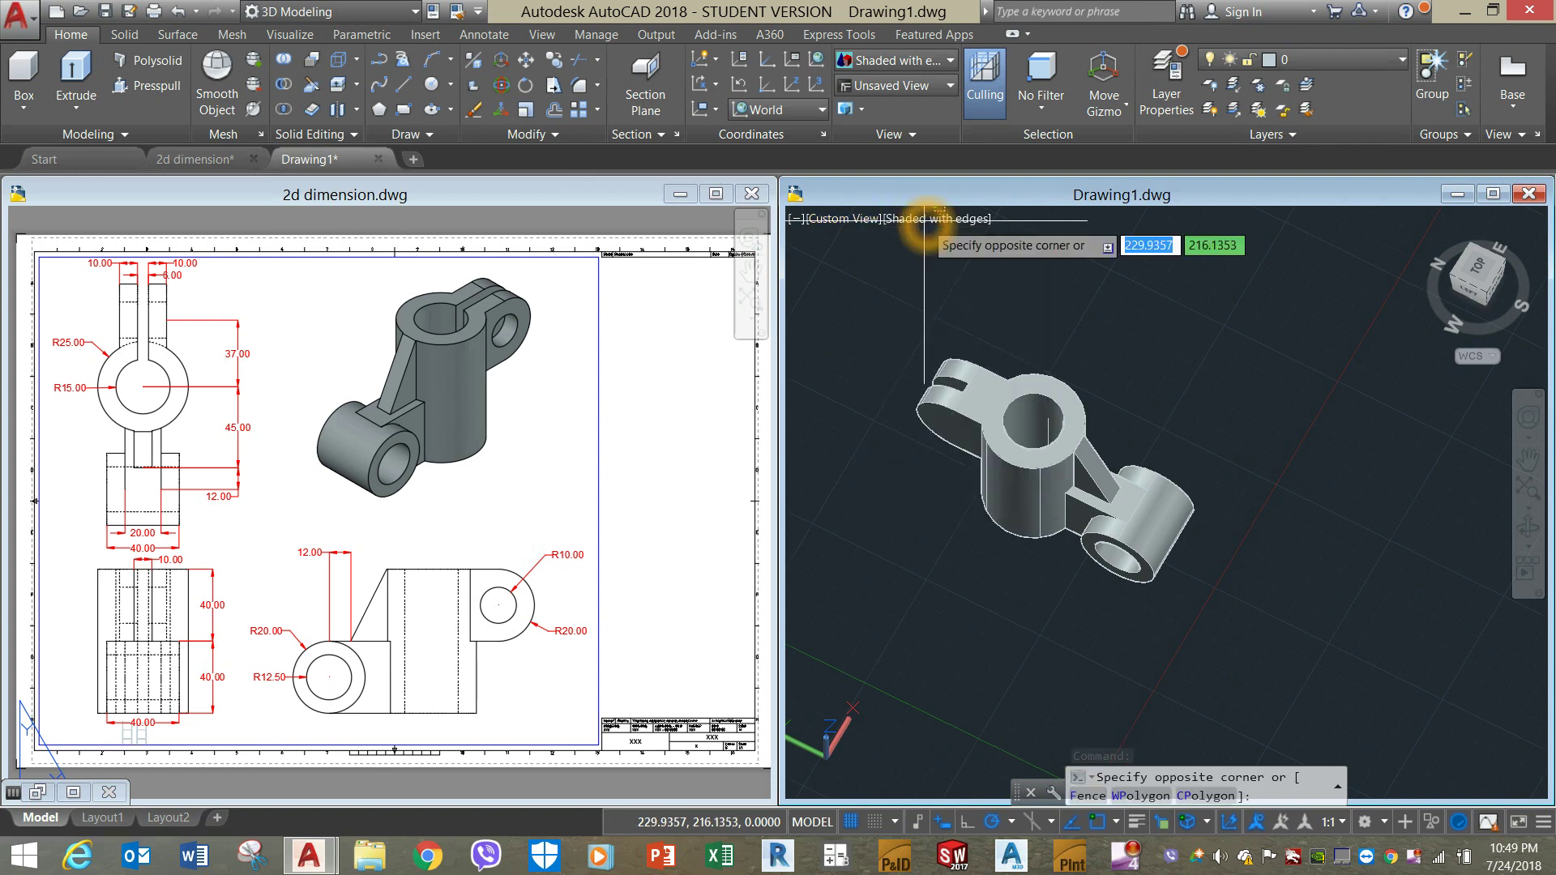
pyautogui.click(944, 225)
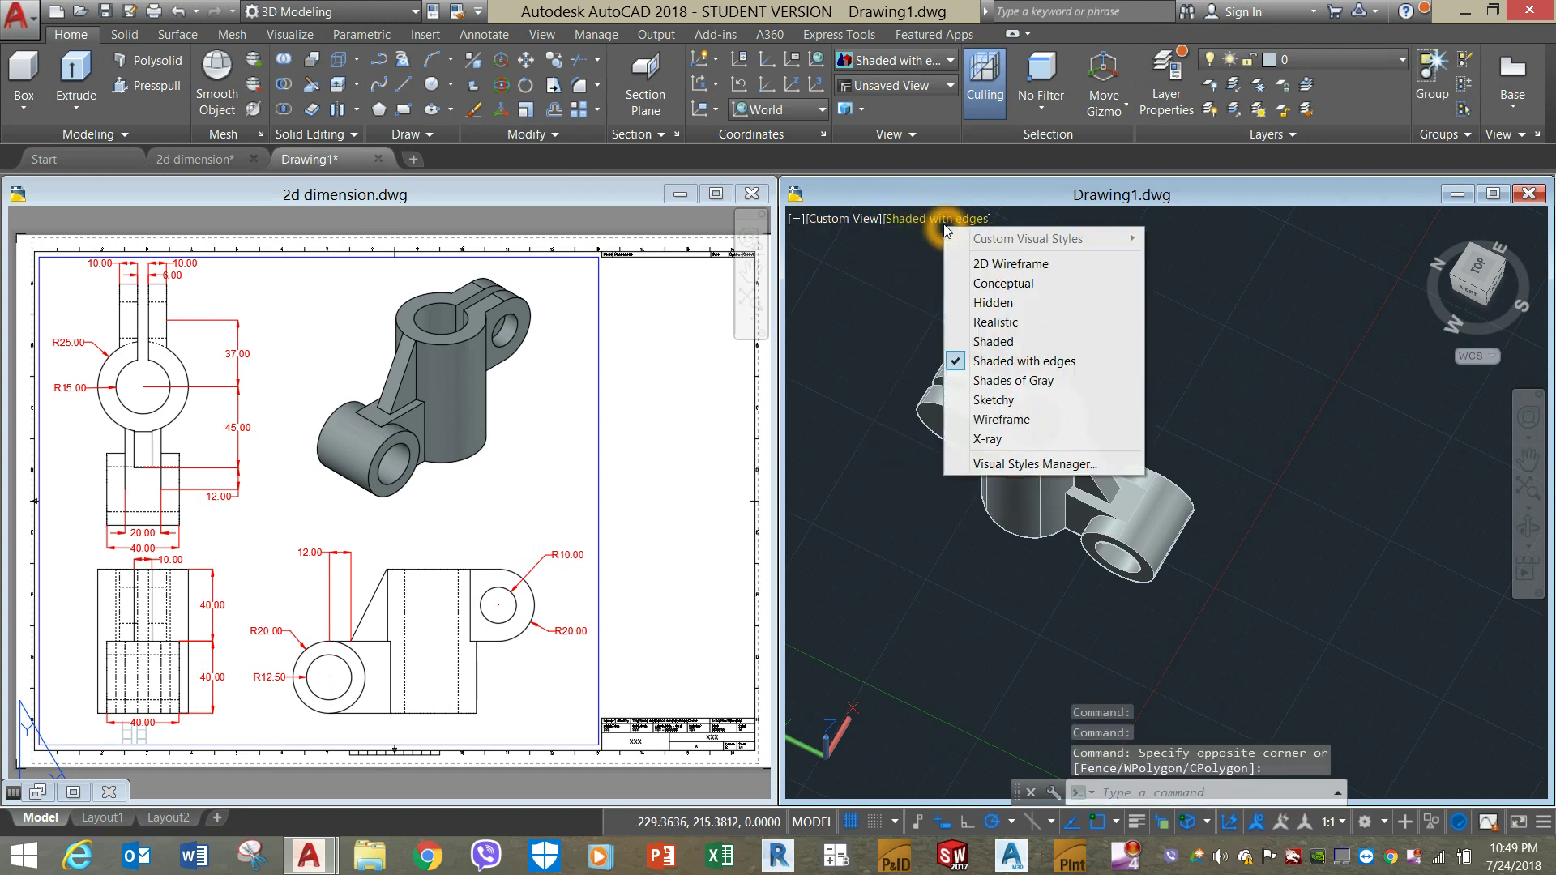
pyautogui.click(990, 440)
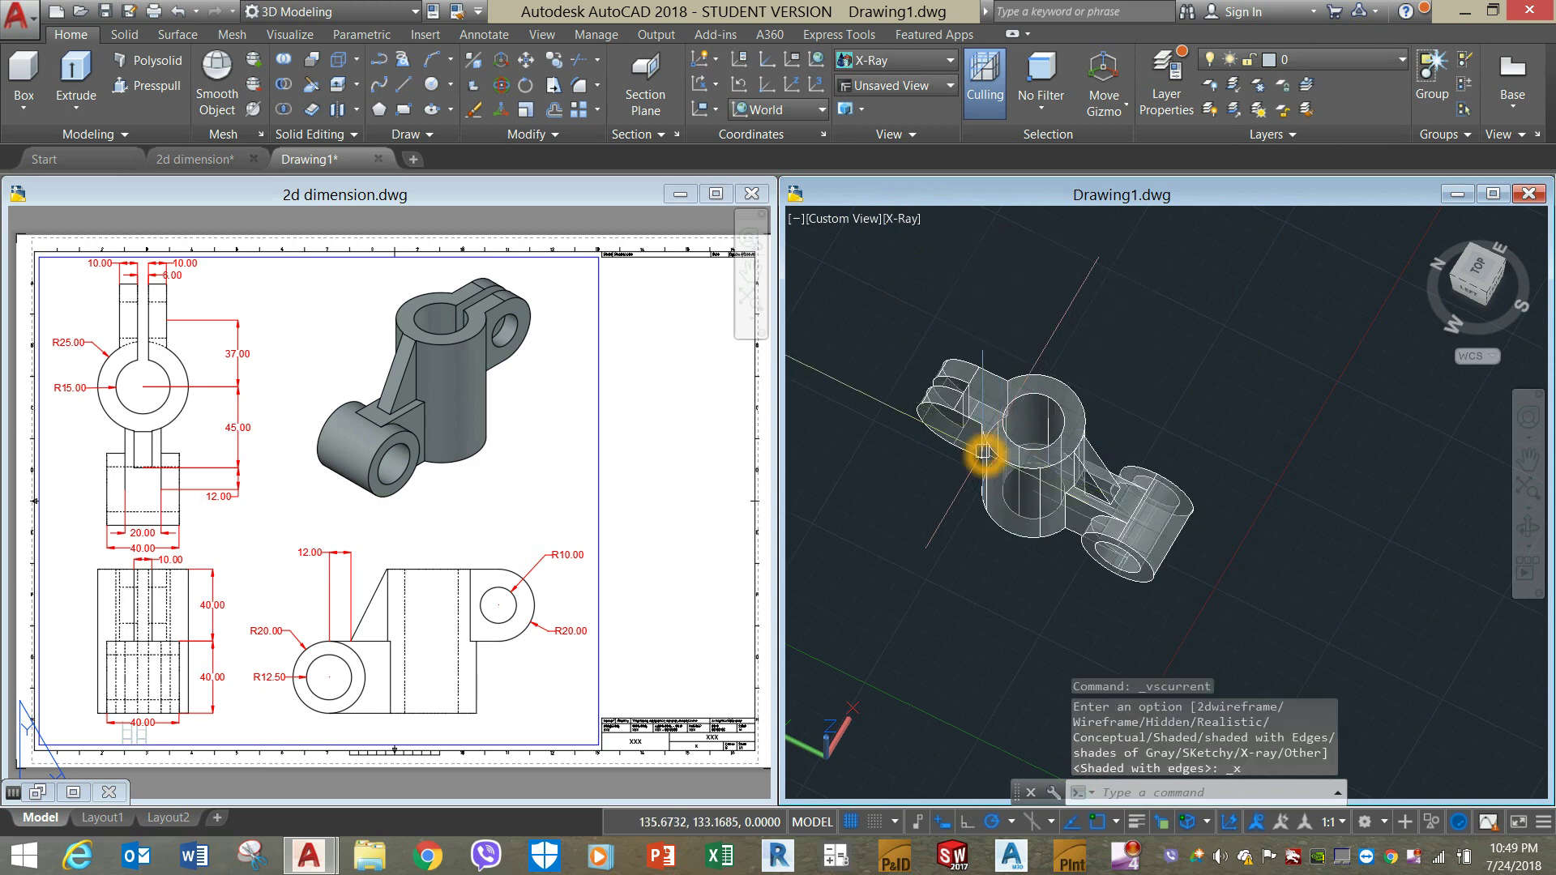
# Draw a rectangle on the bracket's top face, as wide as the gap between the lug discs and reaching from the gap to the hub's centre.
pyautogui.keyDown('shift'); pyautogui.moveTo(983, 452); pyautogui.dragTo(976, 408, button='middle'); pyautogui.keyUp('shift')
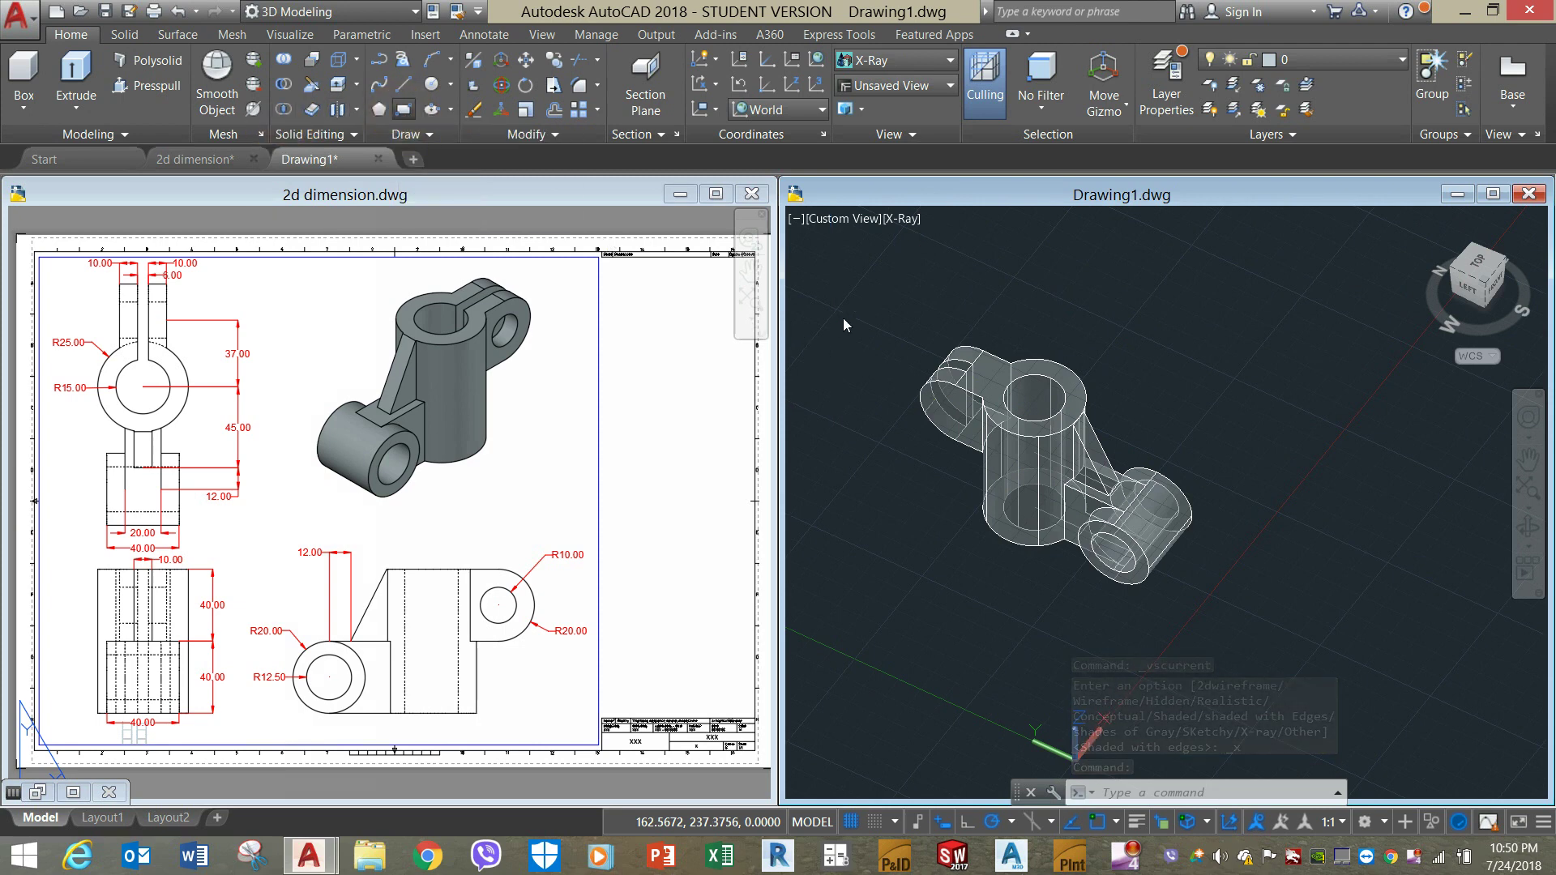
pyautogui.scroll(5, 956, 372)
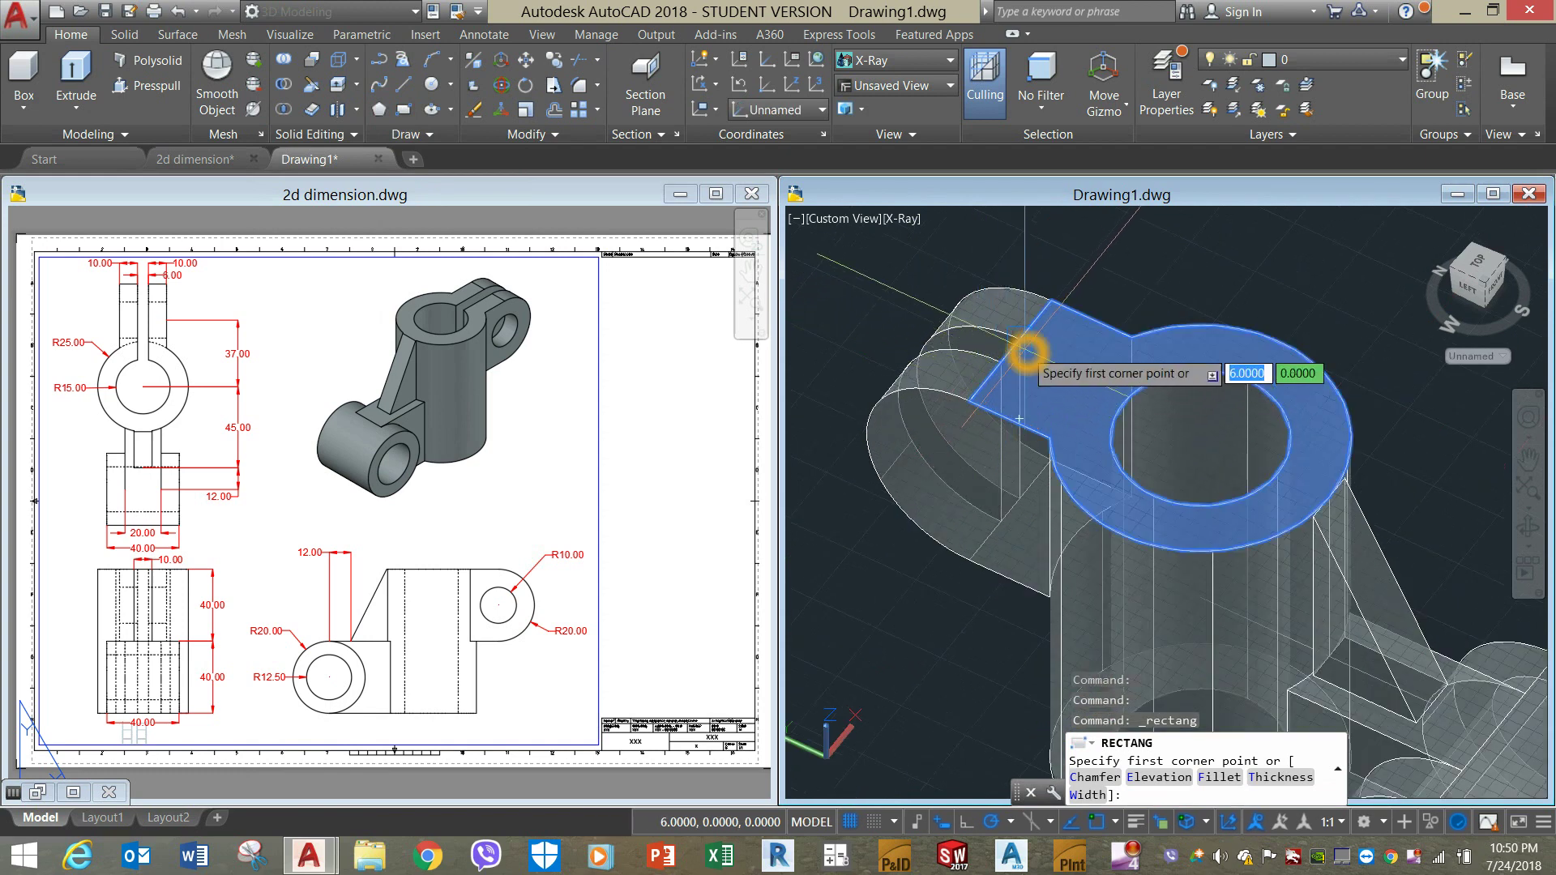
pyautogui.click(1022, 347)
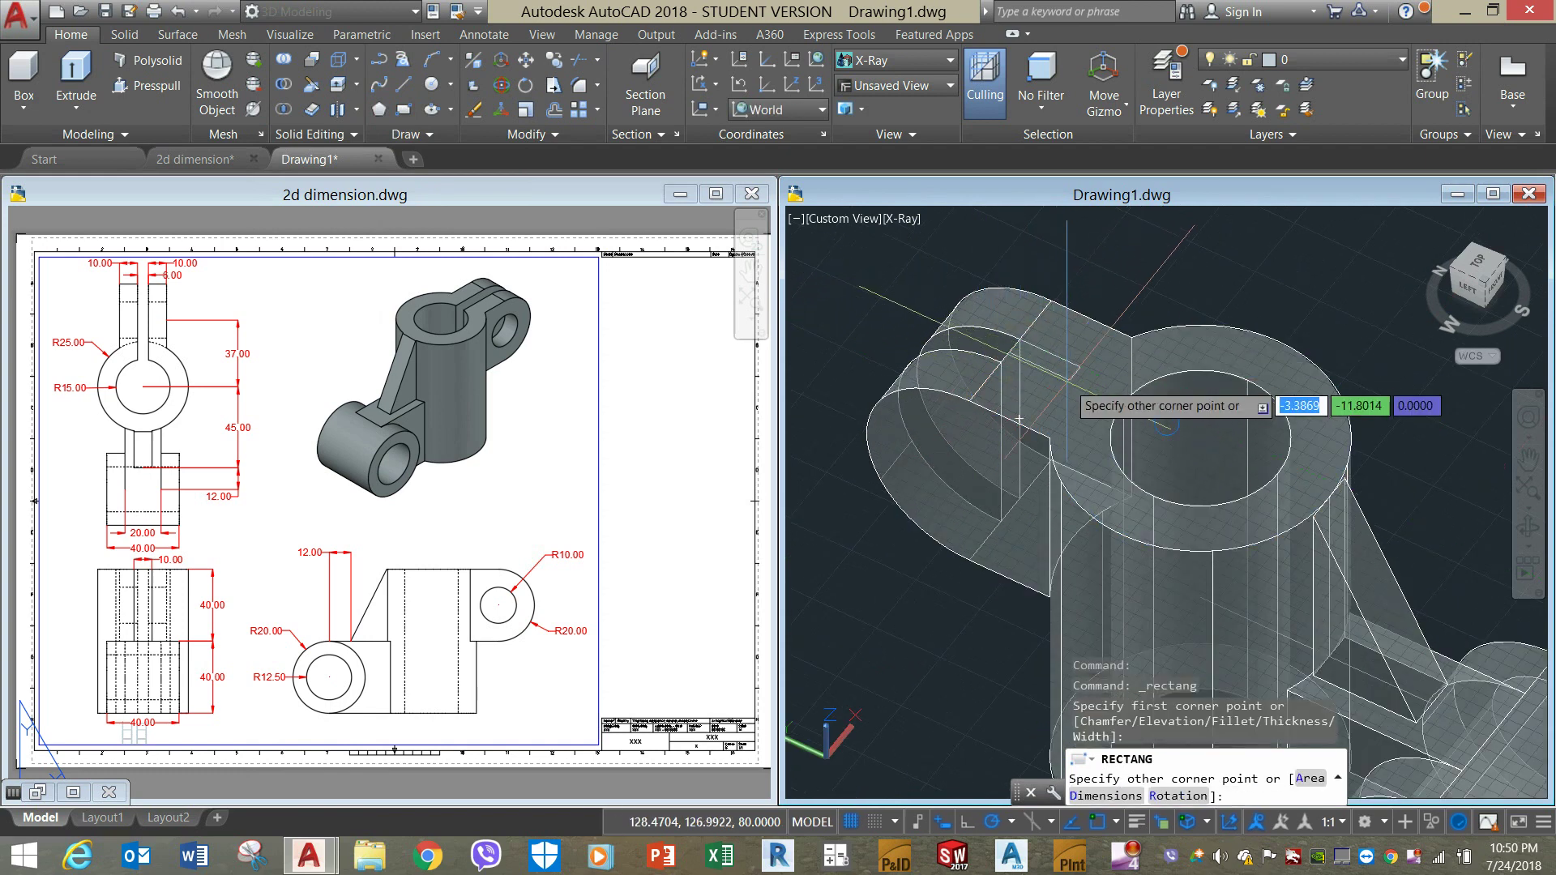
pyautogui.click(1002, 366)
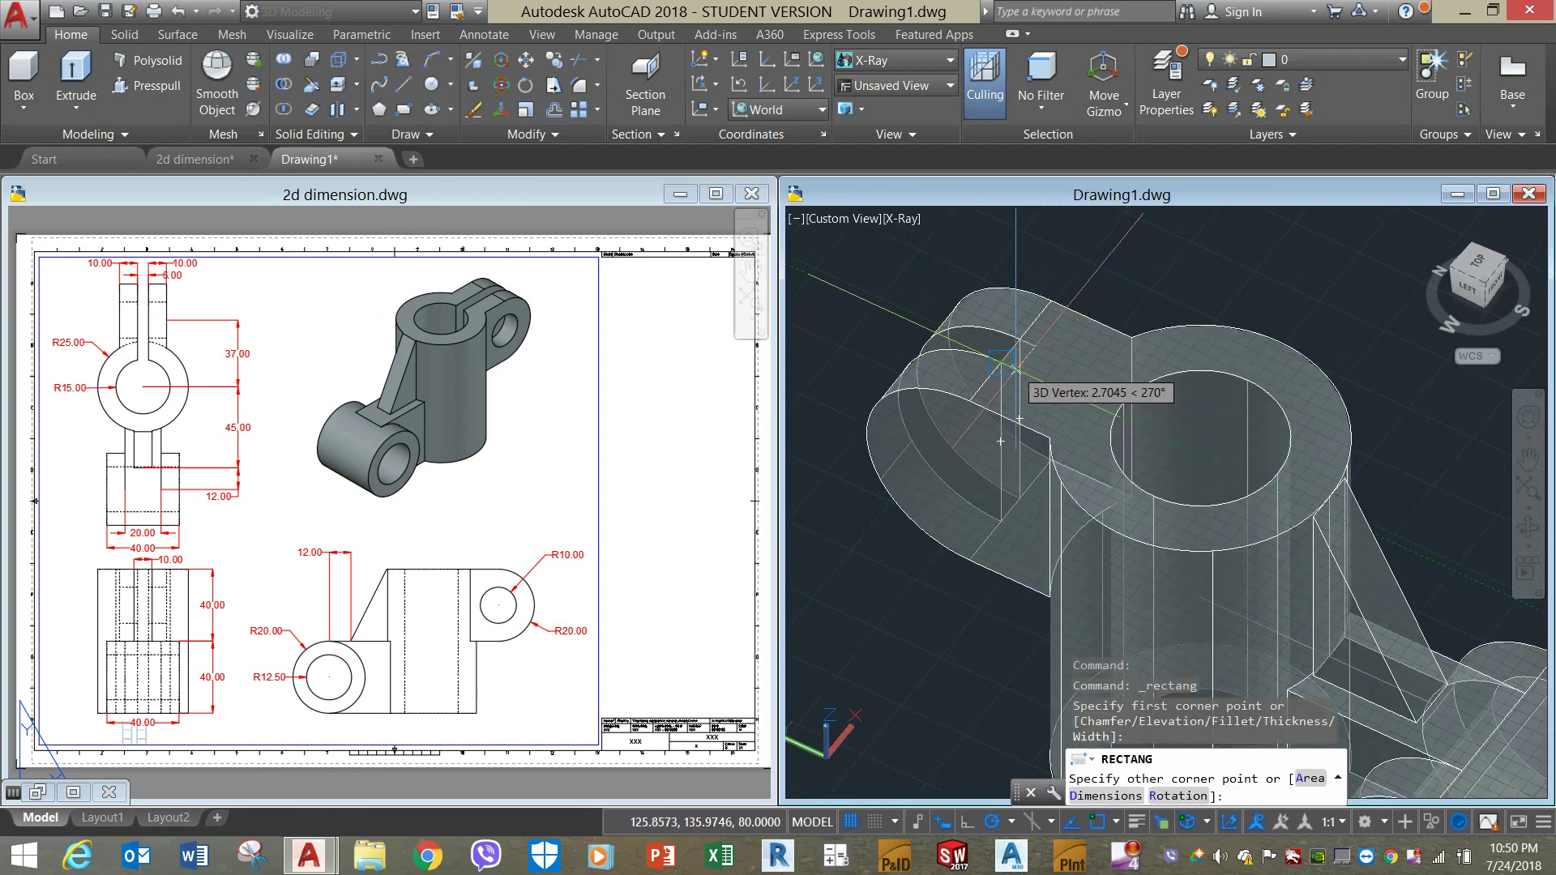
pyautogui.click(1002, 364)
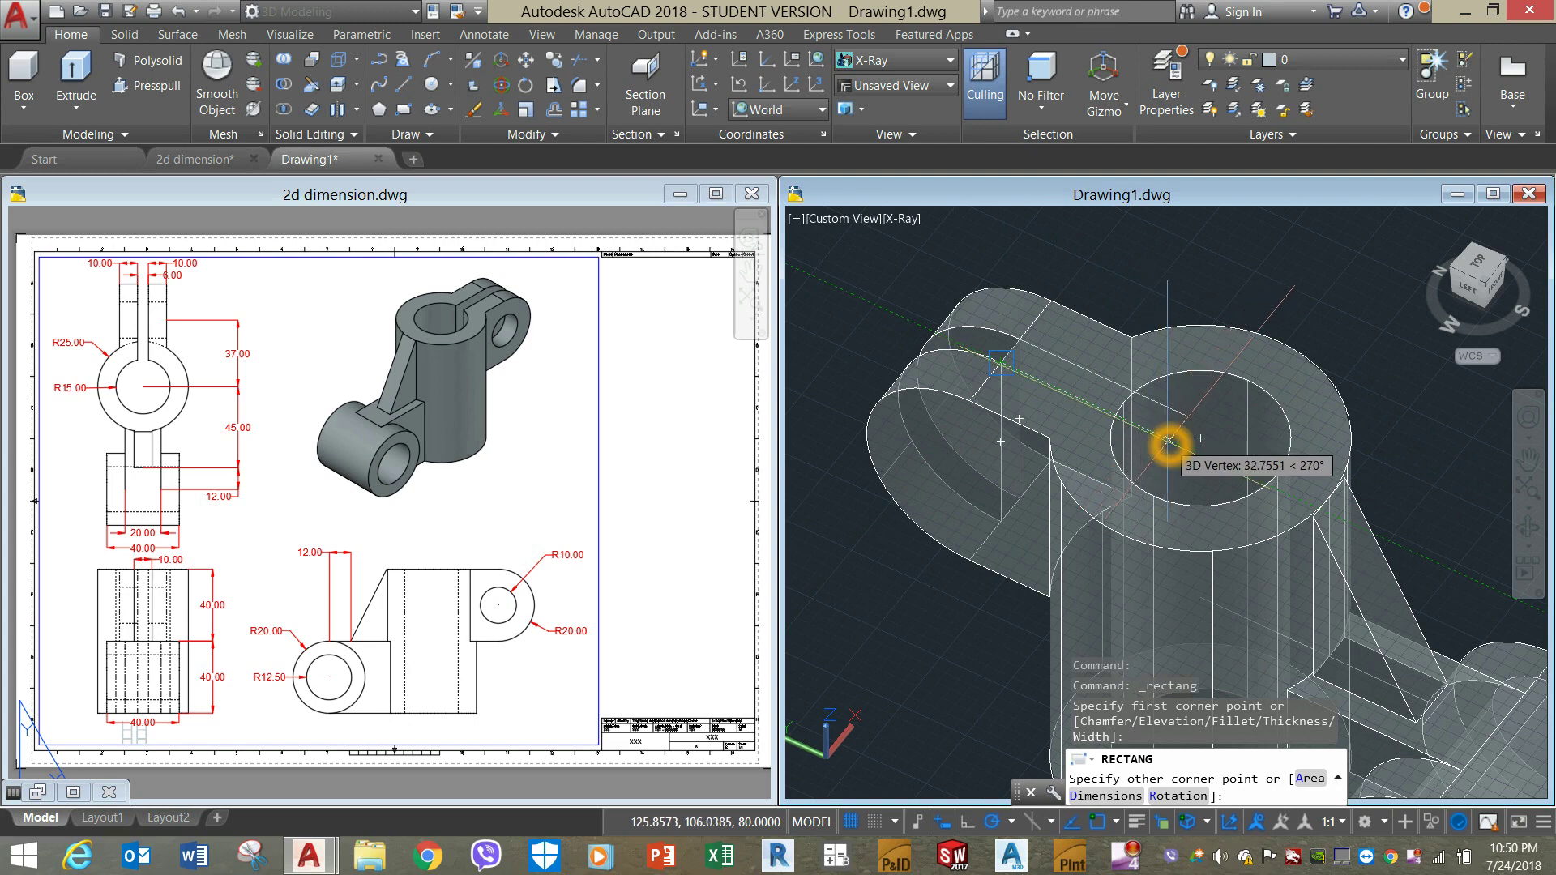
pyautogui.click(1168, 459)
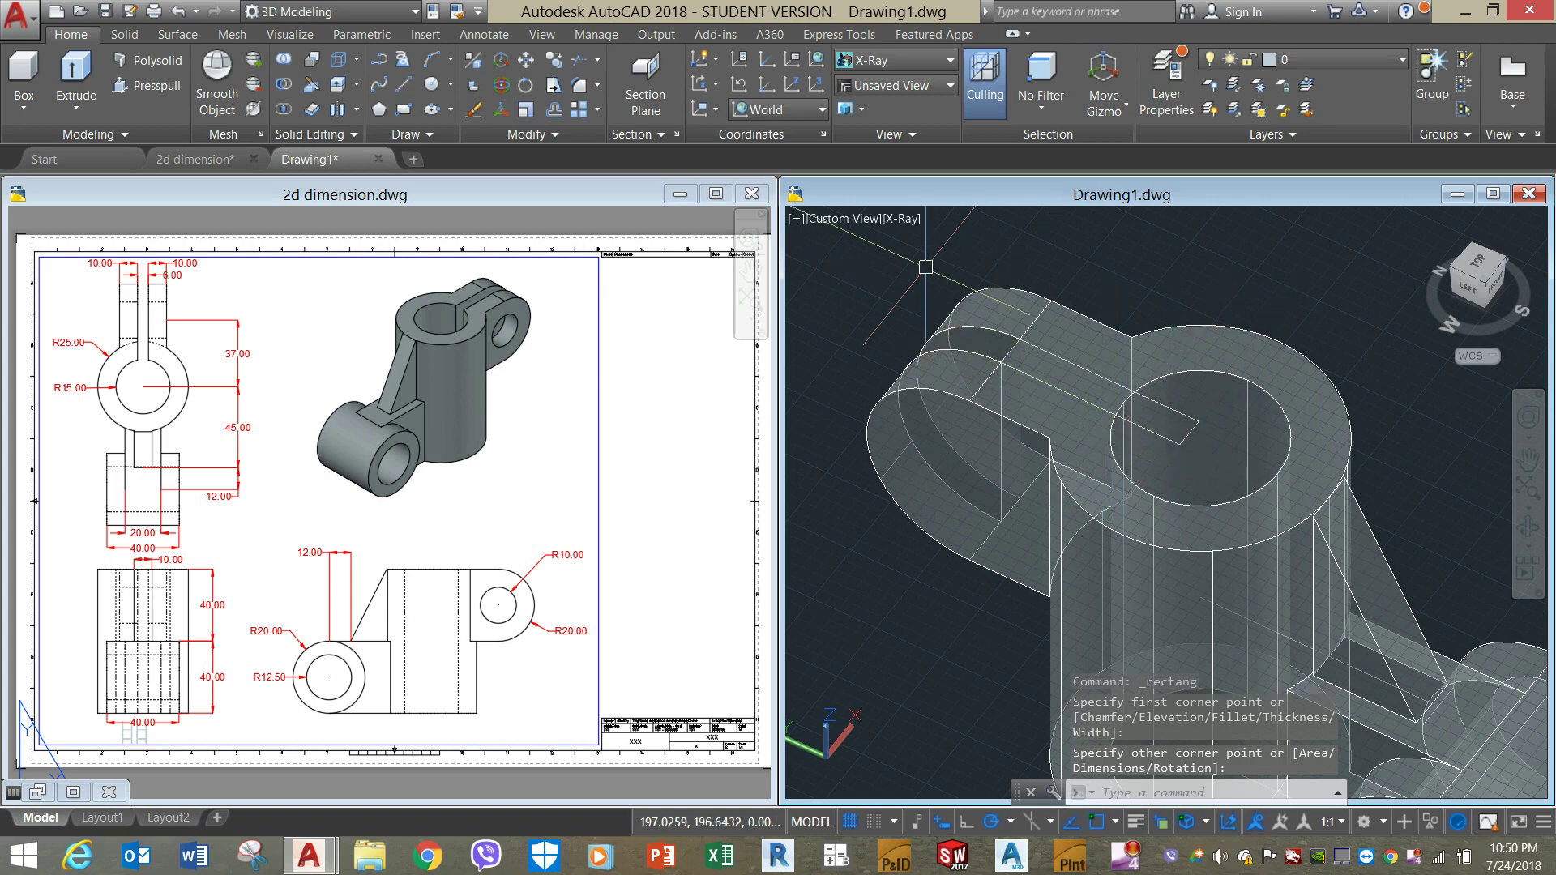
# Turn off the grid and extrude the slot rectangle downward as a solid reaching well below the split lug.
pyautogui.keyDown('shift'); pyautogui.moveTo(1026, 379); pyautogui.dragTo(1058, 324, button='middle'); pyautogui.keyUp('shift')
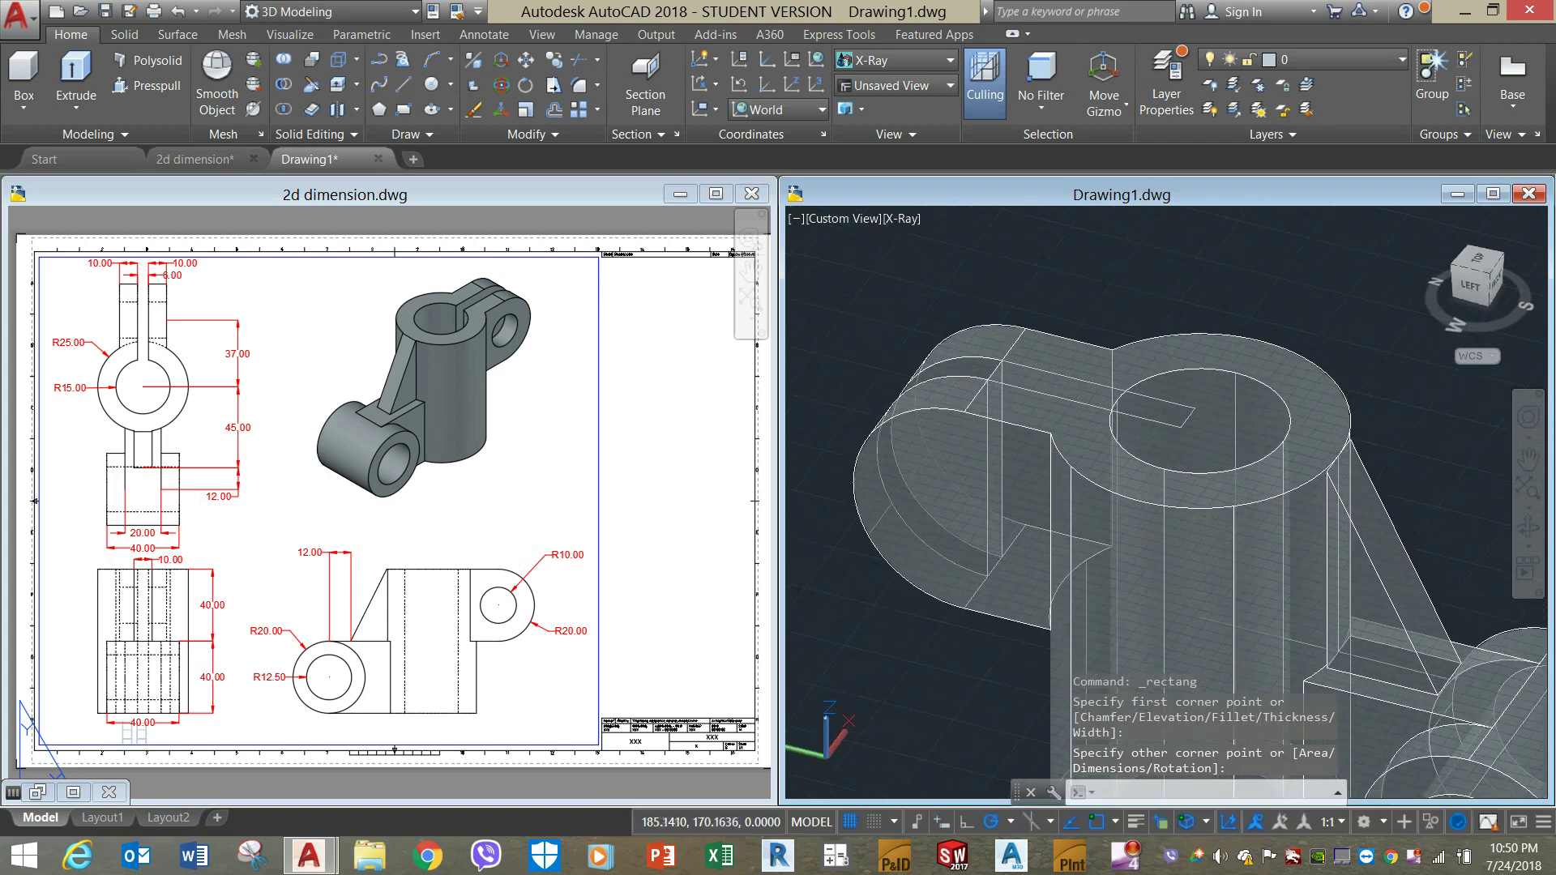
pyautogui.click(850, 822)
pyautogui.keyDown('shift'); pyautogui.moveTo(1134, 504); pyautogui.dragTo(983, 441, button='middle'); pyautogui.keyUp('shift')
pyautogui.click(1133, 352)
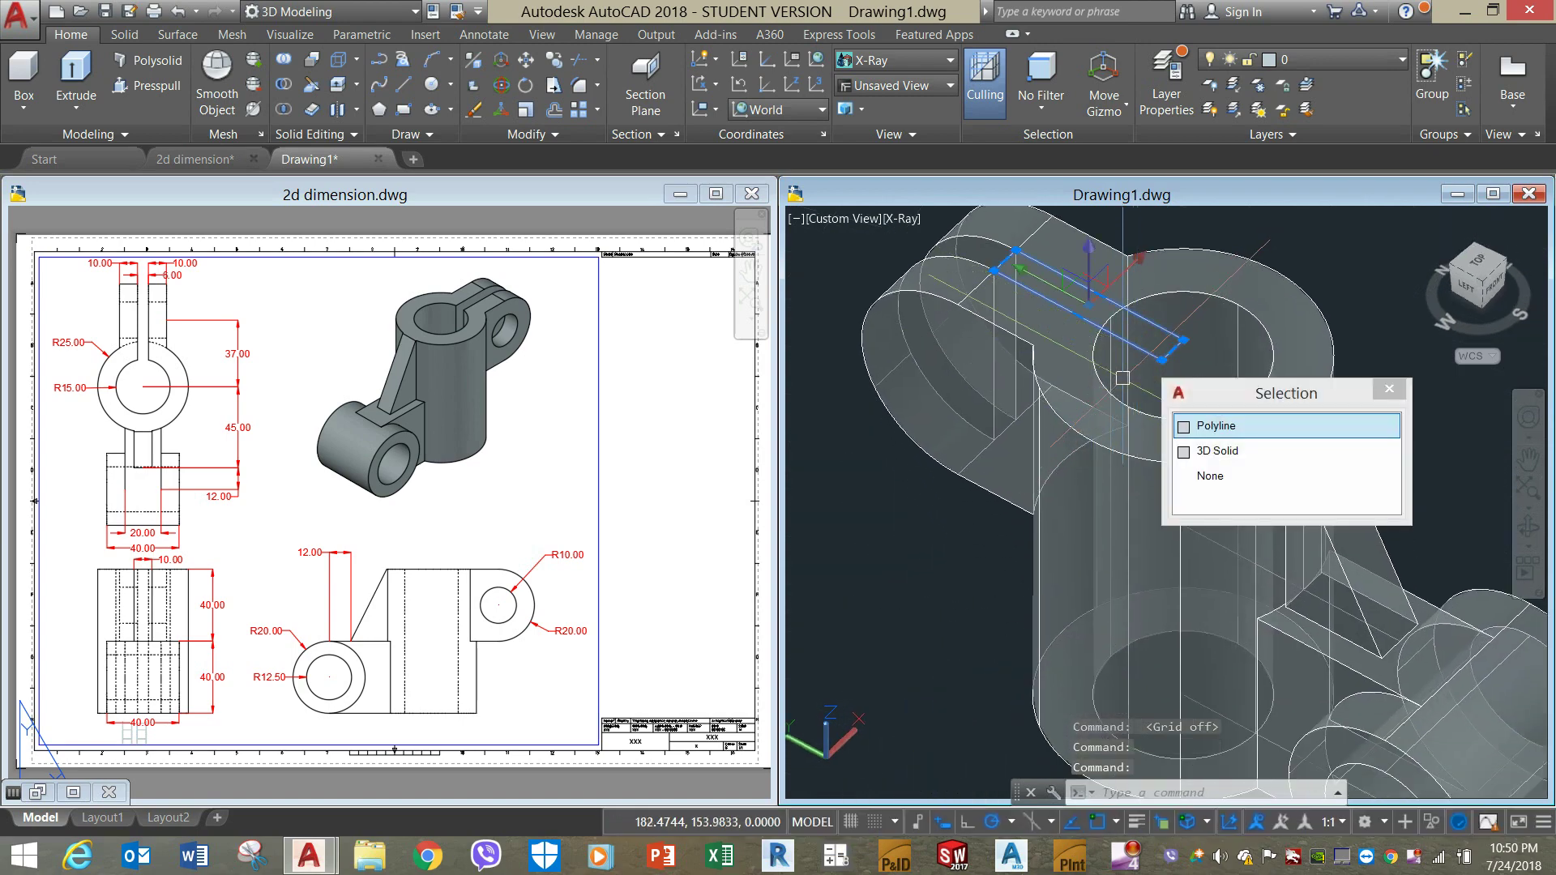
pyautogui.click(80, 72)
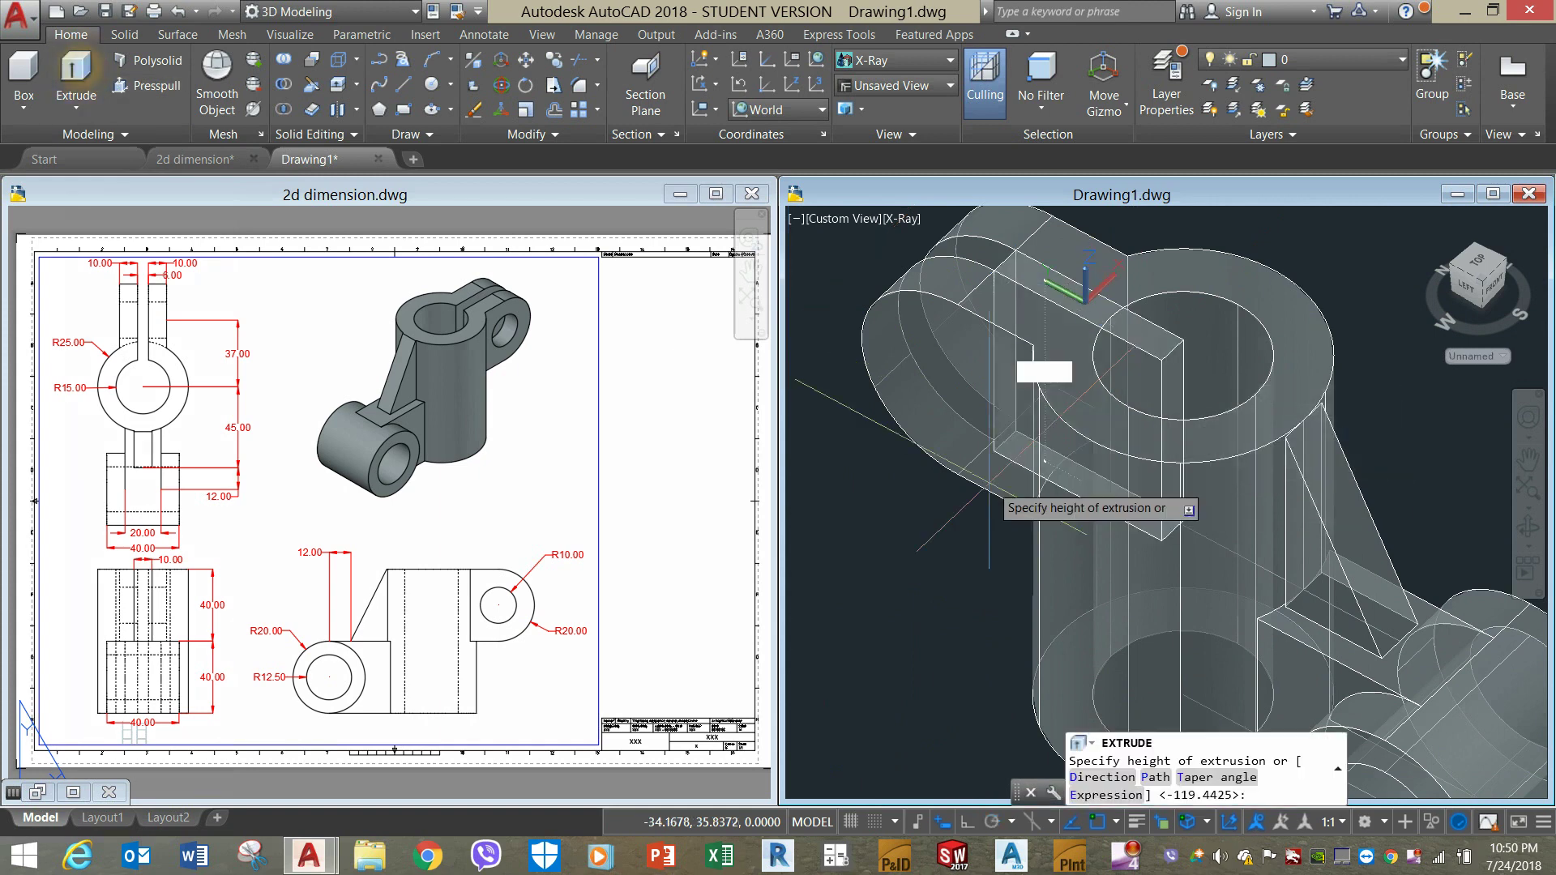
pyautogui.scroll(-5, 1008, 493)
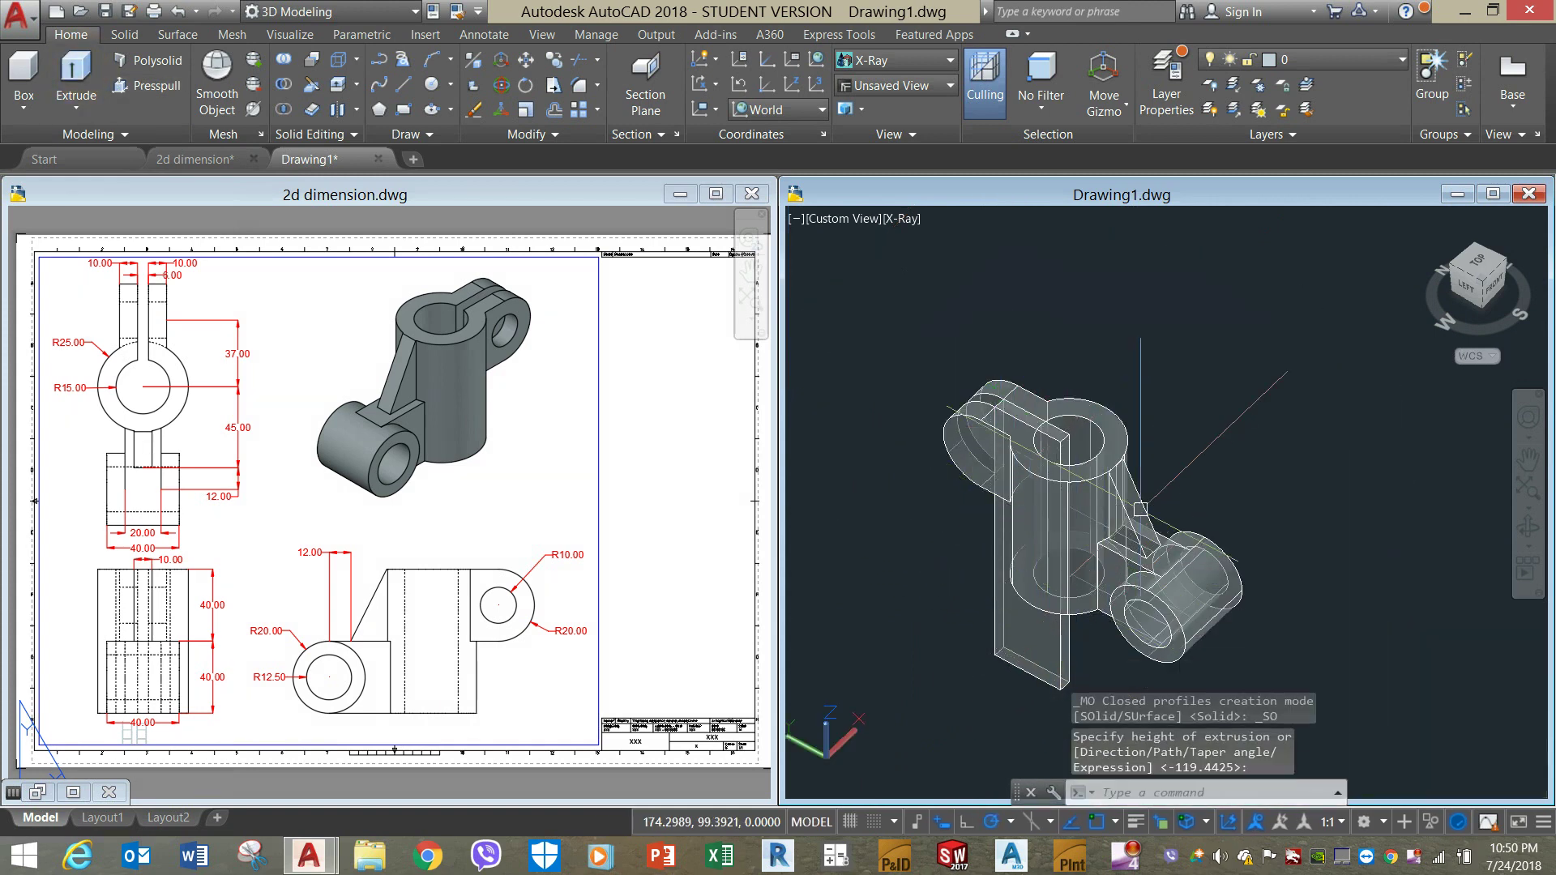
# Subtract the extruded slot block from the bracket body to cut the slot through the split lug into the hub bore.
pyautogui.keyDown('shift'); pyautogui.moveTo(1037, 640); pyautogui.dragTo(1208, 486, button='middle'); pyautogui.keyUp('shift')
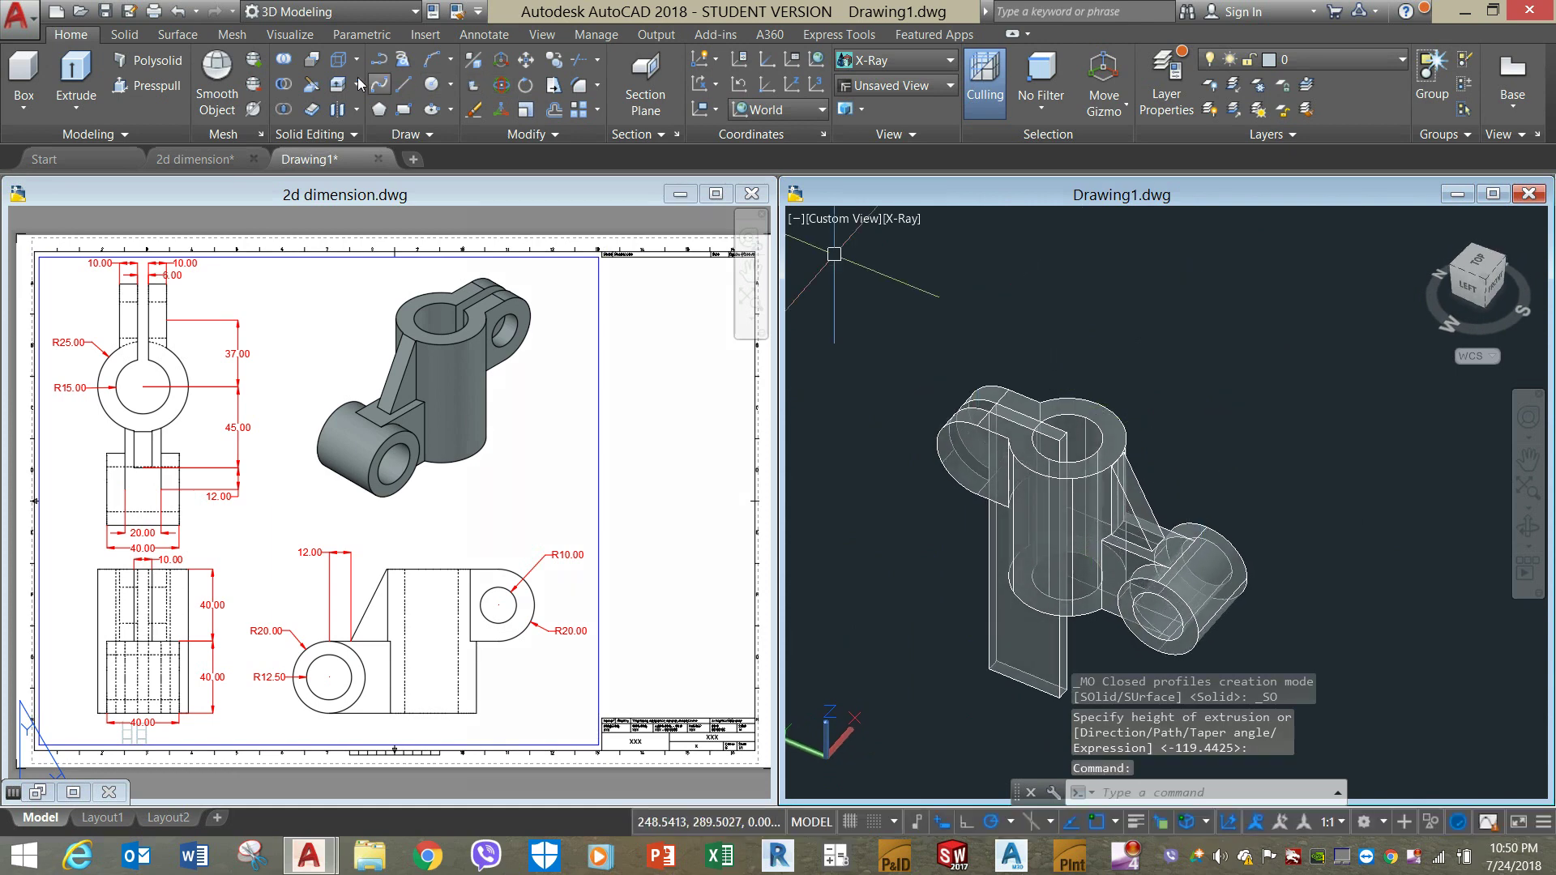
pyautogui.click(287, 86)
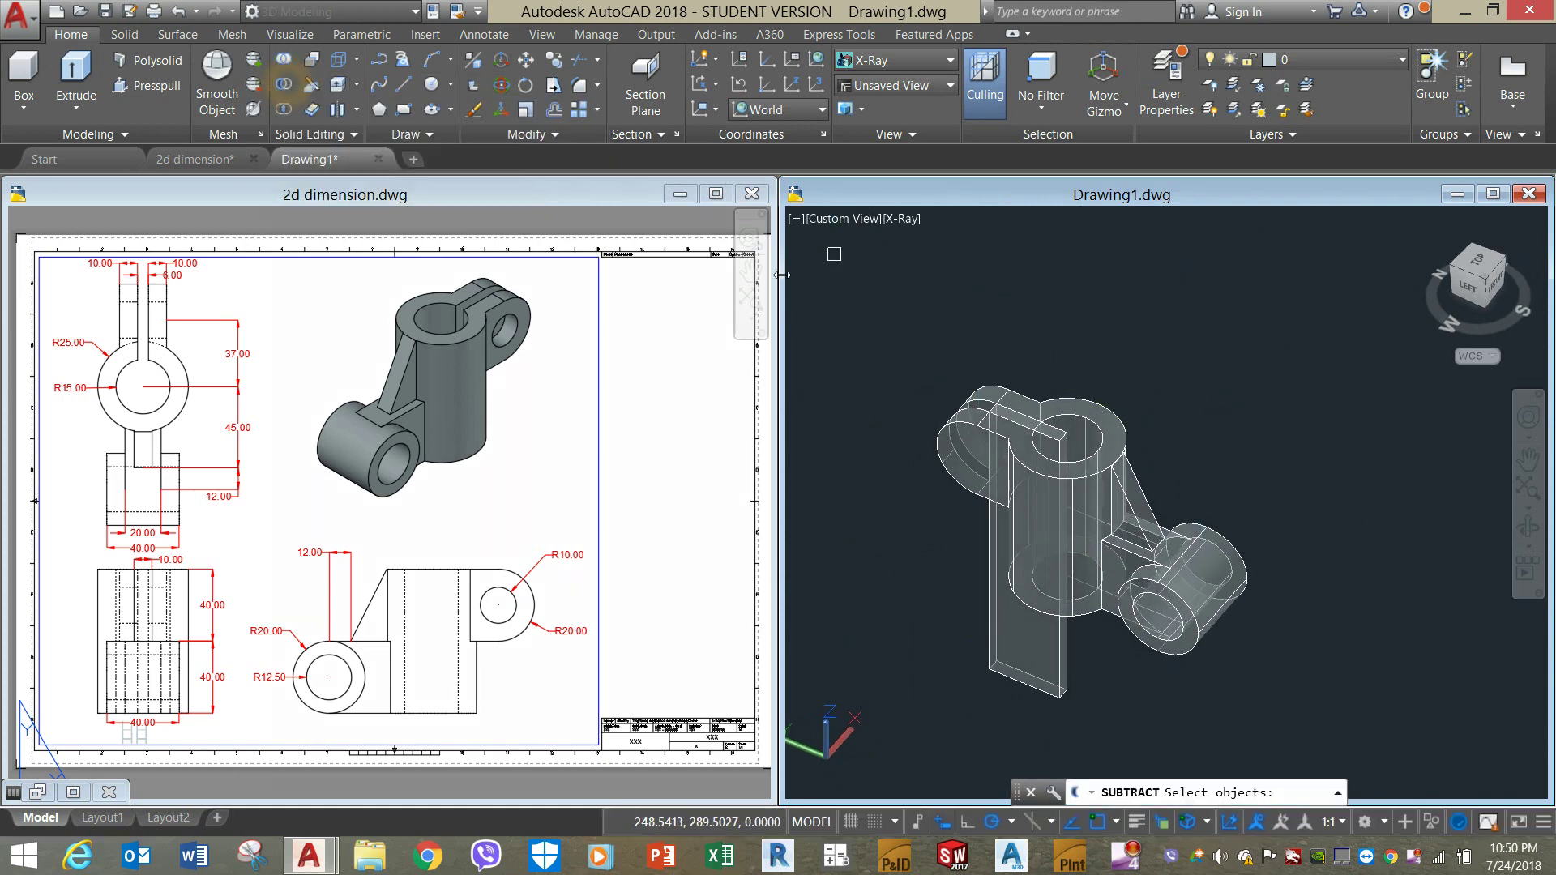
pyautogui.click(944, 449)
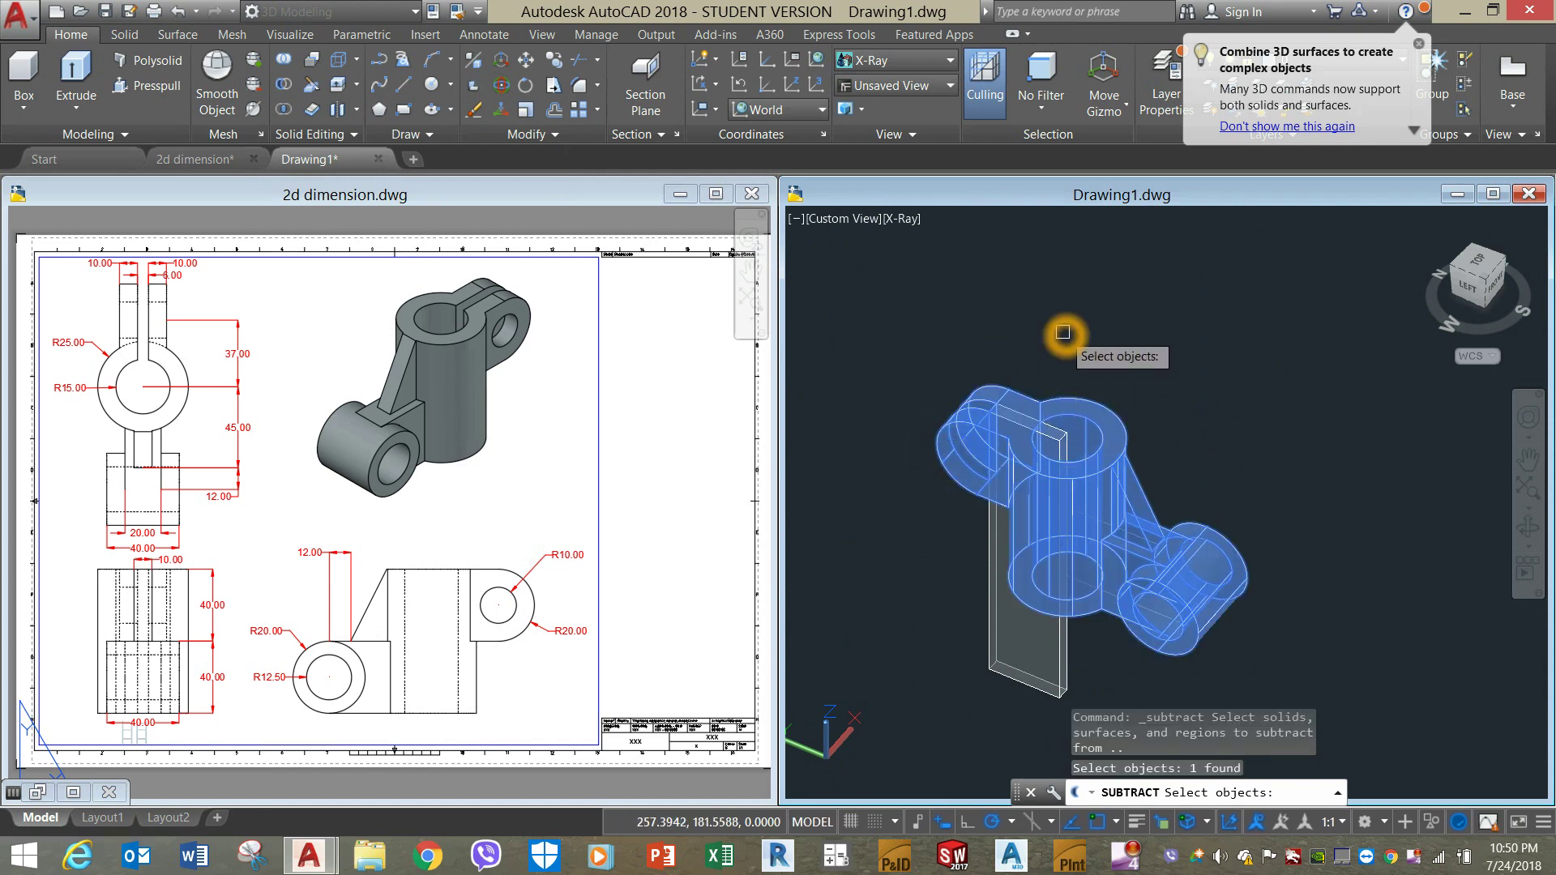
pyautogui.press('Return')
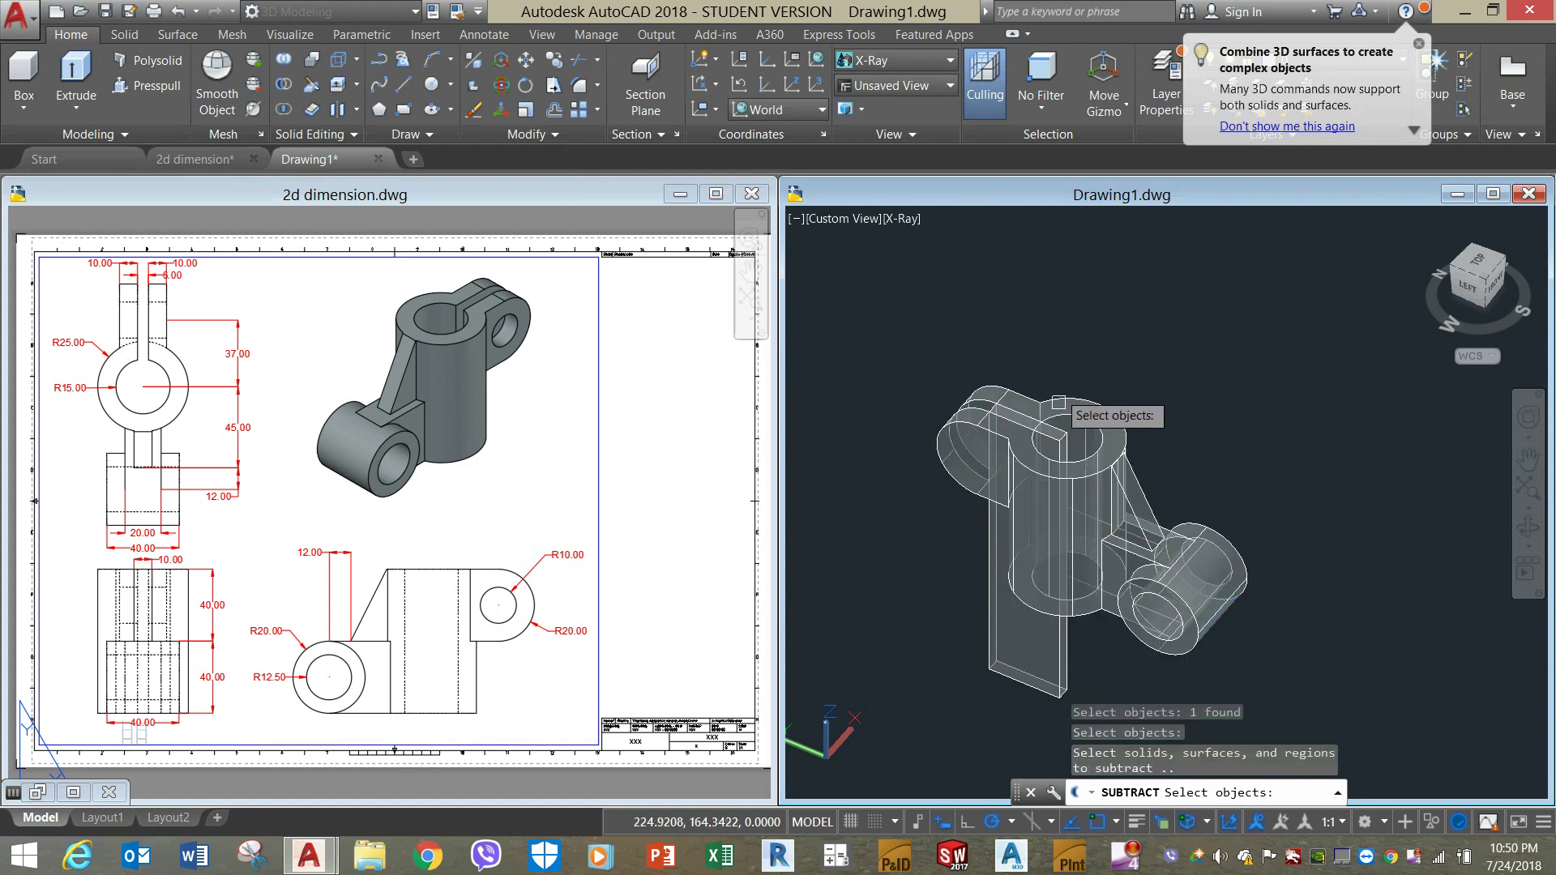
pyautogui.click(1061, 653)
pyautogui.press('Return')
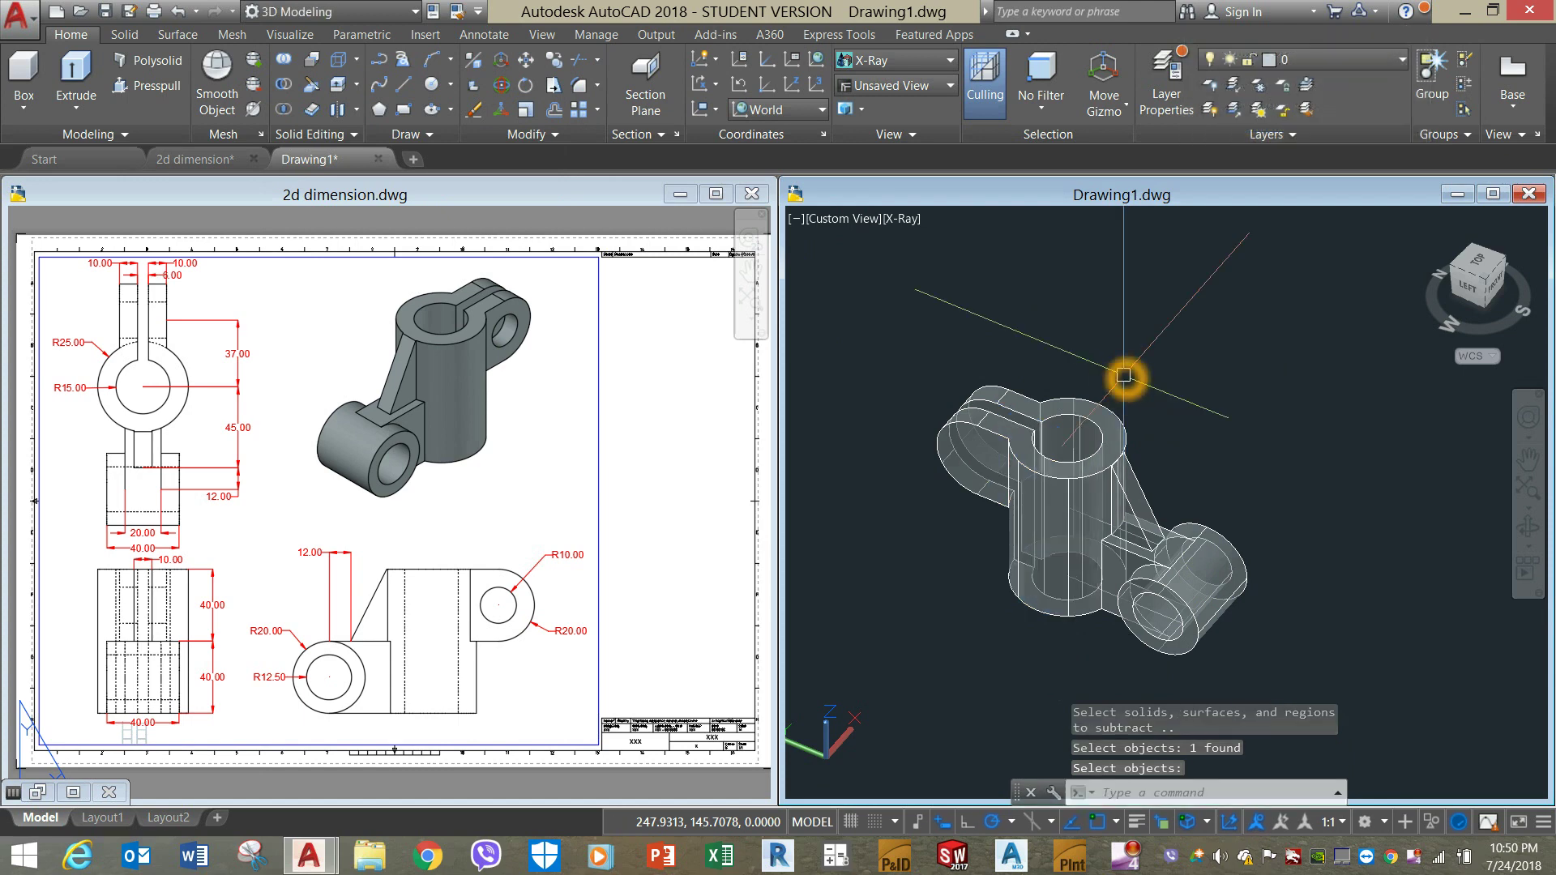
# Set the model's visual style to Shaded with edges.
pyautogui.keyDown('shift'); pyautogui.moveTo(1123, 375); pyautogui.dragTo(1006, 300, button='middle'); pyautogui.keyUp('shift')
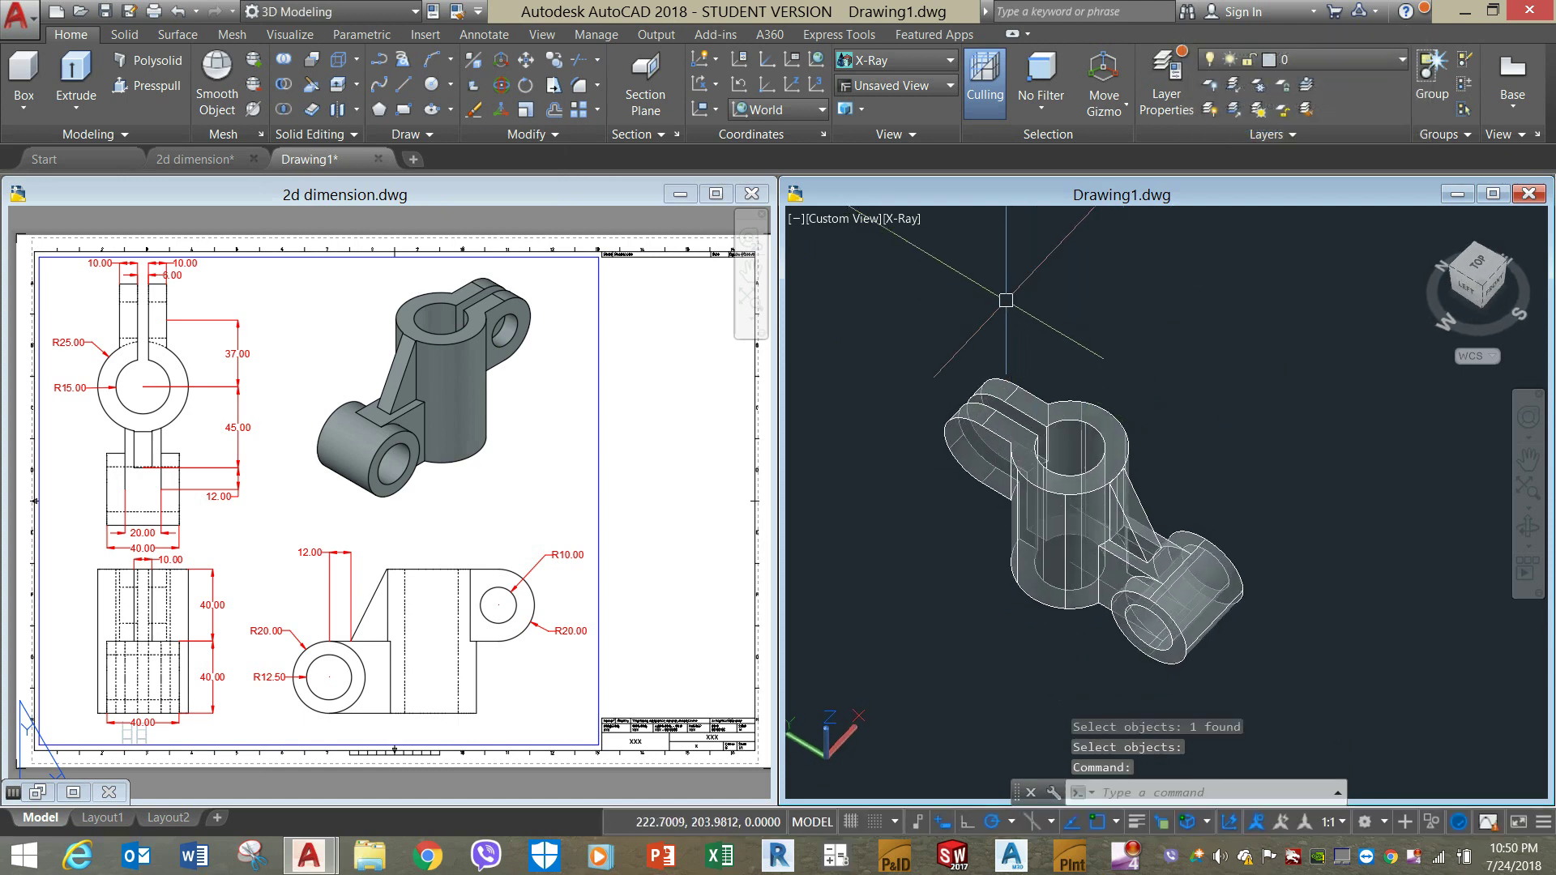
pyautogui.click(895, 220)
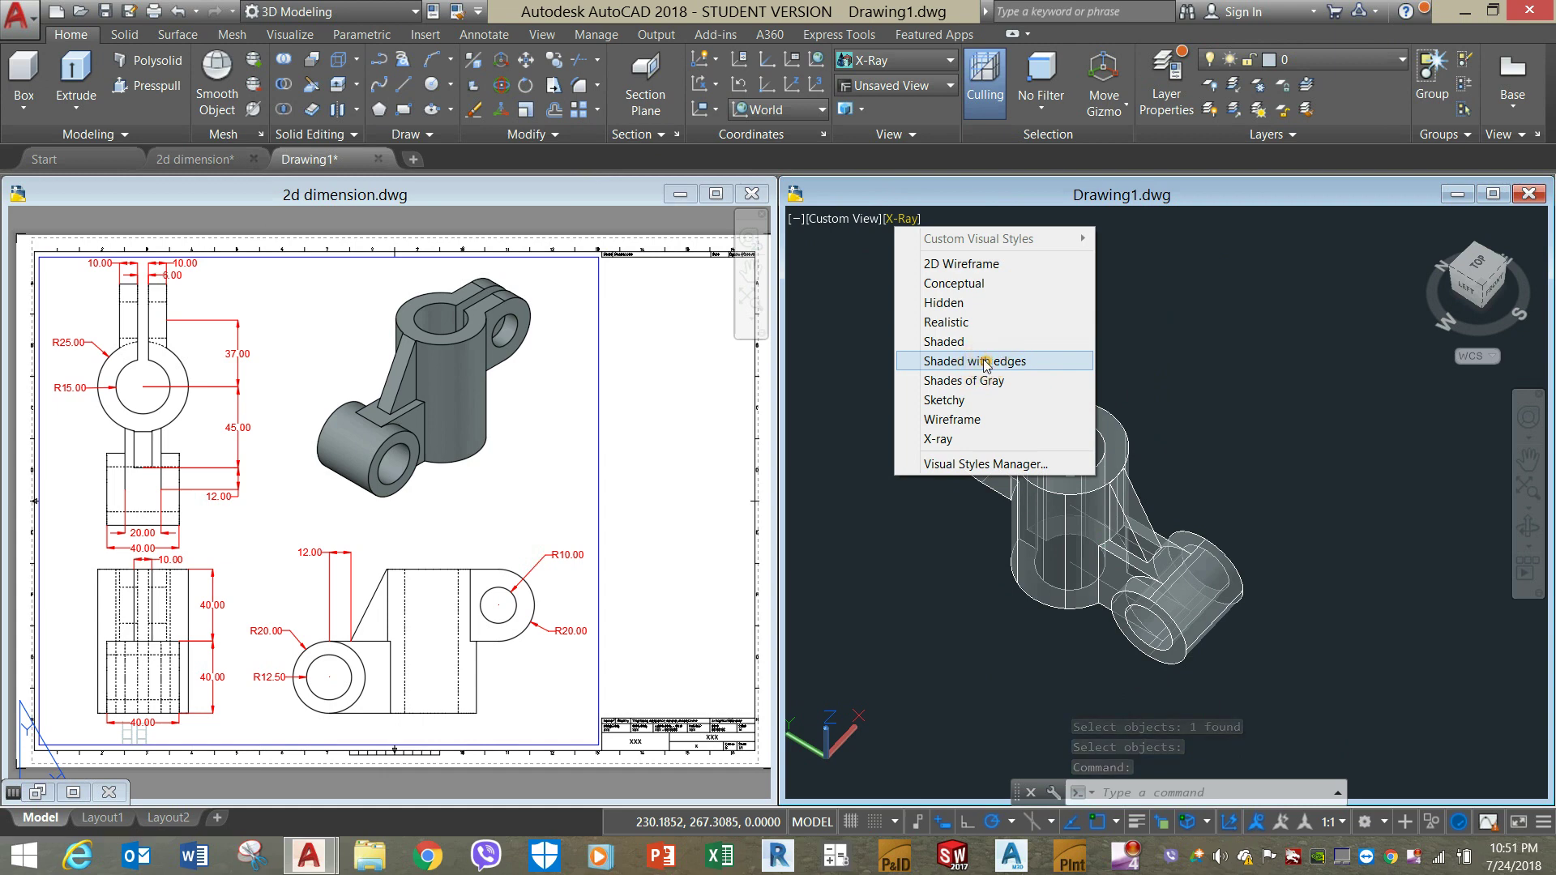
pyautogui.click(986, 362)
pyautogui.moveTo(986, 361)
pyautogui.keyDown('shift'); pyautogui.mouseDown(button='middle')
pyautogui.moveTo(987, 396)
pyautogui.moveTo(1149, 298)
pyautogui.moveTo(1078, 381)
pyautogui.moveTo(1014, 388)
pyautogui.mouseUp(button='middle'); pyautogui.keyUp('shift')
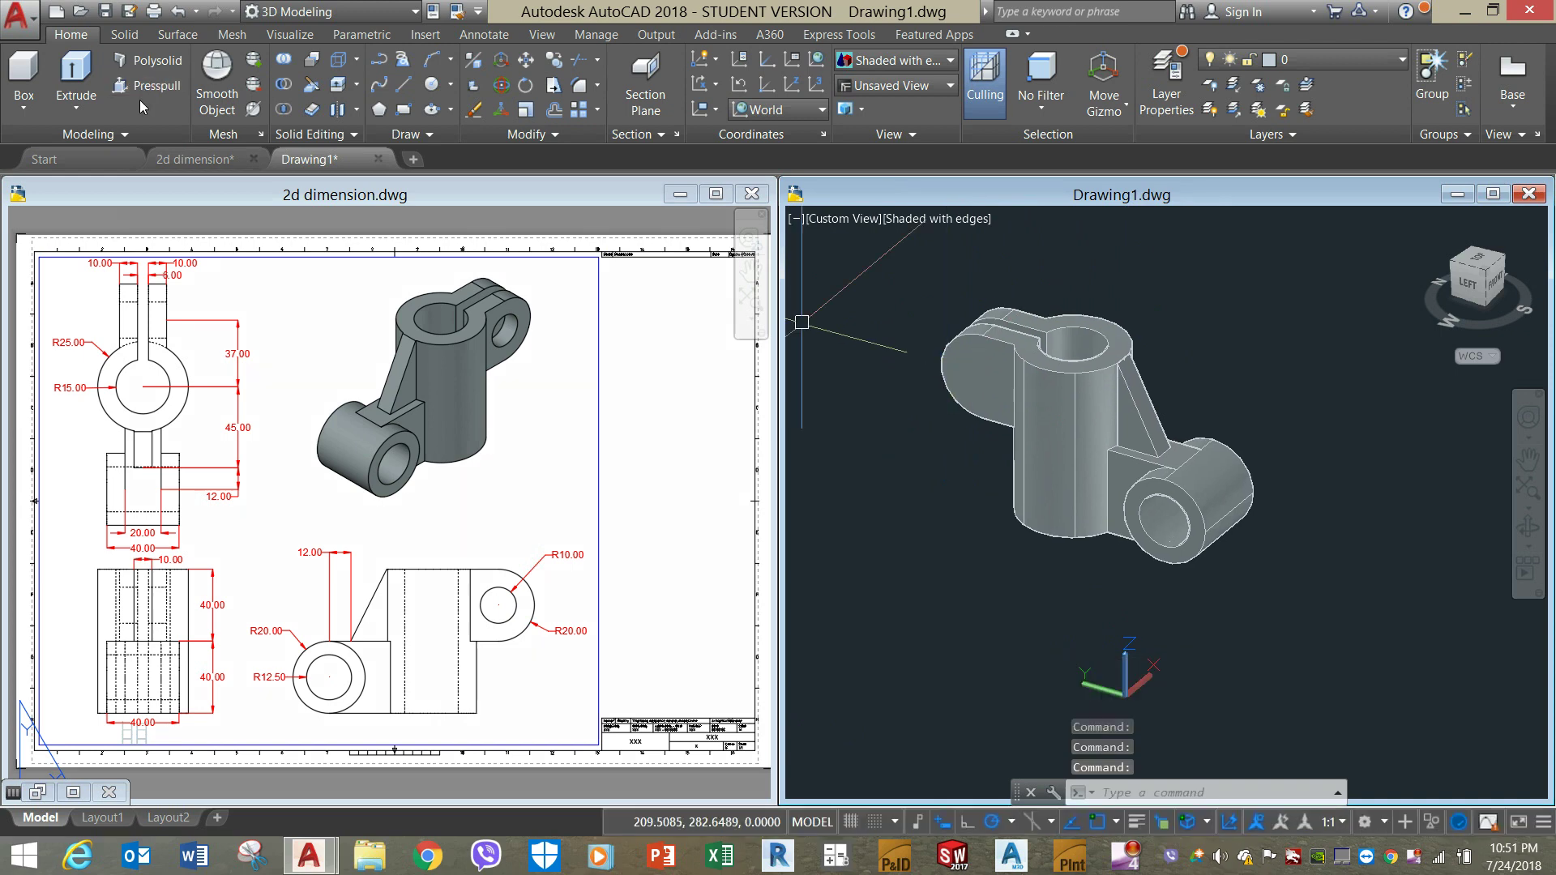
# Draw a circle of radius 10 on the upper lug's outer face, centred on the lug's rounded end.
pyautogui.click(432, 88)
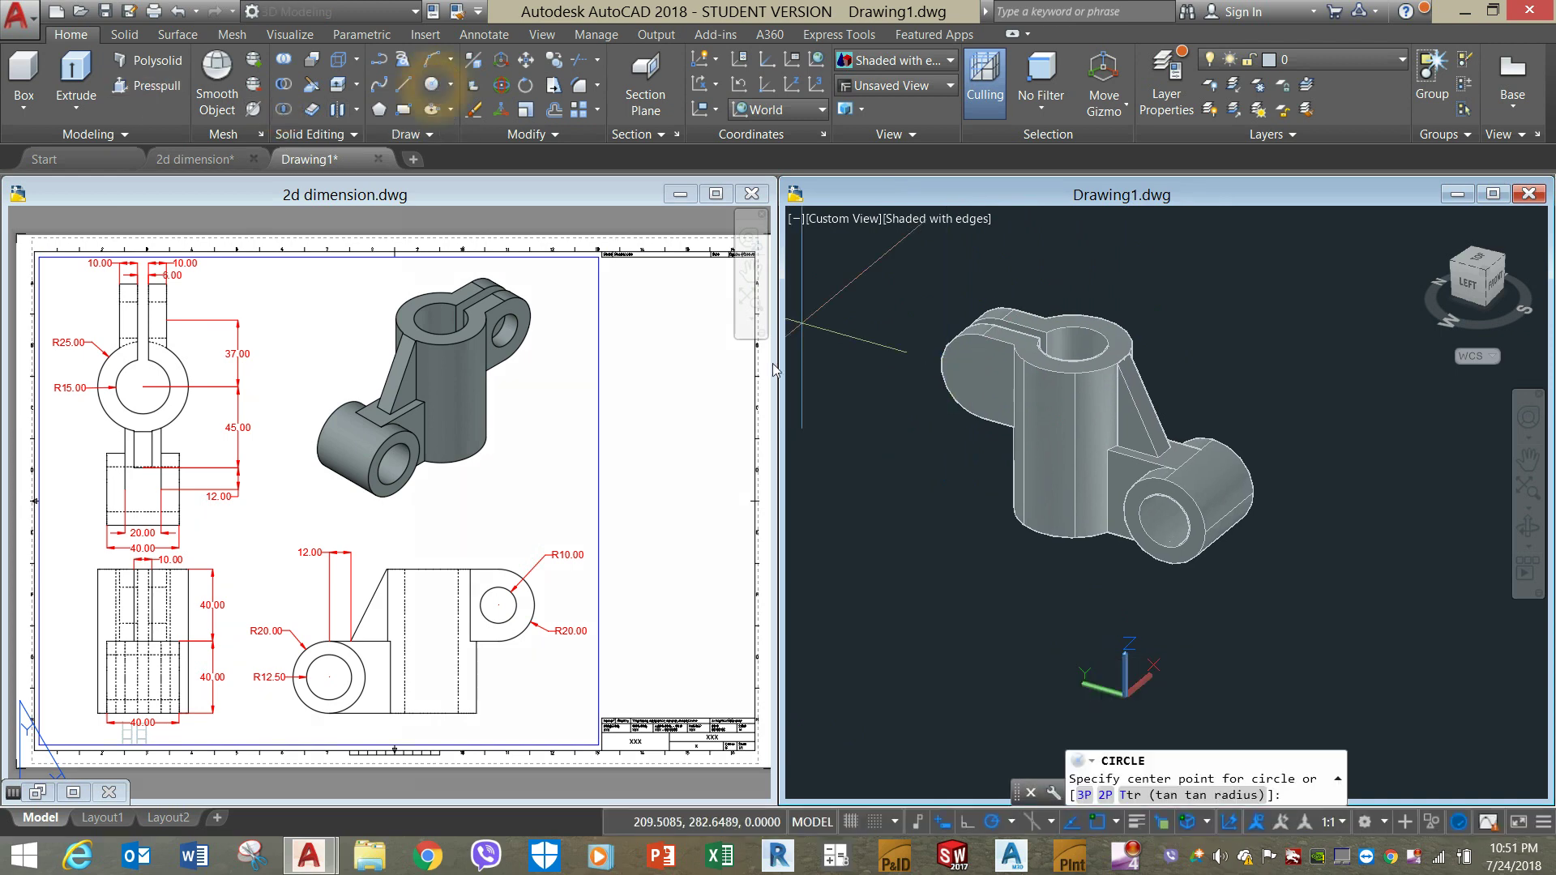
pyautogui.click(983, 379)
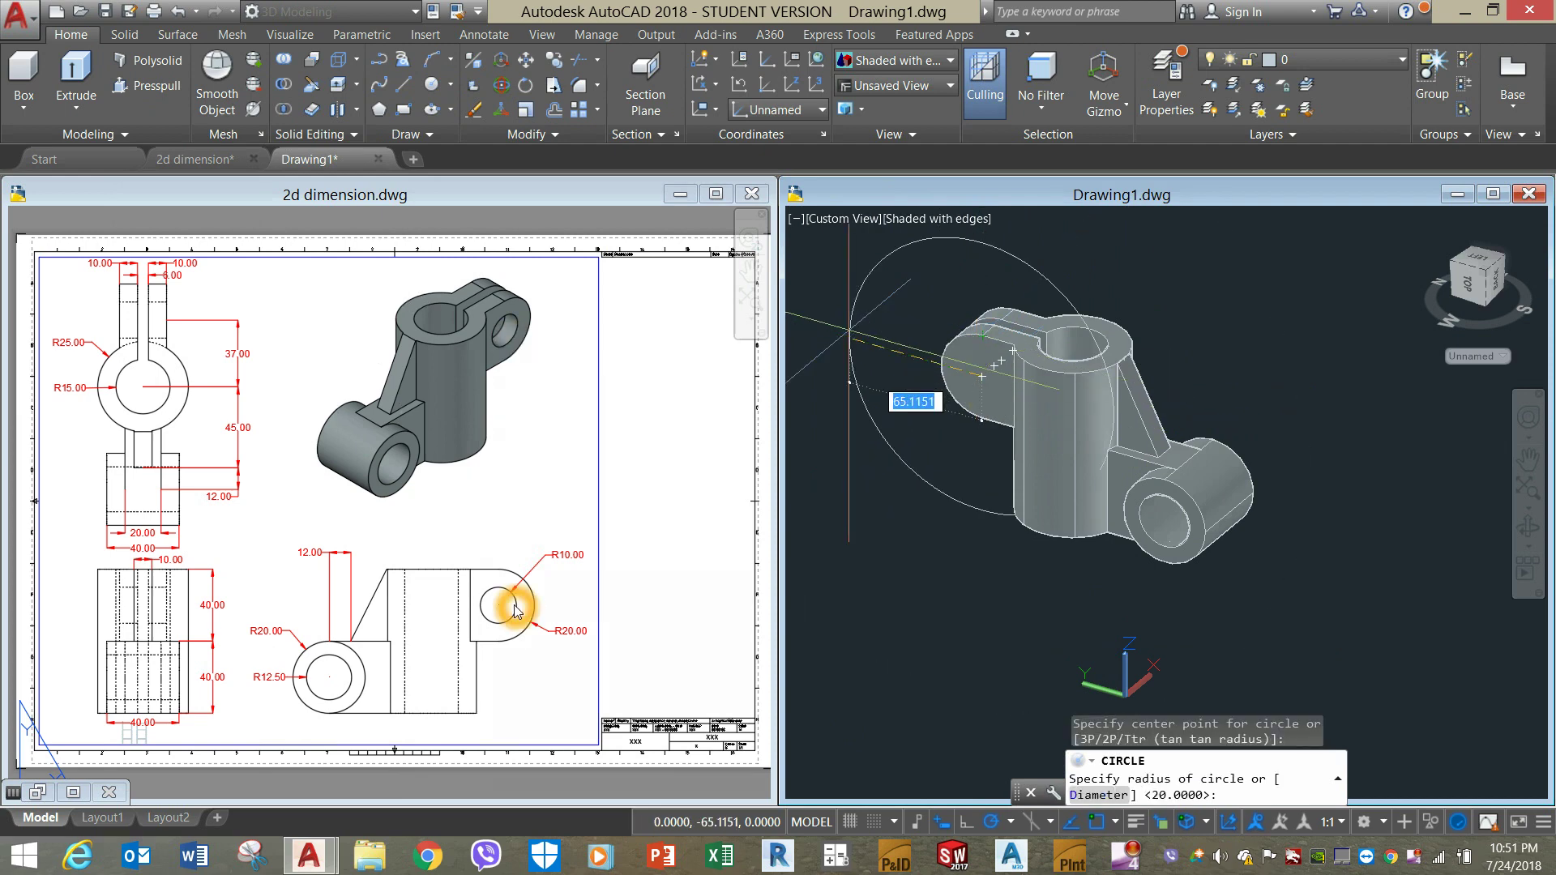
pyautogui.click(851, 469)
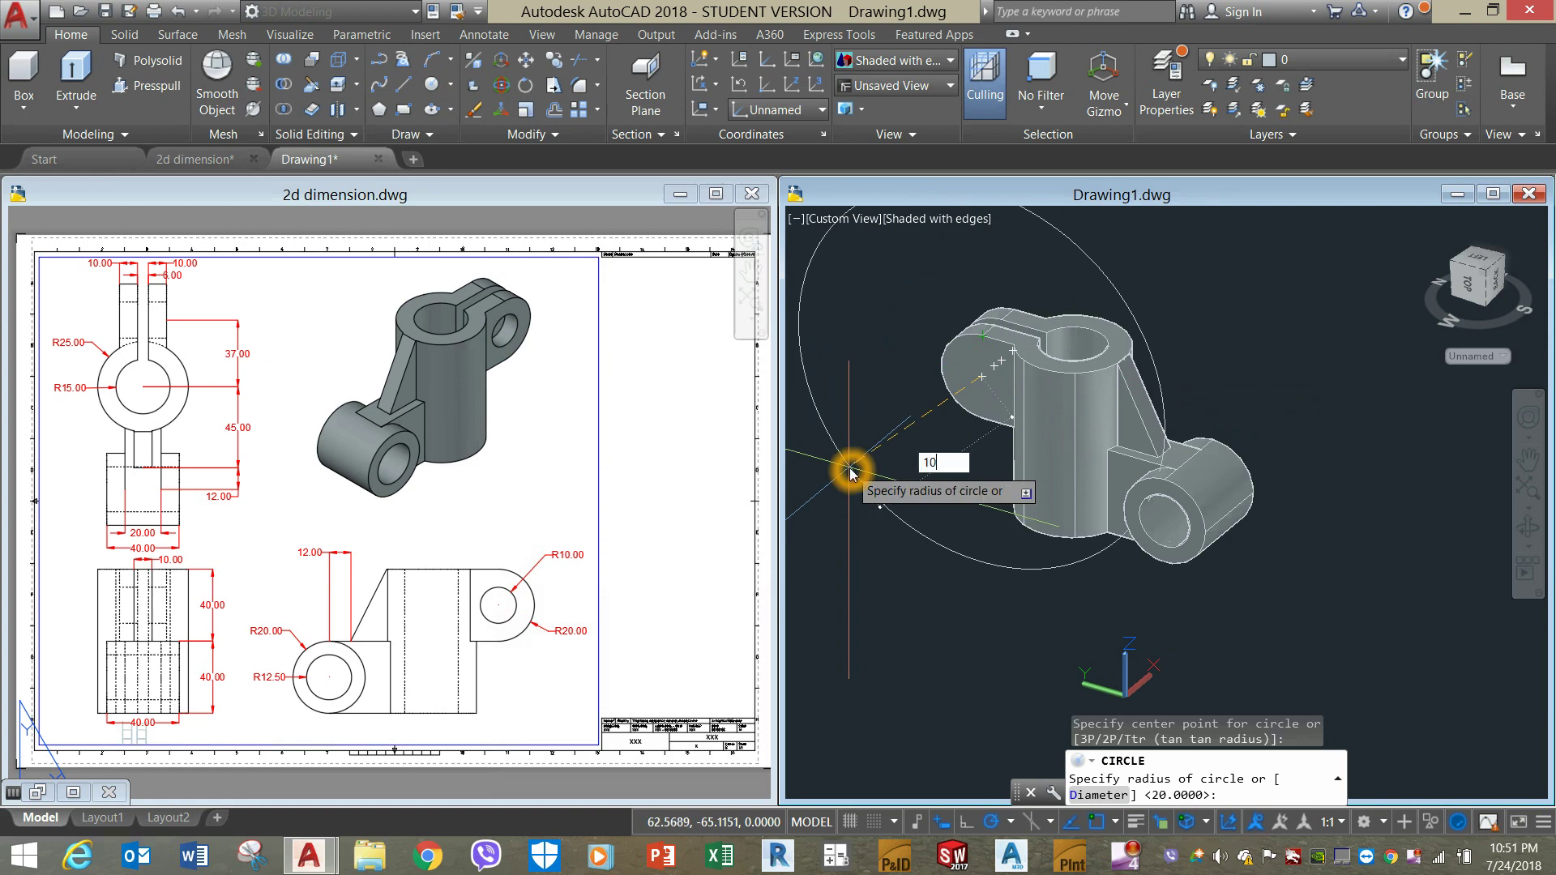
pyautogui.press('Return')
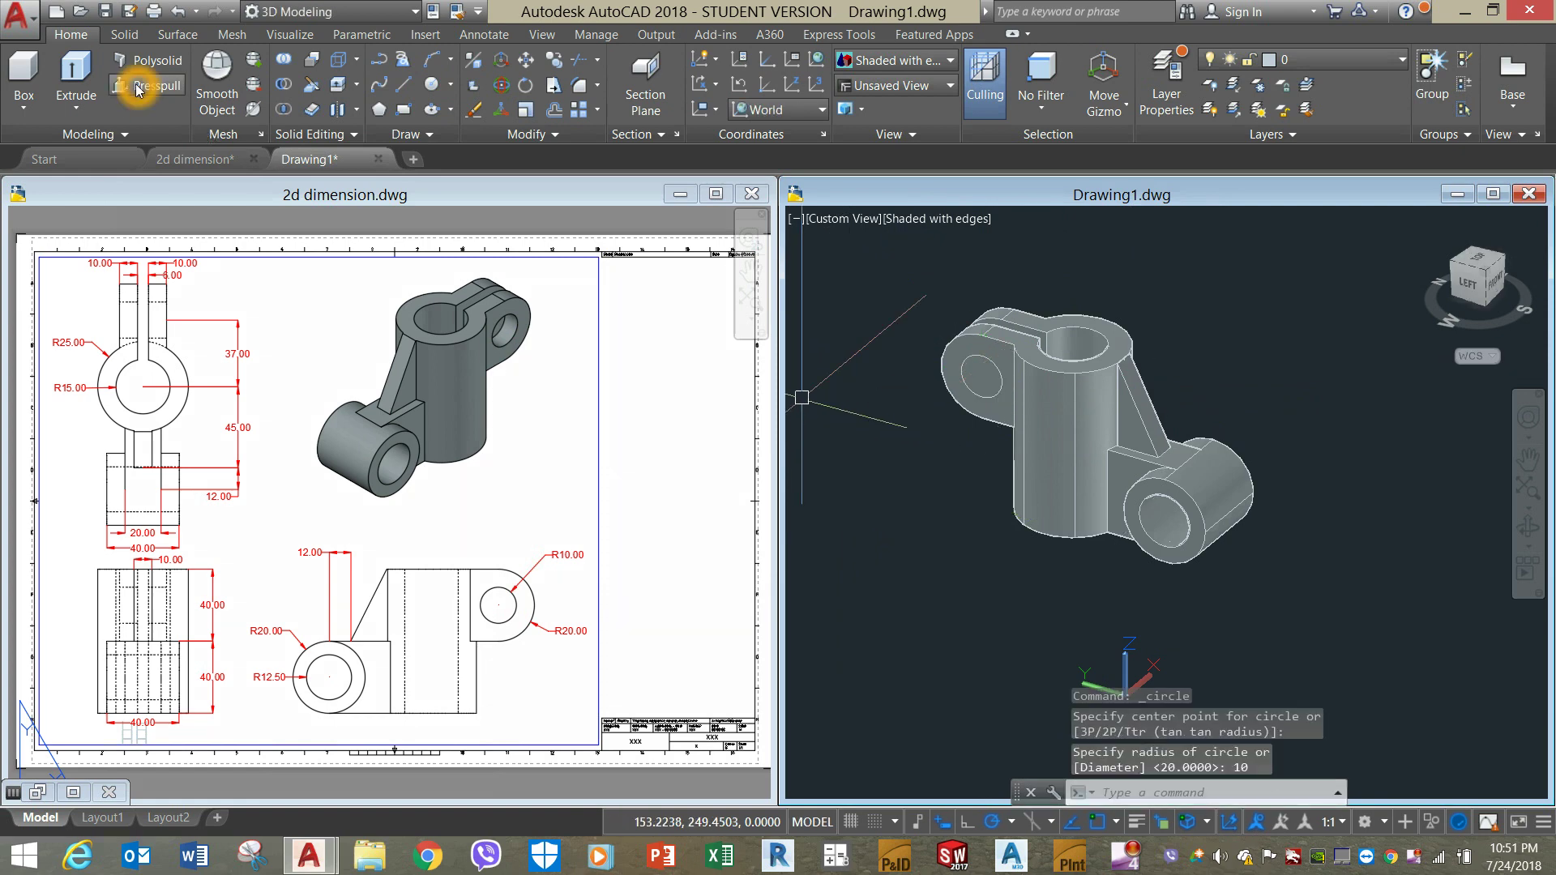
# Presspull the circular area on the upper lug through both lug halves to cut the hole.
pyautogui.click(142, 93)
pyautogui.click(981, 380)
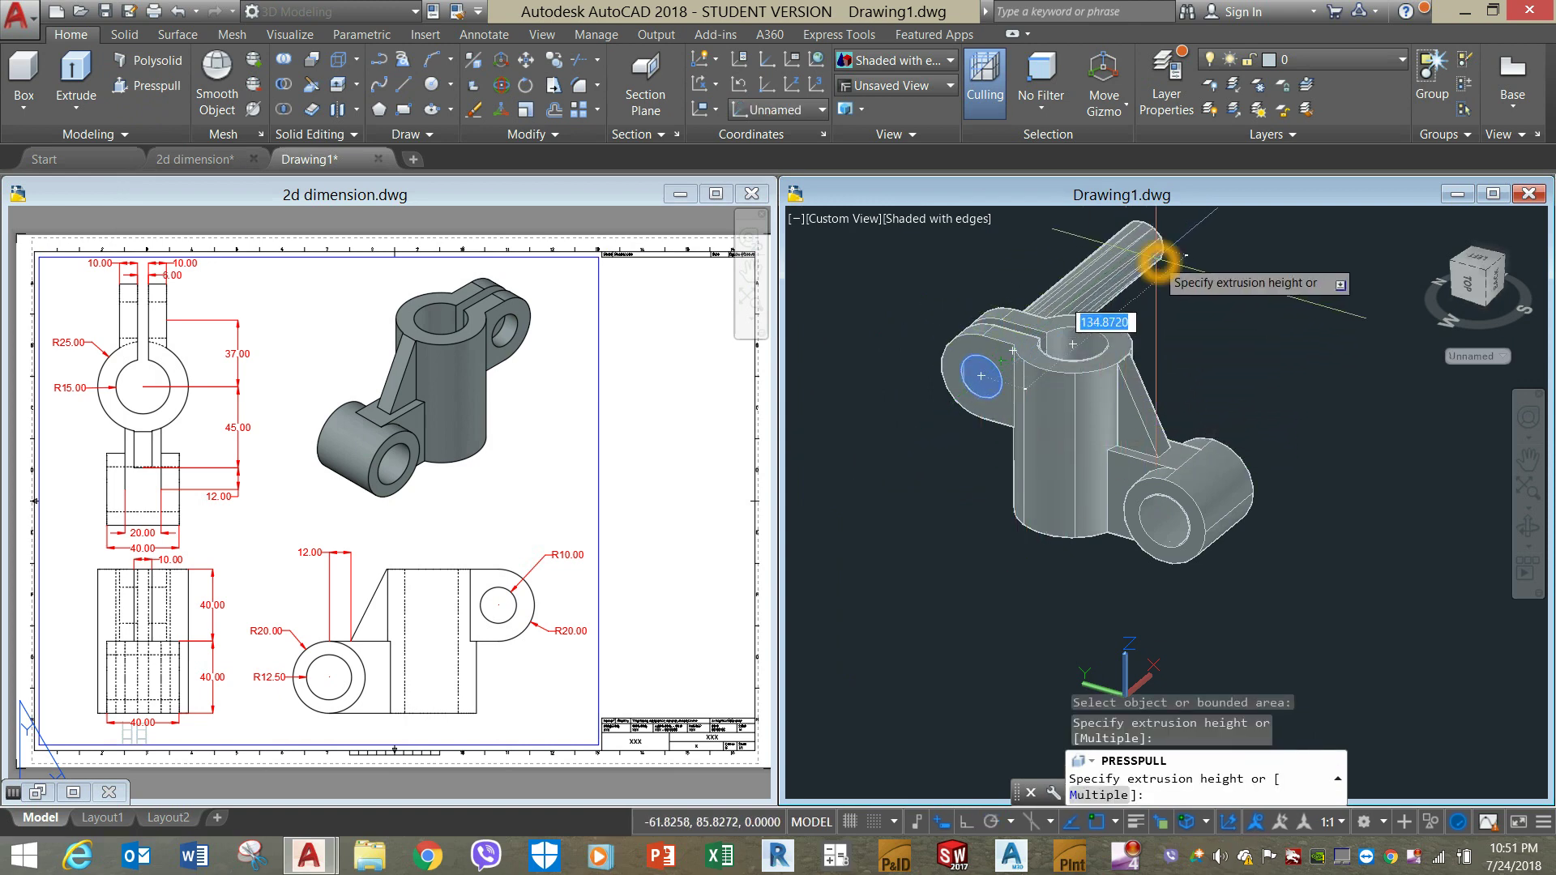
pyautogui.click(1158, 259)
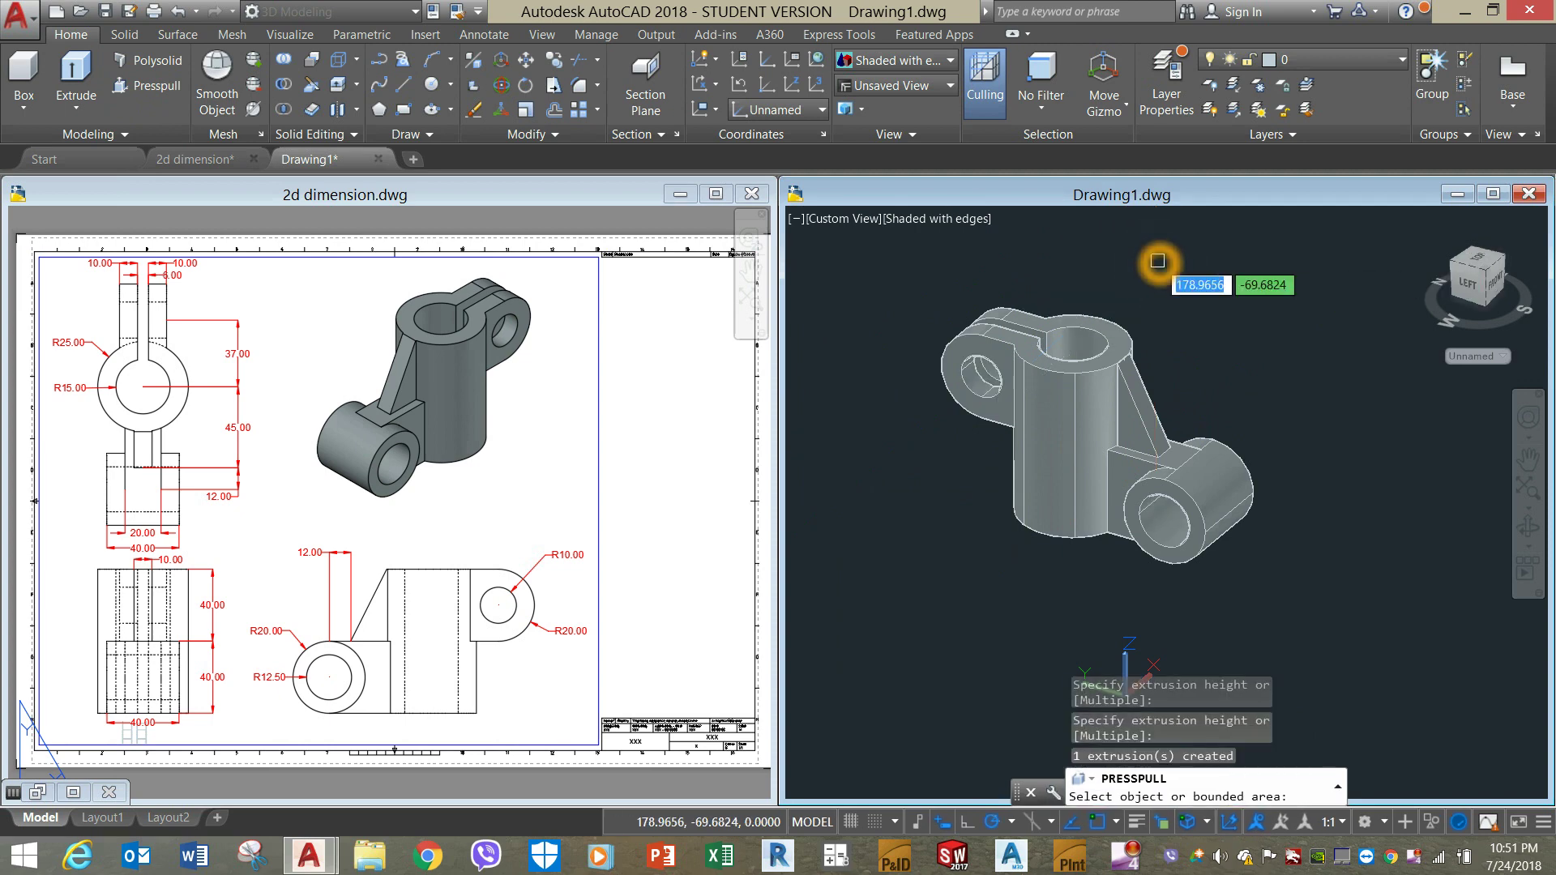
pyautogui.press('Return')
# Move the bracket solid aside, clear of the leftover construction geometry.
pyautogui.keyDown('shift'); pyautogui.moveTo(1160, 256); pyautogui.dragTo(1114, 310, button='middle'); pyautogui.keyUp('shift')
pyautogui.keyDown('shift'); pyautogui.moveTo(1143, 551); pyautogui.dragTo(1054, 430, button='middle'); pyautogui.keyUp('shift')
pyautogui.click(1007, 426)
pyautogui.rightClick(1135, 240)
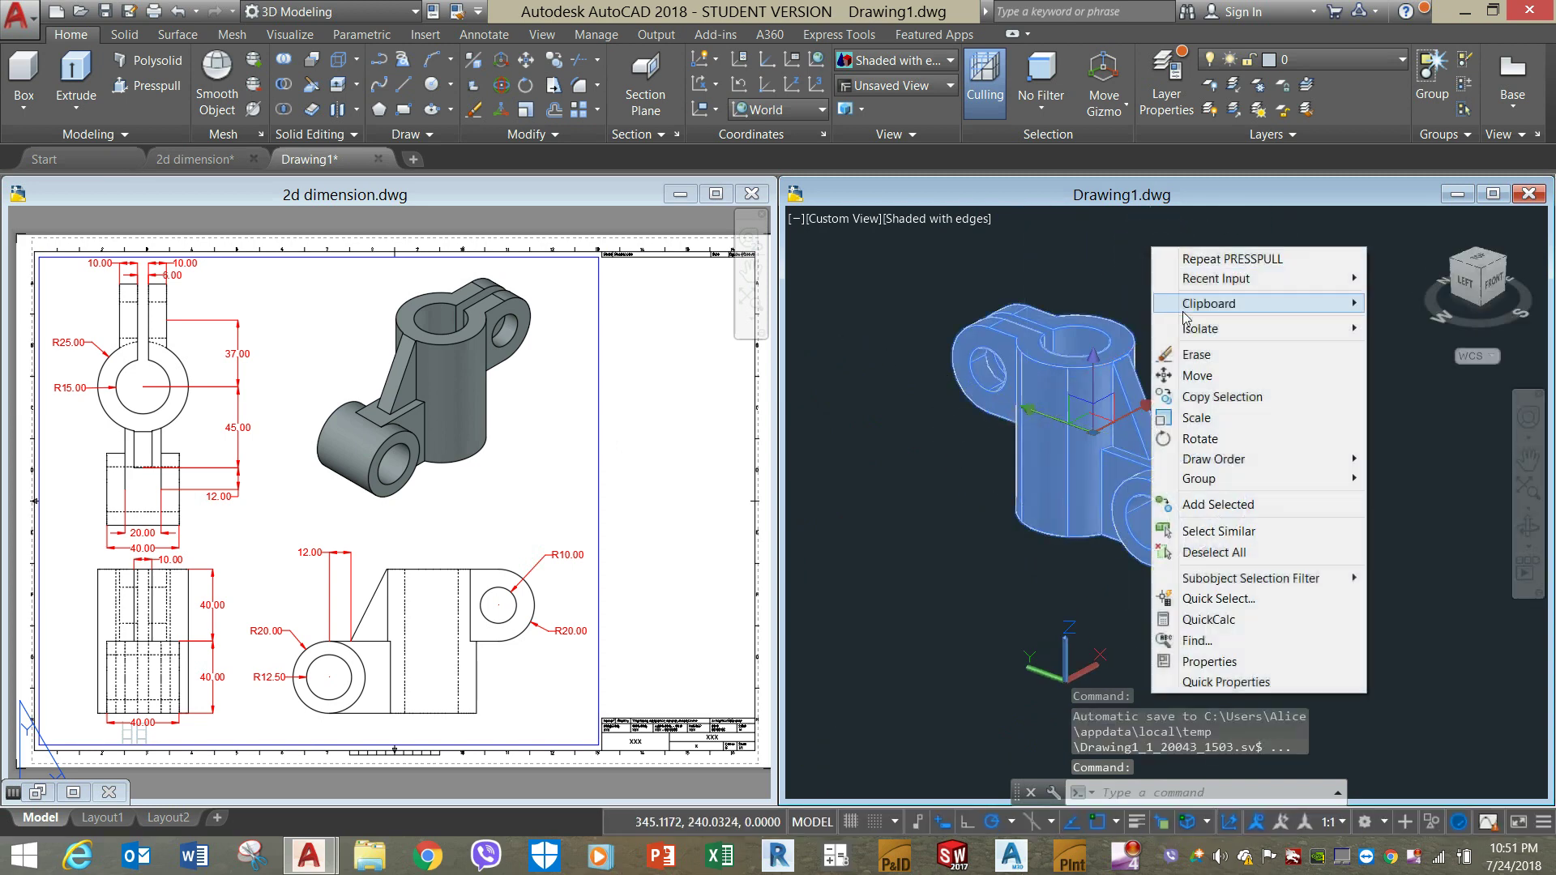
pyautogui.click(1195, 372)
pyautogui.click(1289, 608)
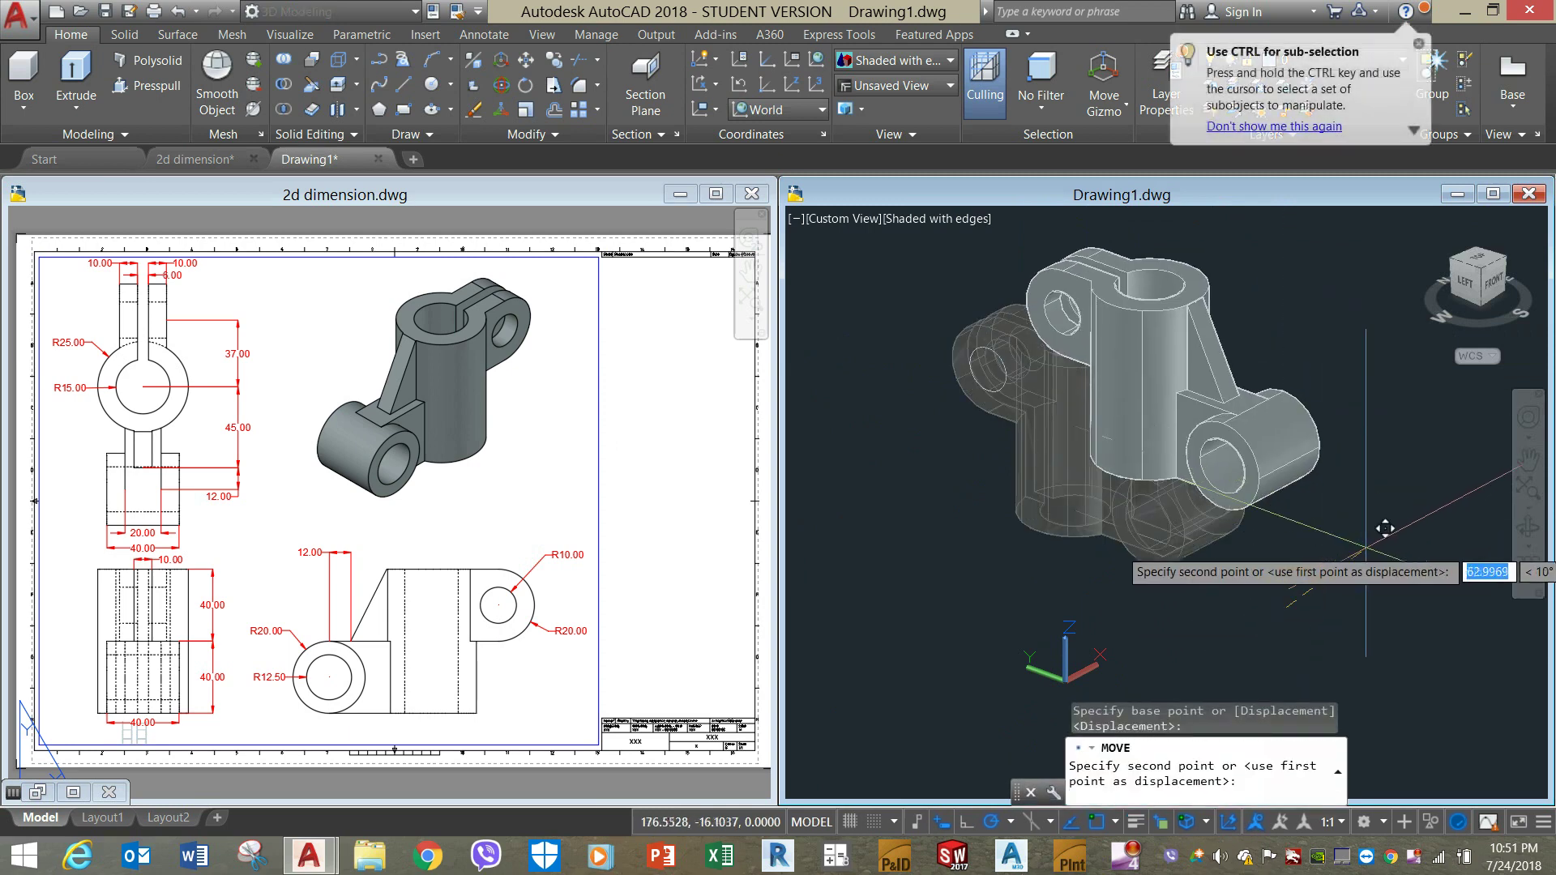
pyautogui.click(1471, 538)
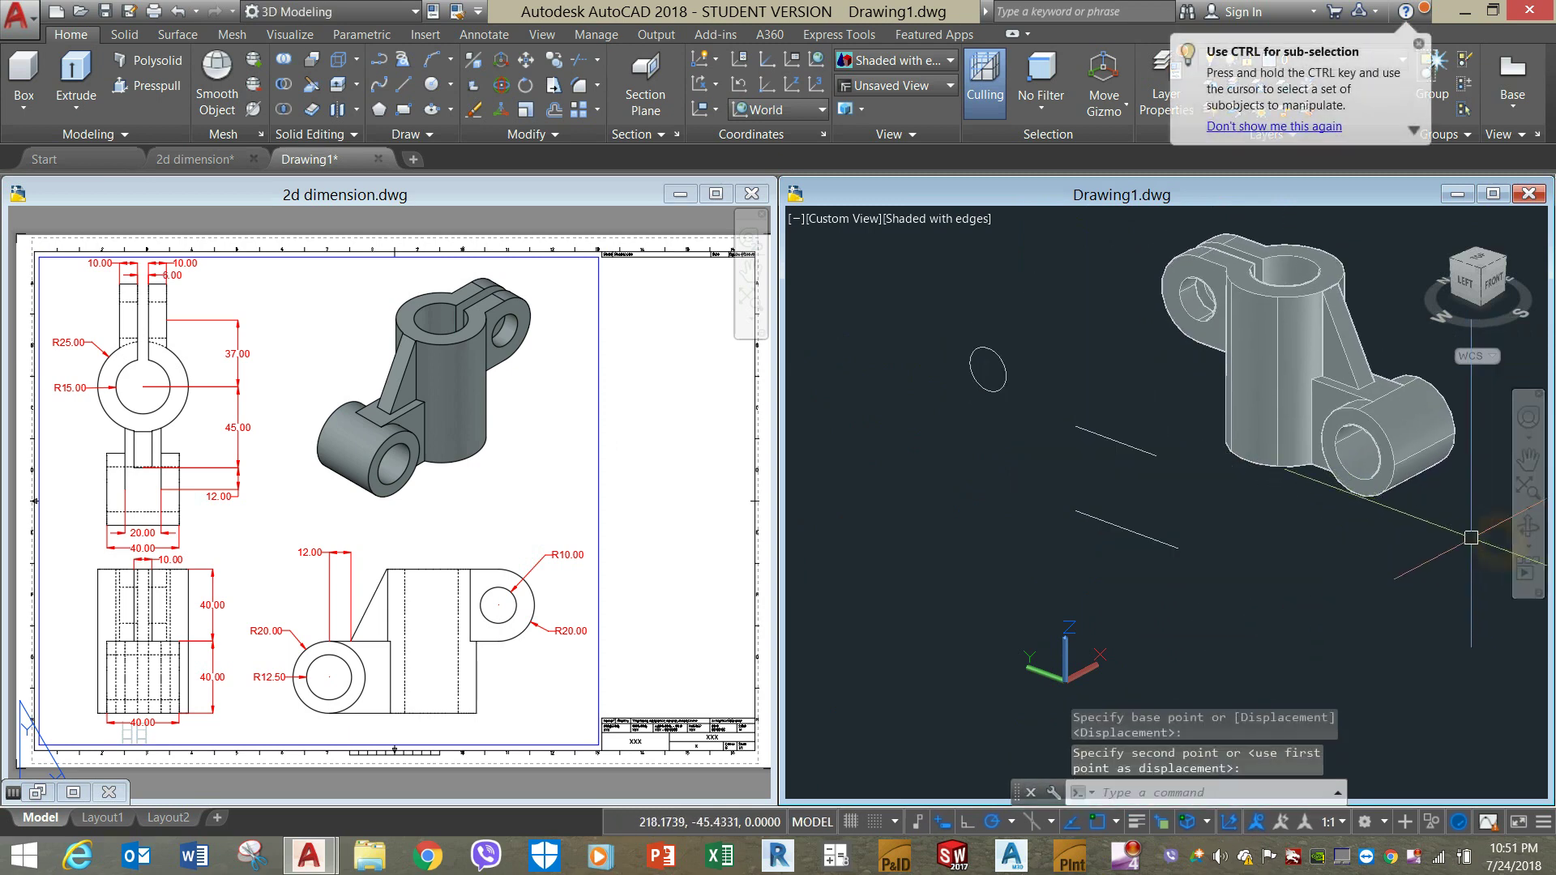
# Delete the leftover circle and two construction lines beside the bracket.
pyautogui.click(1130, 585)
pyautogui.click(859, 313)
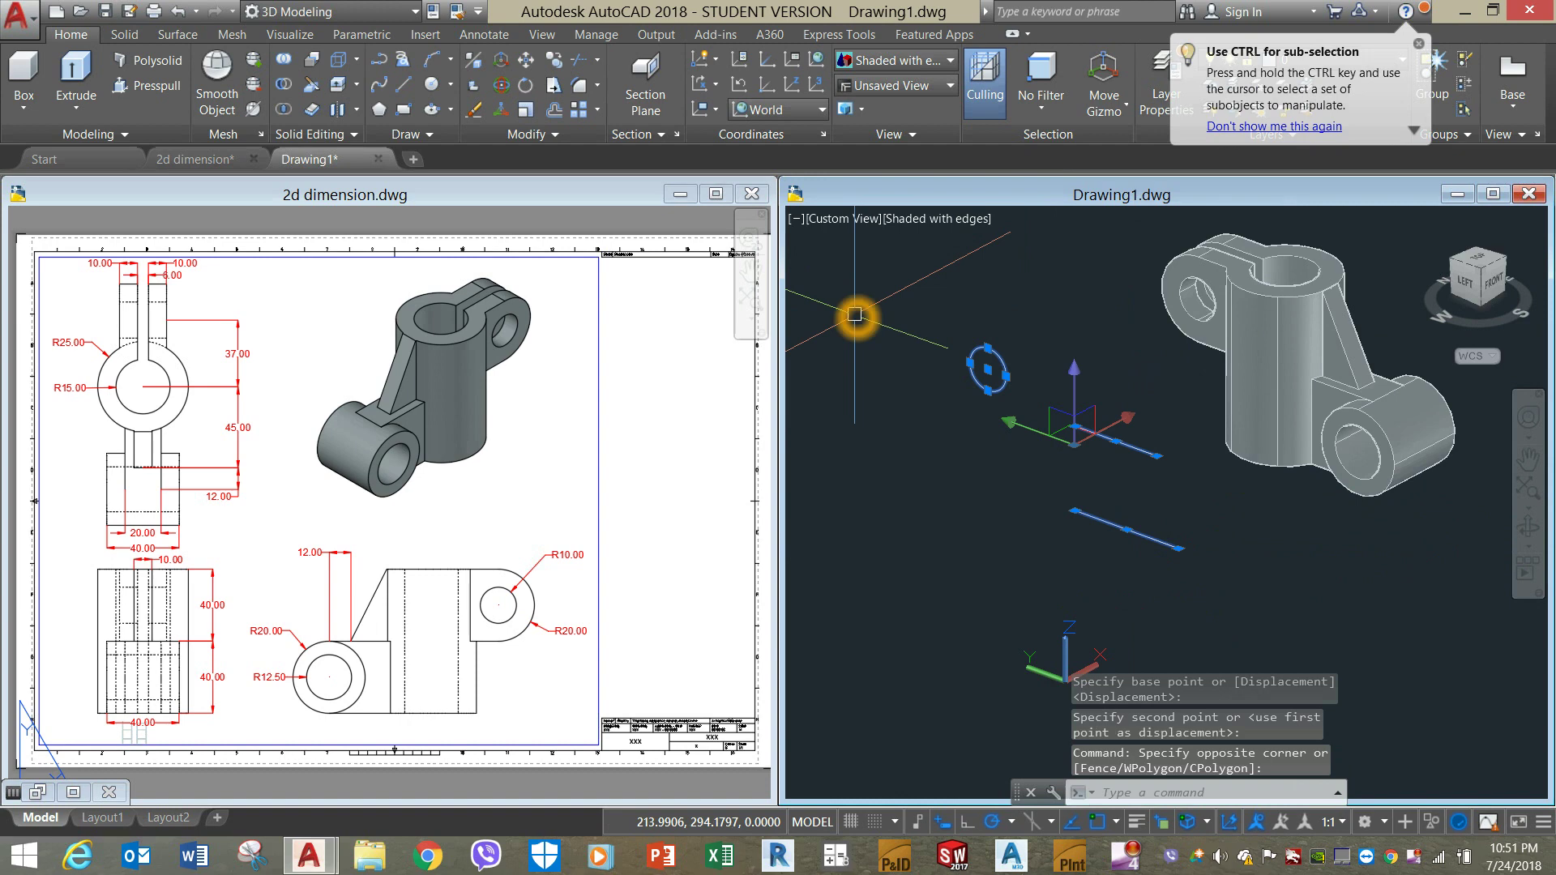
pyautogui.press('Delete')
# Maximize the Drawing1 window and examine the finished bracket up close.
pyautogui.moveTo(979, 364)
pyautogui.keyDown('shift'); pyautogui.mouseDown(button='middle')
pyautogui.moveTo(1030, 389)
pyautogui.moveTo(999, 436)
pyautogui.moveTo(956, 435)
pyautogui.moveTo(1045, 397)
pyautogui.mouseUp(button='middle'); pyautogui.keyUp('shift')
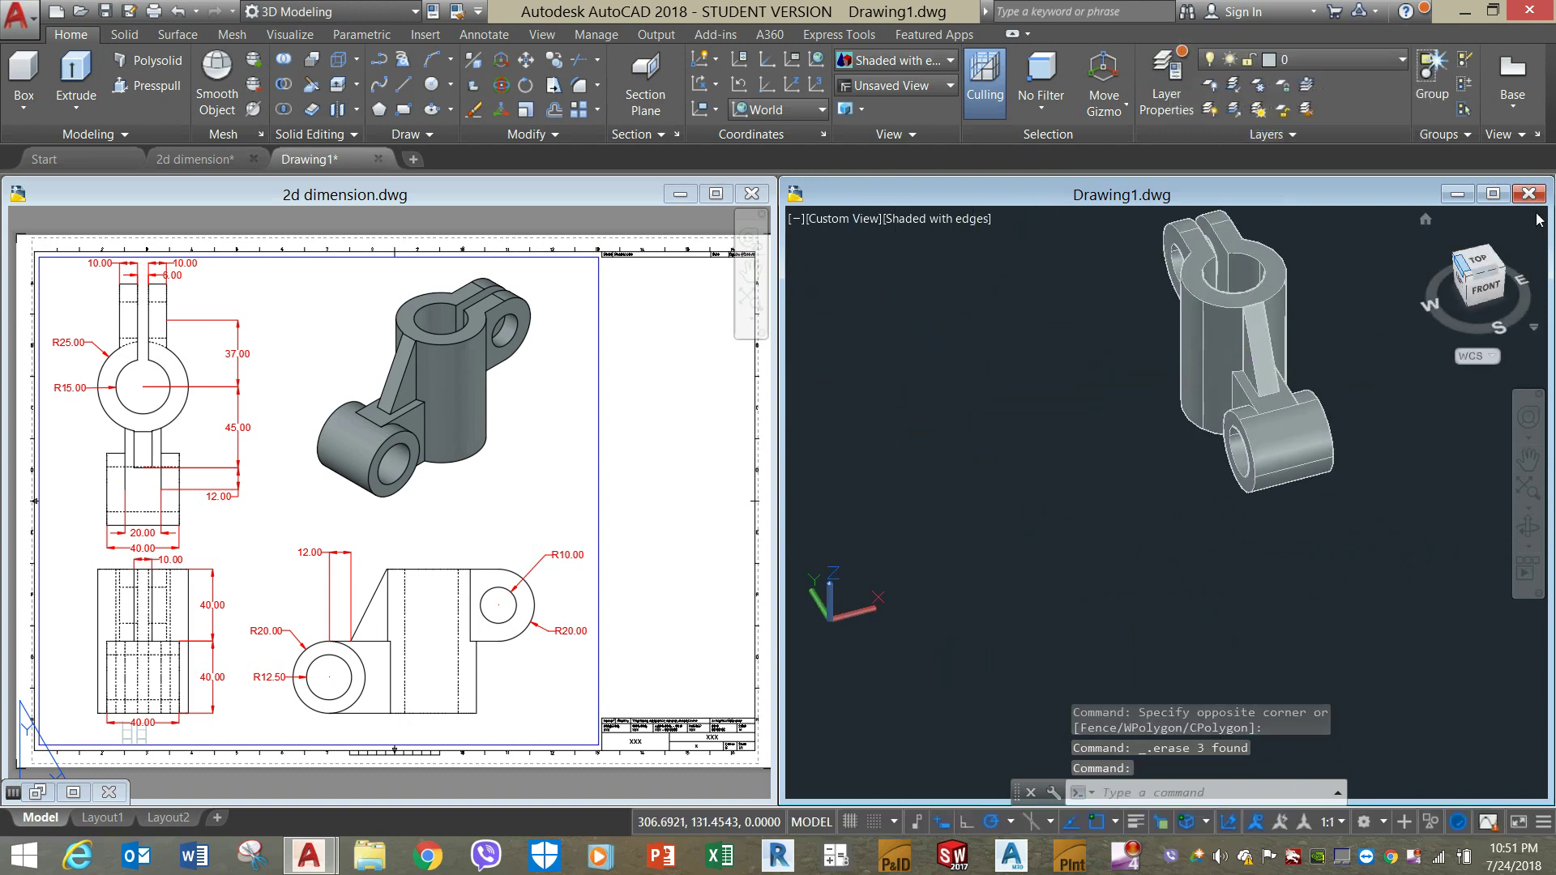
pyautogui.click(1498, 195)
pyautogui.keyDown('shift'); pyautogui.moveTo(938, 329); pyautogui.dragTo(1046, 308, button='middle'); pyautogui.keyUp('shift')
pyautogui.scroll(3, 808, 371)
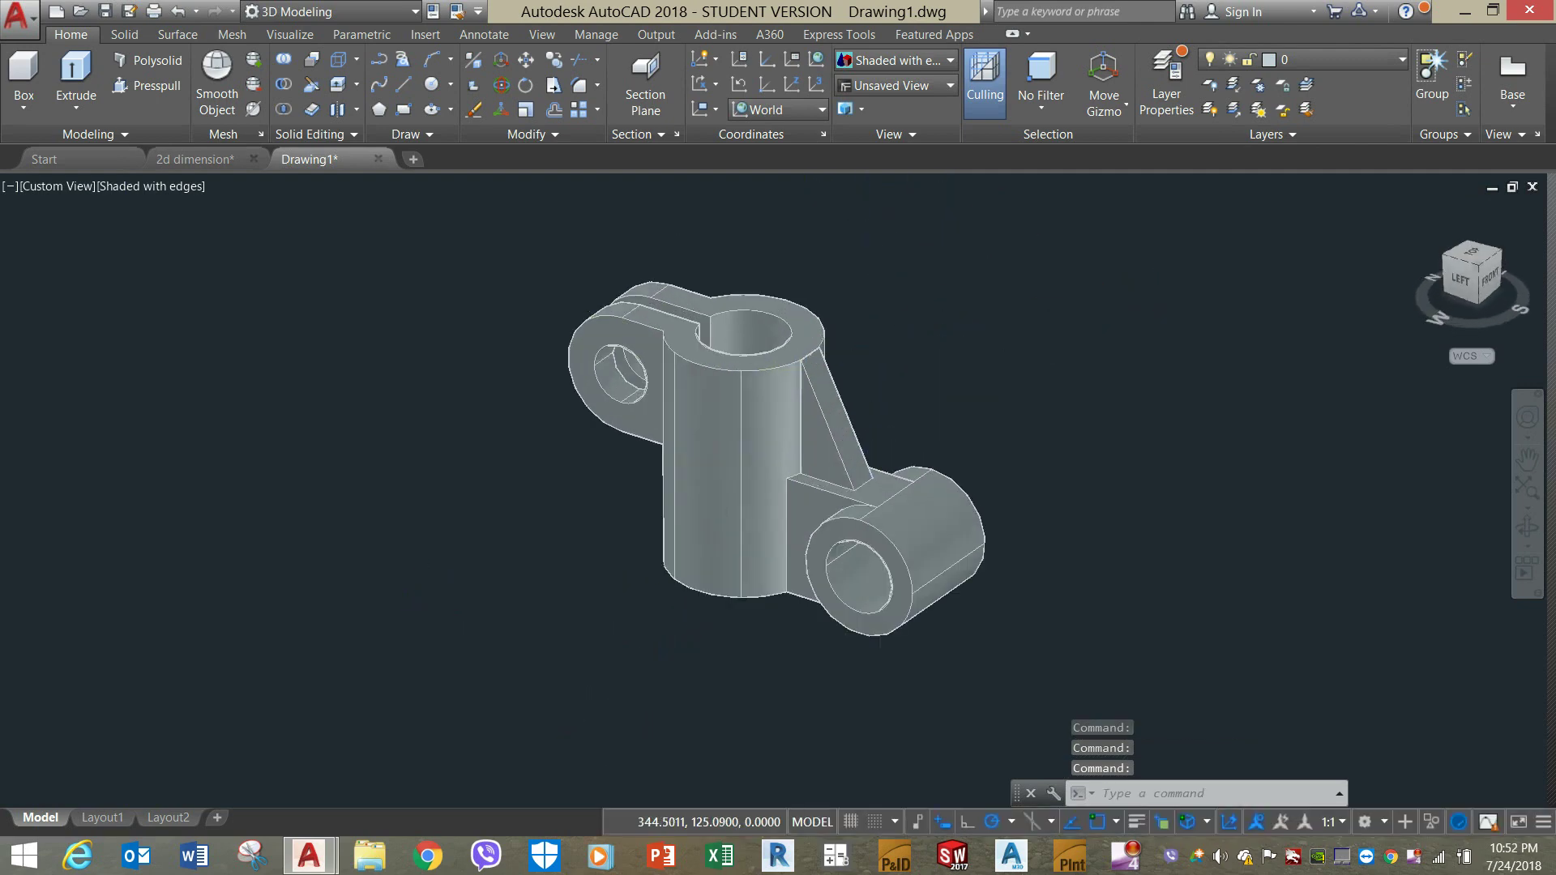
pyautogui.scroll(4, 815, 366)
pyautogui.keyDown('shift'); pyautogui.moveTo(814, 366); pyautogui.dragTo(780, 344, button='middle'); pyautogui.keyUp('shift')
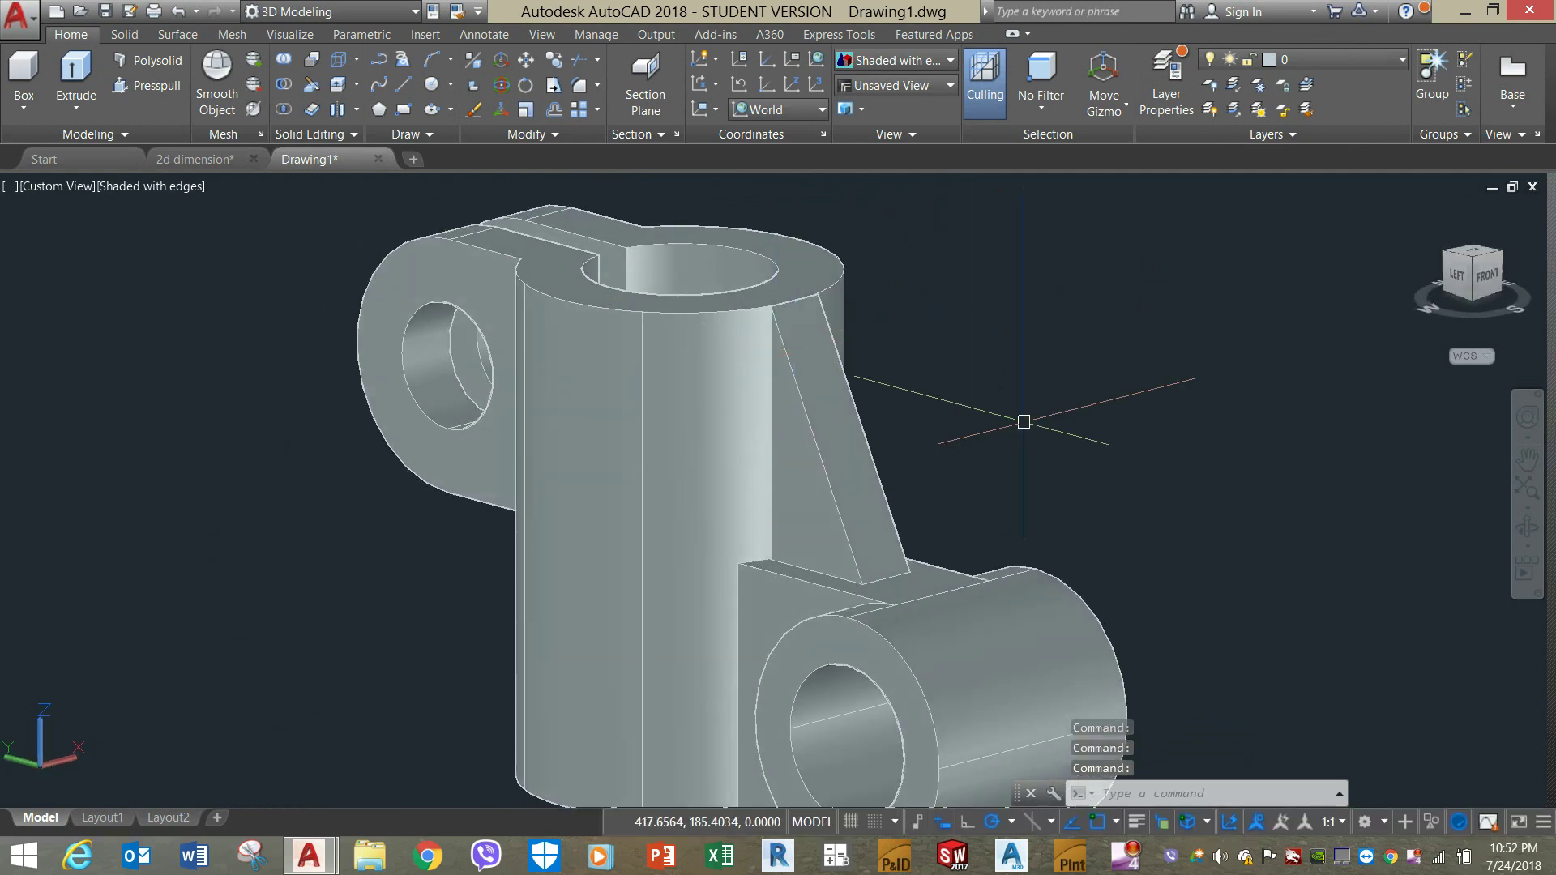